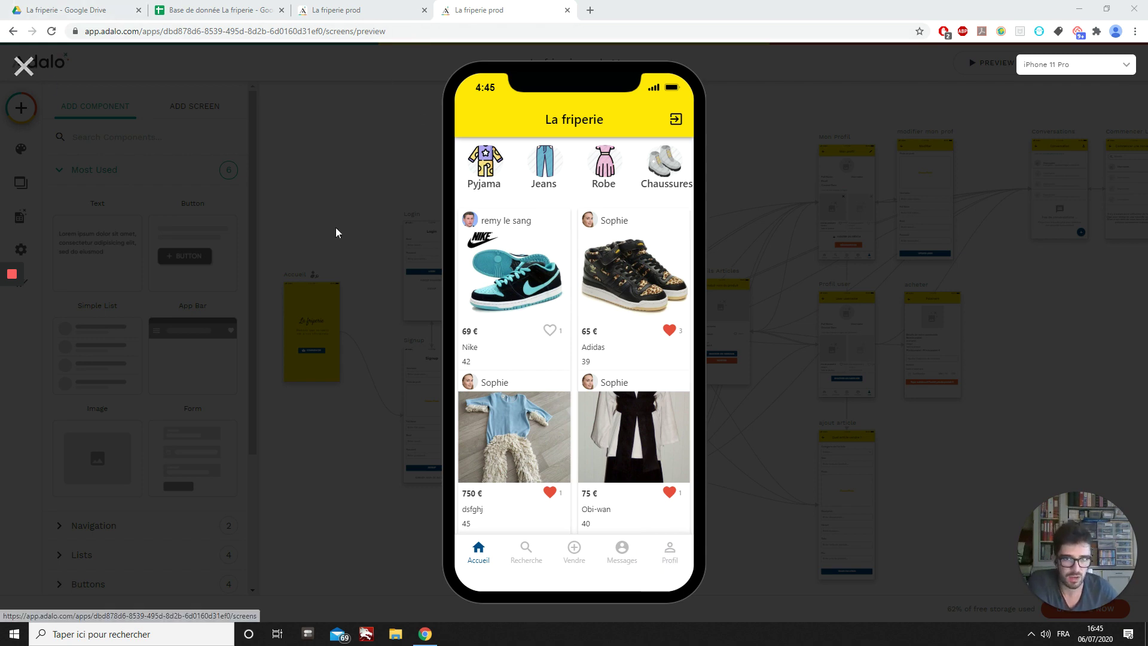
Browse the product feed in the La friperie prod preview, view the Adidas noir product page, and close the preview.
scroll(474, 196, "down", 5)
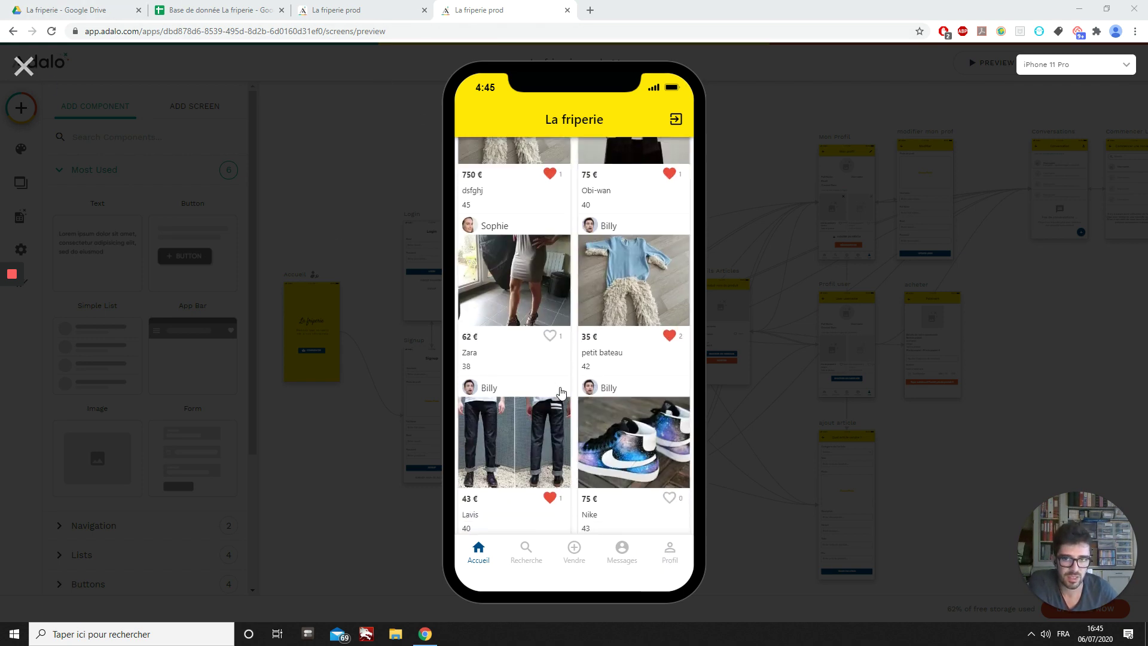
scroll(622, 232, "up", 3)
scroll(620, 232, "up", 2)
left_click(622, 239)
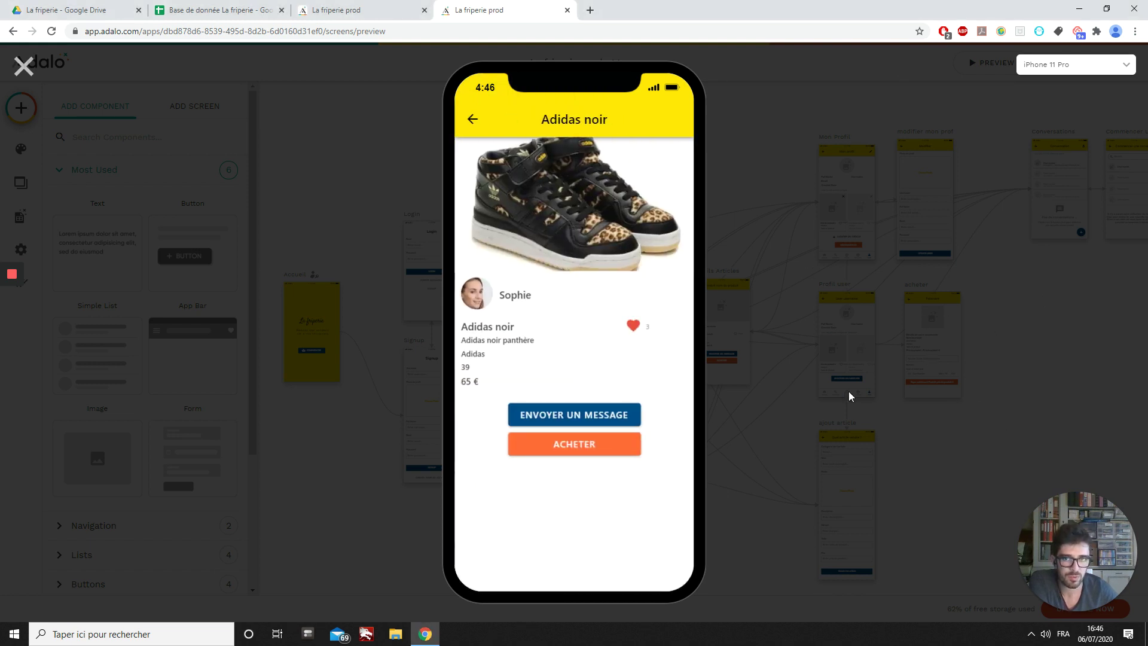
left_click(473, 119)
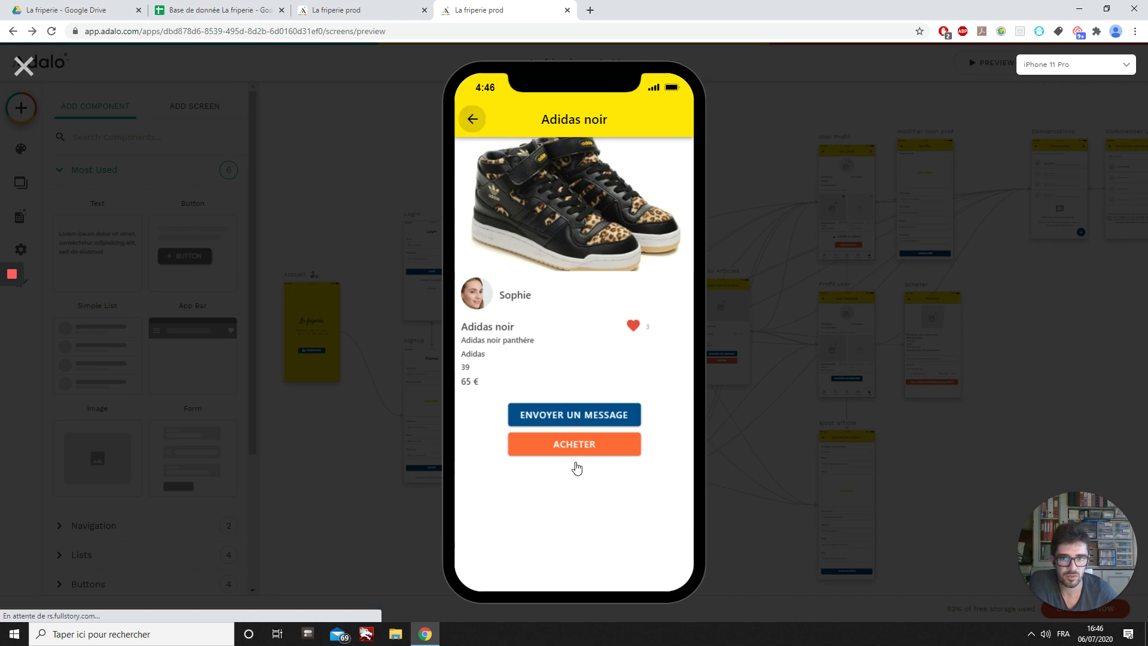
left_click(24, 66)
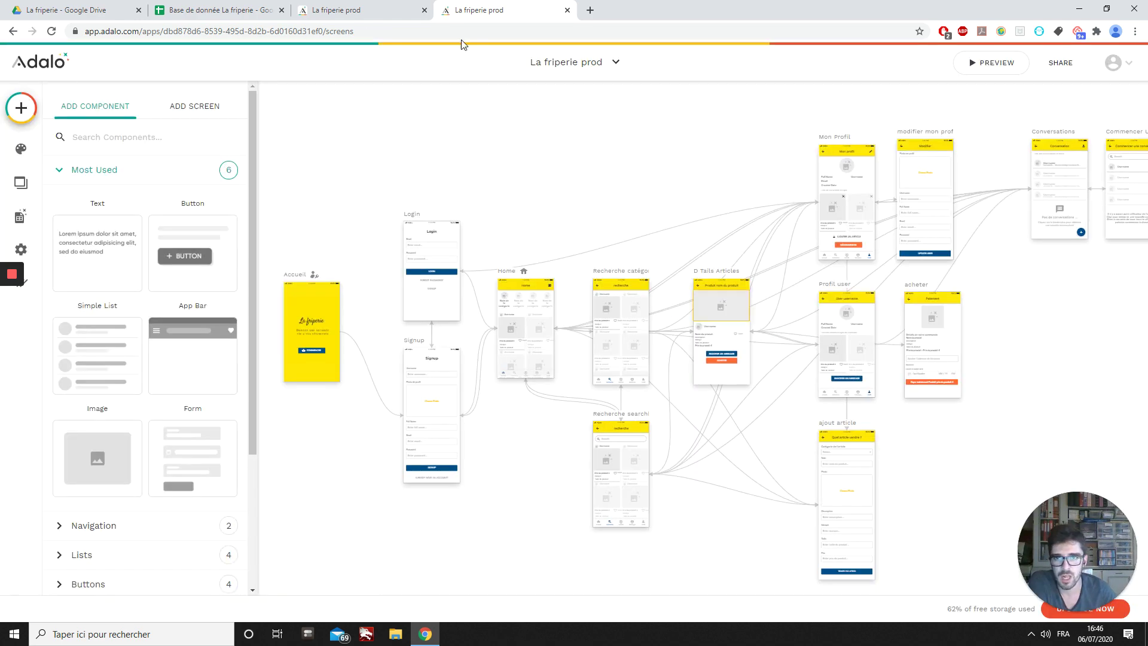
Start a new app from the other Adalo project tab as a Native Mobile App with the Blank template.
left_click(377, 5)
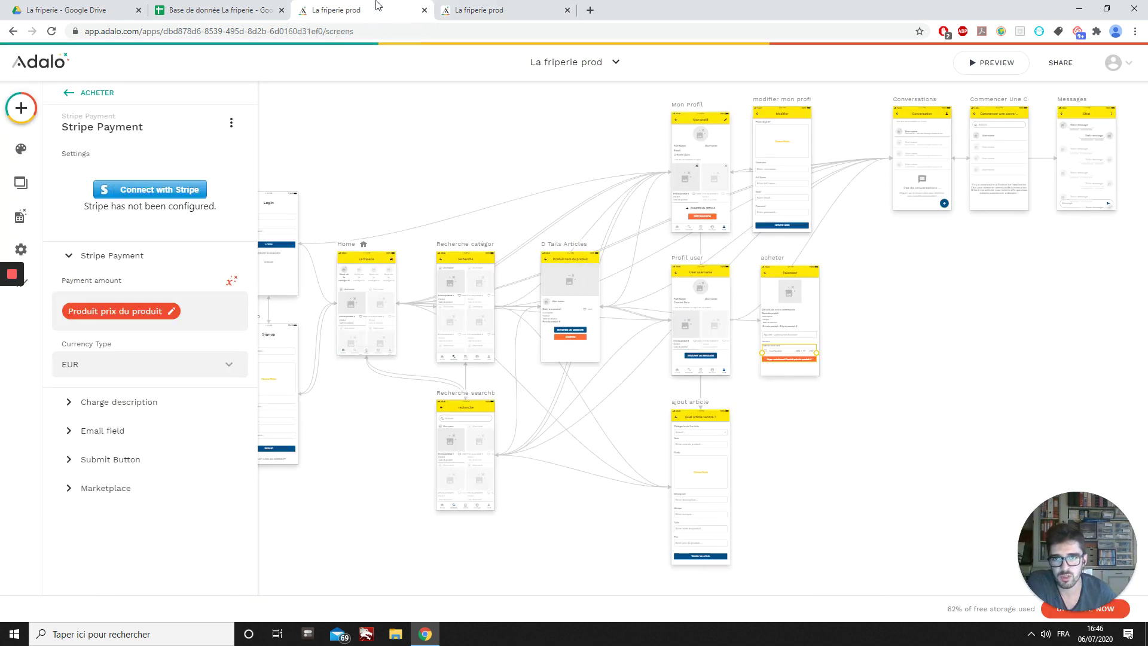
left_click(566, 63)
scroll(574, 508, "down", 4)
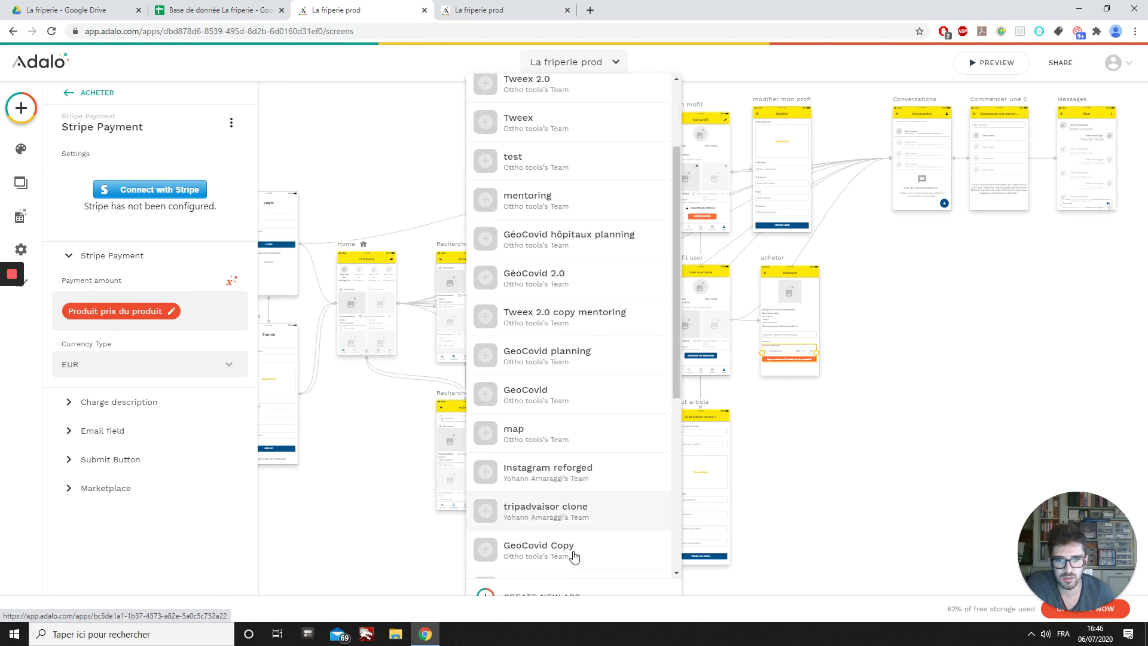
left_click(528, 596)
left_click(505, 333)
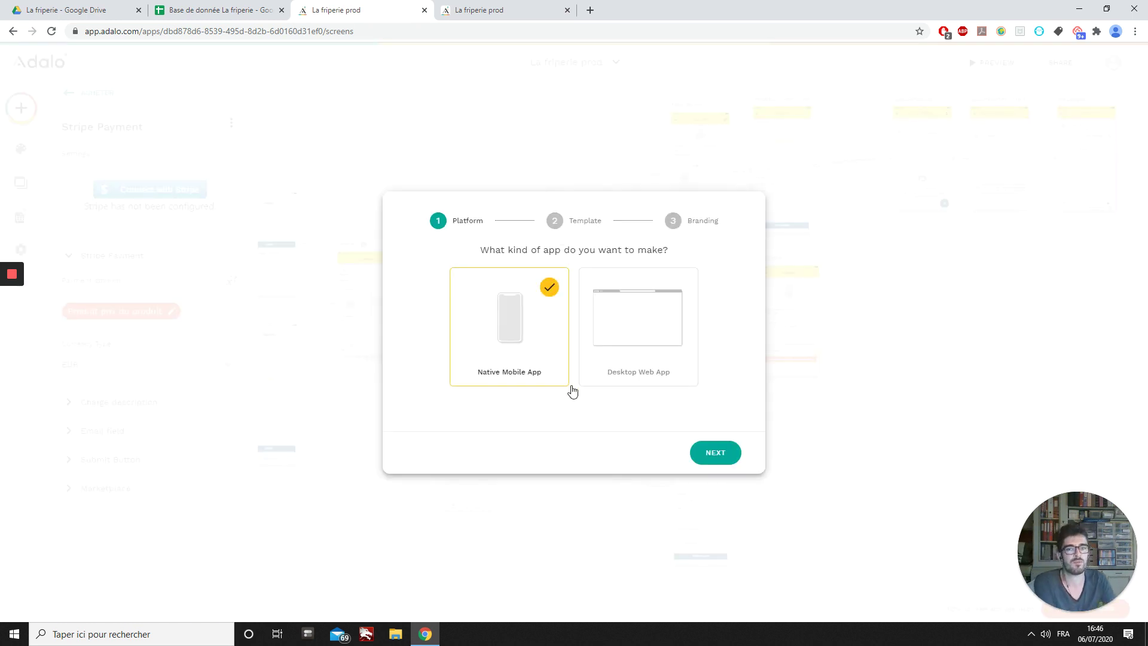
left_click(712, 452)
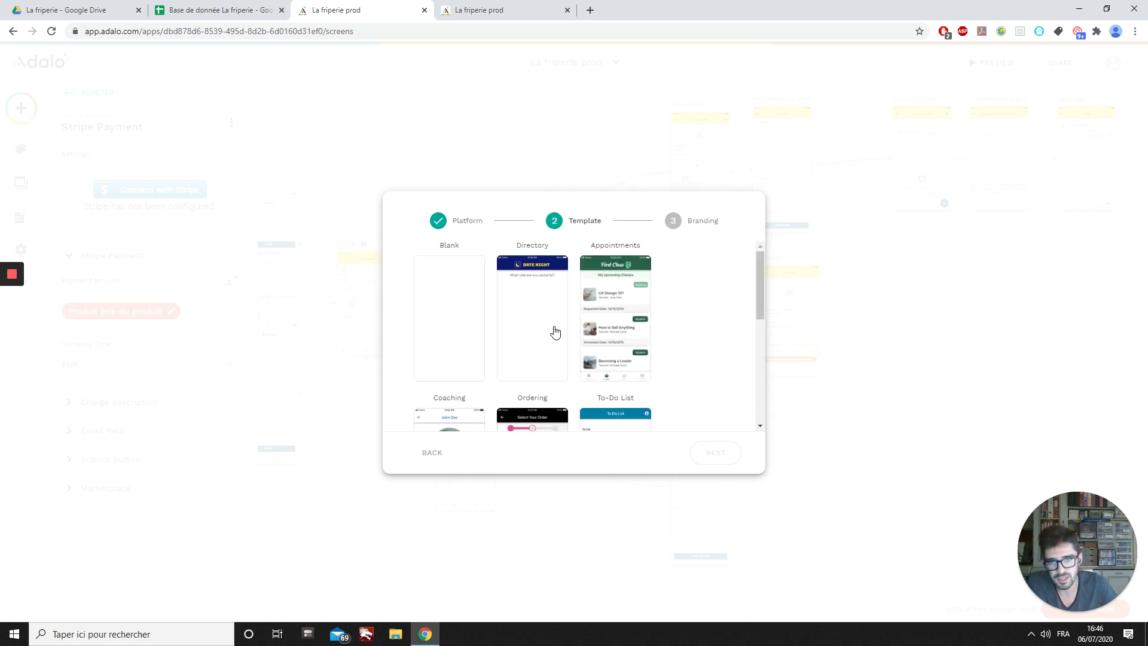
left_click(448, 323)
left_click(714, 452)
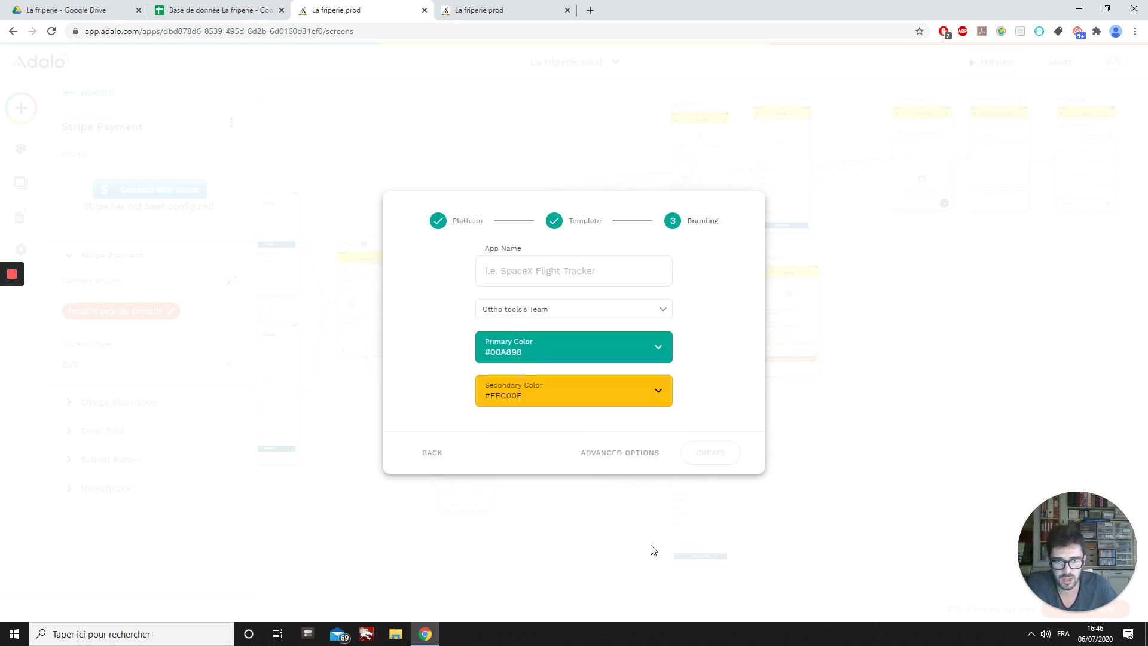
Name the new app La friperie, keep it under Ottho tools's Team, and create it.
left_click(557, 265)
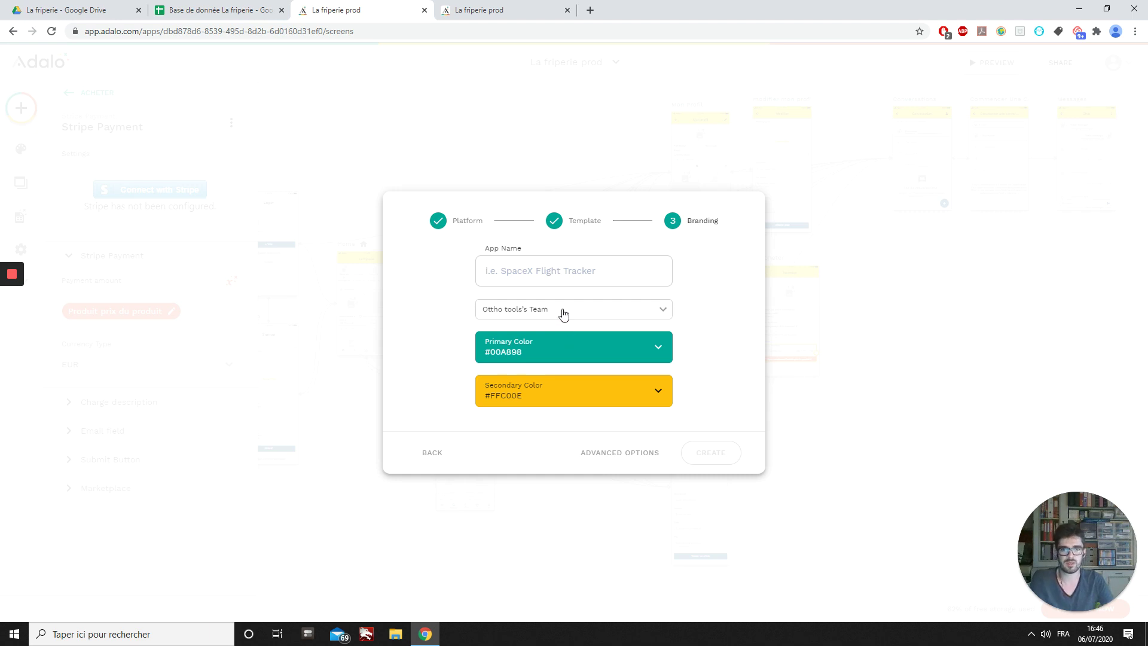
left_click(564, 310)
left_click(539, 335)
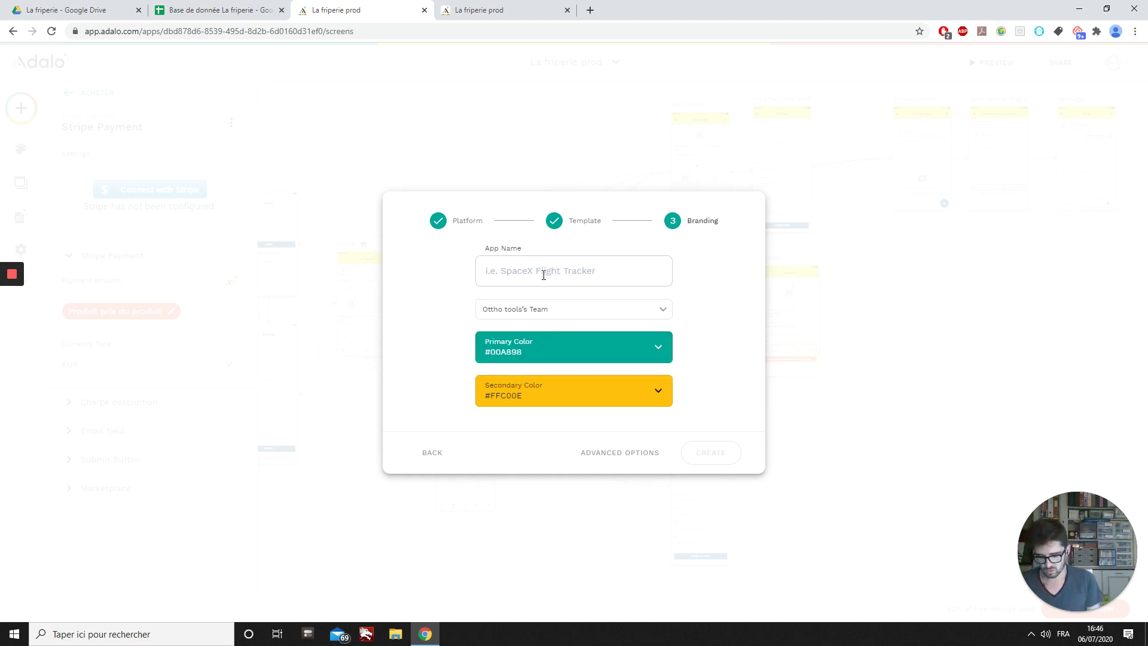
left_click(544, 275)
type("La friperie")
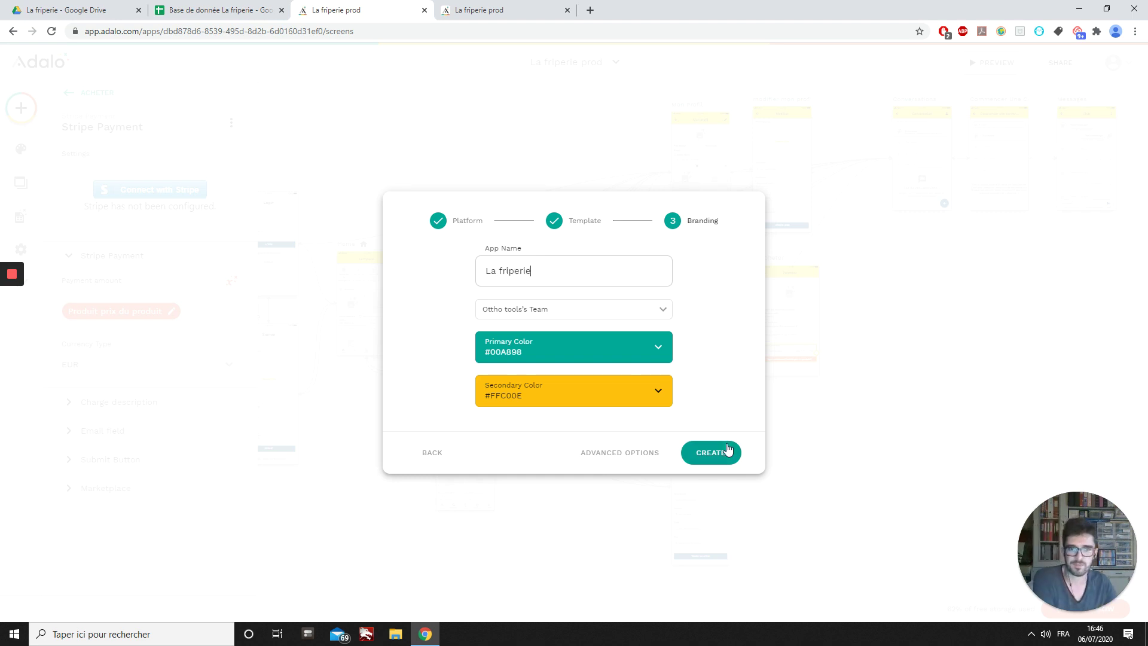
left_click(717, 461)
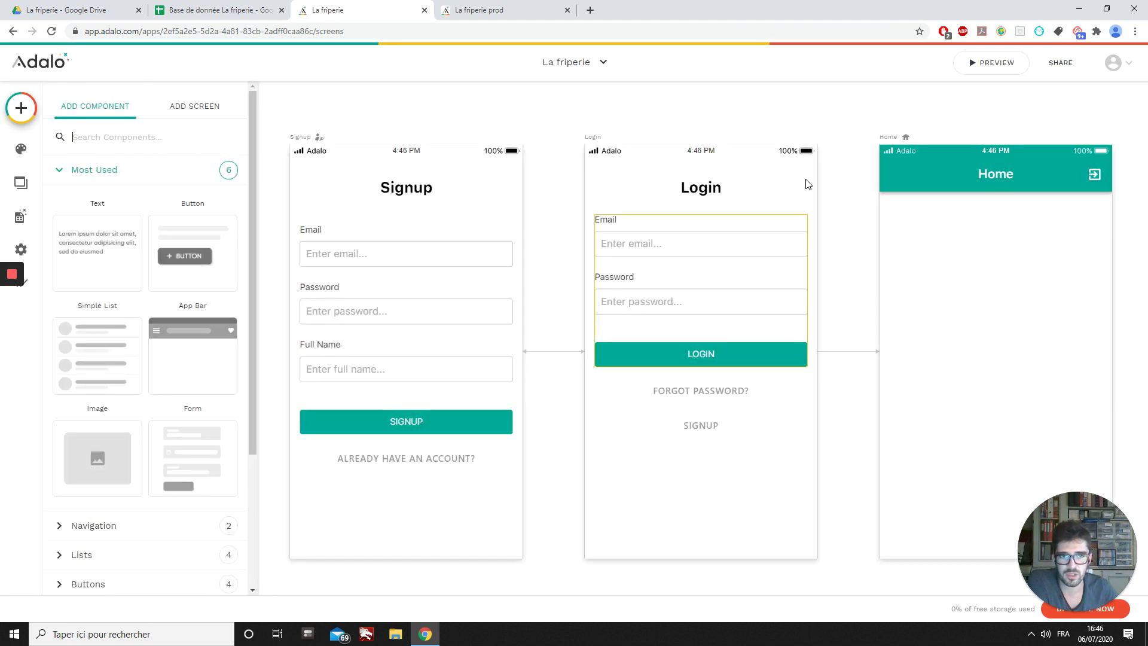
Open the new app's branding color settings and glance at the La friperie prod app for comparison.
left_click(550, 115)
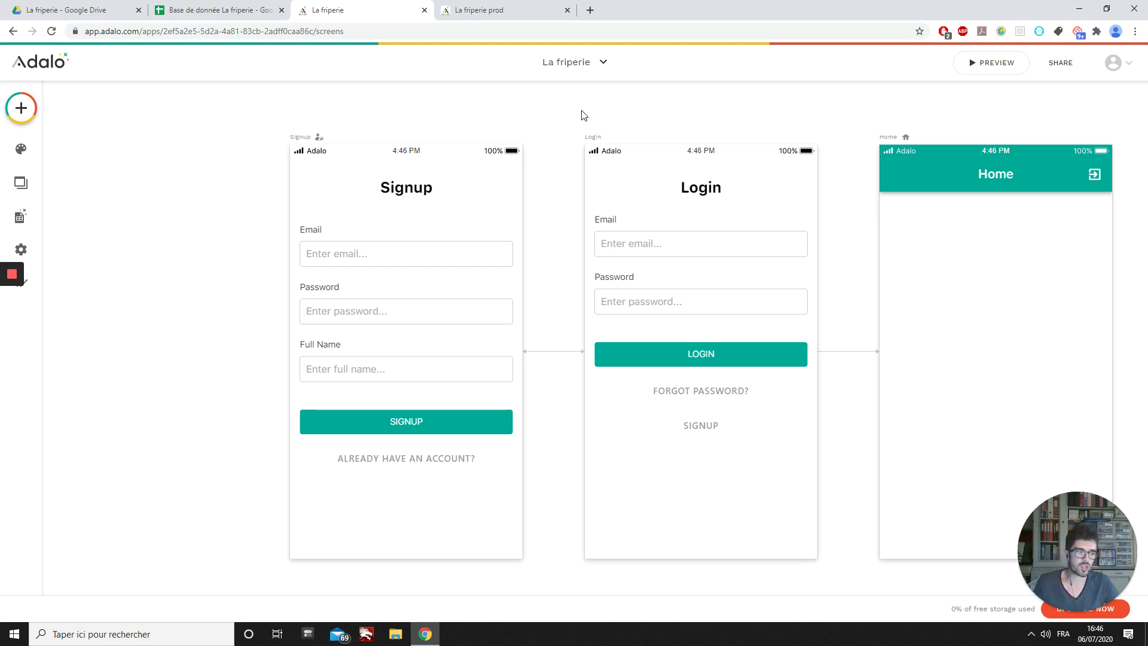
scroll(644, 118, "right", 2)
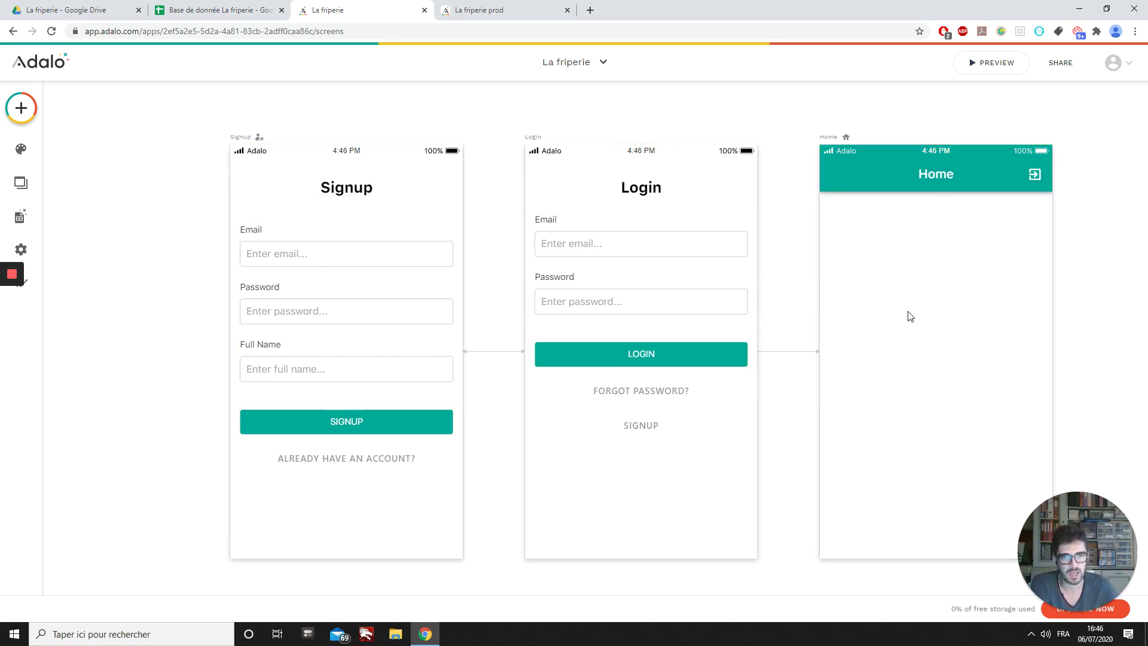
scroll(795, 348, "down", 2)
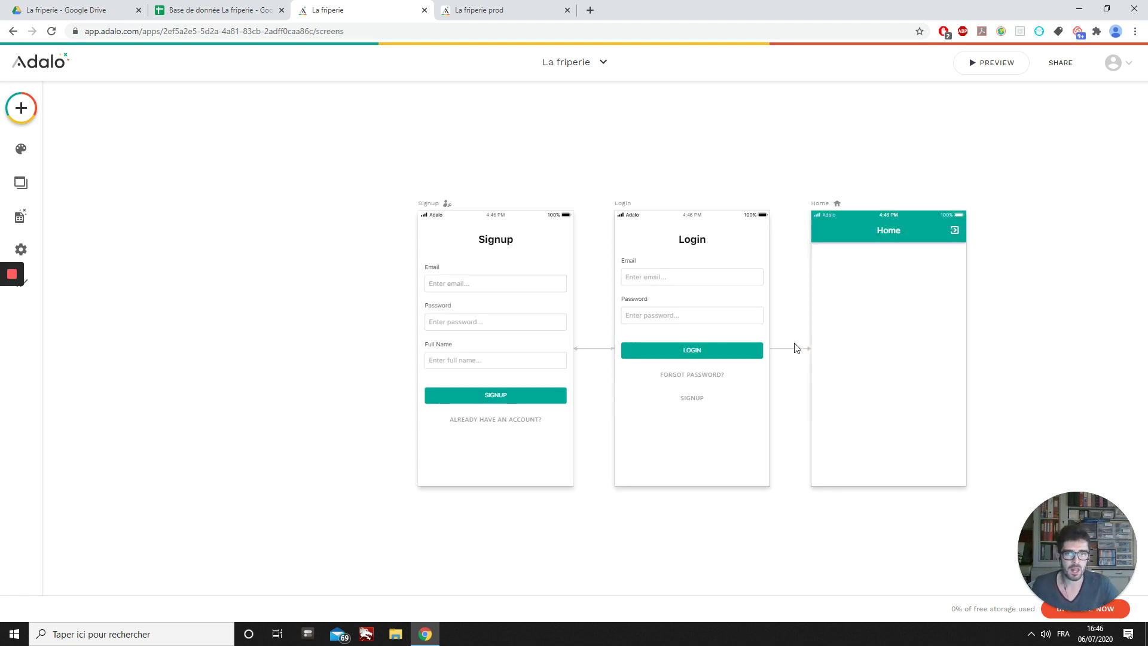
right_click(27, 146)
left_click(24, 149)
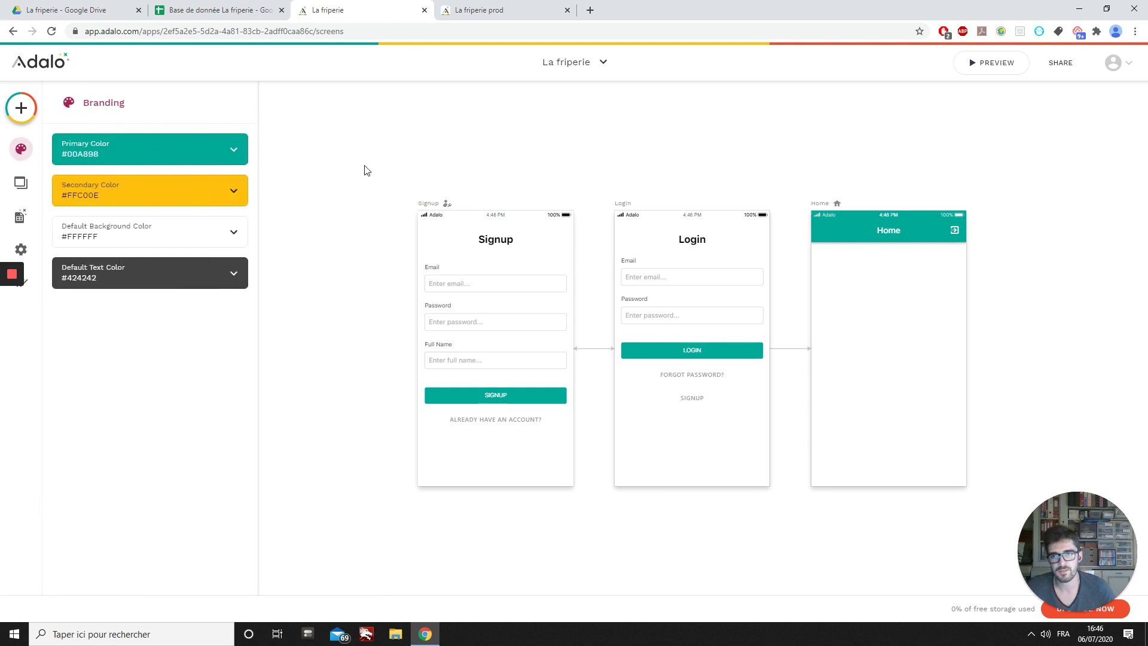
left_click(491, 11)
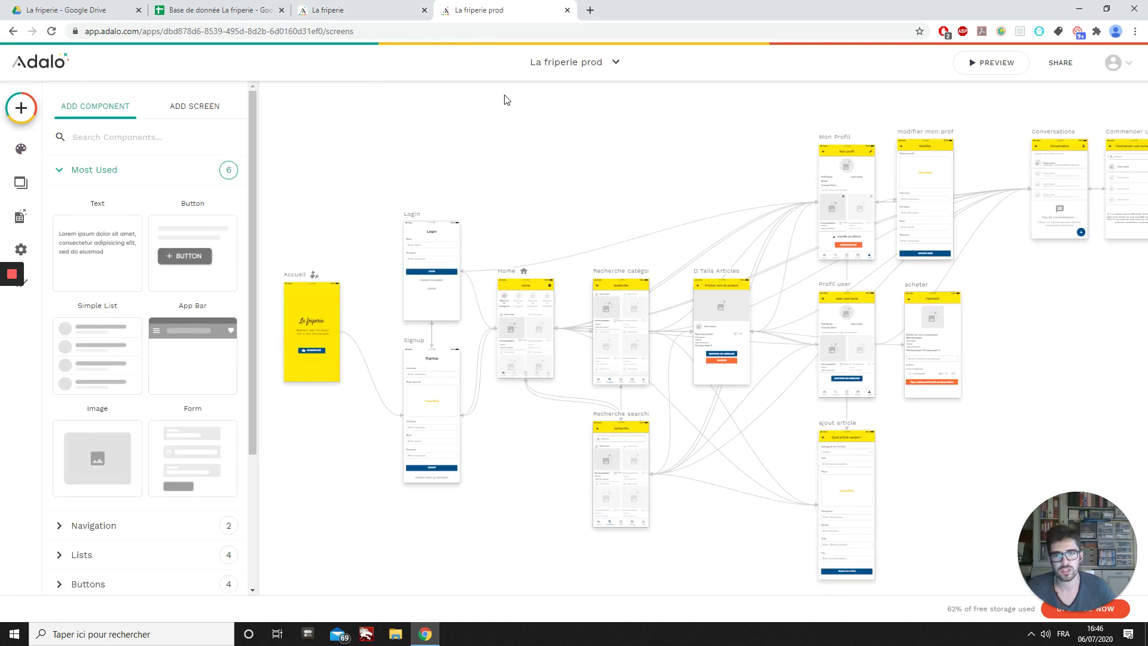
left_click(363, 6)
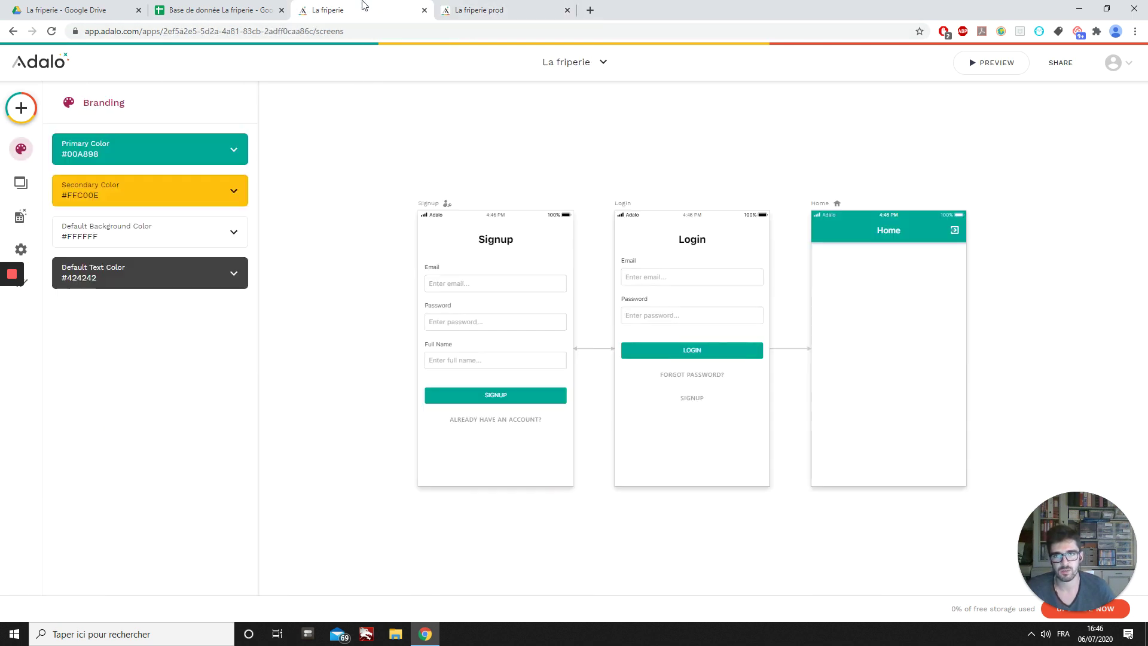
Copy the yellow code FFE605 from the Base de donnée La friperie Google Sheet and set it as the app's primary color in Adalo.
left_click(184, 5)
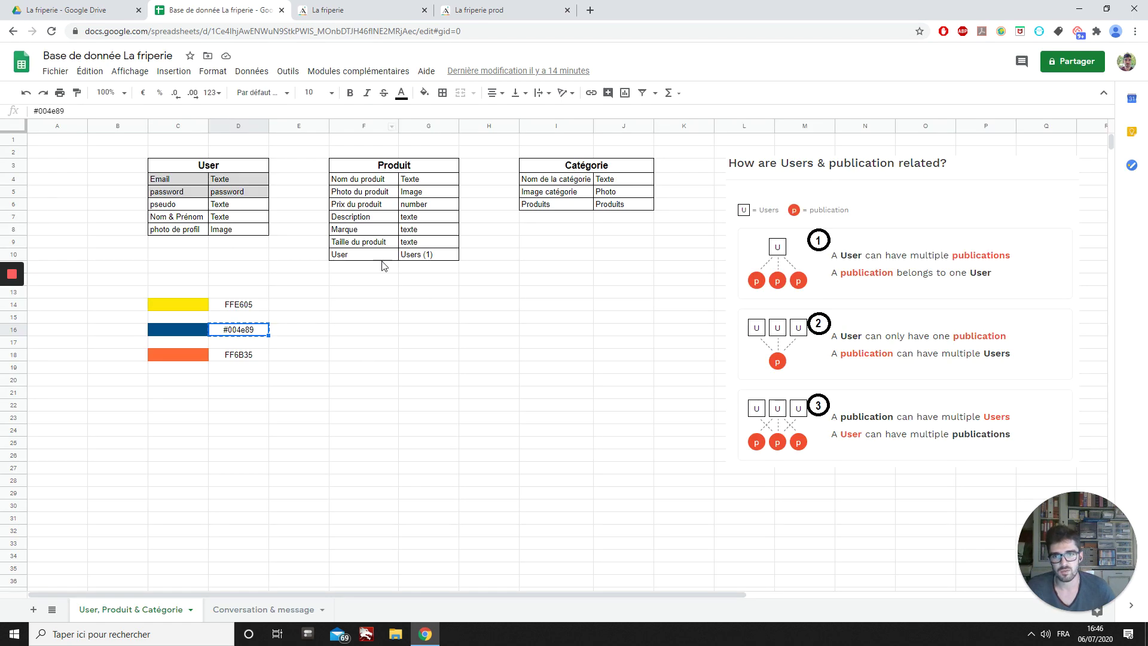
left_click(246, 309)
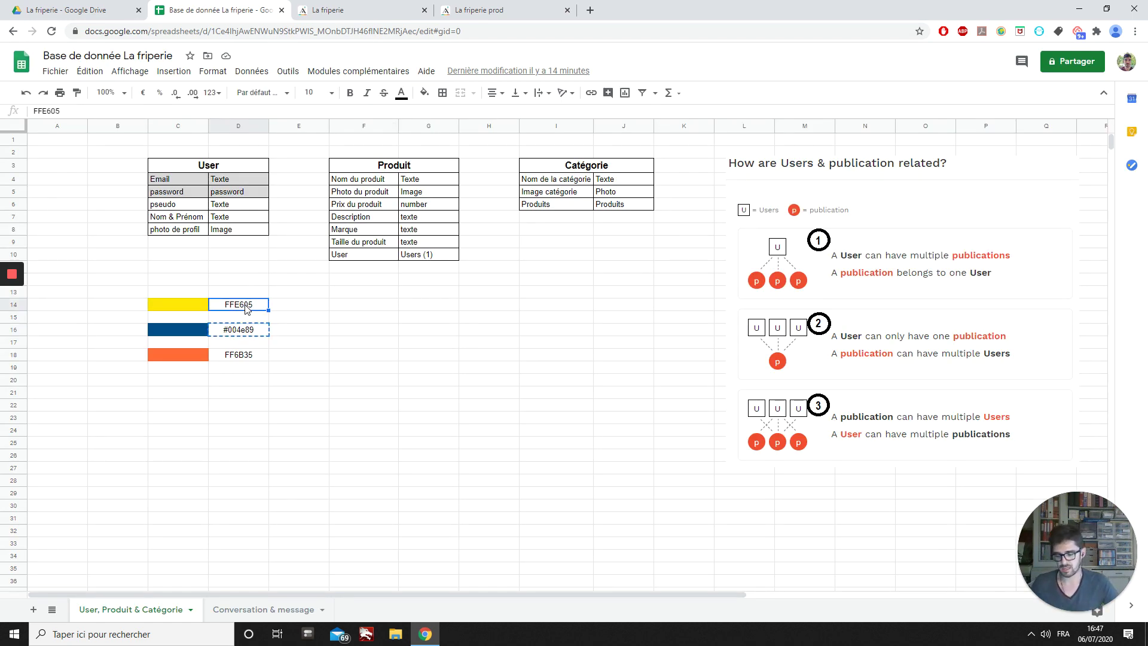
key("ctrl+c")
left_click(356, 9)
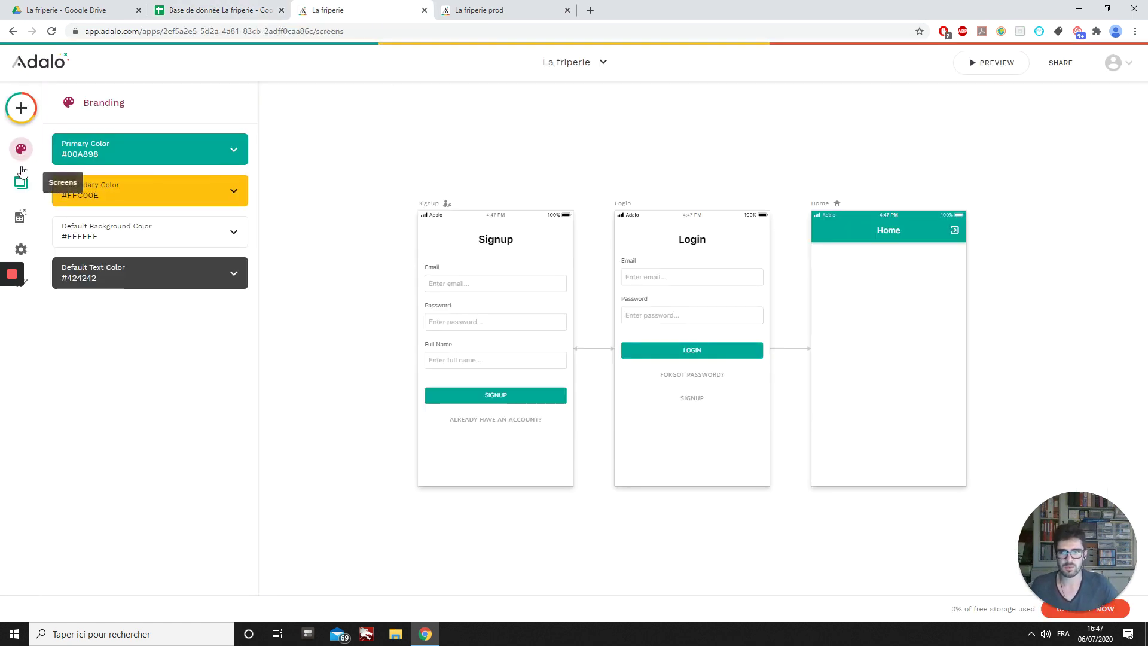
left_click(109, 156)
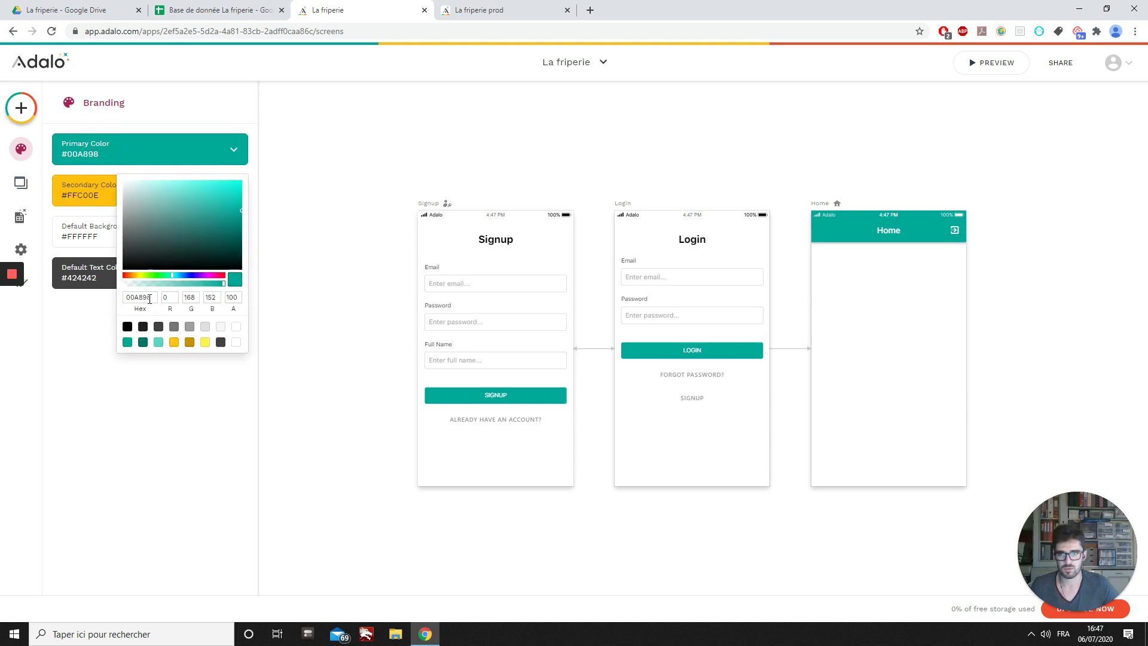
double_click(150, 297)
key("ctrl+v")
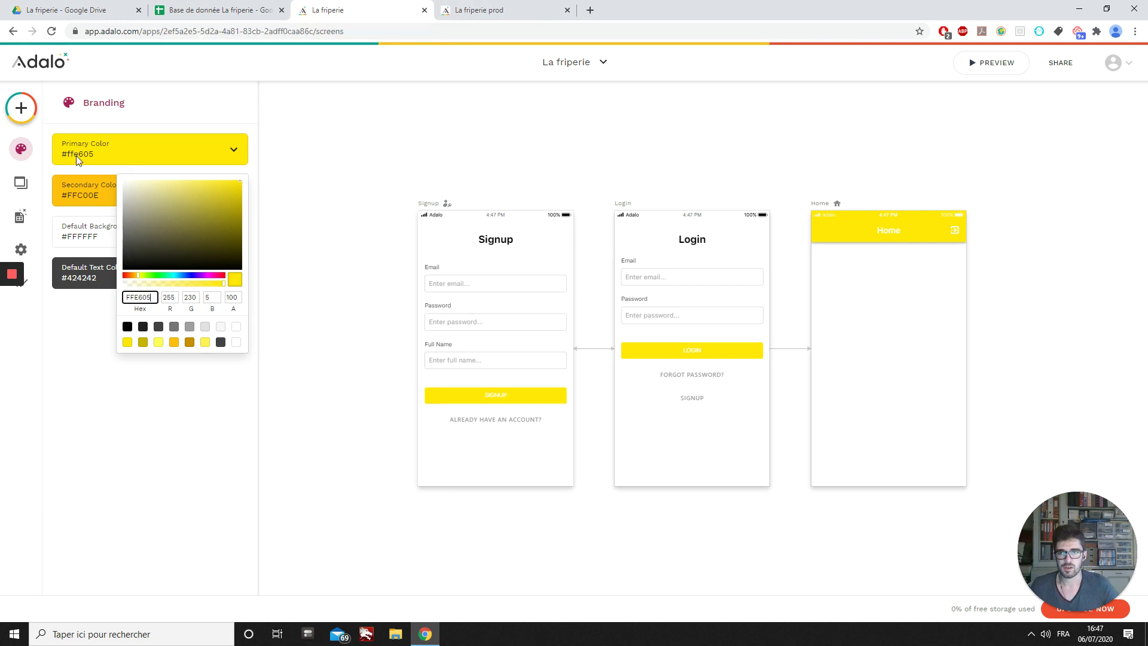
Copy the blue code #004e89 from the Google Sheet and set it as the app's secondary color in Adalo.
left_click(216, 10)
left_click(244, 333)
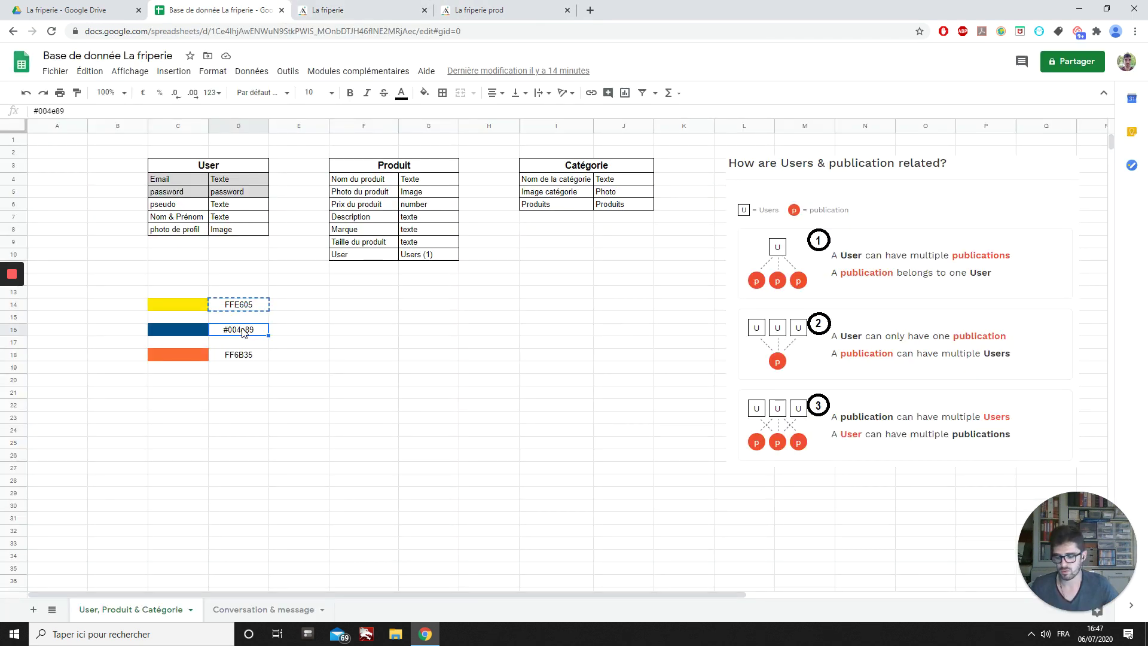
key("ctrl+c")
left_click(335, 10)
left_click(73, 203)
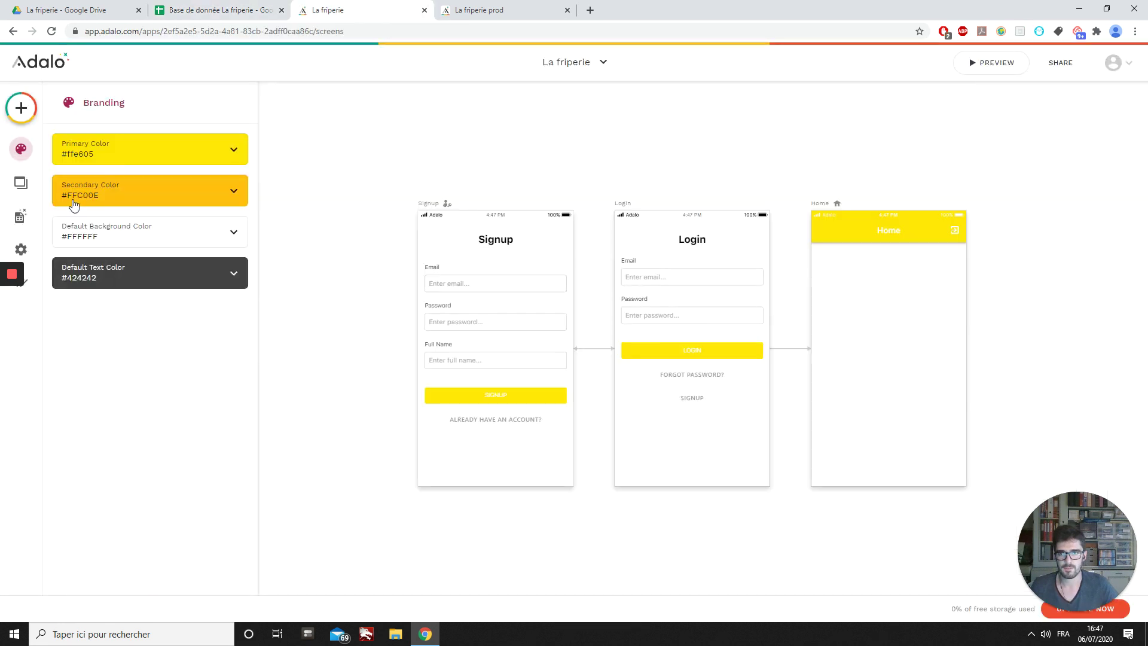
left_click(73, 203)
double_click(152, 338)
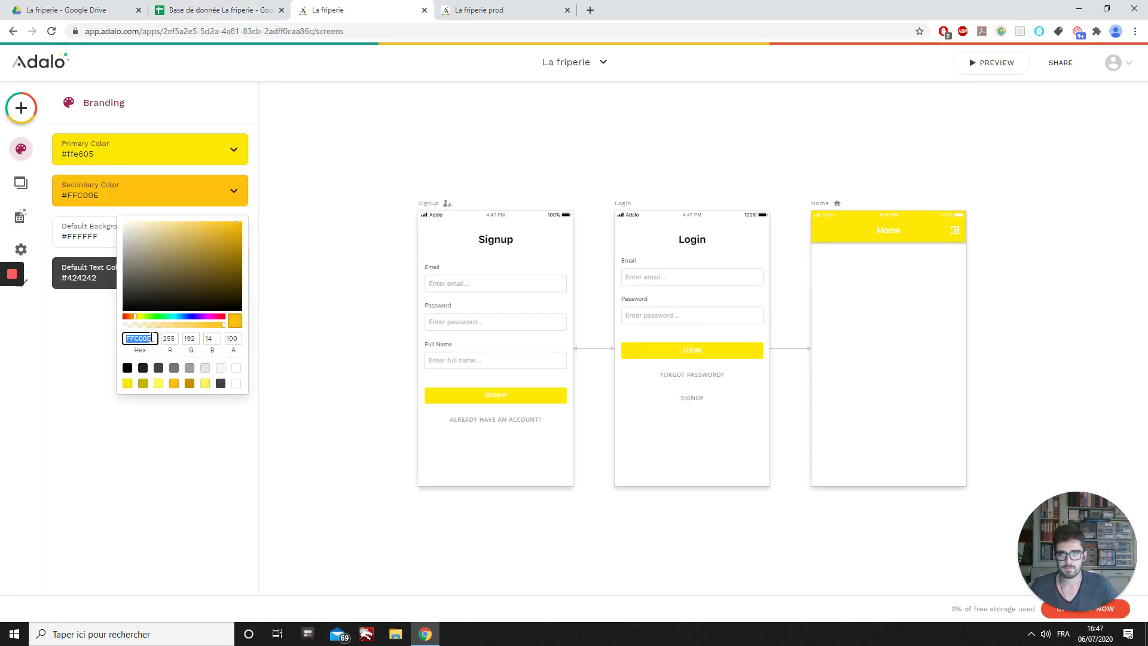
key("ctrl+v")
left_click(306, 159)
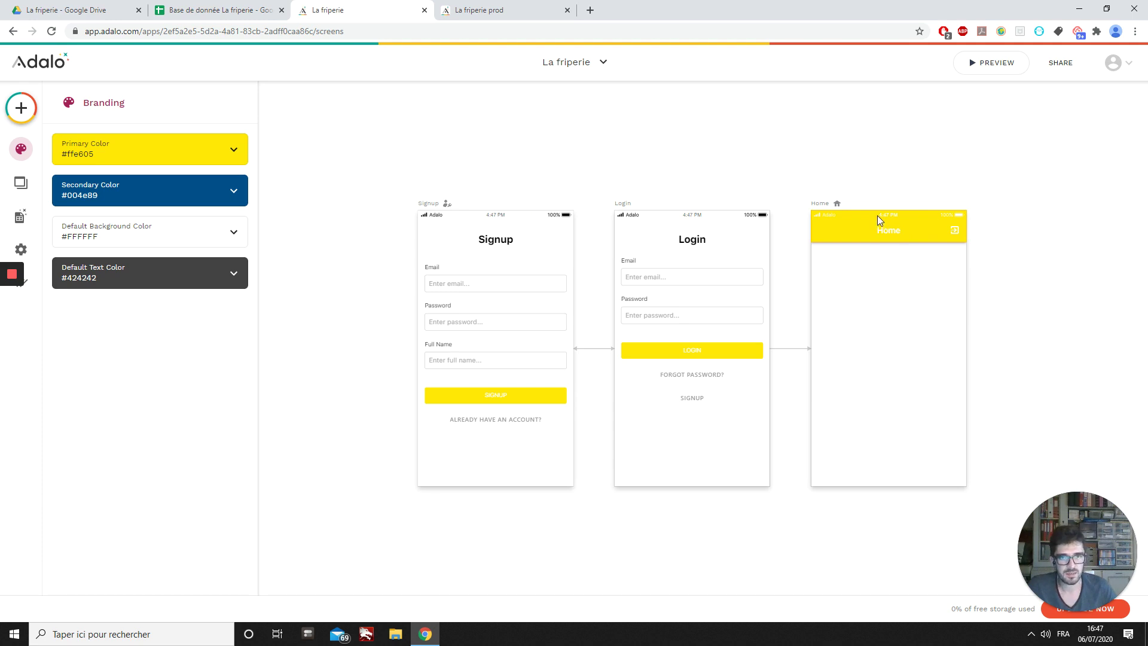
Set the text and icons color of the Home screen's app bar to black.
left_click(865, 238)
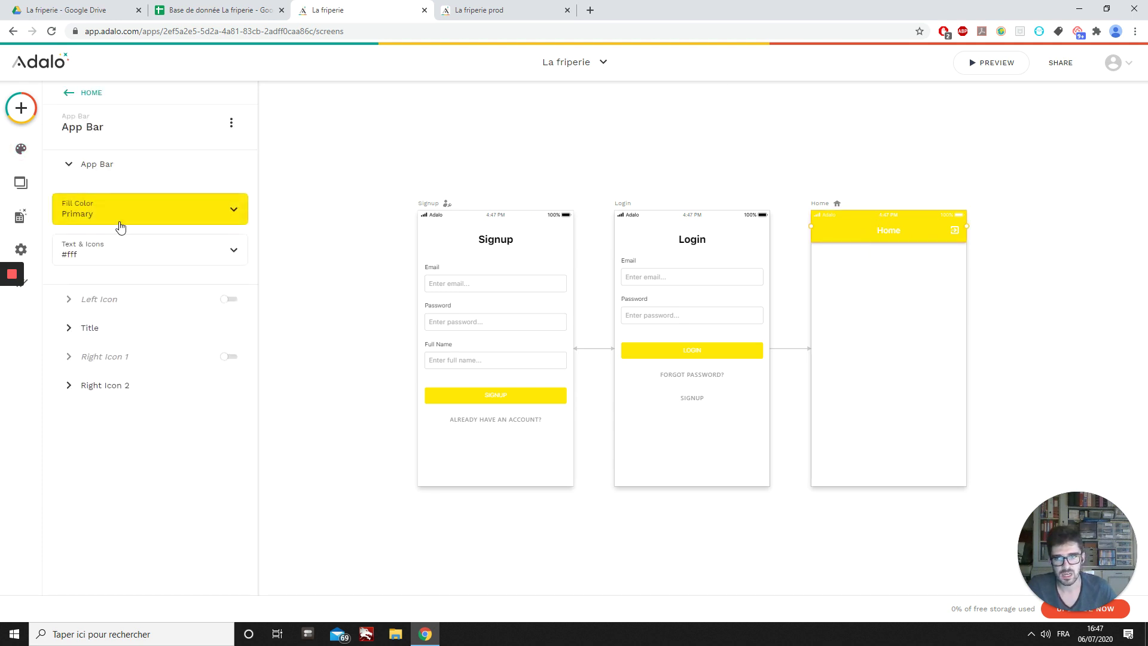
left_click(90, 254)
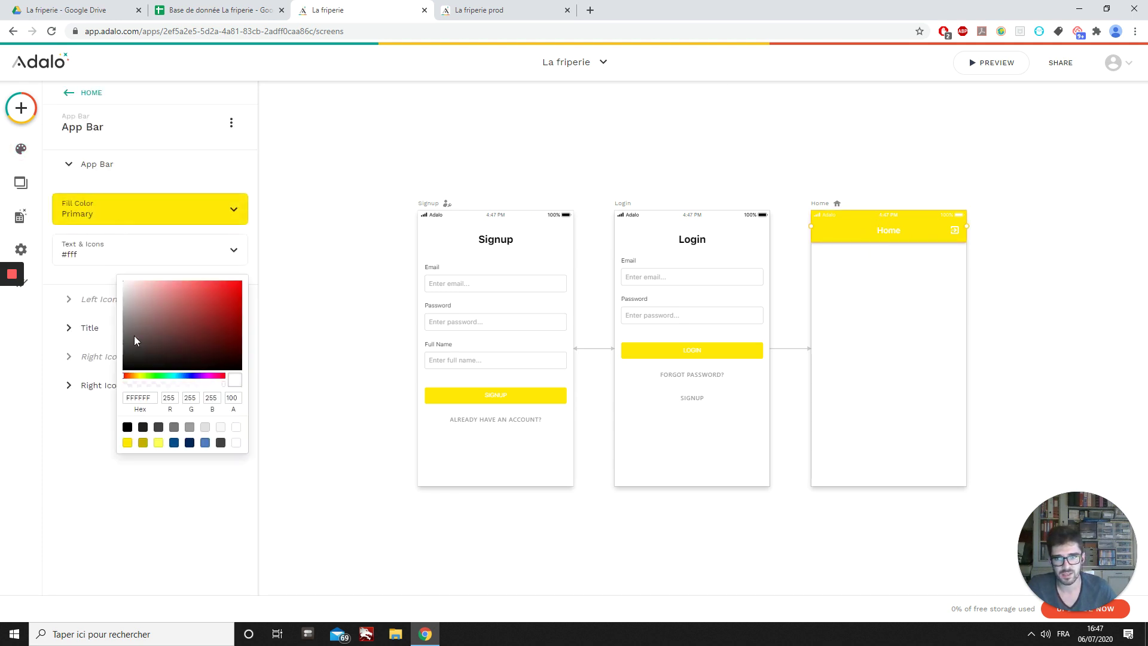
left_click(127, 428)
Set the text color of the SIGNUP submit button in the Signup screen's form to black.
left_click(509, 398)
left_click(508, 398)
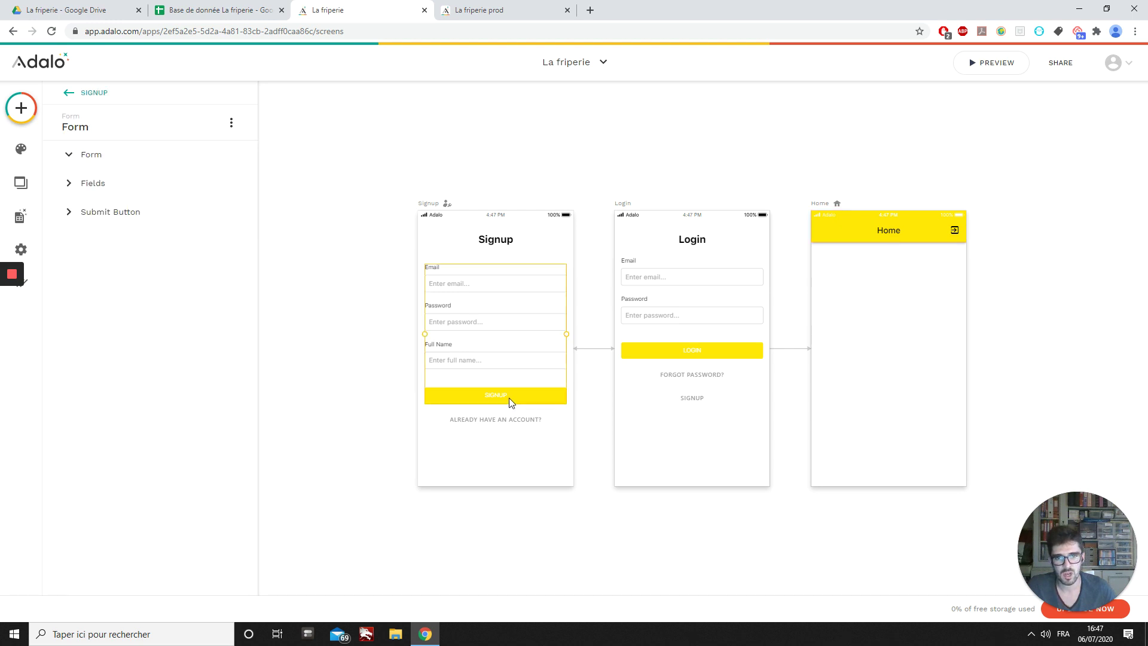
left_click(118, 310)
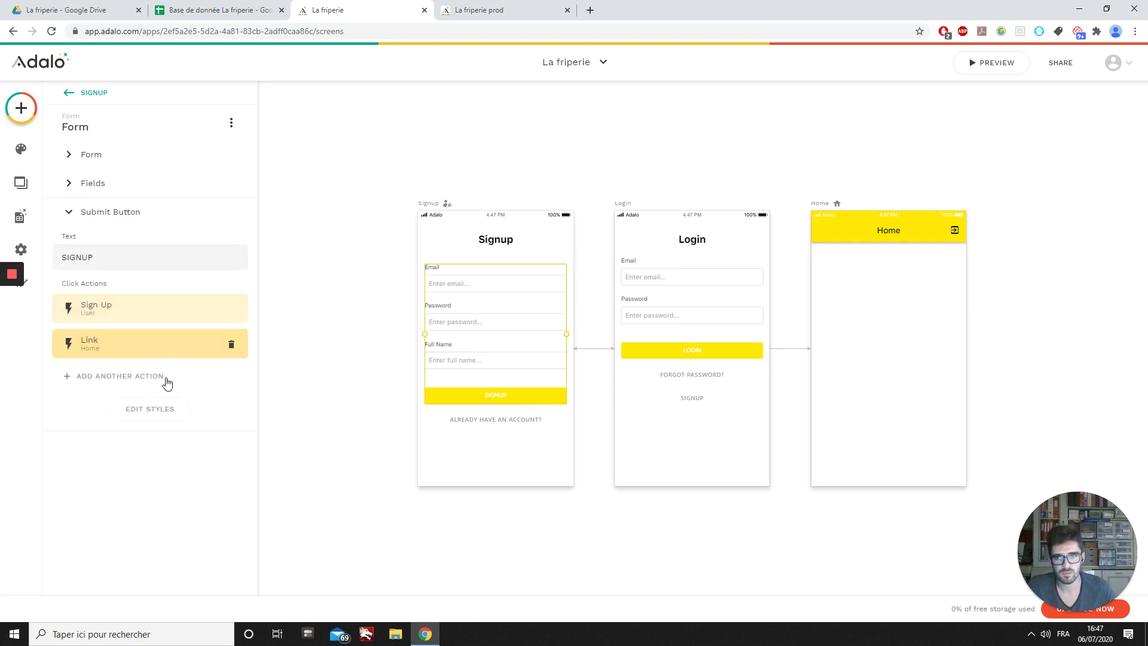
left_click(140, 415)
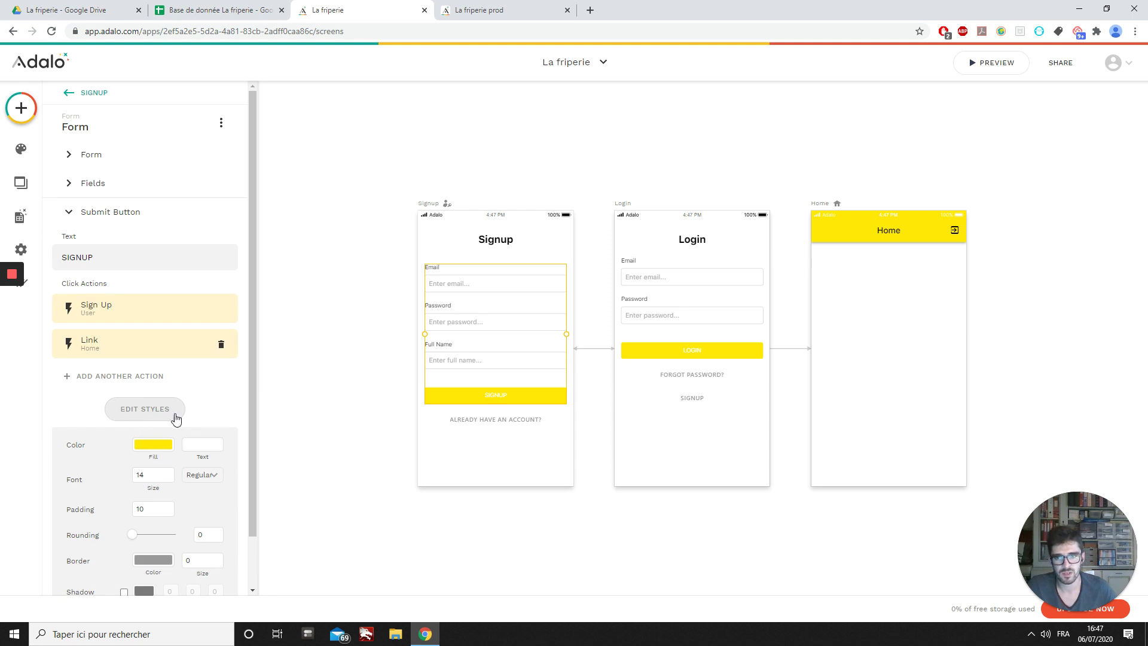
left_click(201, 449)
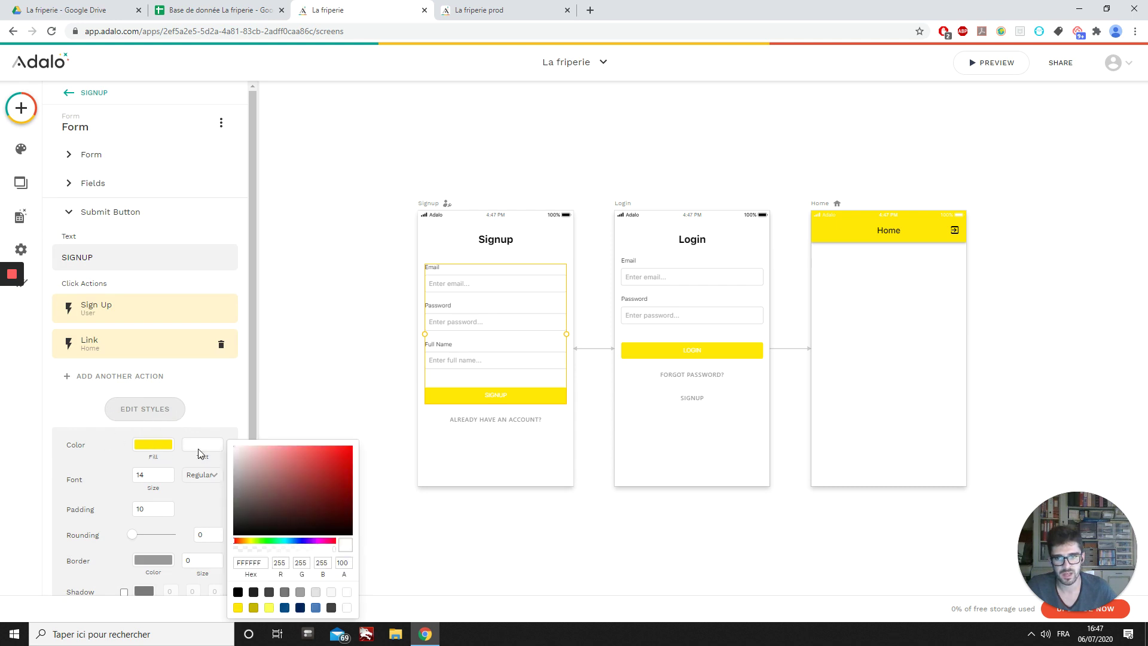
left_click(241, 591)
Set the text color of the LOGIN submit button in the Login screen's form to black.
left_click(641, 351)
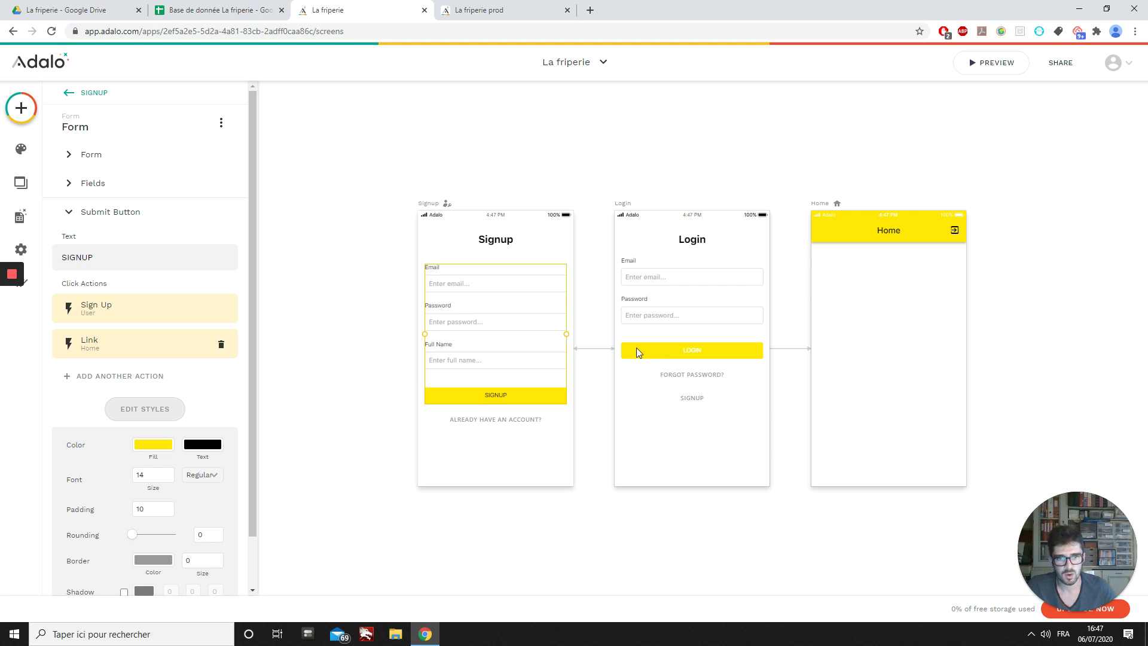
left_click(668, 351)
left_click(204, 449)
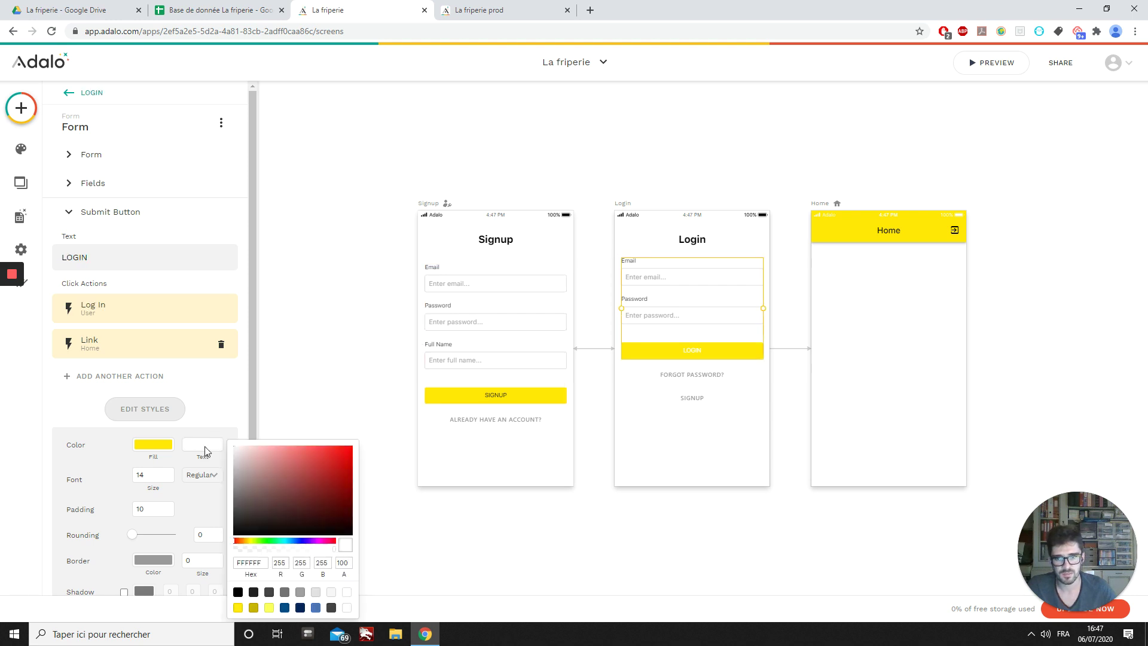
left_click(239, 592)
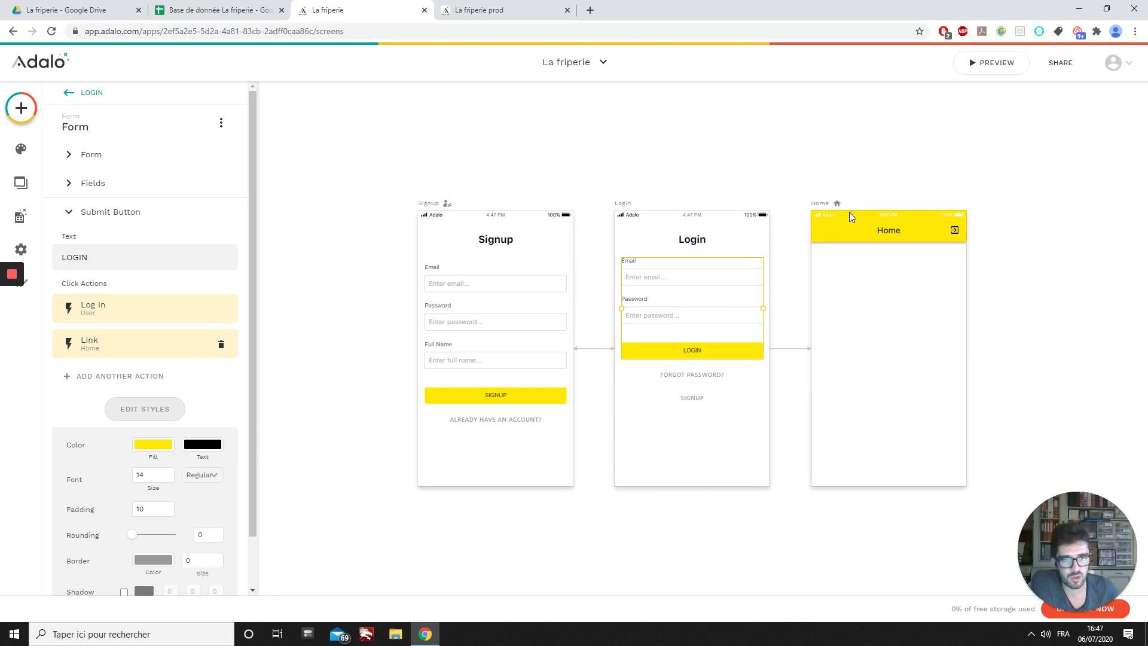
left_click(1028, 256)
Set the Home screen's status bar style to Black Text.
scroll(1024, 248, "up", 5)
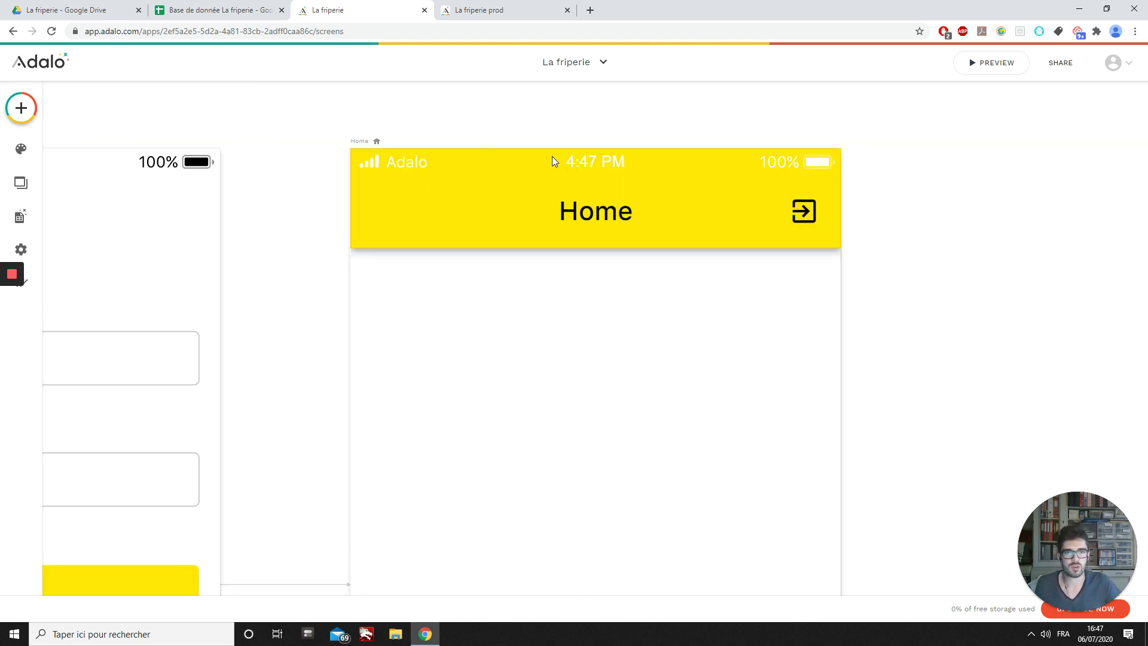
left_click(469, 147)
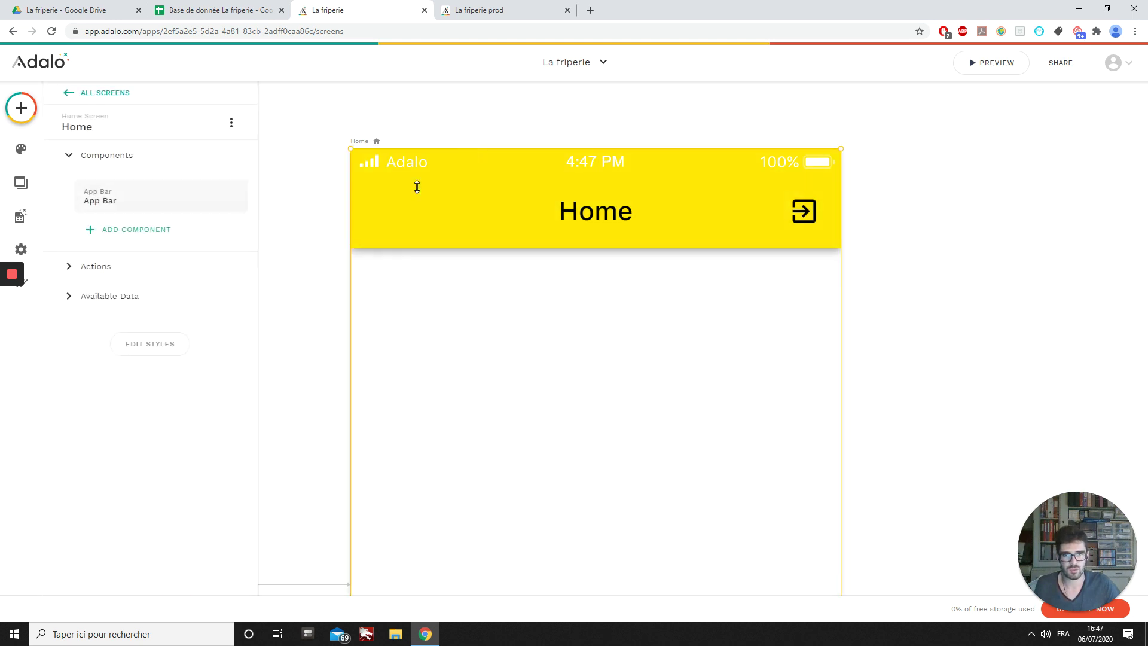
left_click(143, 352)
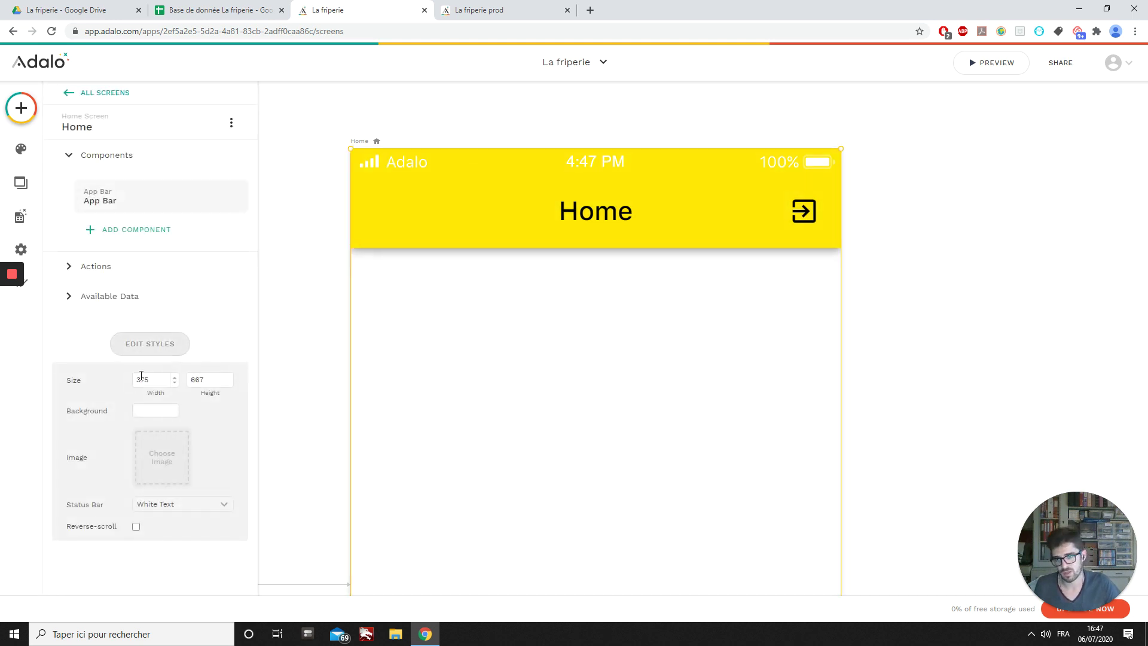
right_click(136, 380)
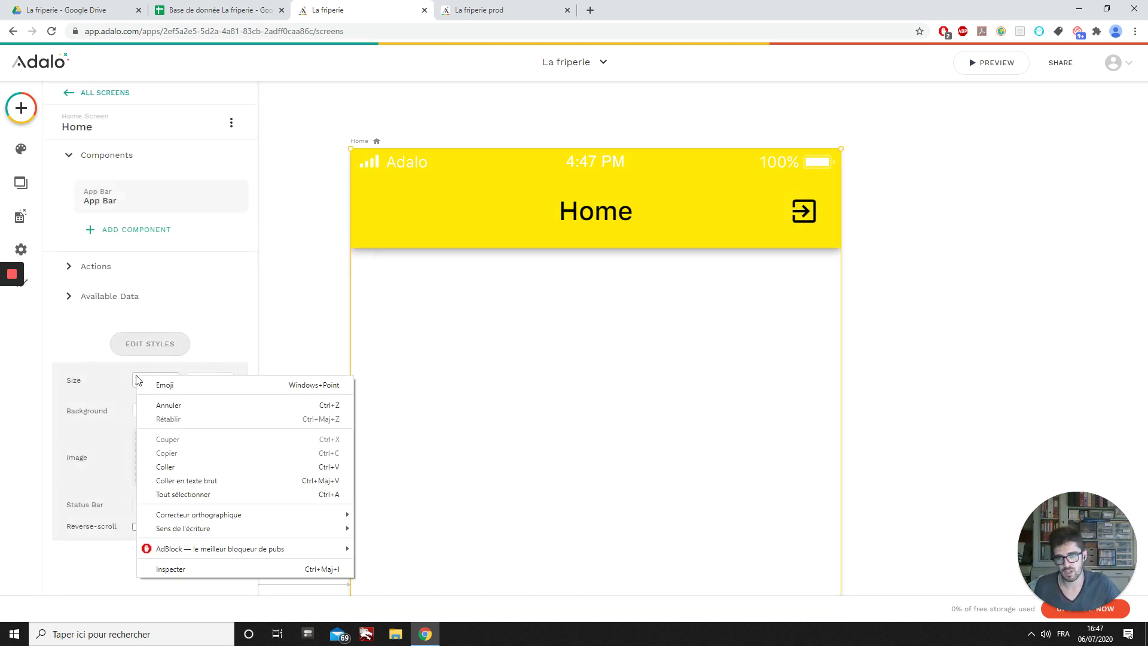
left_click(385, 143)
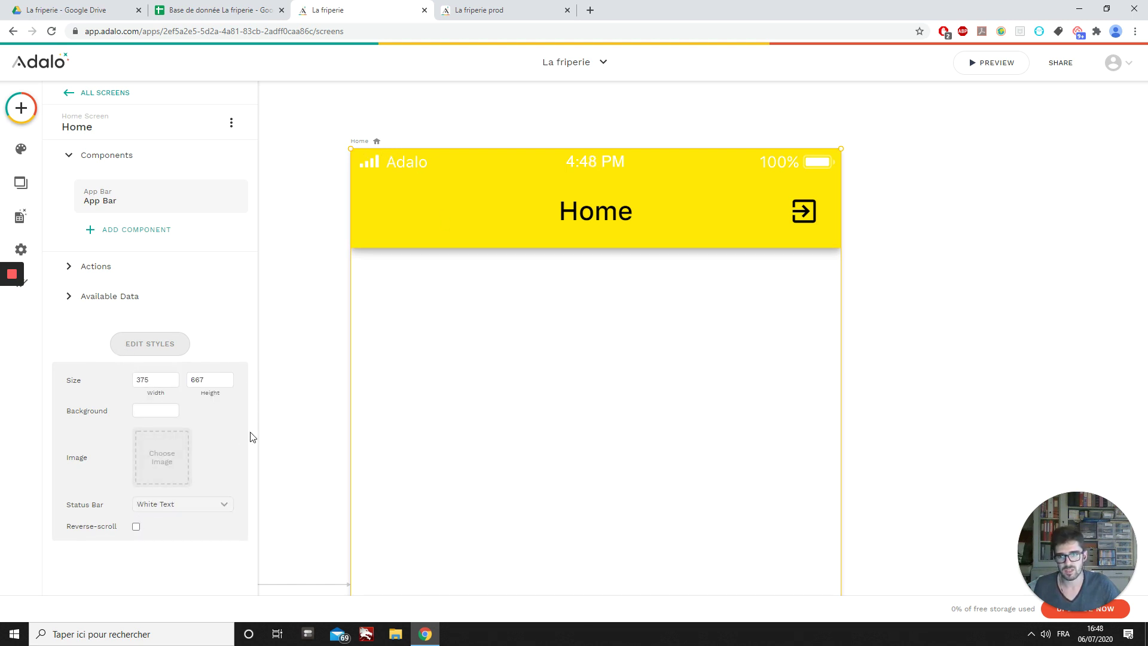
left_click(169, 507)
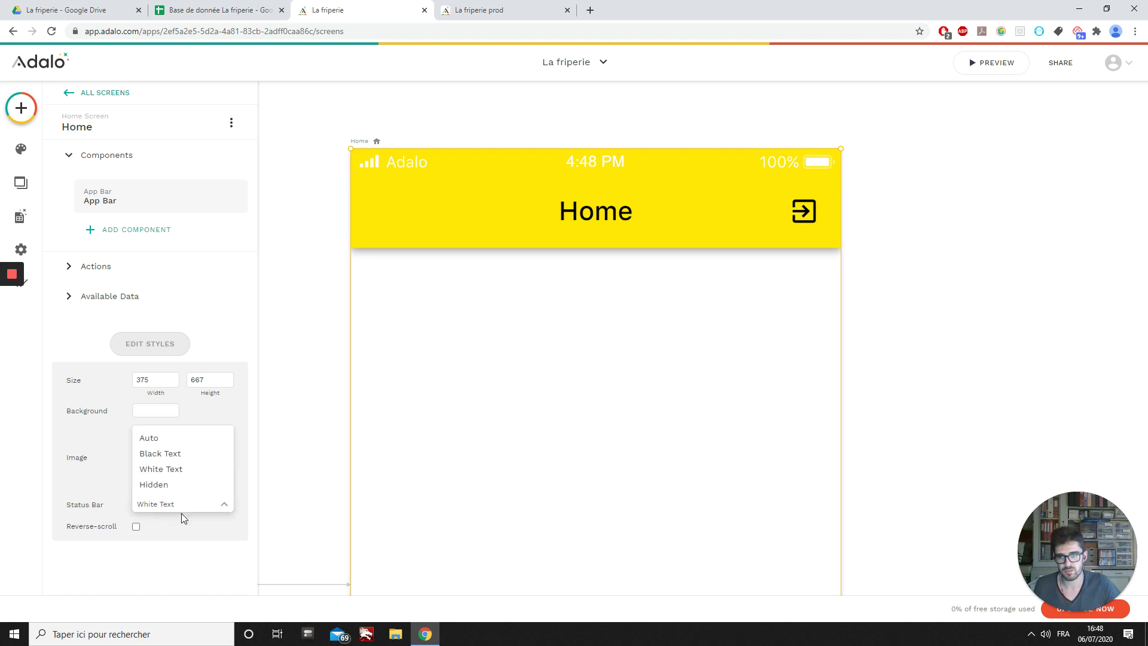
left_click(152, 455)
left_click(591, 118)
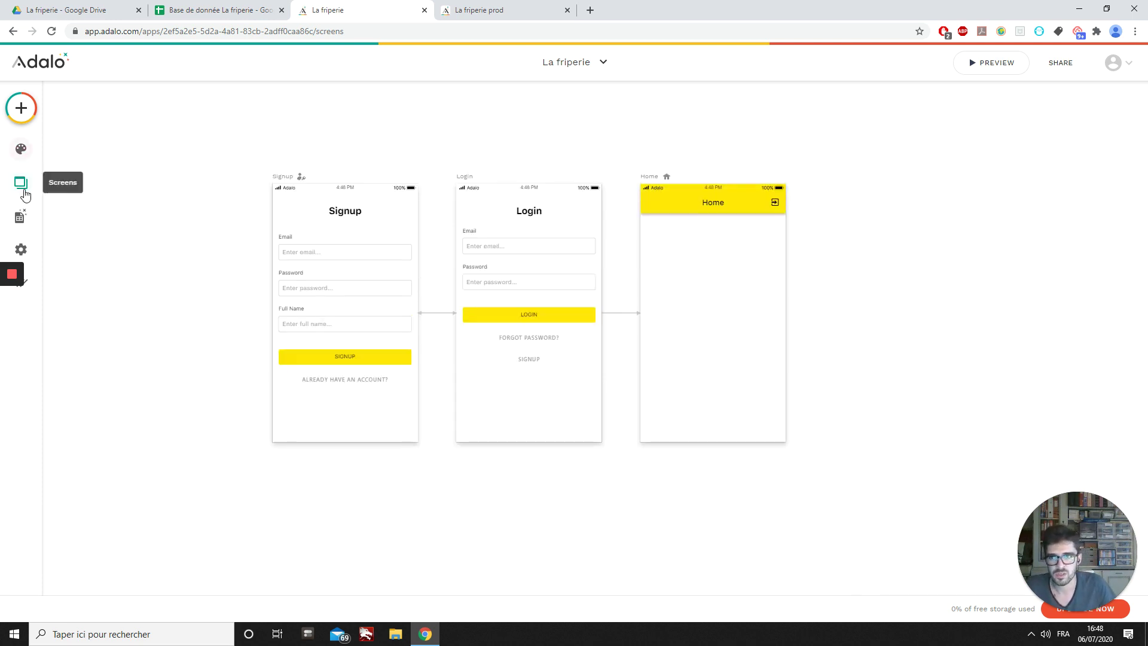
Open the app's database and expand the Users collection to show its properties.
left_click(26, 217)
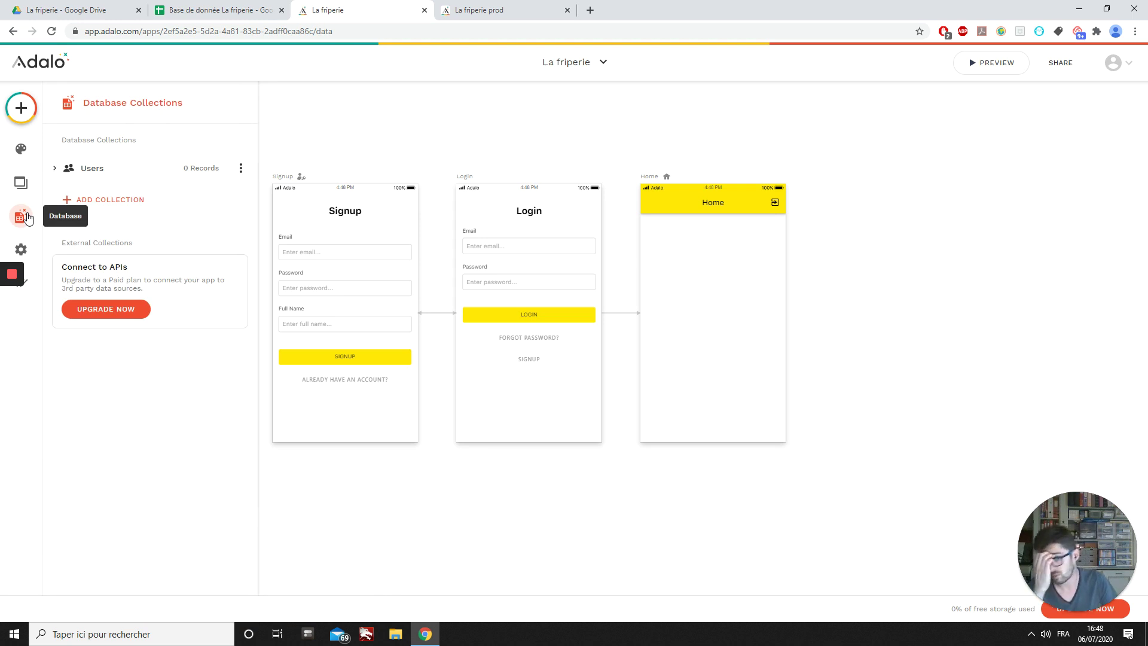
left_click(90, 168)
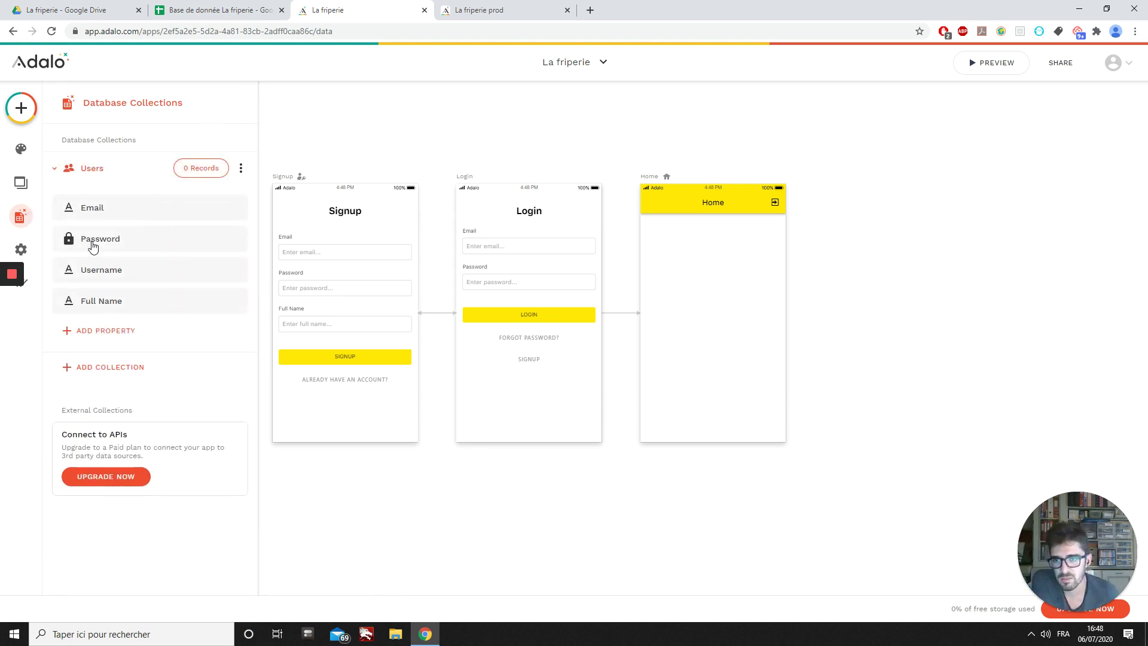
Copy Nom & Prénom from the User table in the Google Sheet into the Full Name property's name in Adalo.
left_click(199, 10)
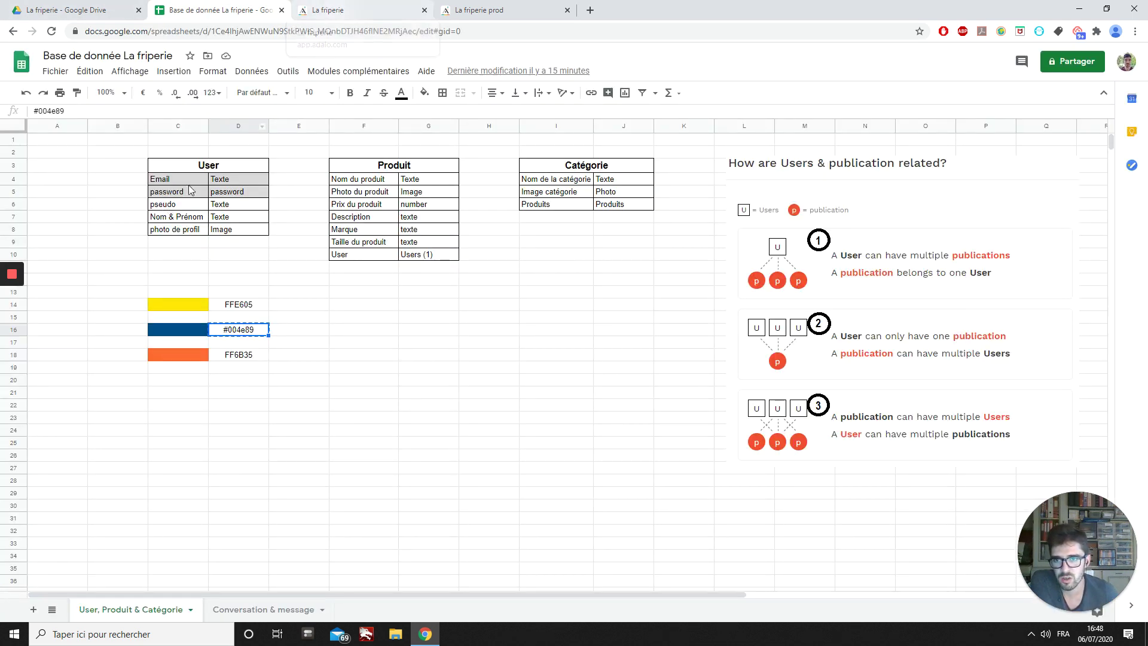
left_click(190, 218)
key("ctrl+c")
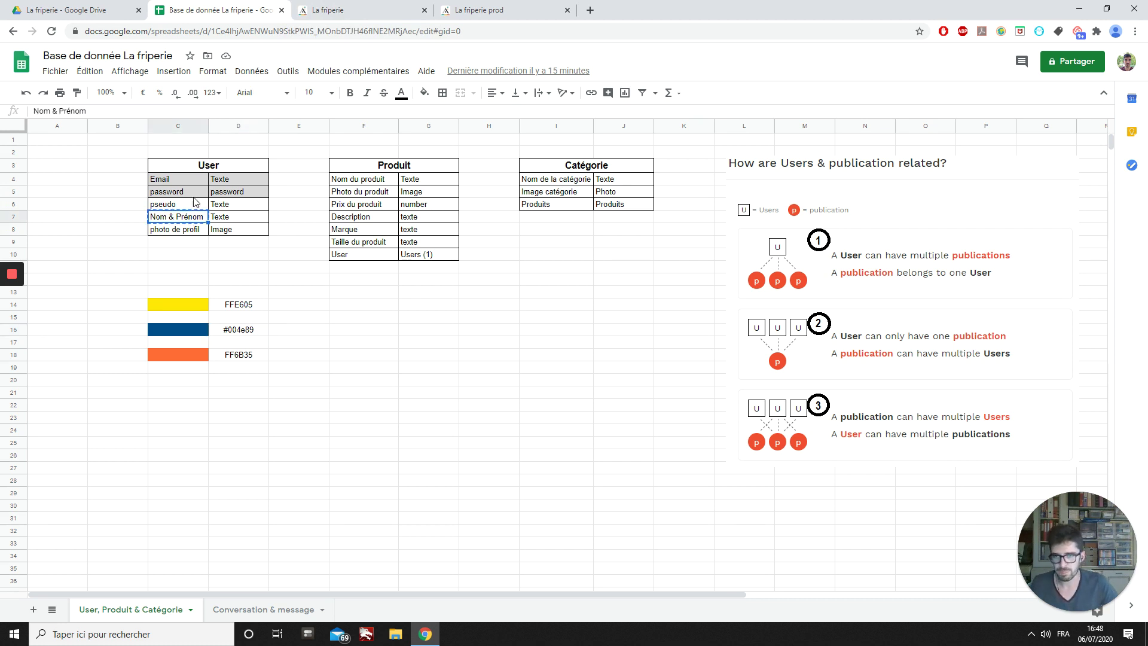
left_click(333, 11)
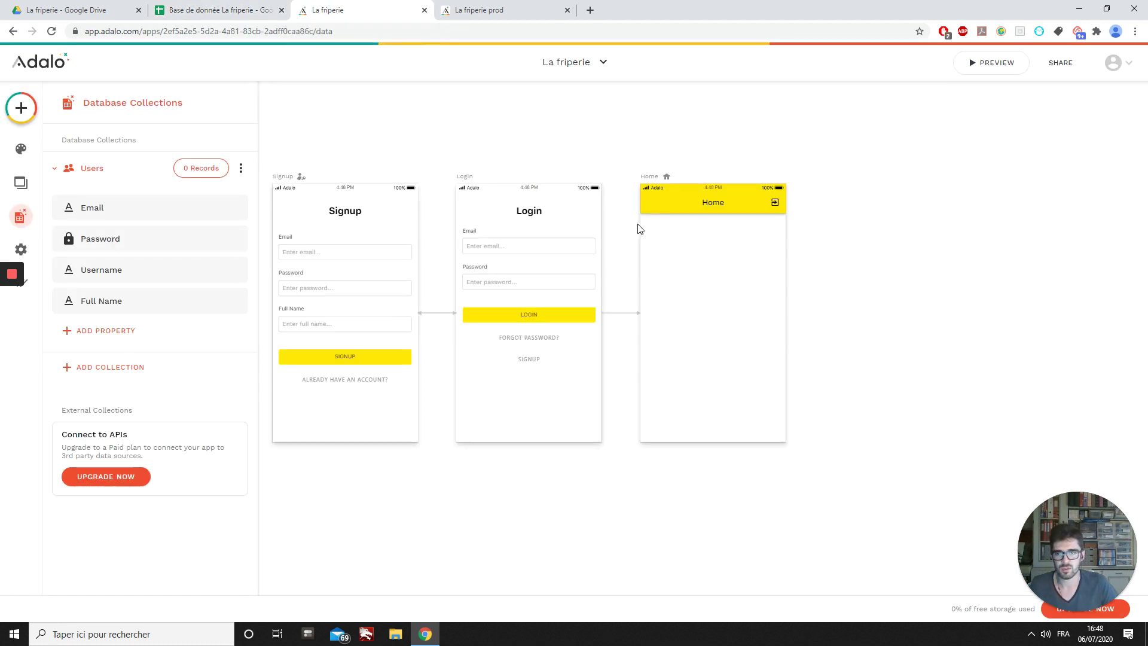
left_click(150, 306)
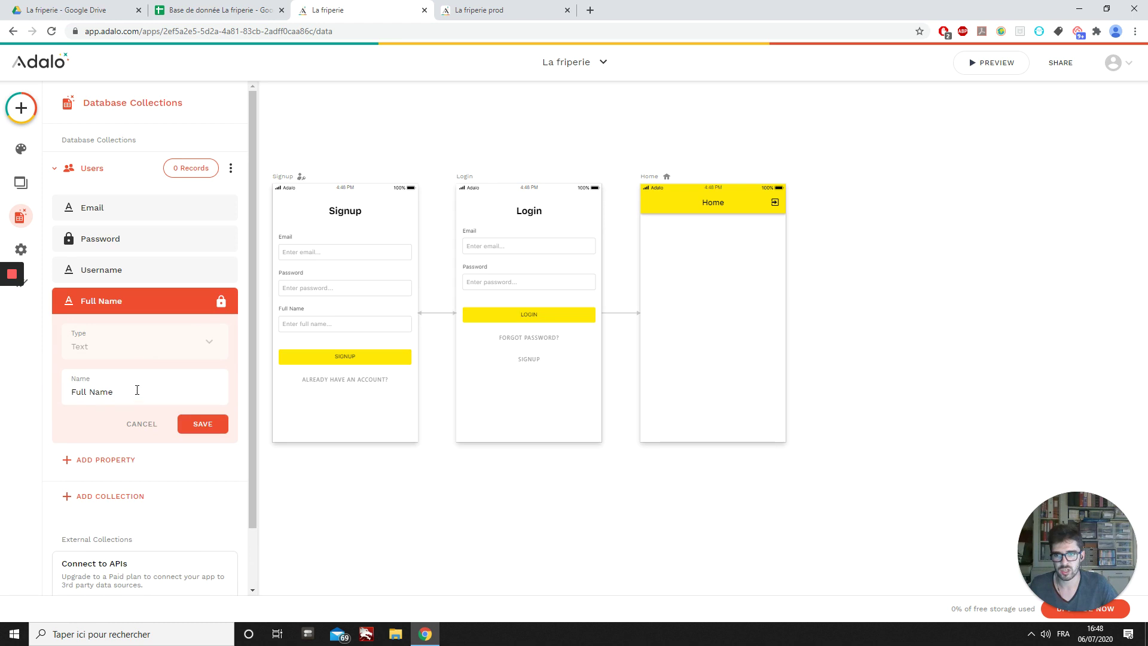
triple_click(137, 389)
key("ctrl+v")
Copy pseudo from the User table in the Google Sheet and rename the Users collection's Username property to it in Adalo.
left_click(229, 8)
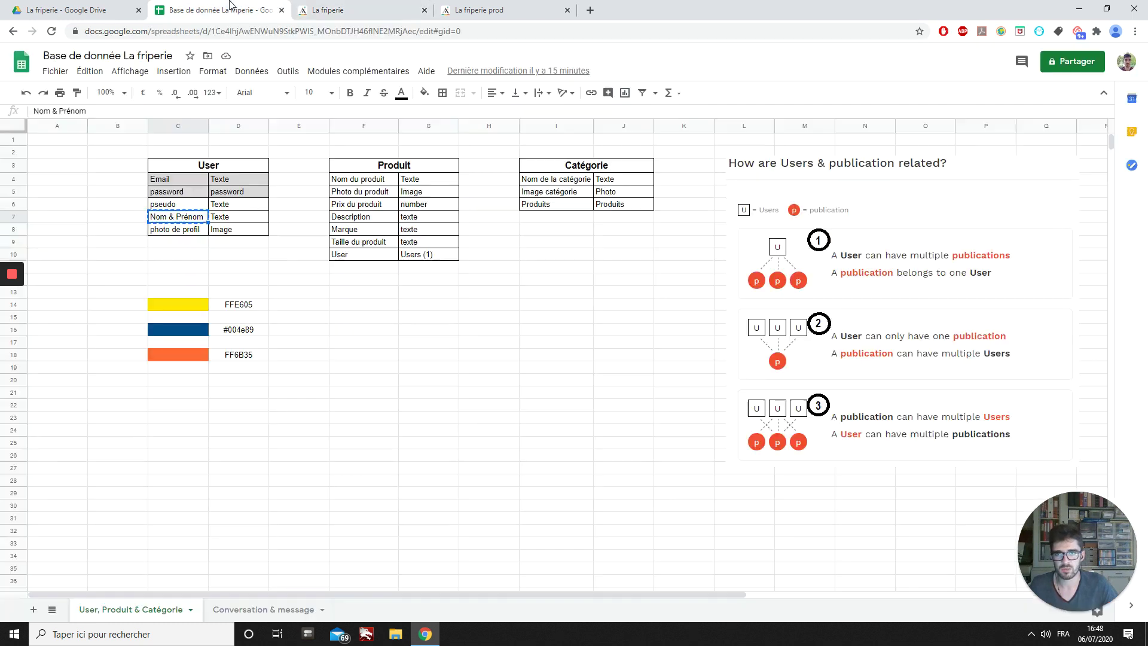
left_click(182, 207)
key("ctrl+c")
left_click(333, 11)
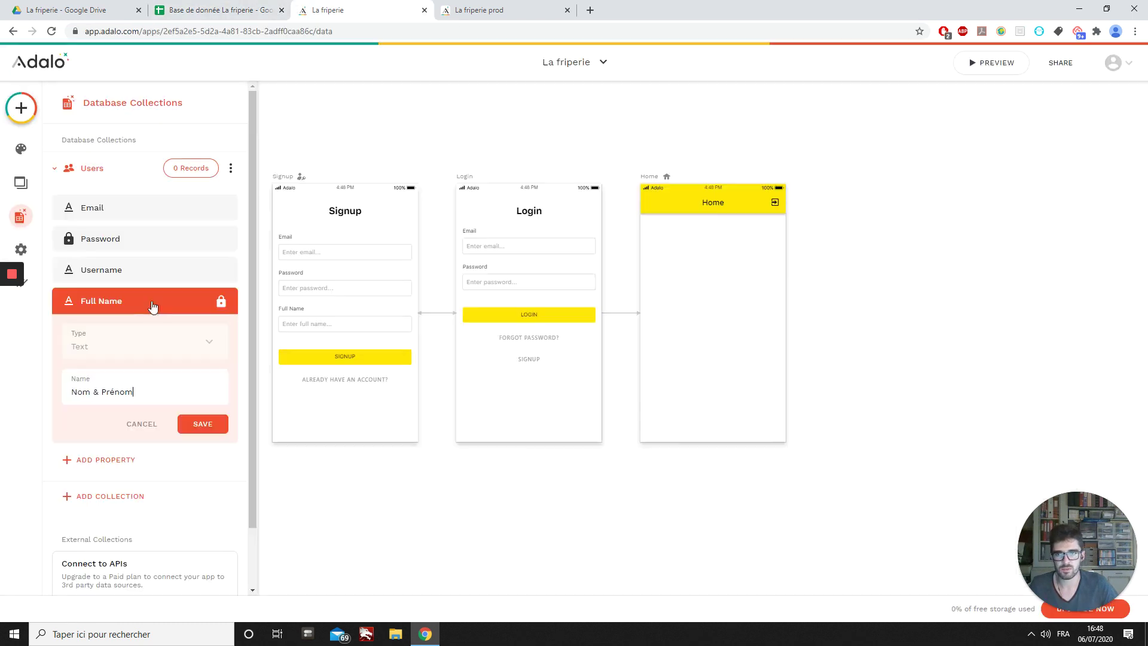
left_click(112, 277)
triple_click(144, 358)
key("ctrl+v")
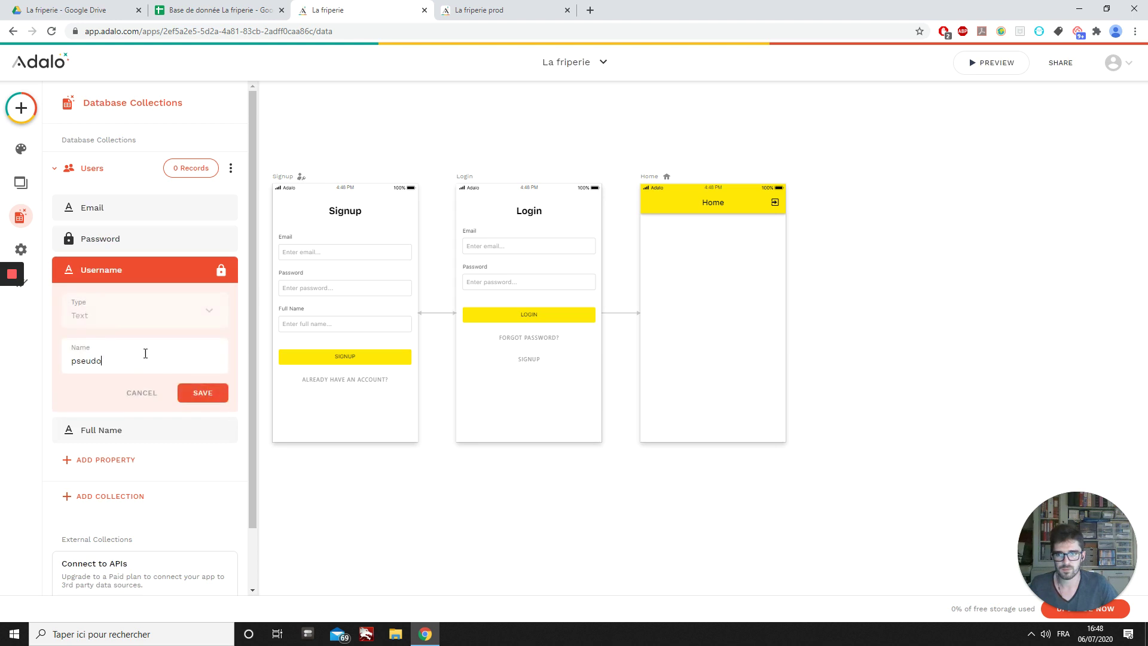
left_click(203, 392)
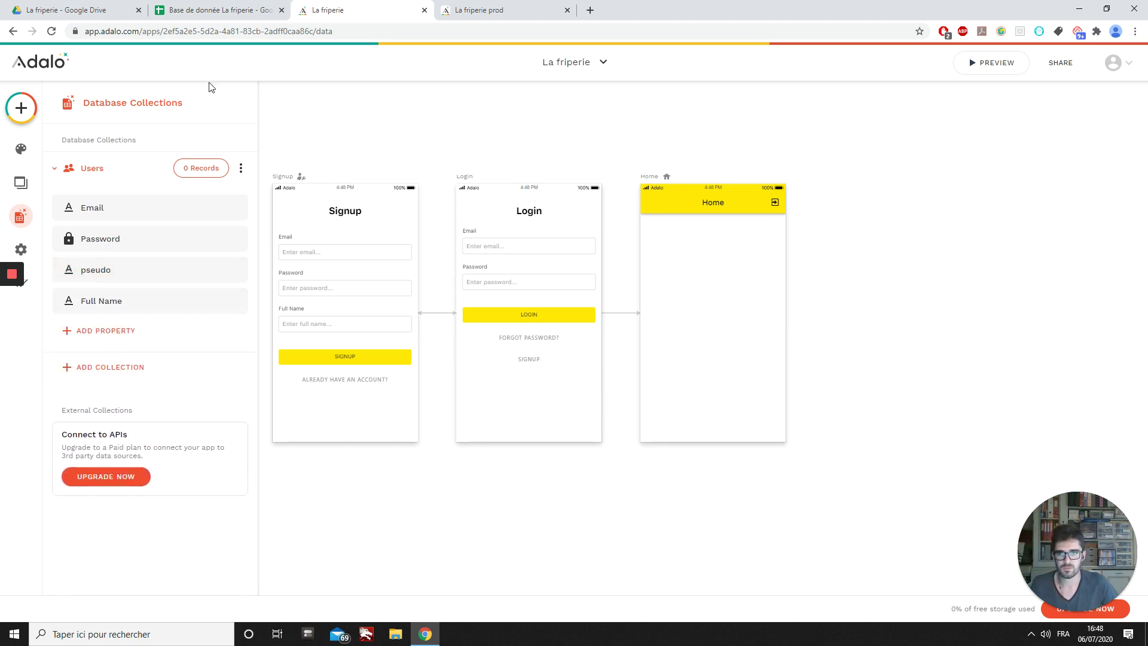
left_click(215, 10)
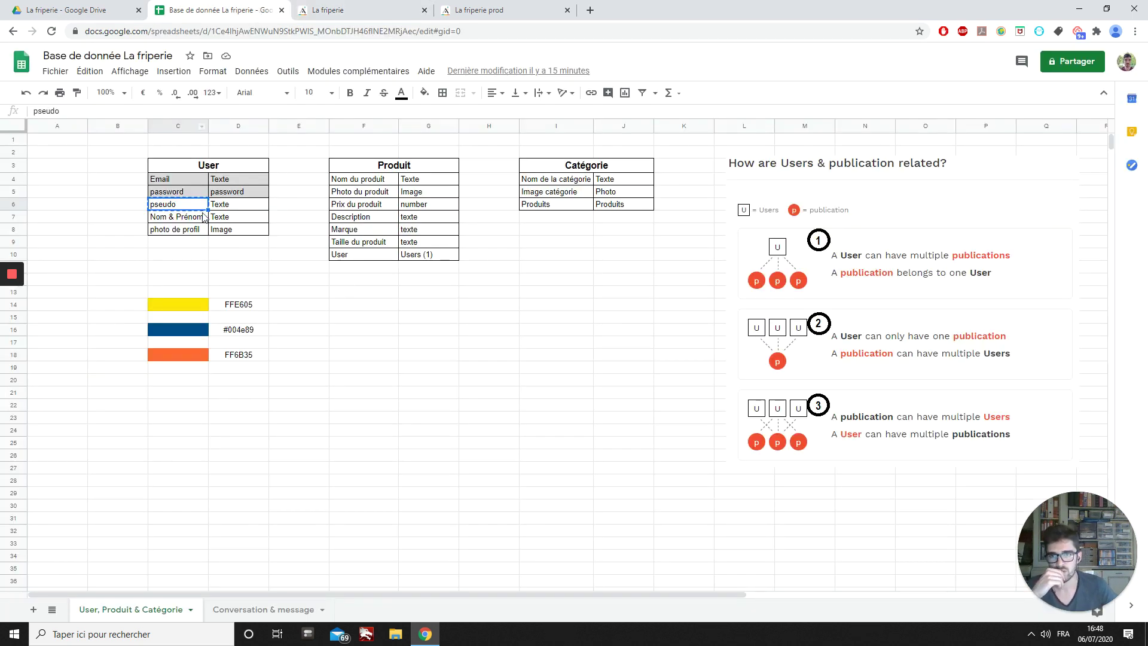
left_click(359, 10)
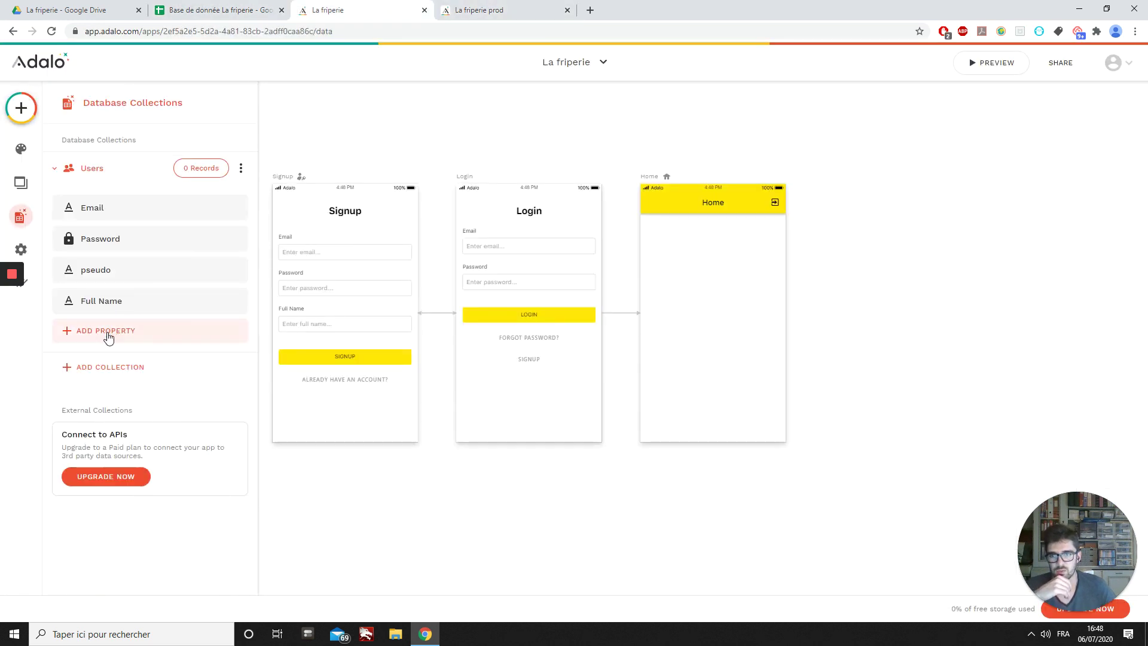
left_click(109, 335)
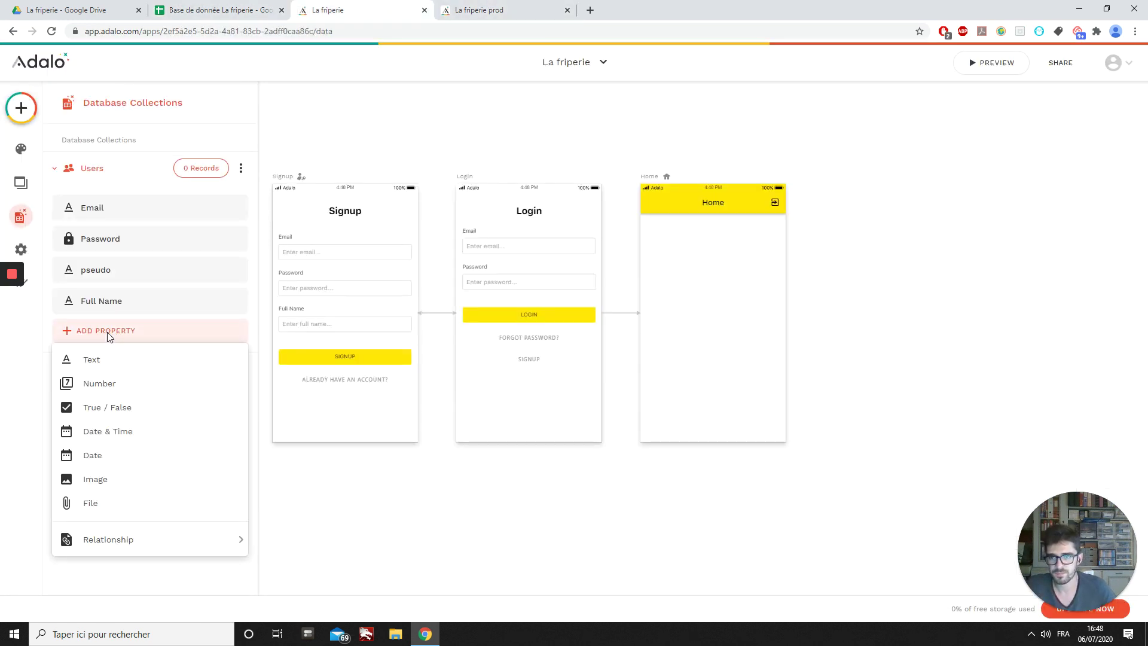
left_click(106, 331)
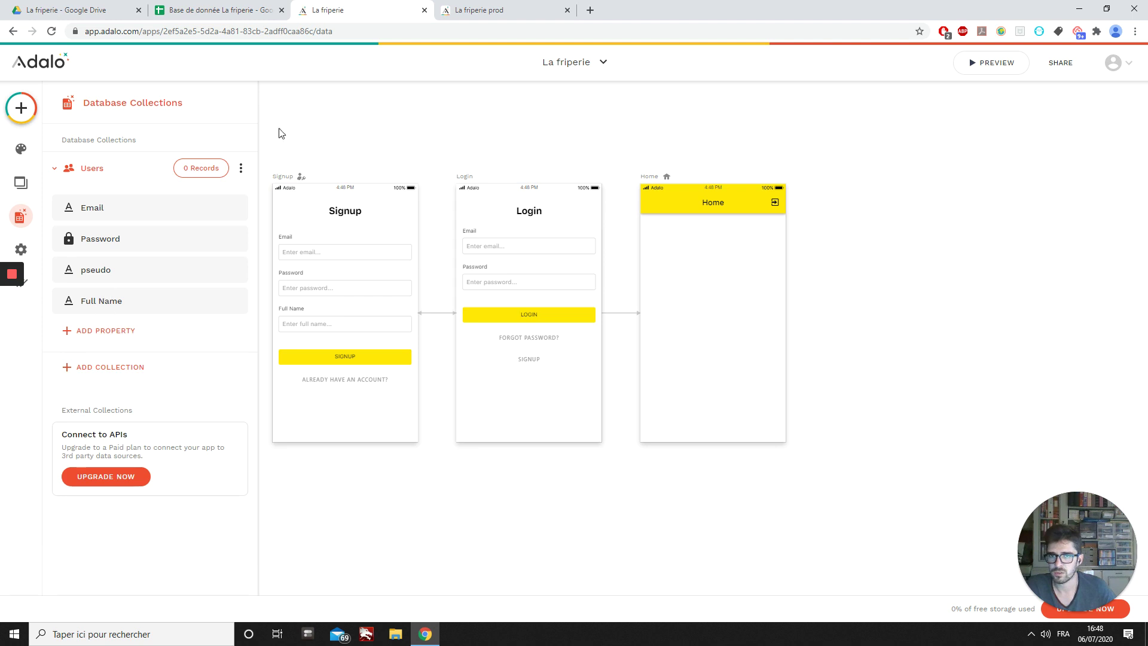
left_click(485, 10)
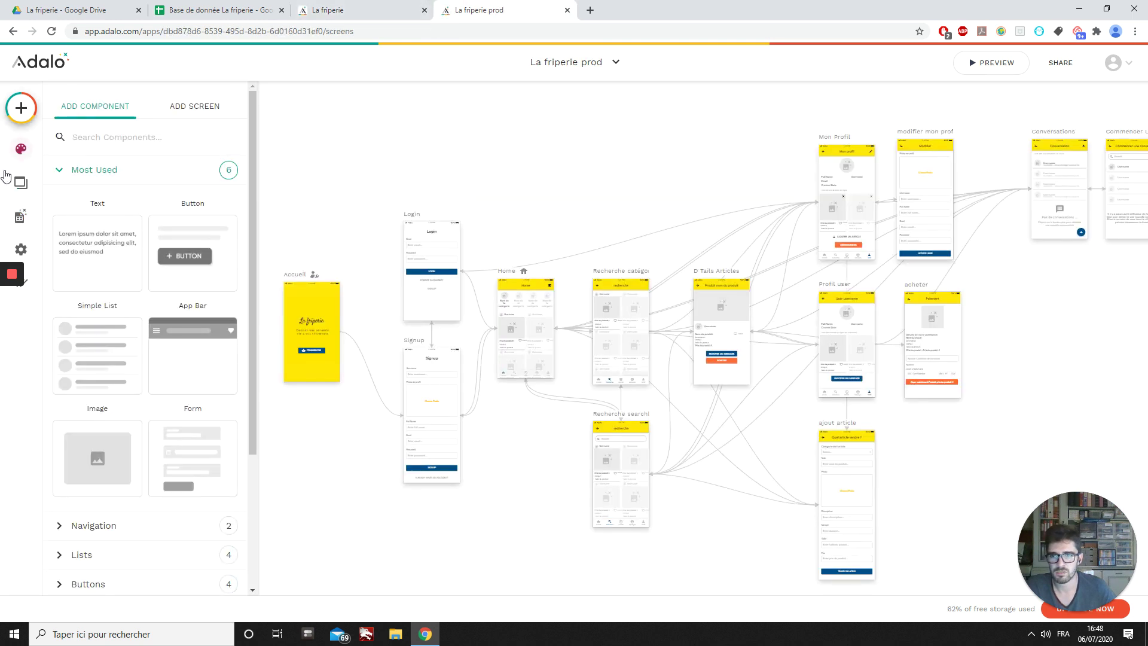
left_click(310, 4)
Copy Nom & Prénom from the Google Sheet's User table and save it as the Full Name property's new name in Adalo.
left_click(112, 302)
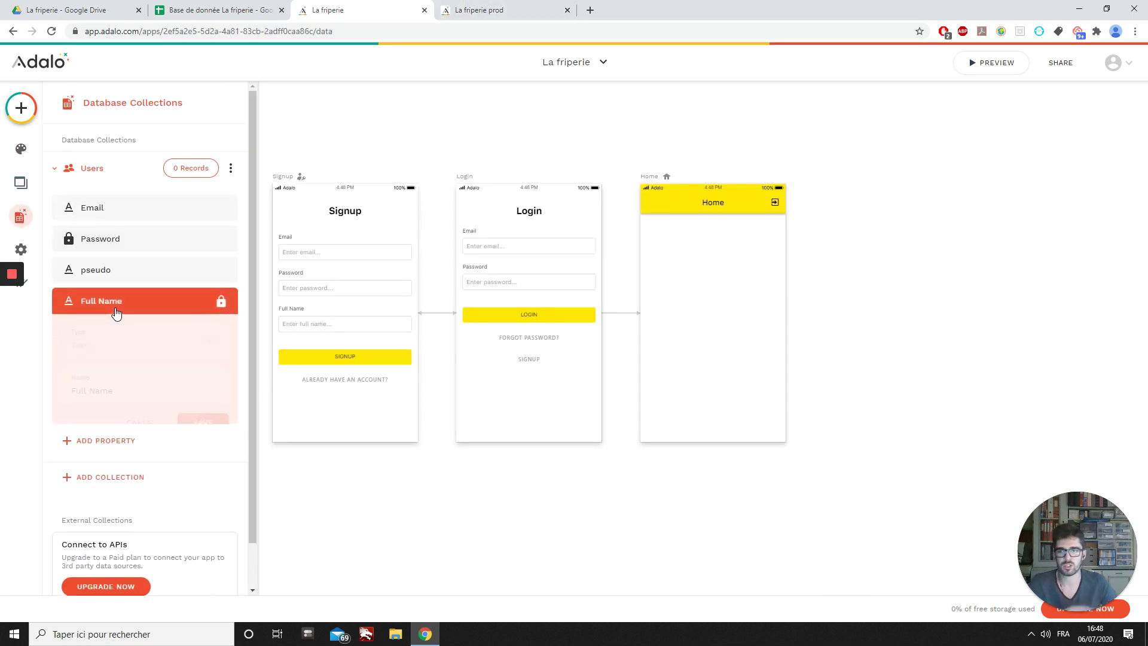
left_click(274, 7)
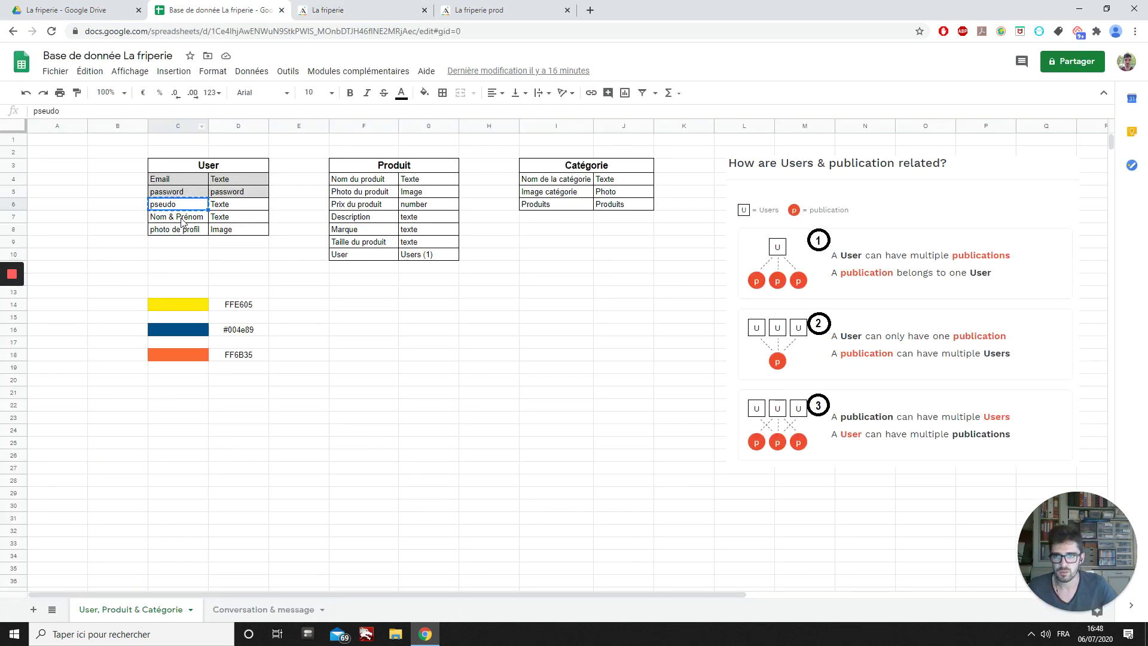
left_click(182, 220)
left_click(320, 9)
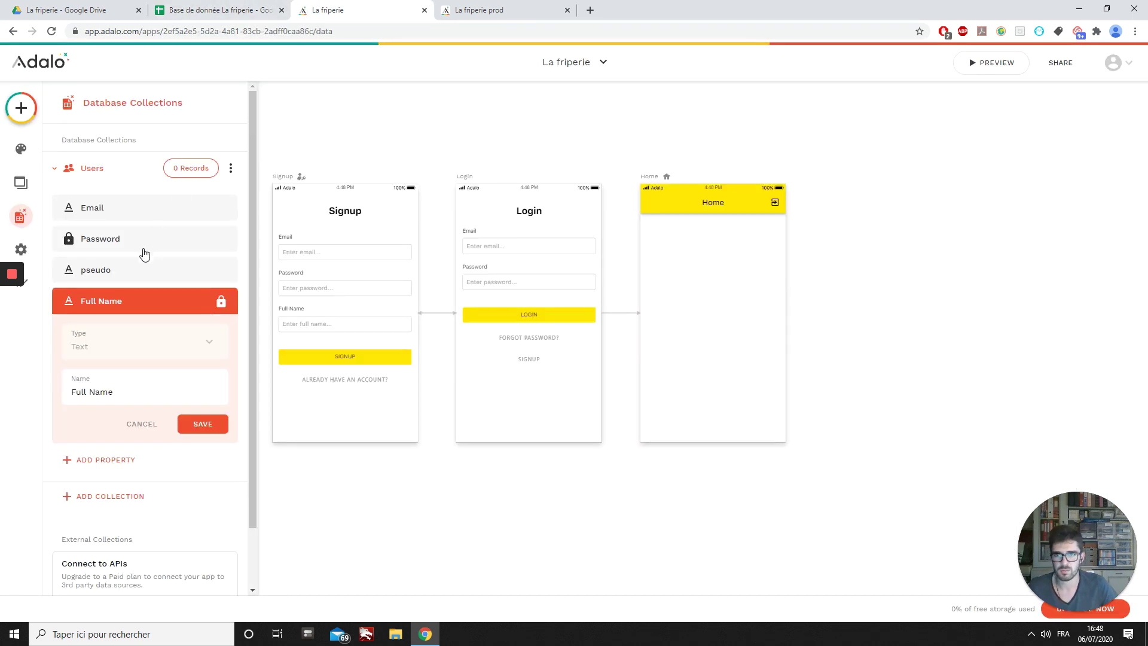
key("ctrl+a")
key("ctrl+v")
left_click(209, 423)
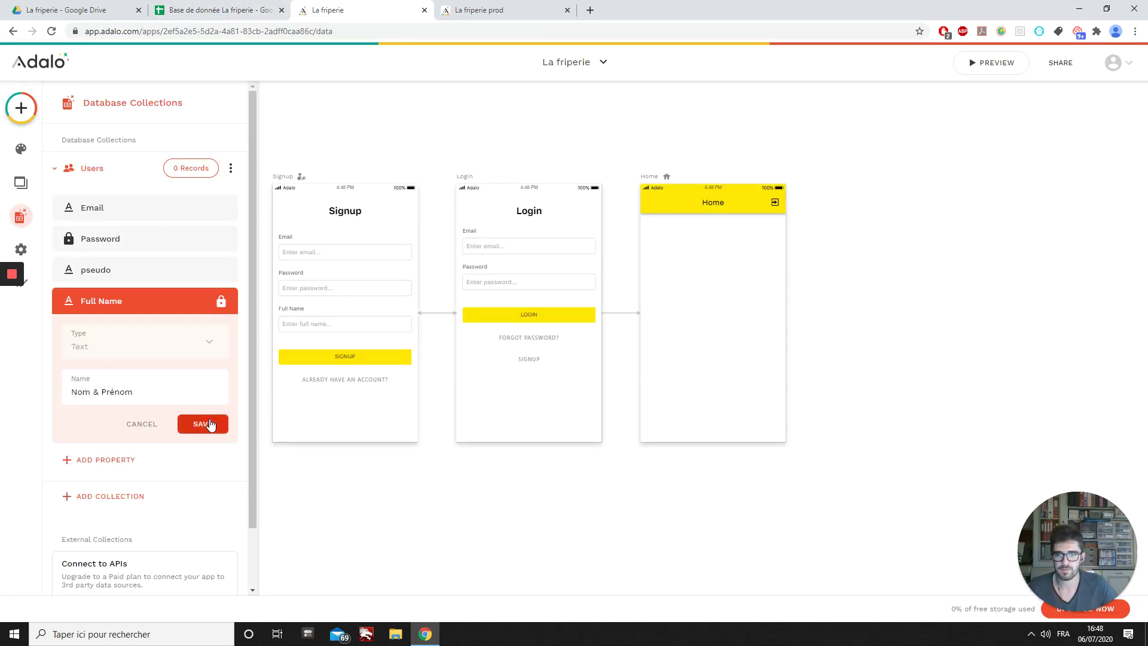
Add an Image property named Photo de profil to the Users collection.
left_click(84, 332)
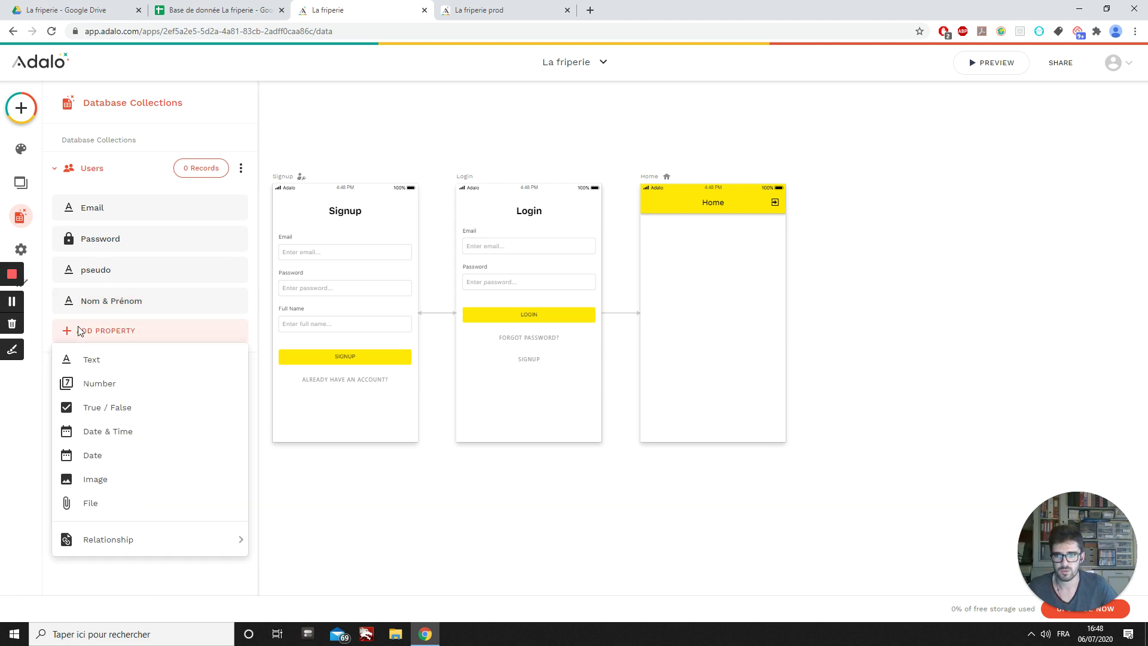
left_click(113, 489)
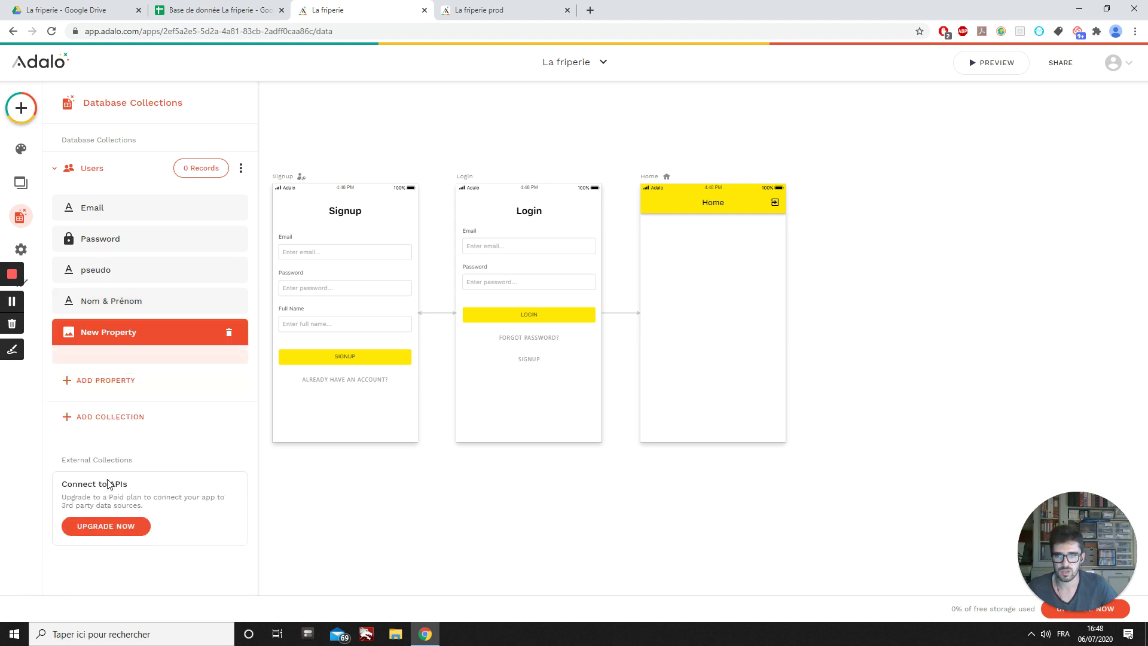
key("ctrl+a")
type("P")
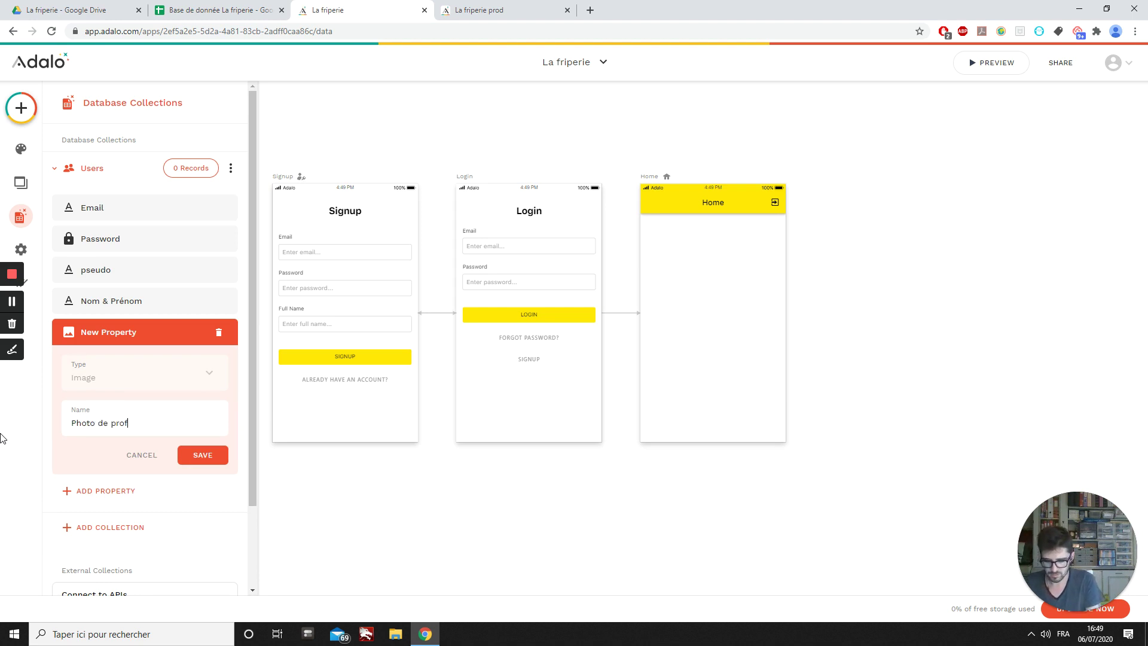
left_click(202, 455)
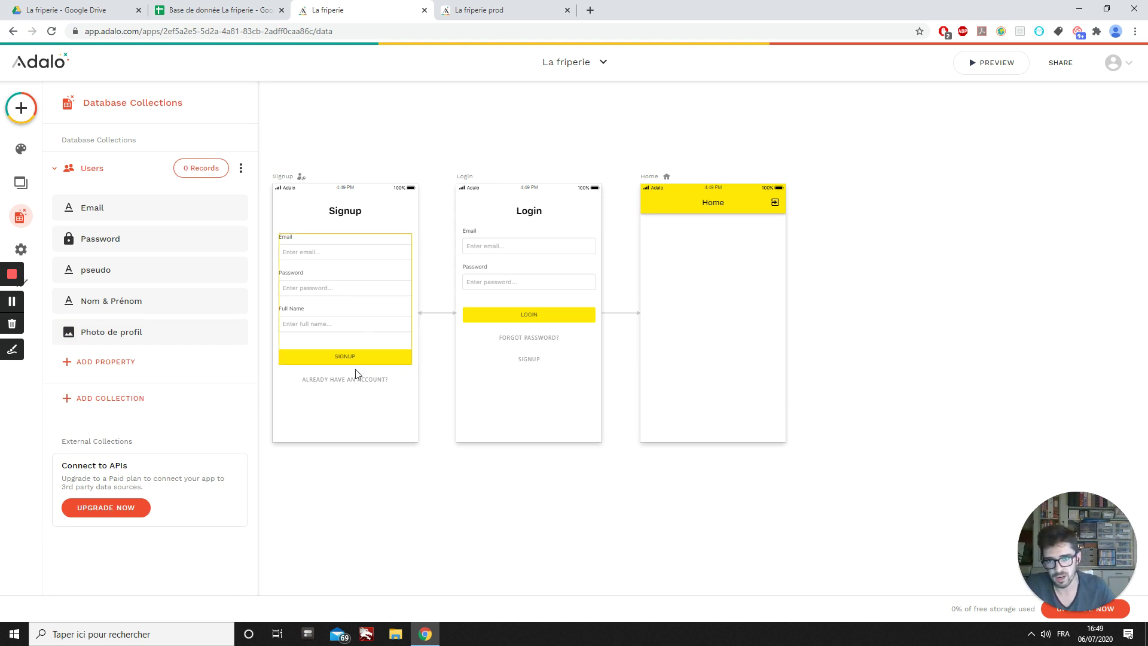
left_click(485, 142)
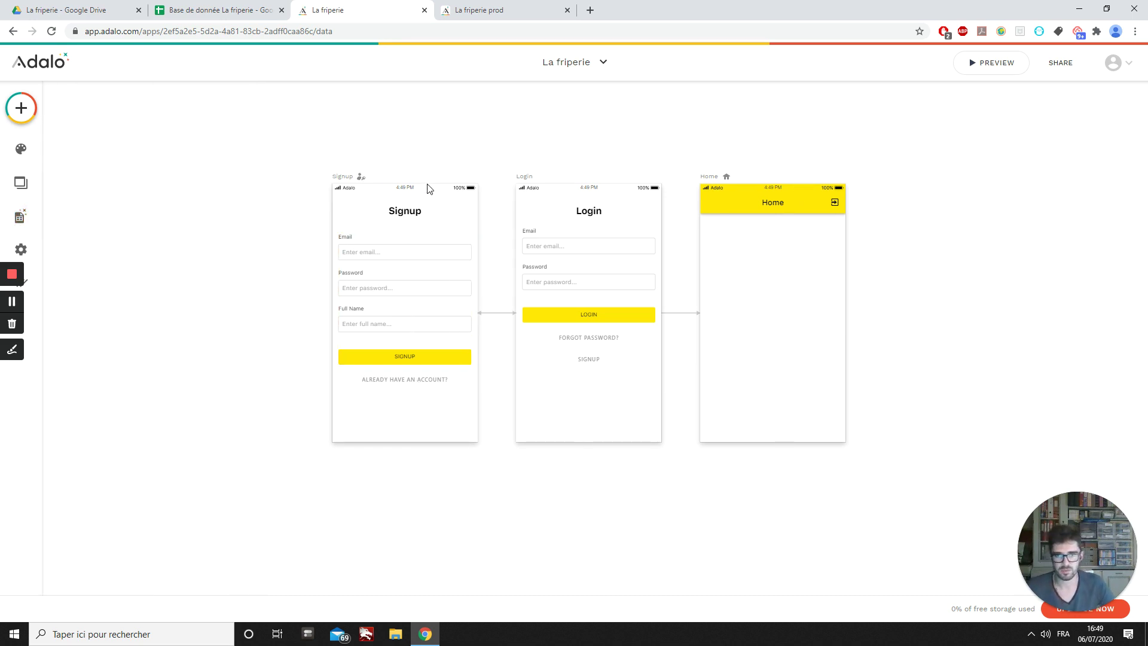
scroll(260, 364, "up", 2)
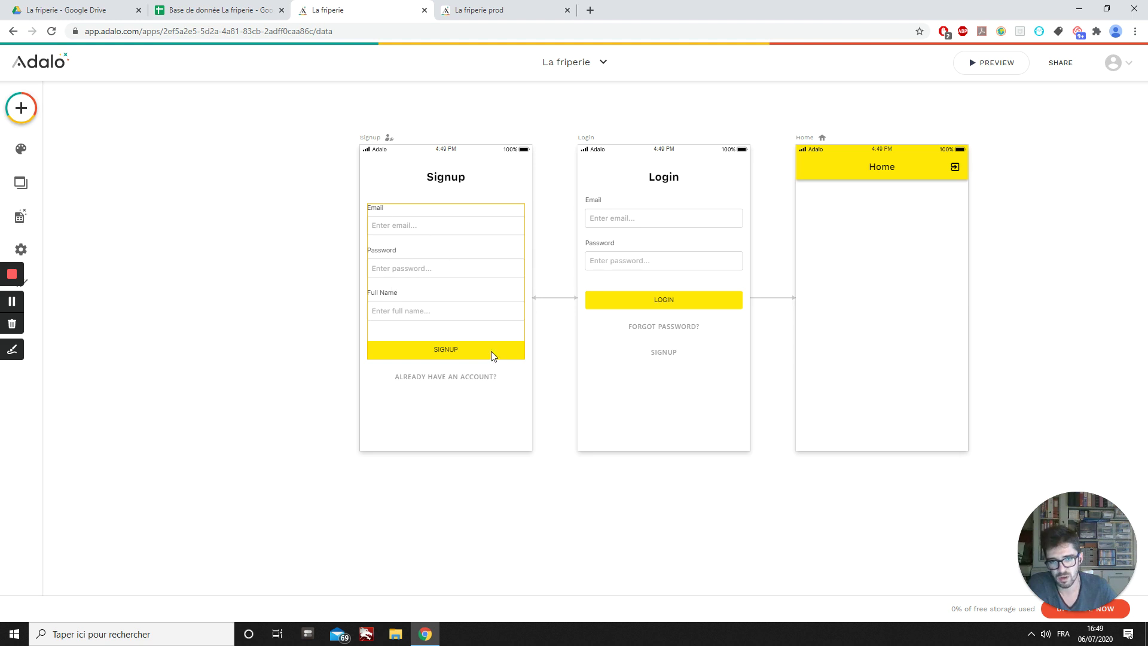
Lengthen the Signup screen well below its original bottom edge to make room for more form fields.
left_click(474, 143)
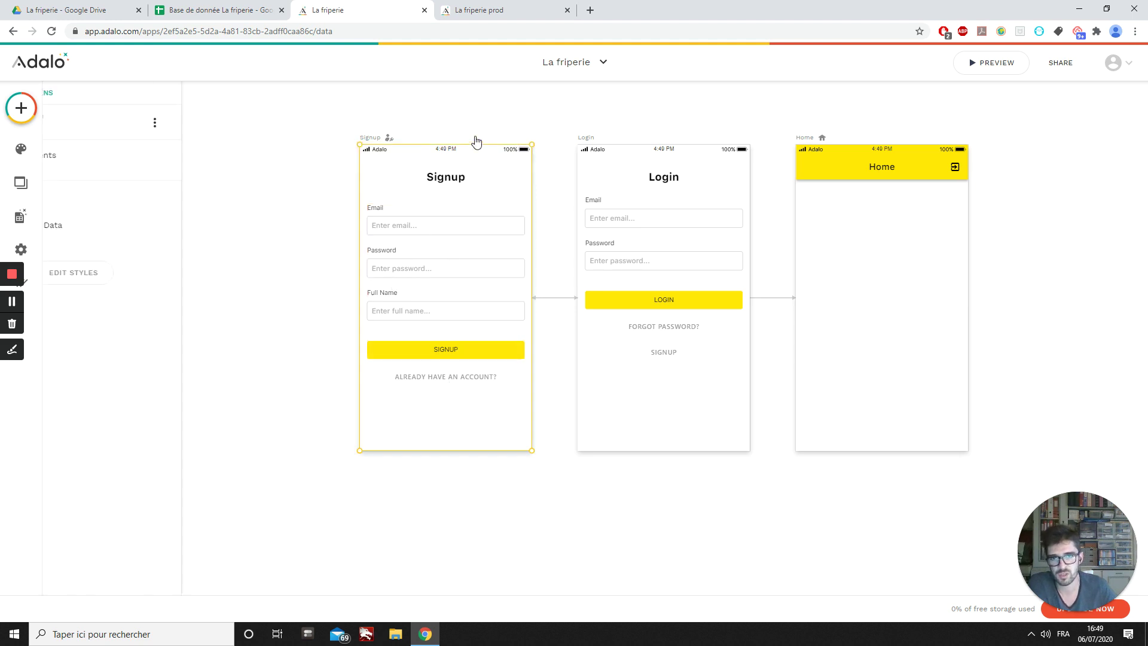
scroll(333, 408, "down", 2)
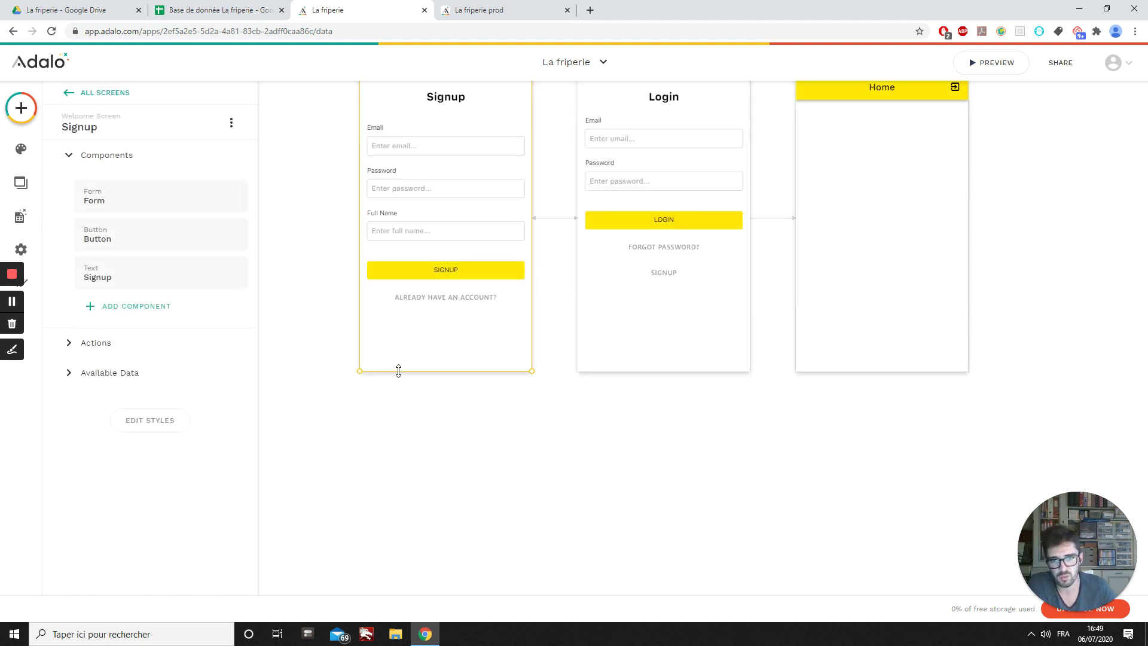
left_click_drag(398, 370, 405, 608)
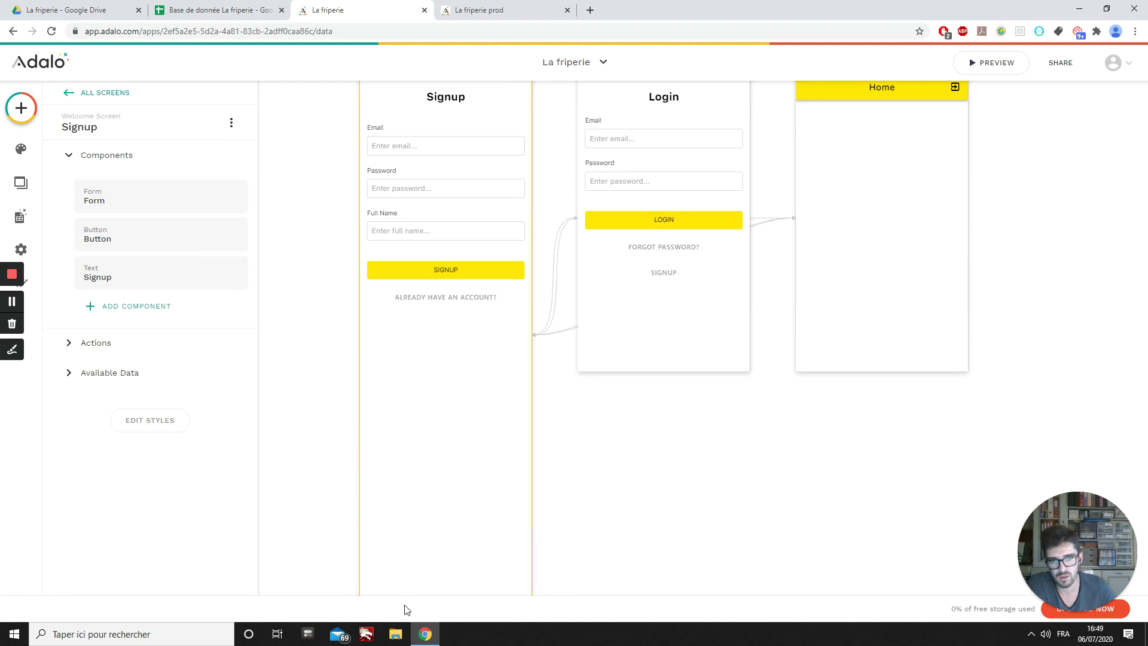
scroll(332, 371, "down", 3)
left_click(388, 486)
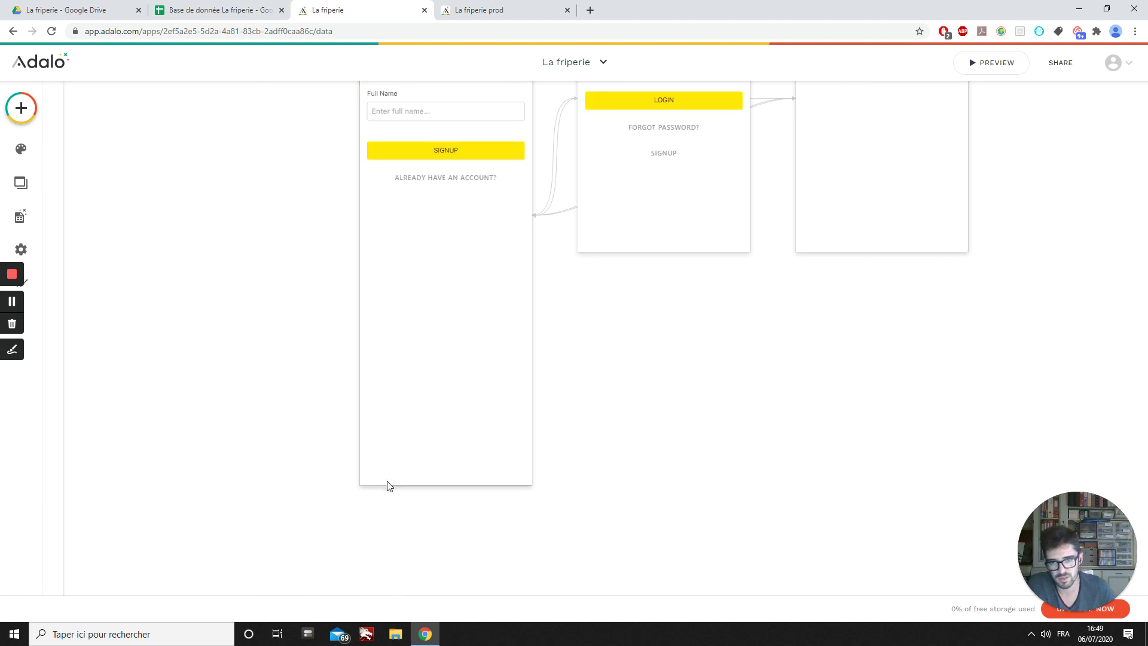
Move the "Already have an account?" button down close to the bottom edge of the Signup screen.
scroll(387, 452, "up", 3)
left_click(445, 302)
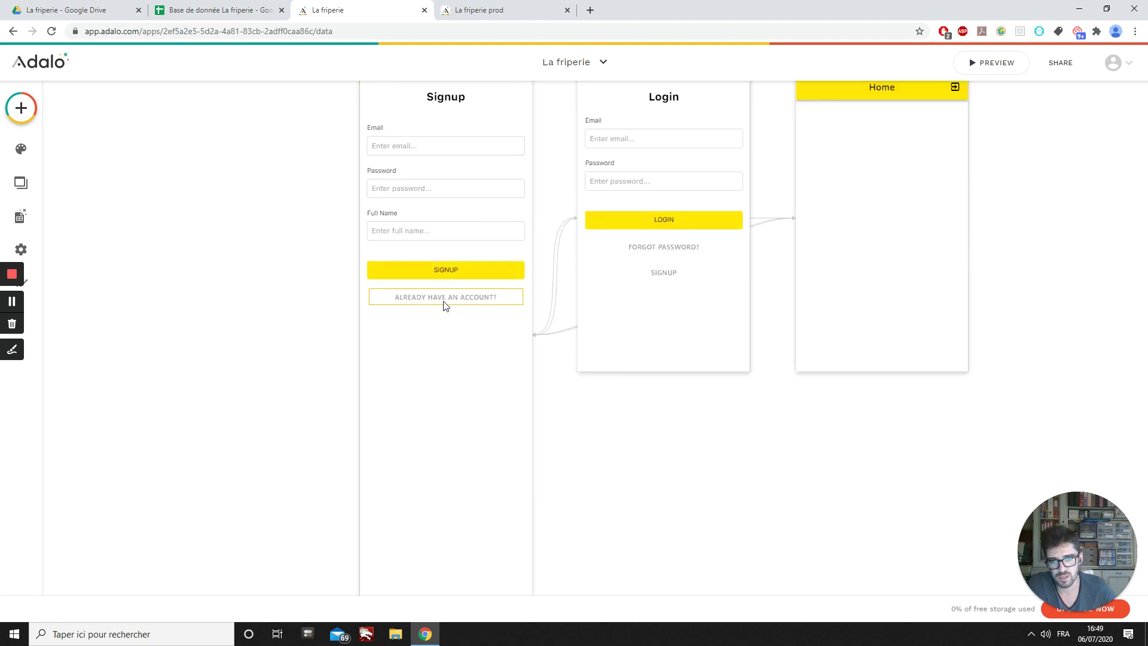
scroll(436, 315, "down", 3)
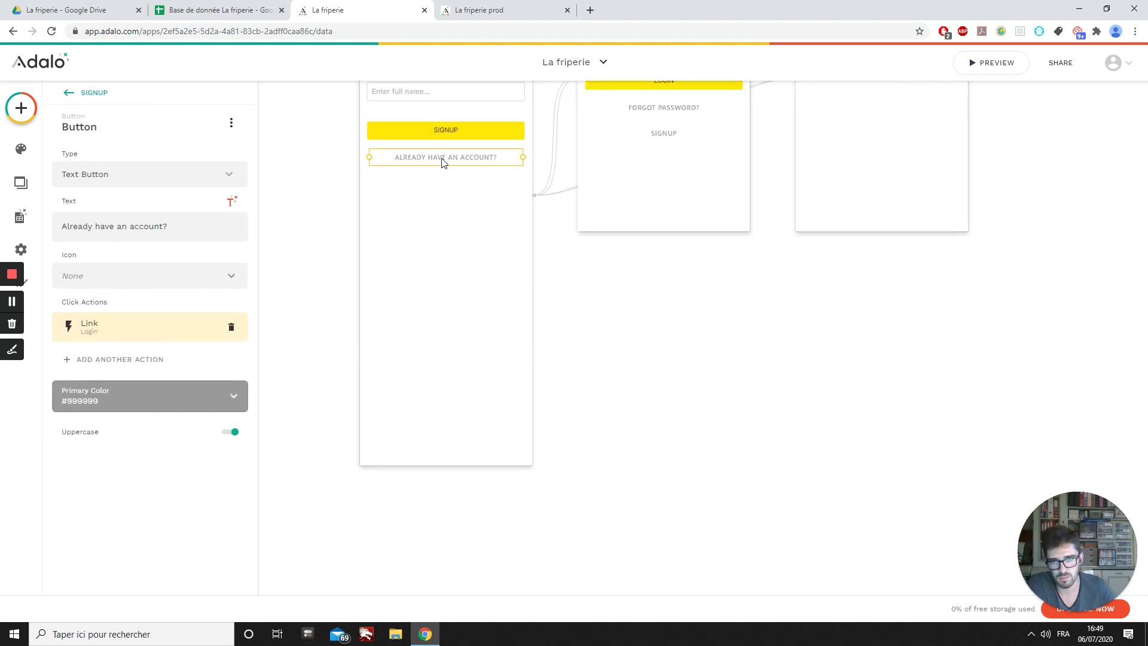
left_click_drag(440, 161, 443, 440)
scroll(441, 312, "up", 3)
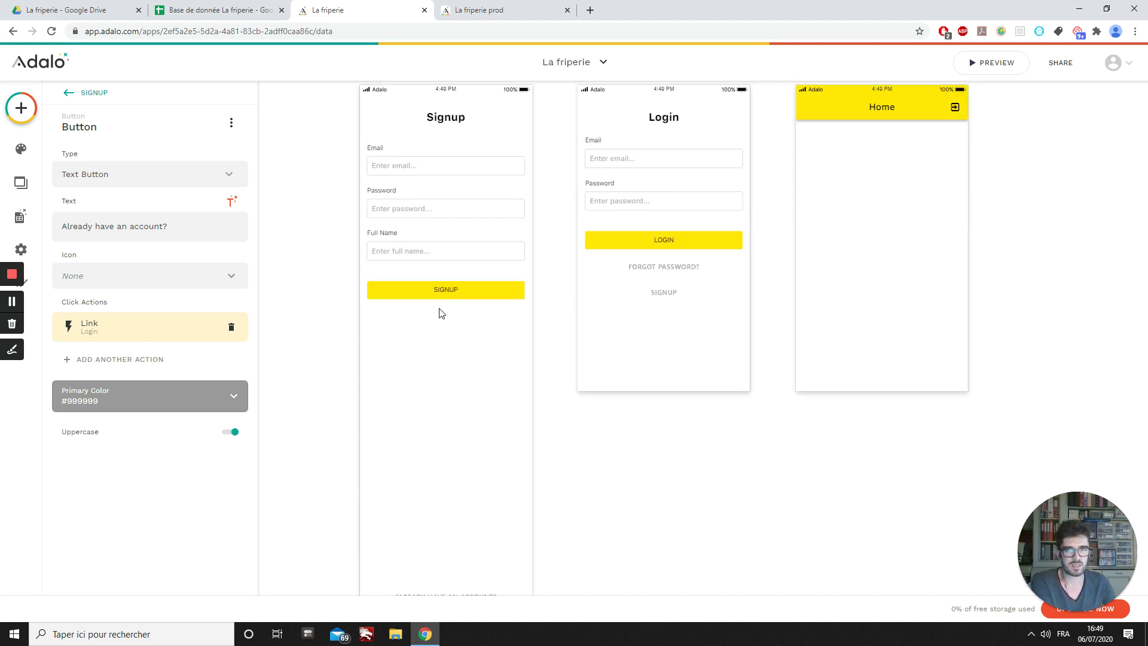
Add pseudo as a visible field in the Signup form with the placeholder "Entrer pseudo...".
left_click(435, 230)
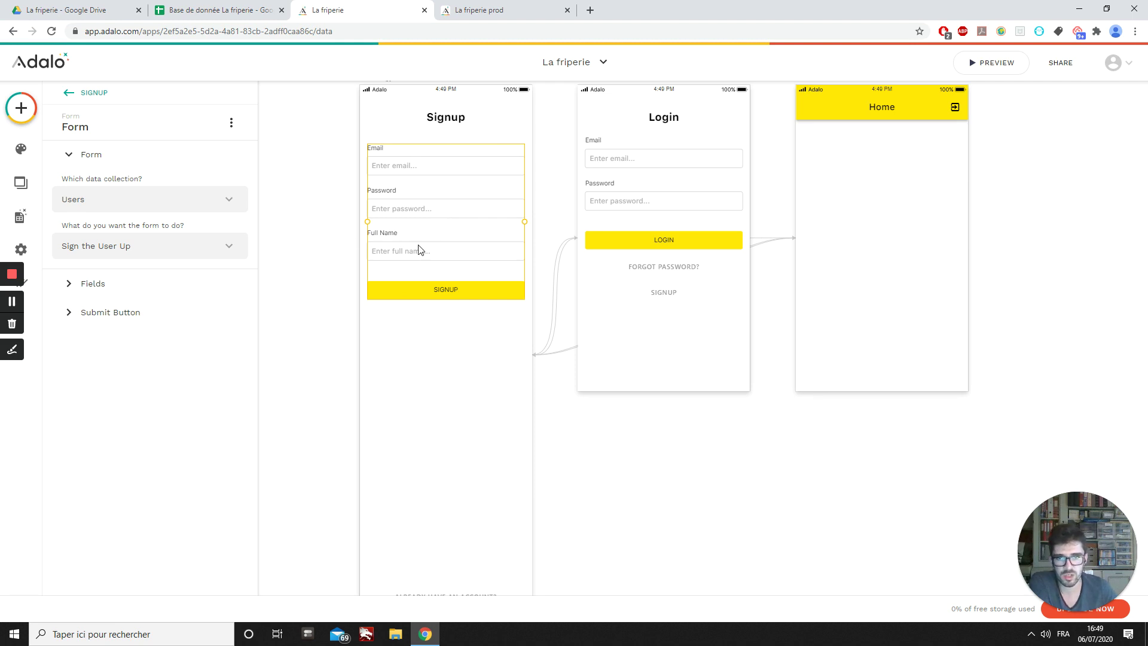
scroll(443, 404, "down", 1)
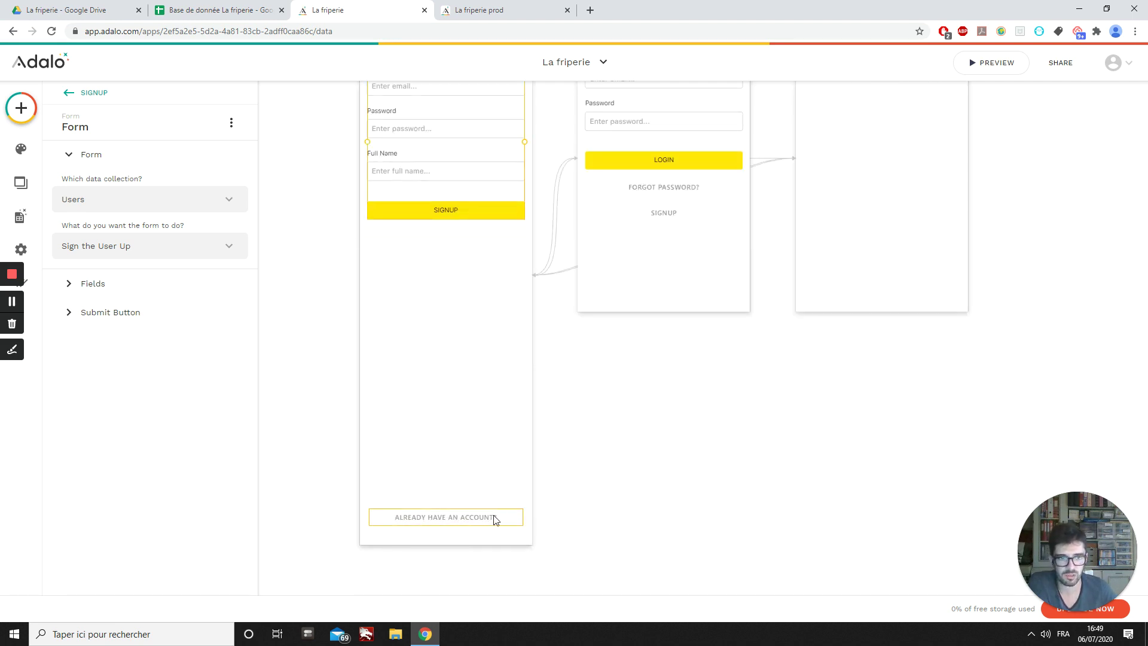
scroll(445, 514, "up", 2)
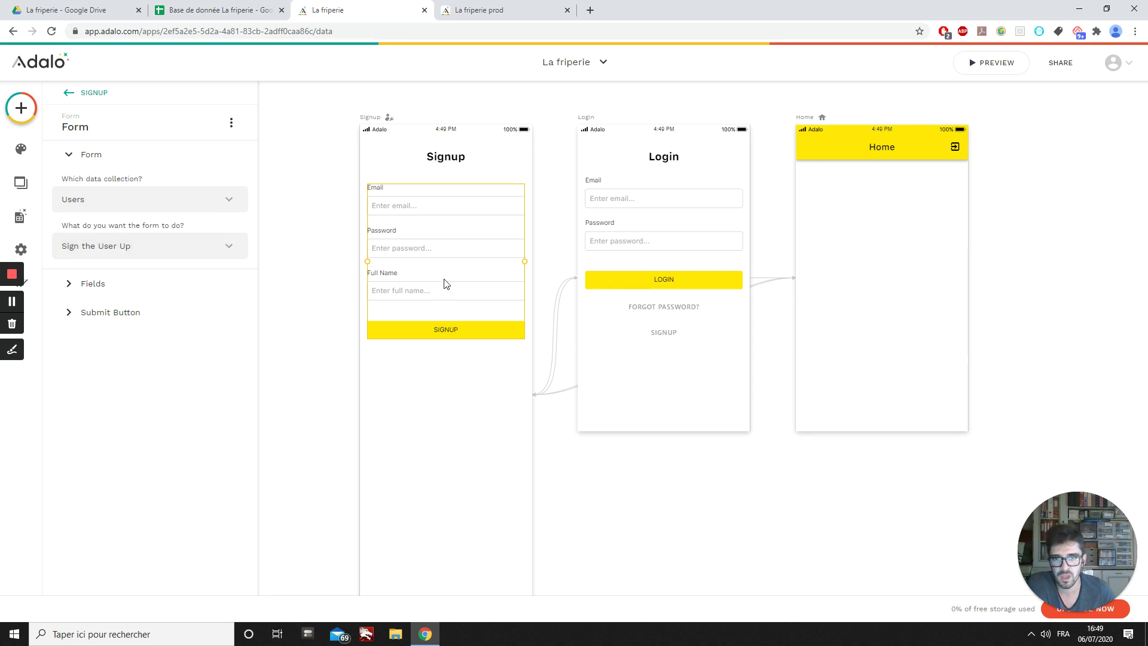
left_click(102, 290)
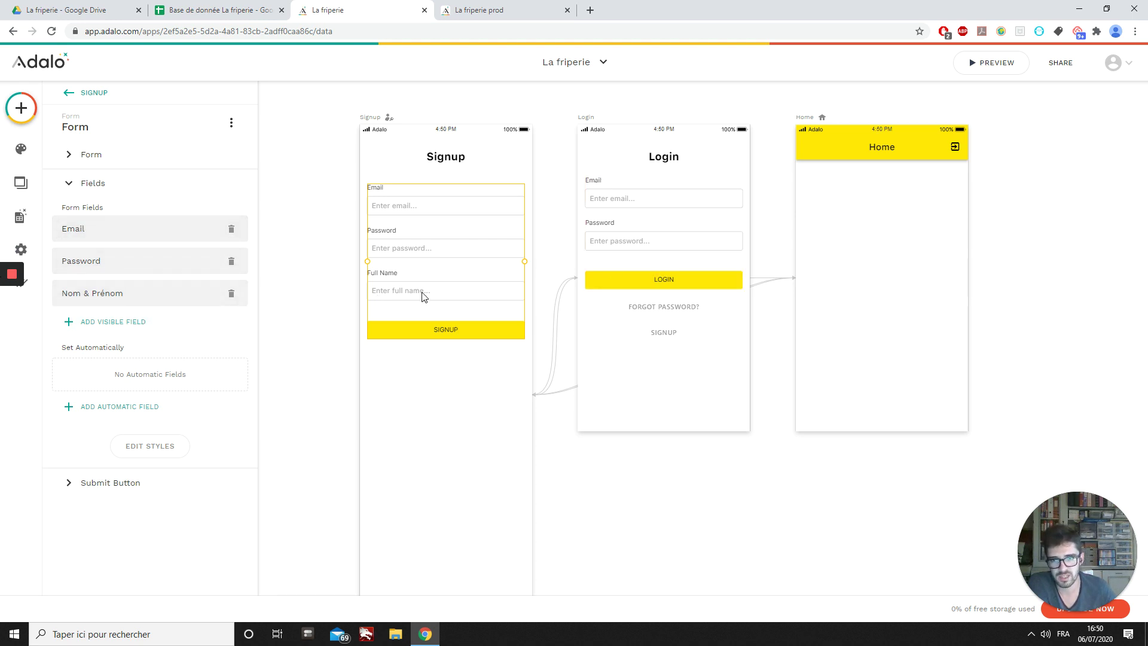
left_click(117, 324)
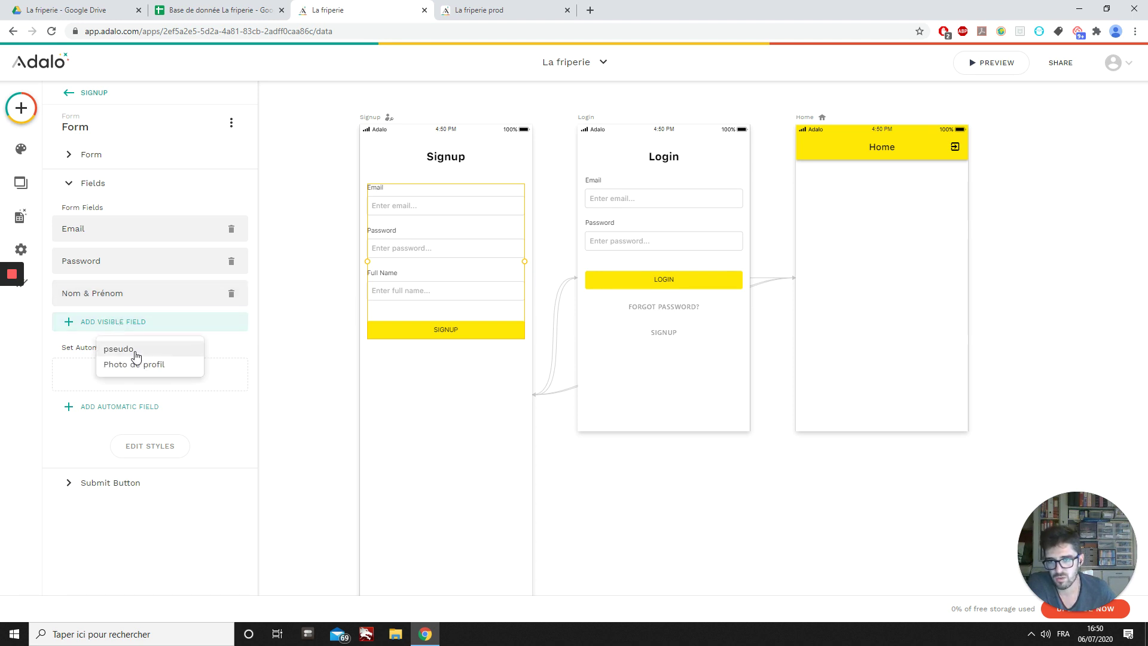
left_click(120, 349)
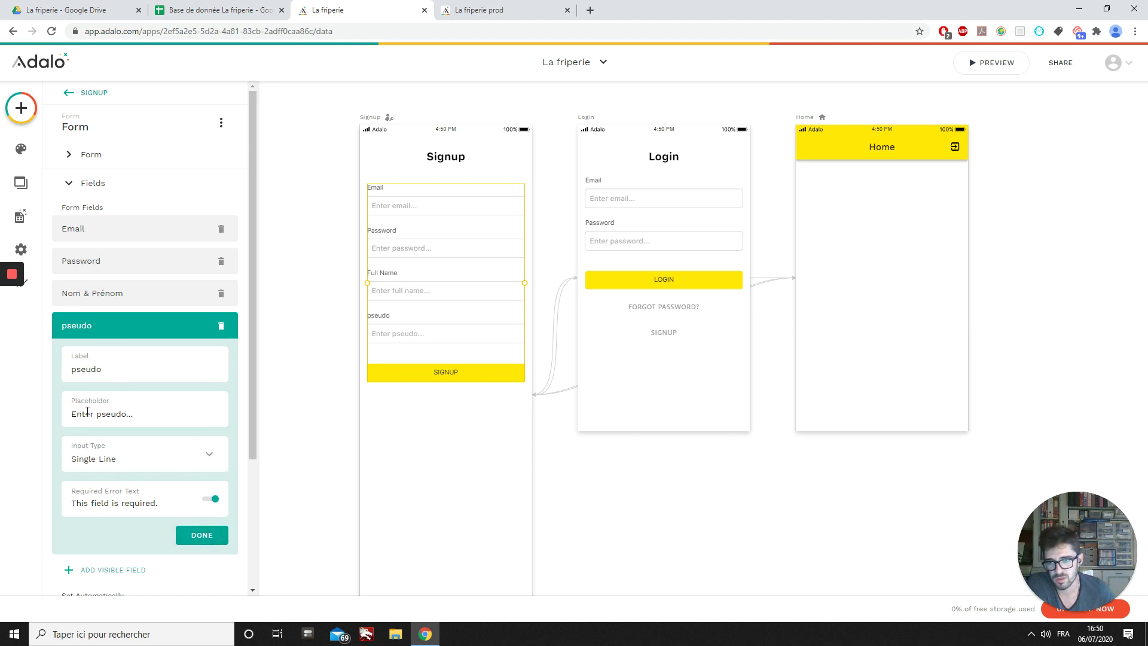
type("r")
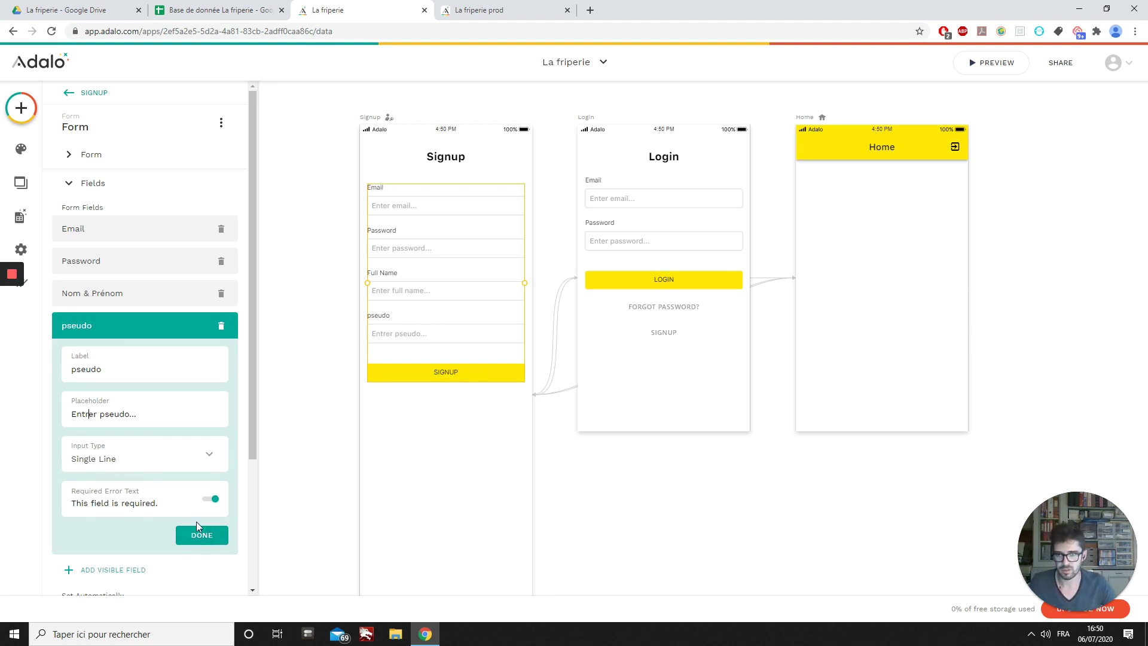
left_click(200, 536)
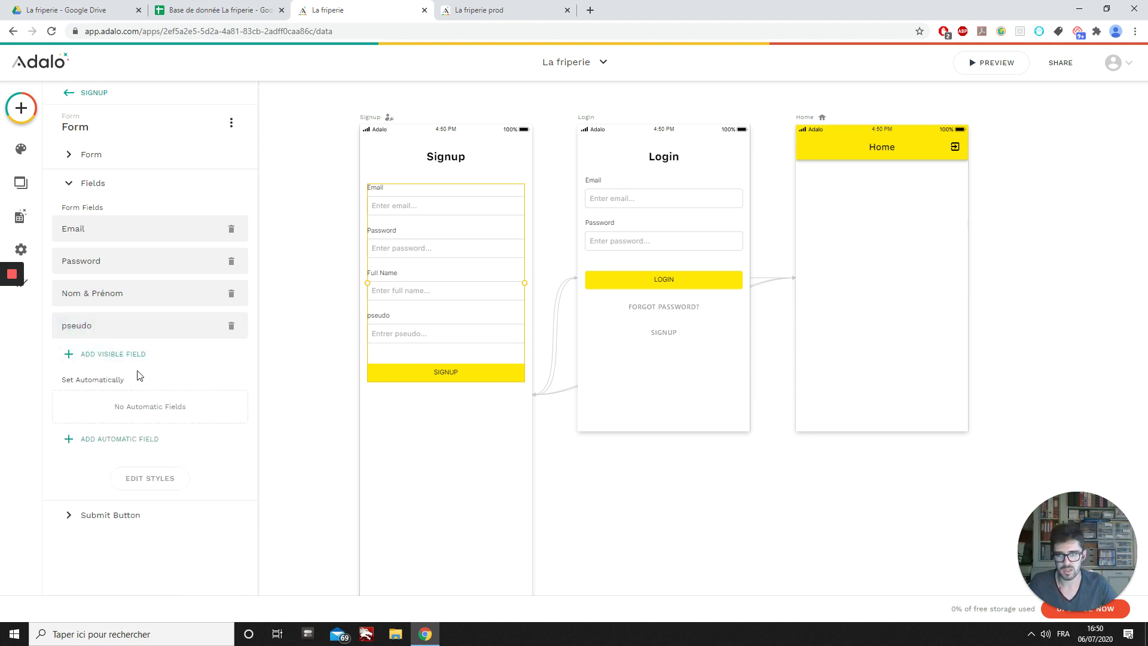
Add Photo de profil as a visible field in the Signup form, keeping its default settings.
left_click(120, 360)
left_click(137, 328)
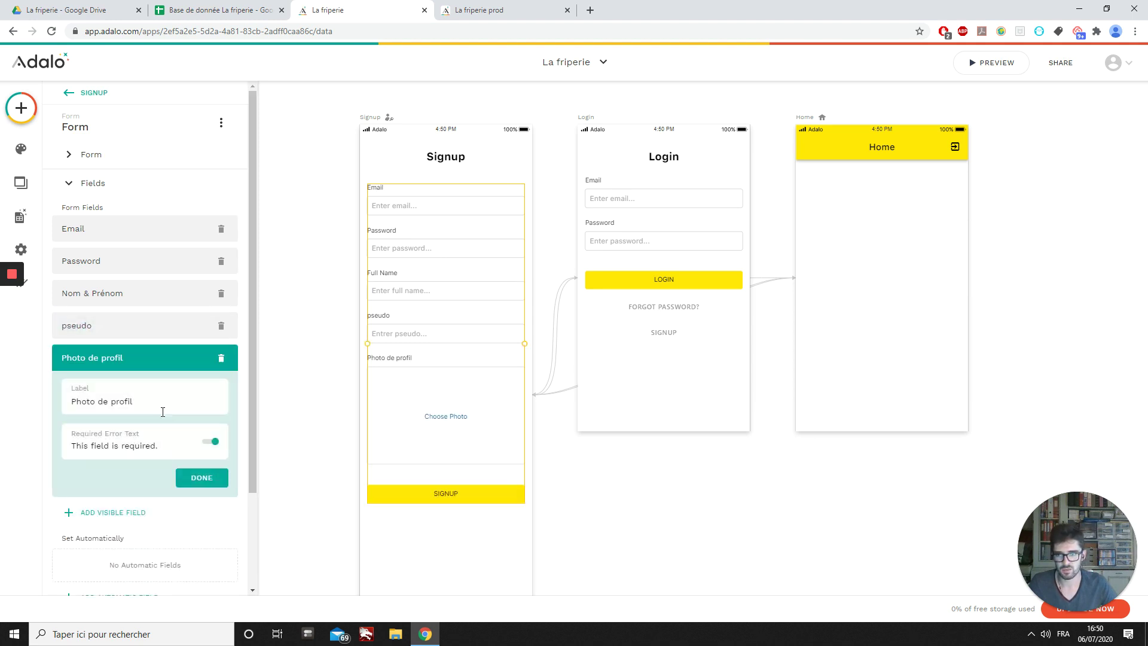
left_click(200, 475)
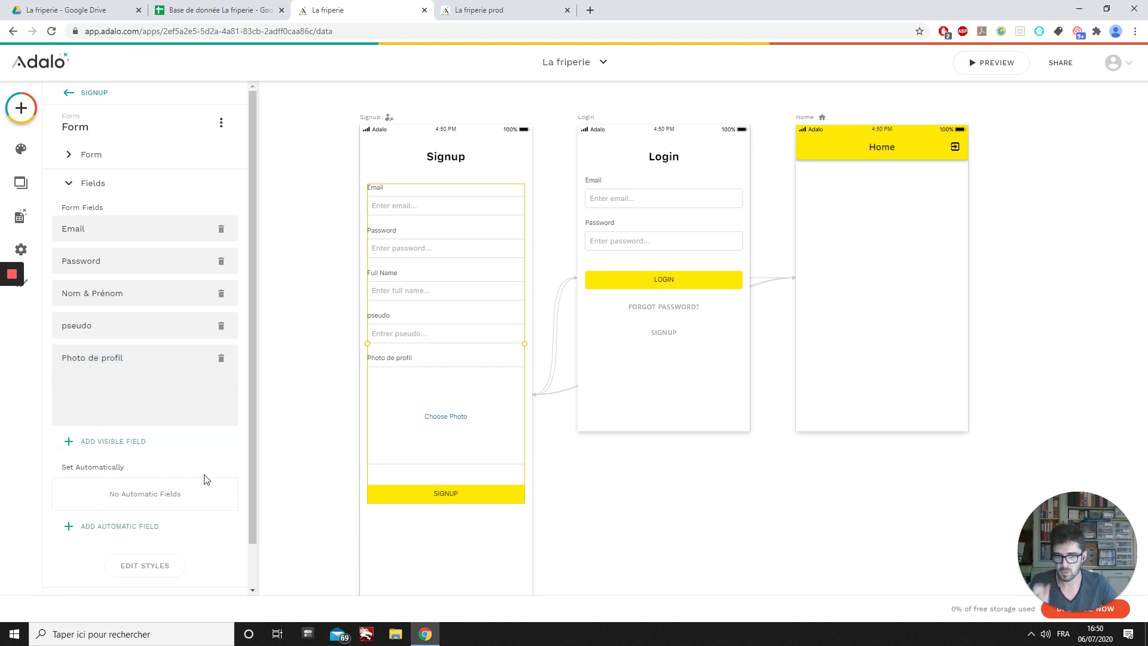
Set the Nom & Prénom form field's label to "Nom é Prénom" and its placeholder to "Entrer Nom & Prénom...".
left_click(91, 306)
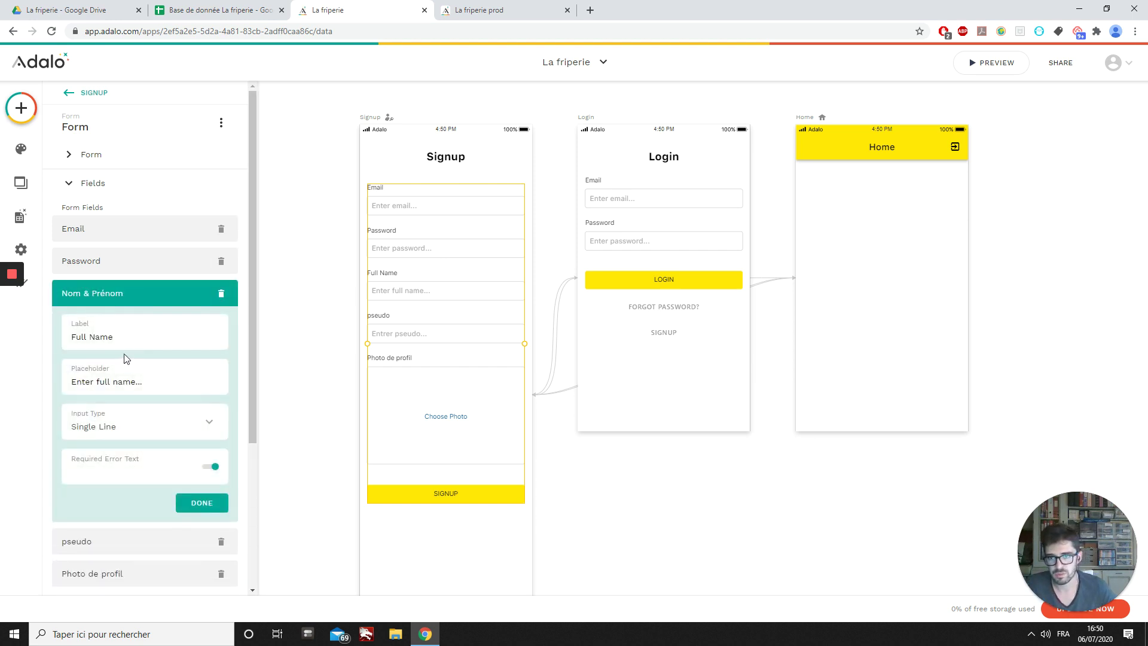
triple_click(126, 333)
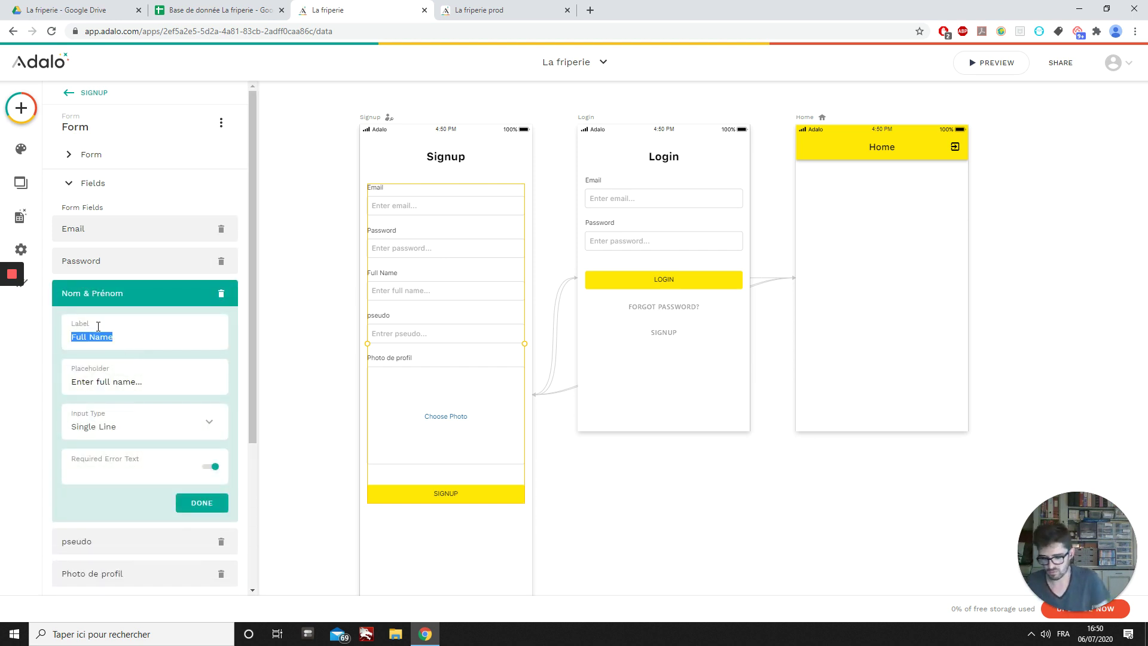
type("Nom é")
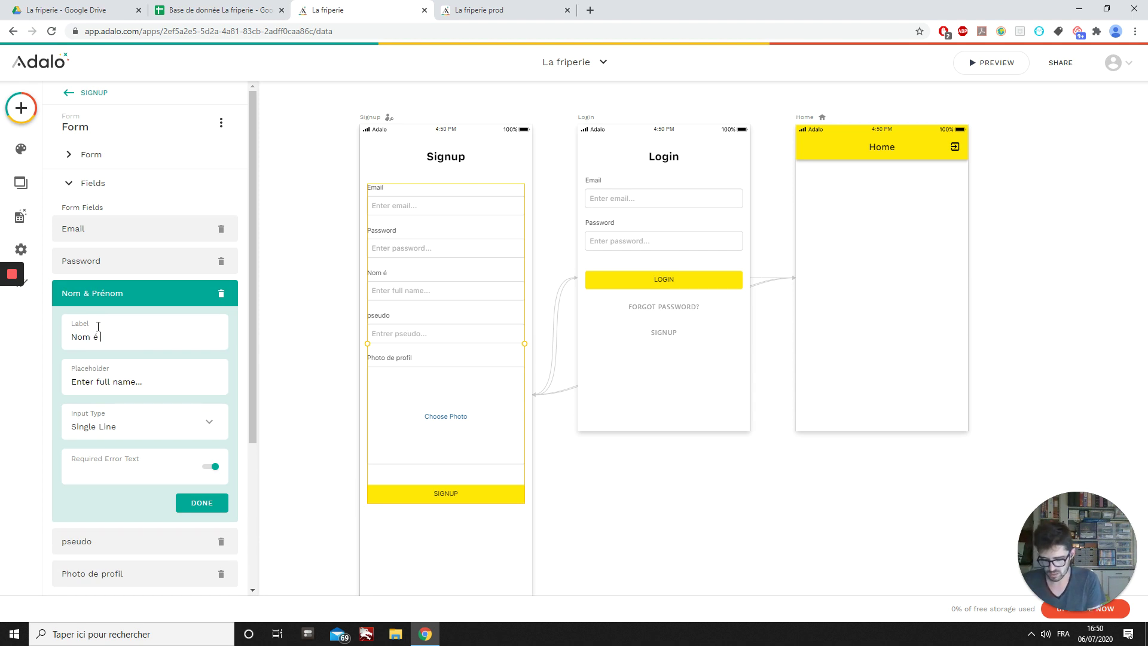
type(" Prénom")
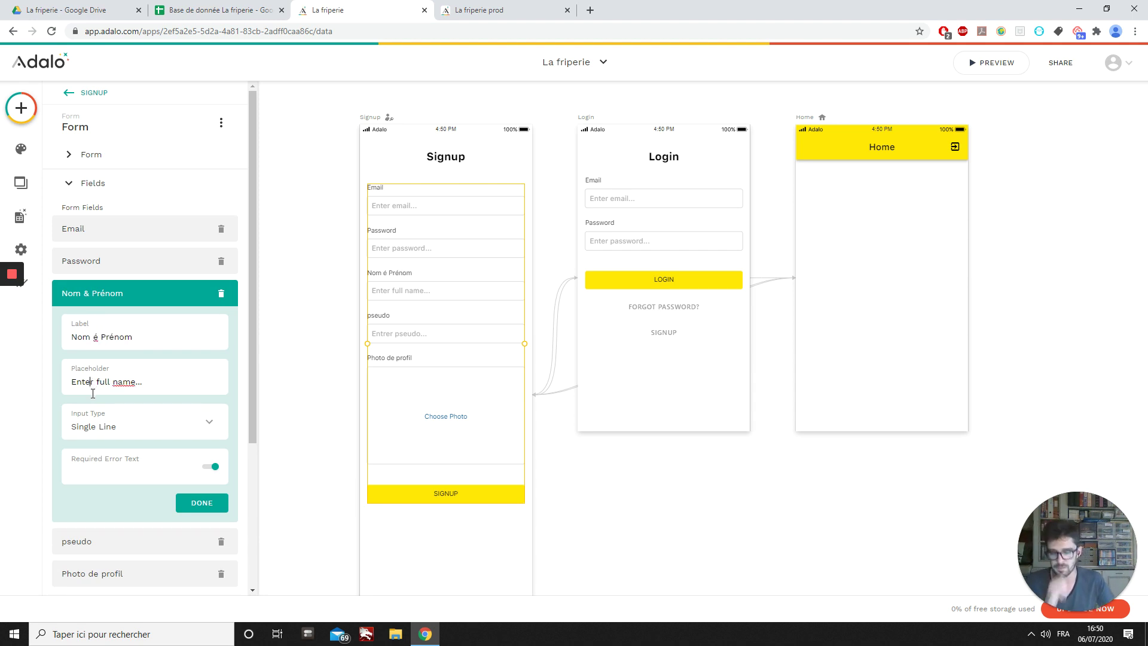
type("r")
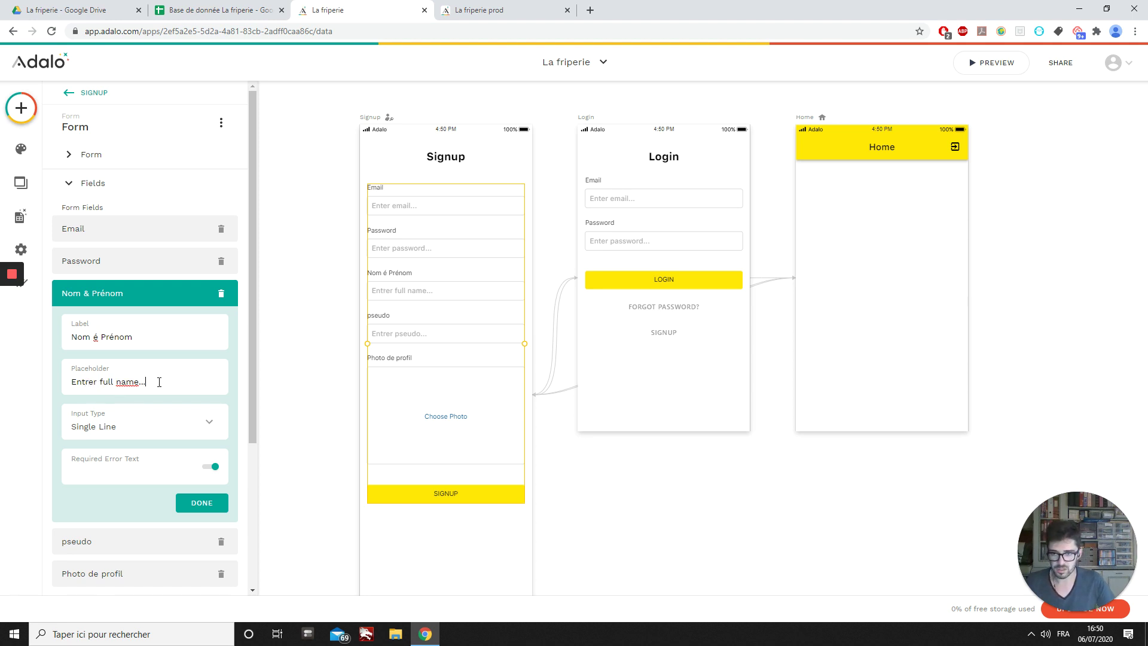
left_click_drag(159, 382, 100, 384)
type("Nom")
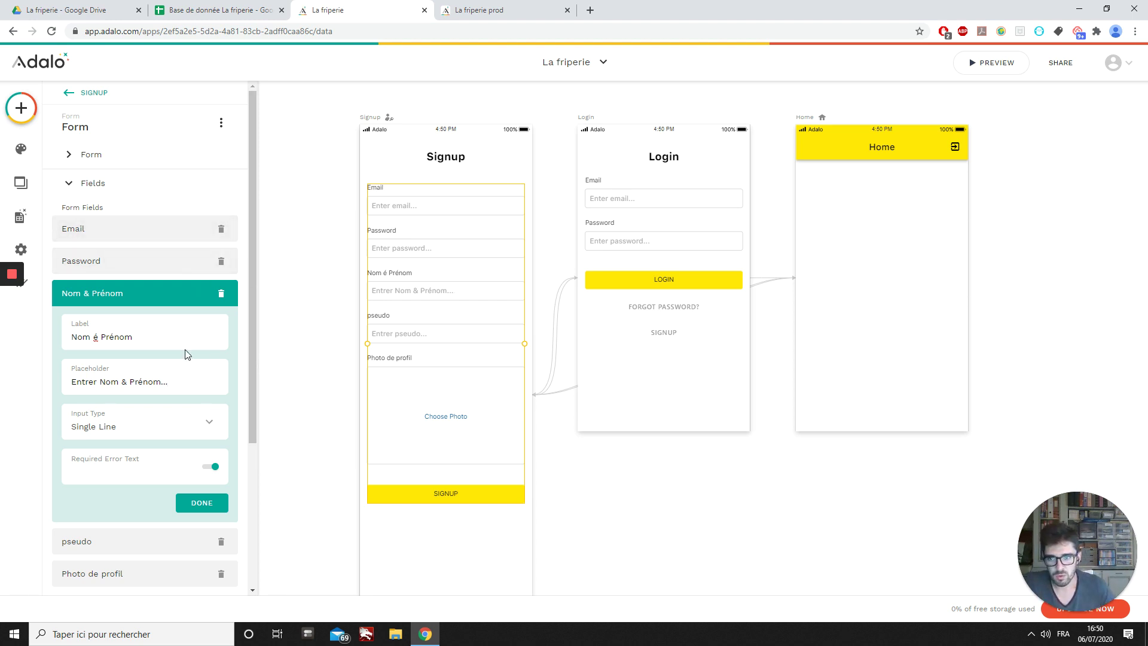
left_click(196, 298)
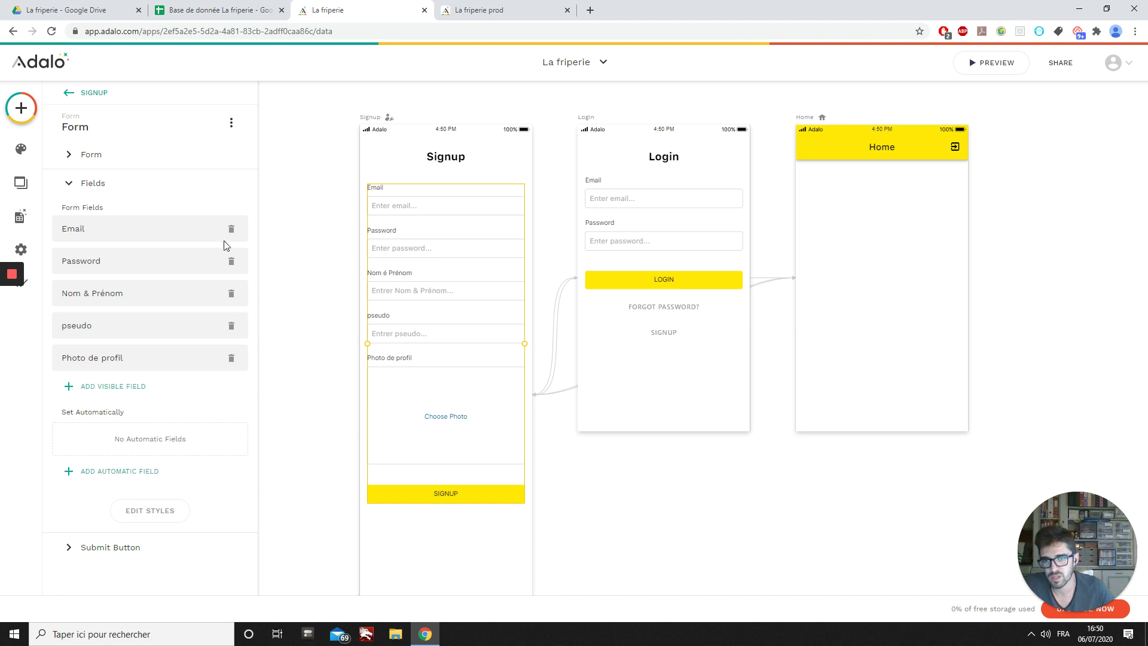
Reorder the Signup form fields as Nom & Prénom, pseudo, Photo de profil, Email, Password.
left_click_drag(136, 366, 99, 273)
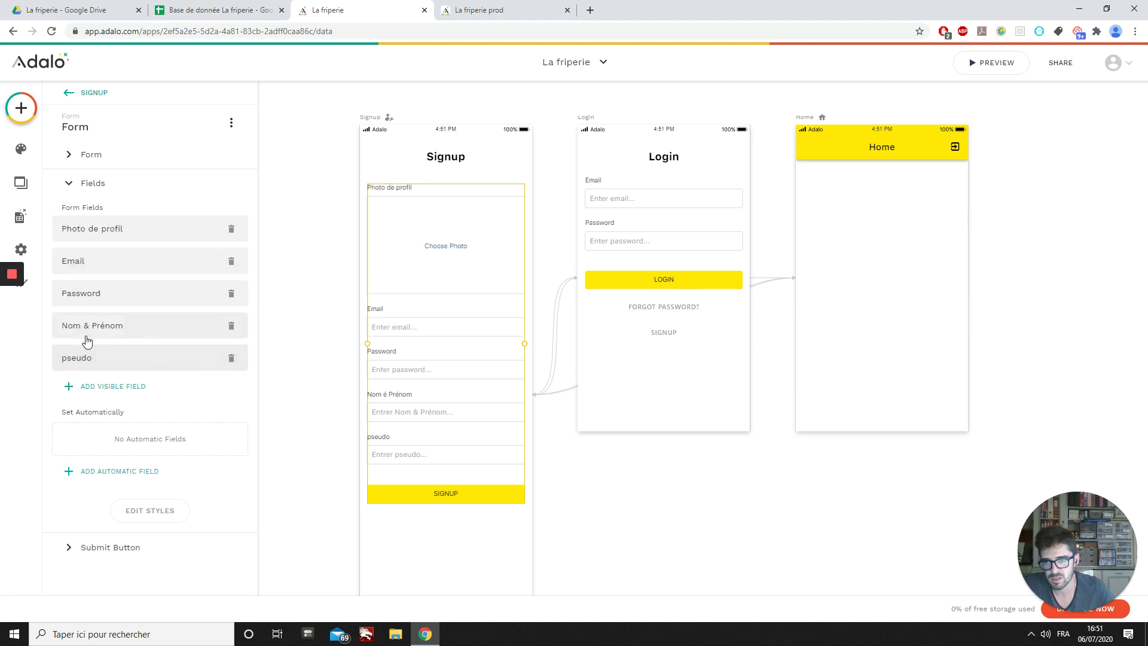
left_click_drag(86, 335, 90, 225)
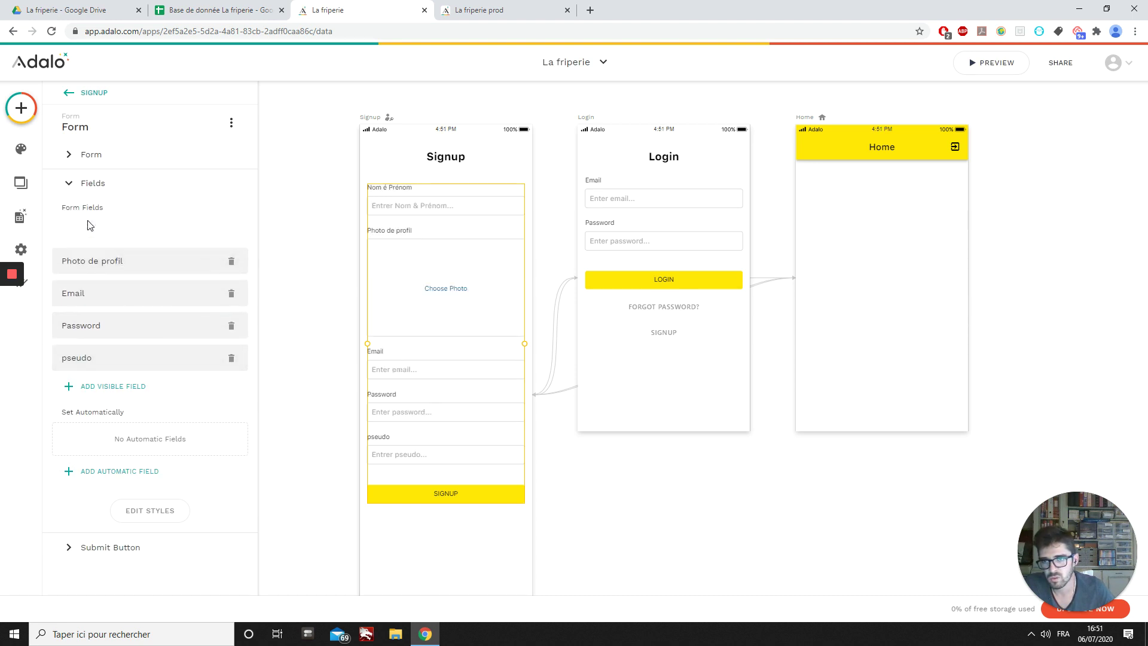
left_click_drag(138, 368, 122, 262)
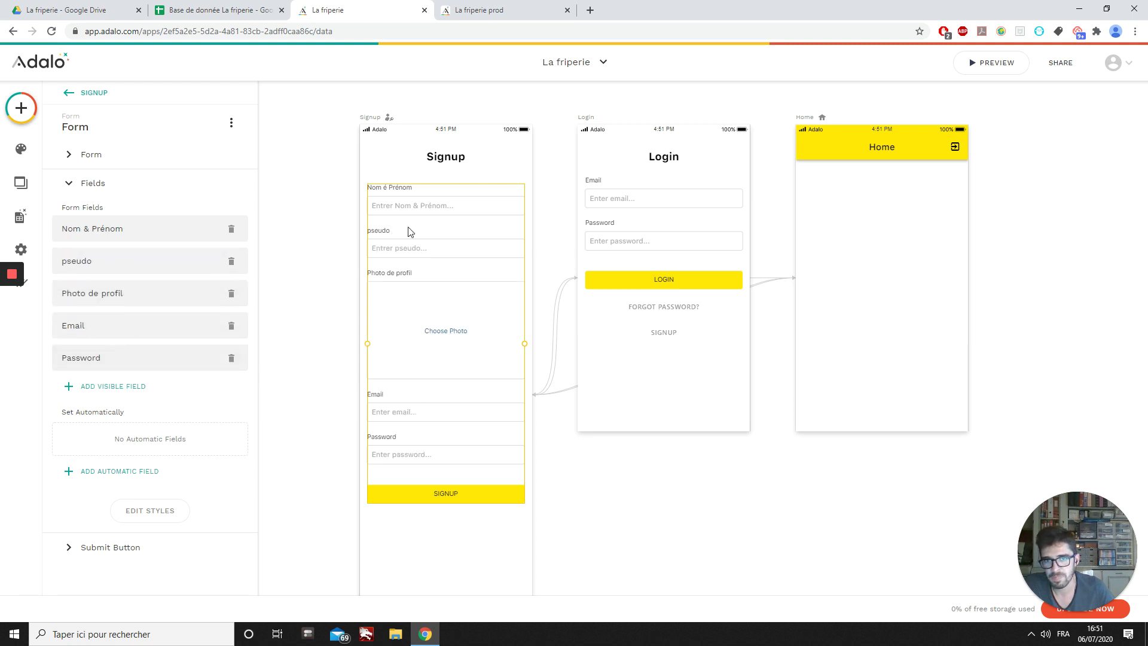
Correct the Nom & Prénom form field's label to "Nom & Prénom" and its placeholder to "Entrer nom & prénom...".
left_click(143, 231)
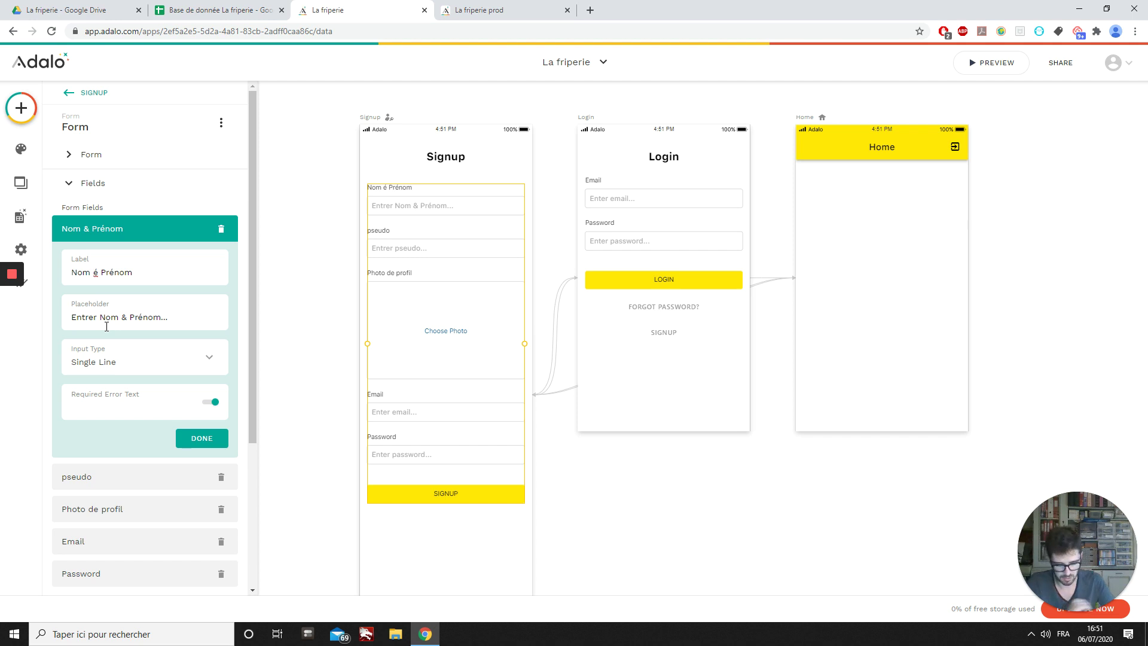
key("BackSpace")
type("&")
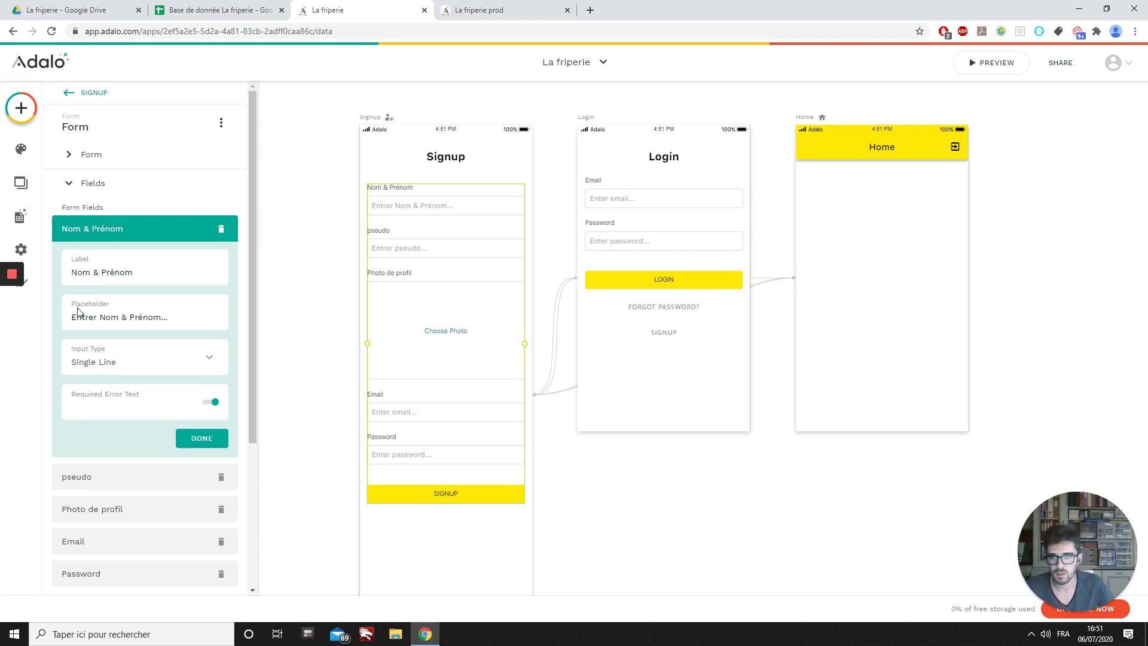
key("BackSpace")
type("n")
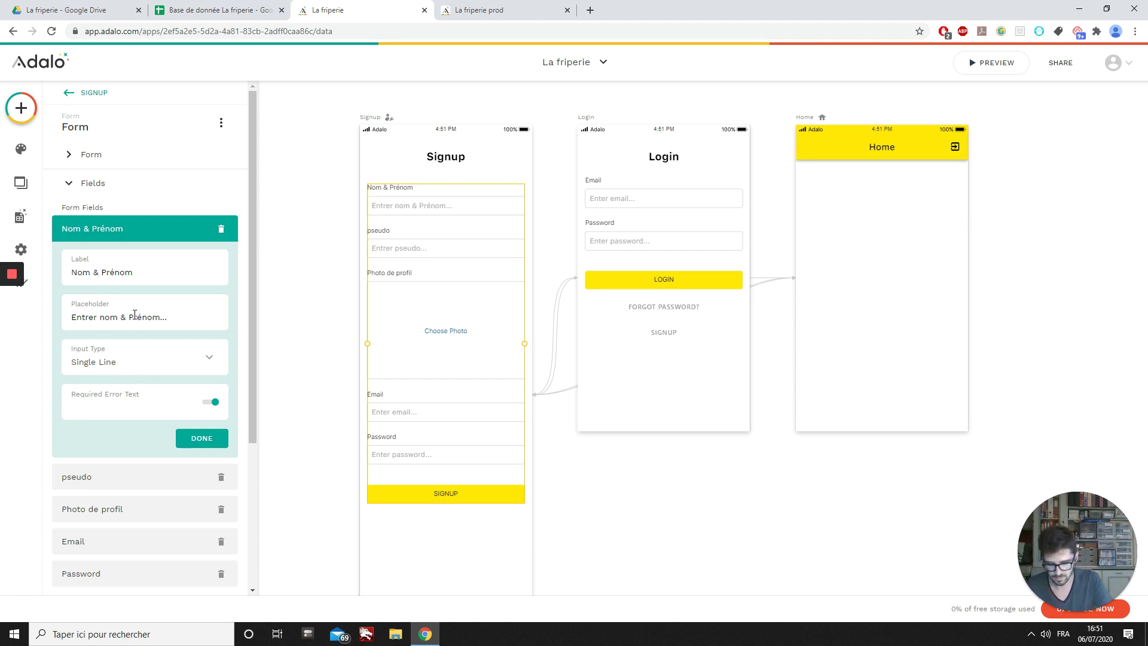
key("BackSpace")
type("p")
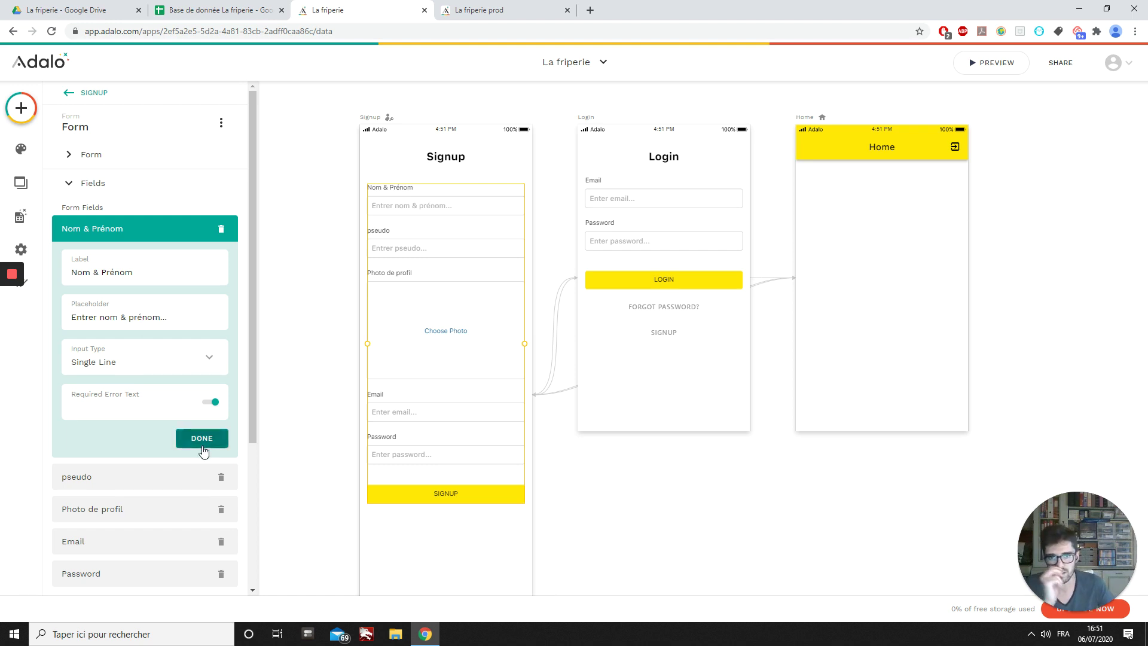
left_click(203, 440)
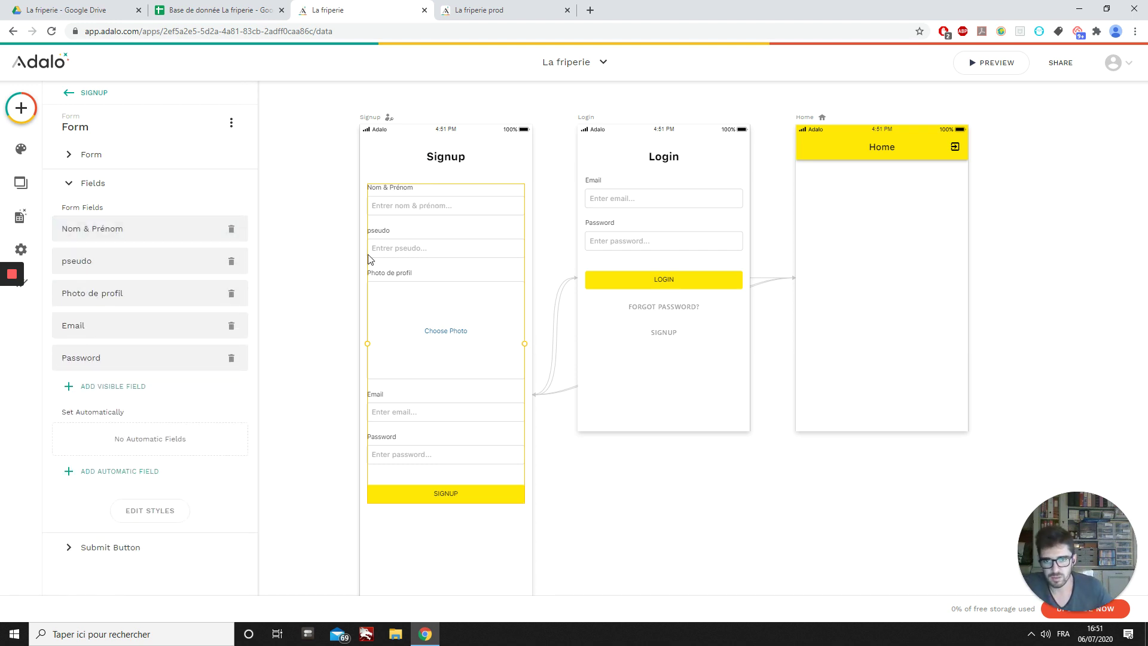
Move the "Already have an account?" button up to just below the Signup form's submit button.
scroll(468, 356, "down", 2)
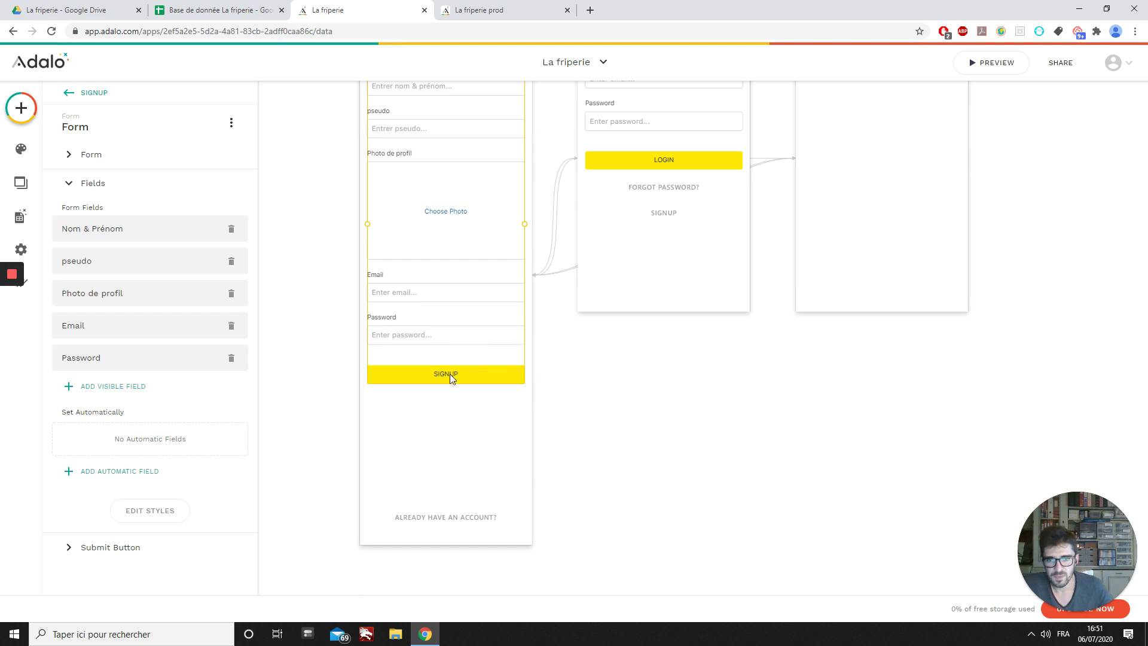
left_click(439, 519)
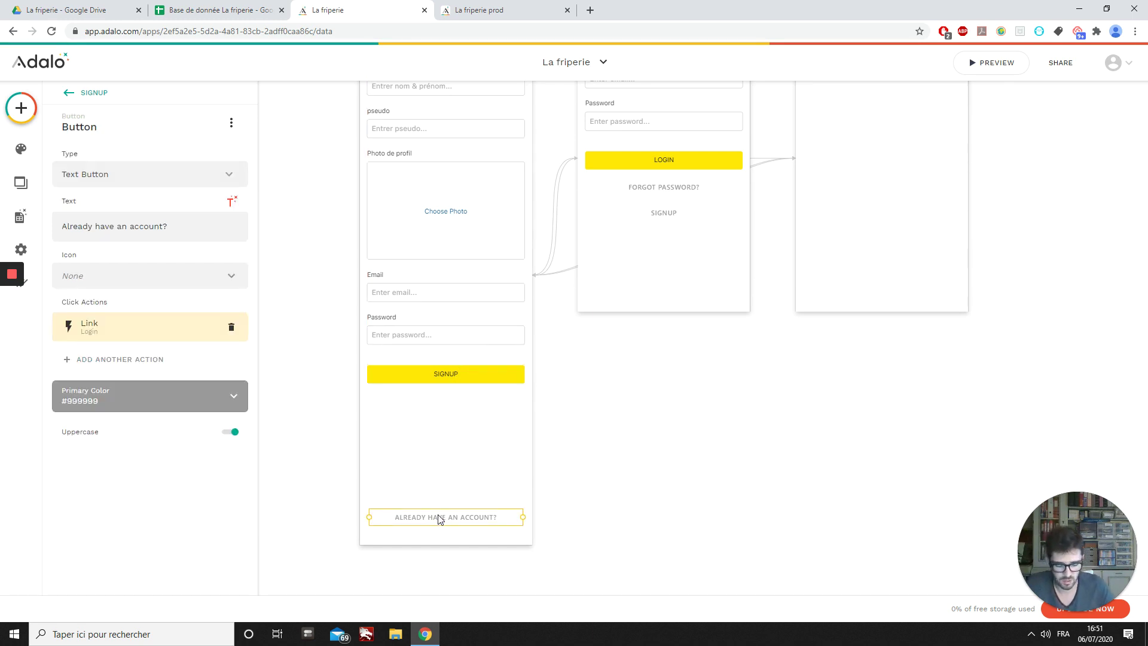
left_click_drag(439, 518, 436, 402)
left_click(431, 526)
scroll(423, 305, "up", 3)
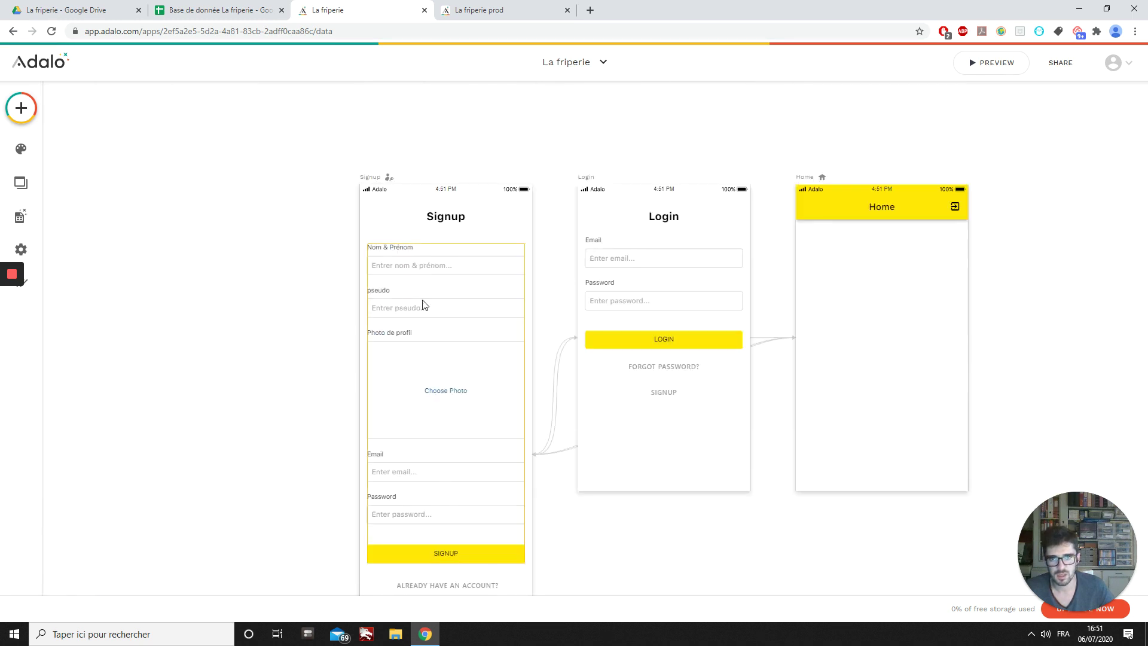
Shorten the Signup screen so that it ends just below the "Already have an account?" button.
left_click(389, 179)
scroll(452, 540, "down", 3)
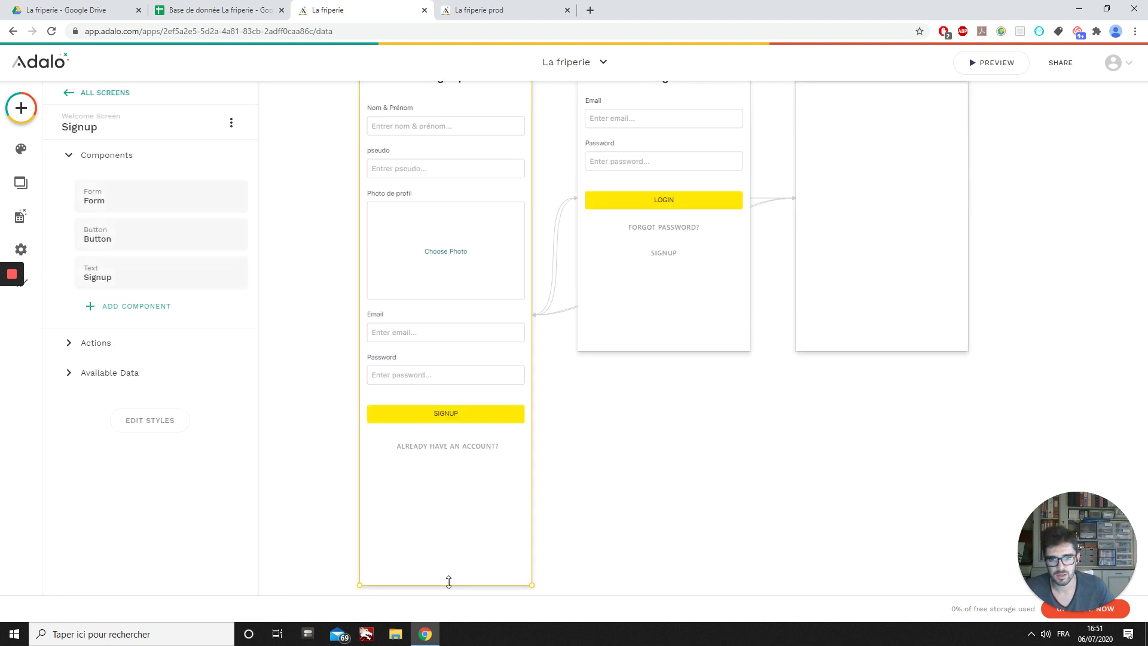
left_click_drag(448, 581, 442, 466)
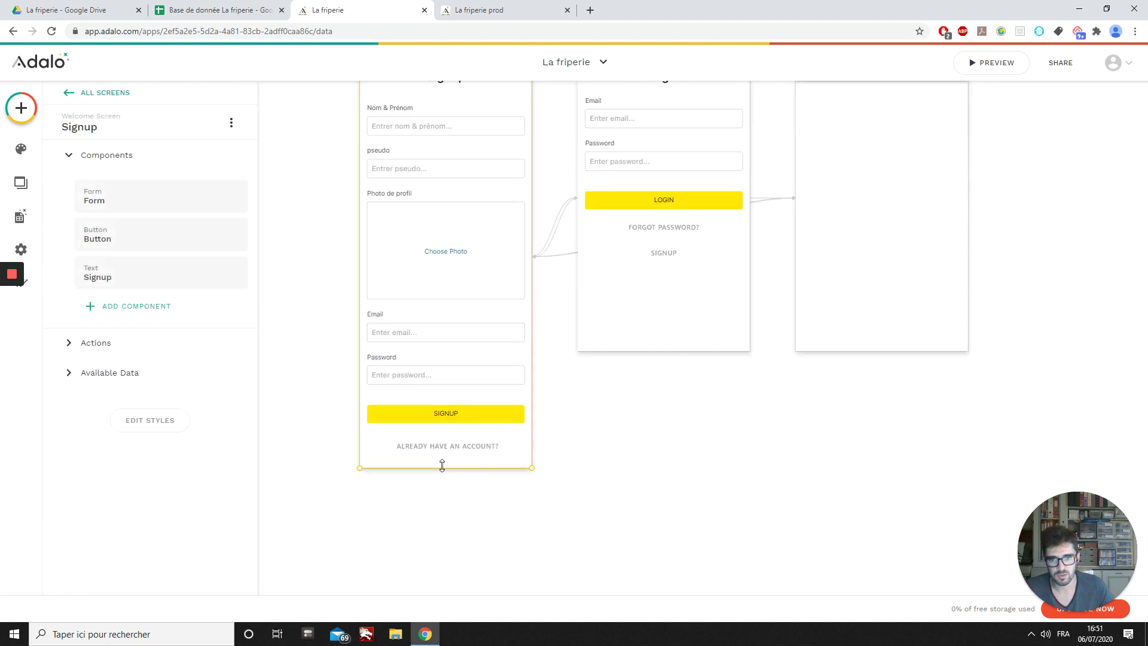
Change the Signup screen's title text to "S'inscrire".
scroll(496, 484, "up", 3)
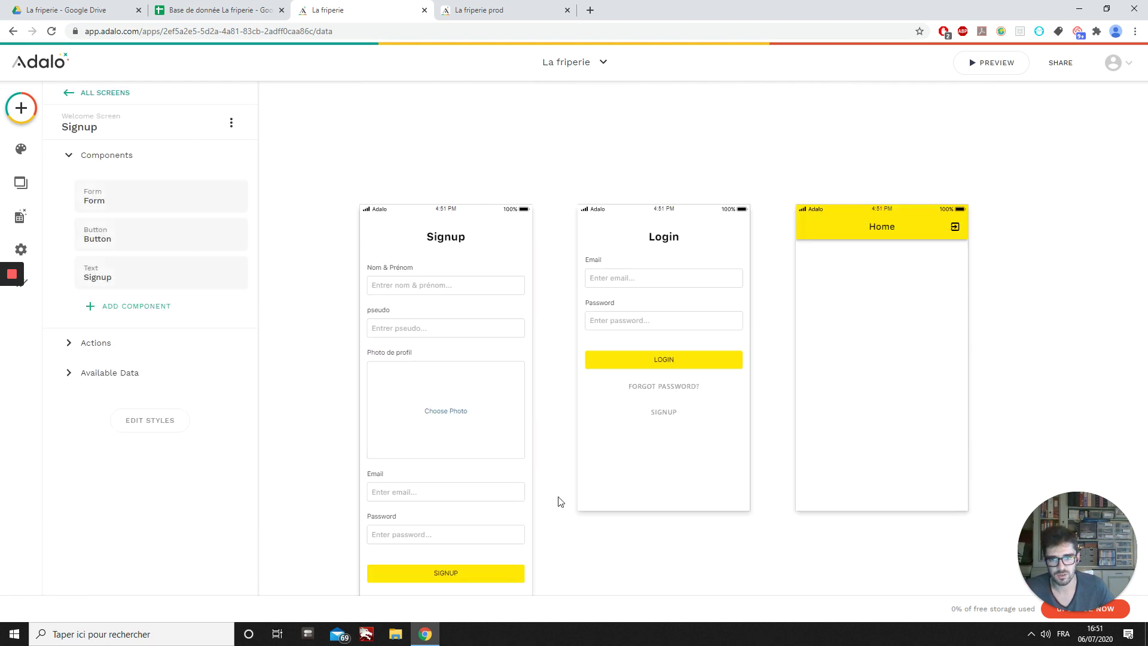
left_click(448, 245)
left_click(100, 185)
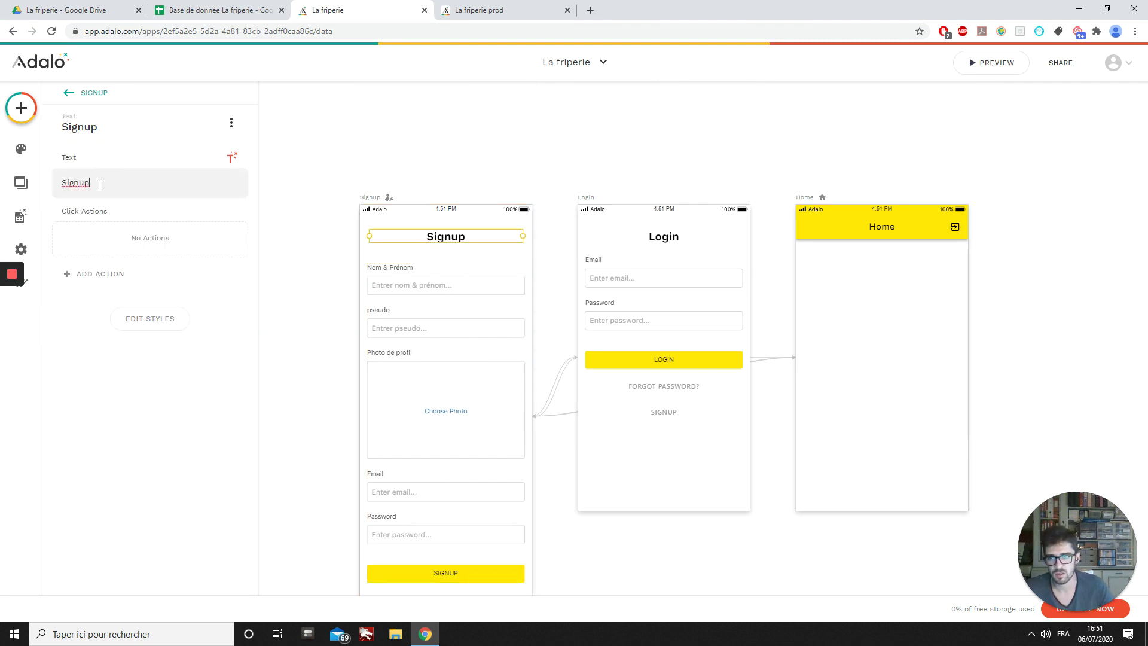
key("BackSpace")
key("BackSpace")
key("BackSpace")
key("BackSpace")
key("BackSpace")
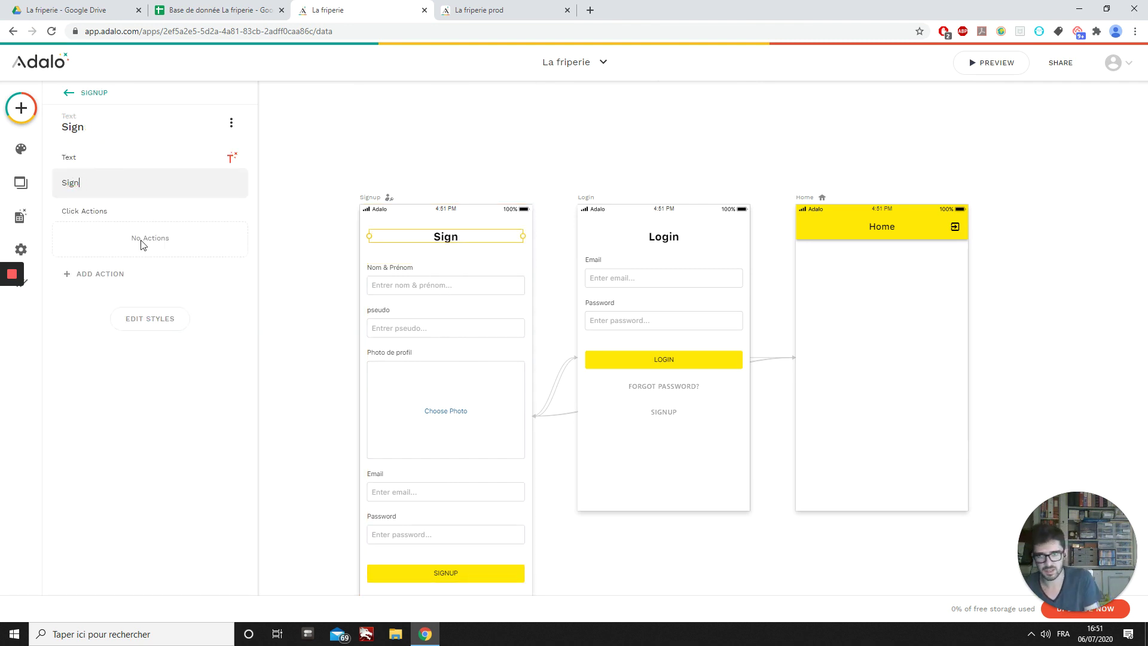
type("'inscrire")
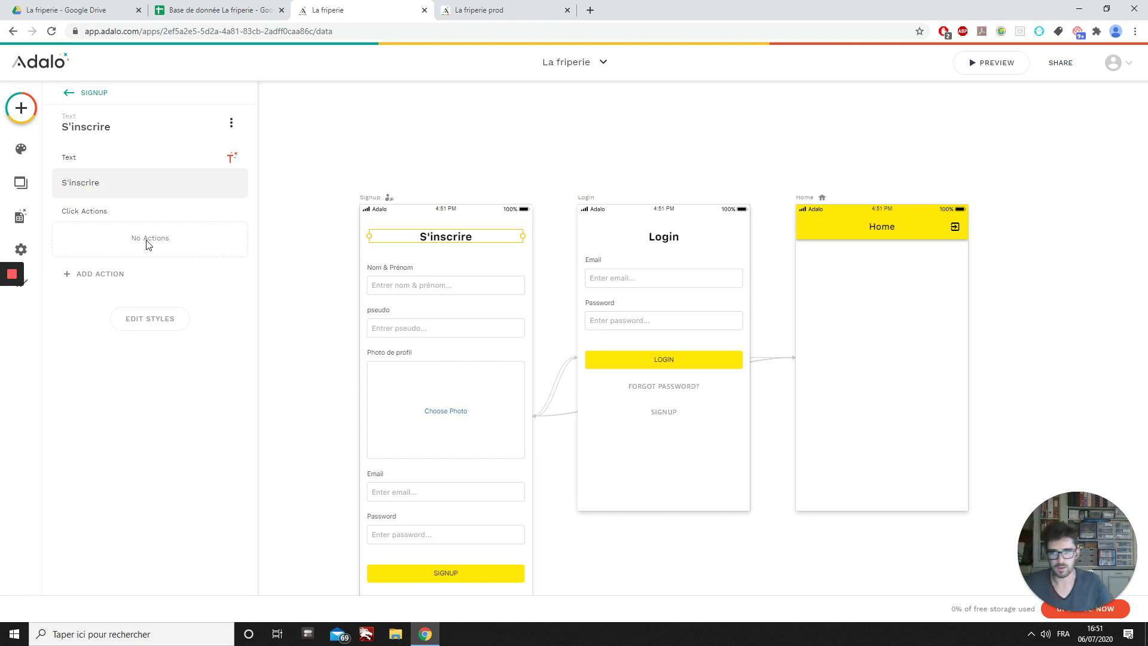
left_click(434, 166)
Create a new blank screen named "Acceuil".
scroll(615, 157, "down", 2)
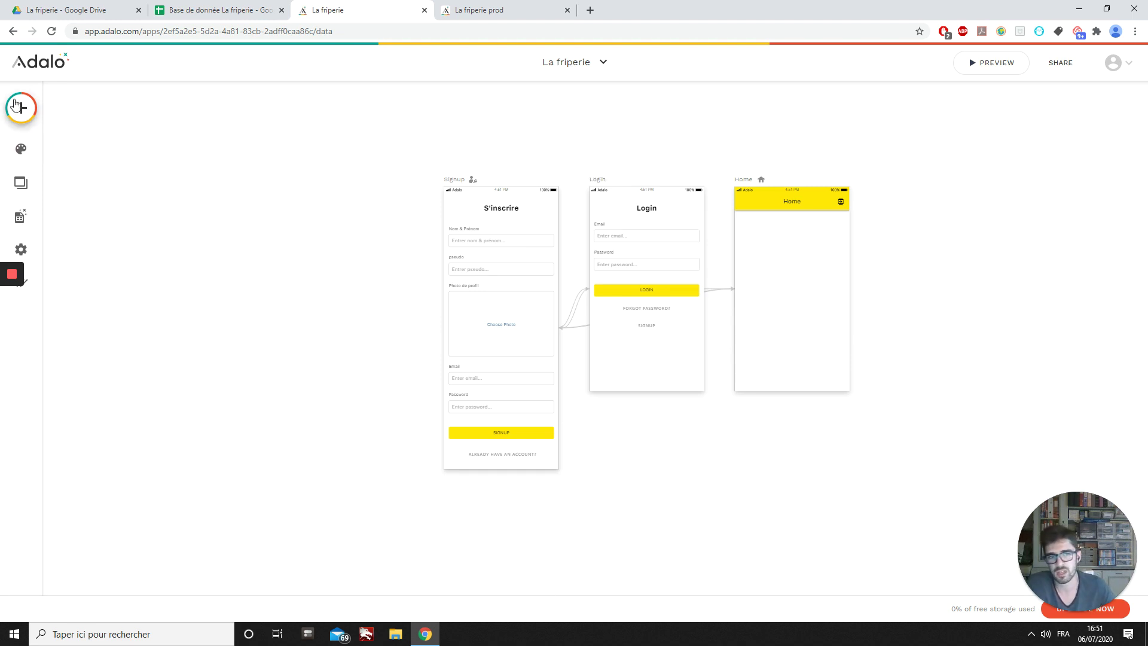
left_click(17, 106)
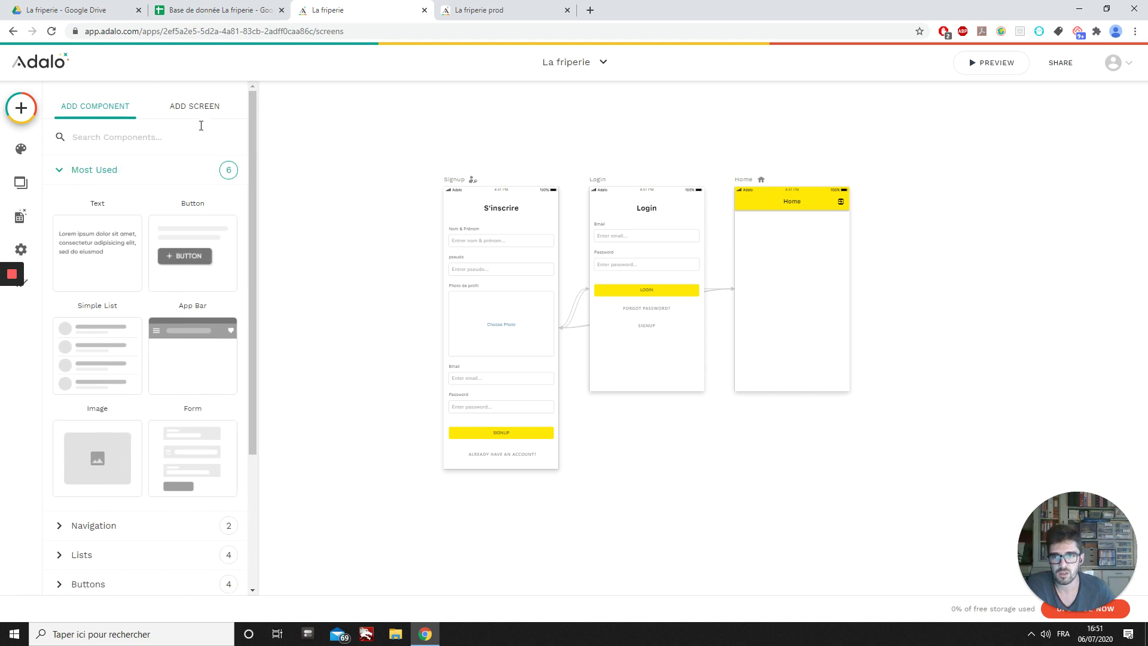
left_click(195, 110)
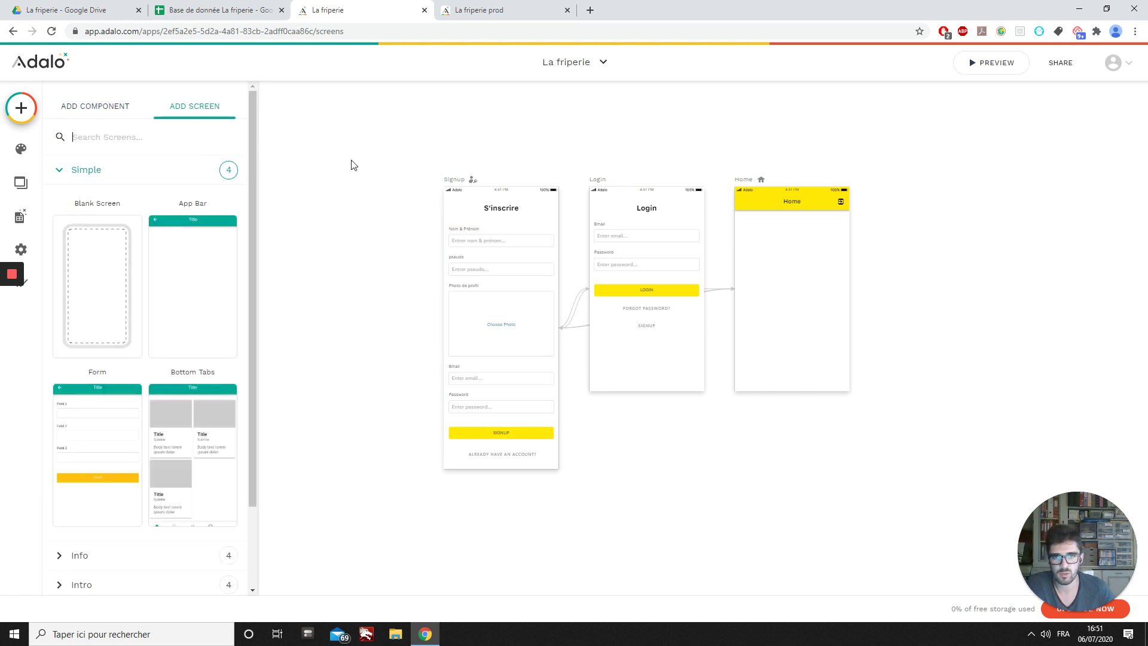
left_click(114, 271)
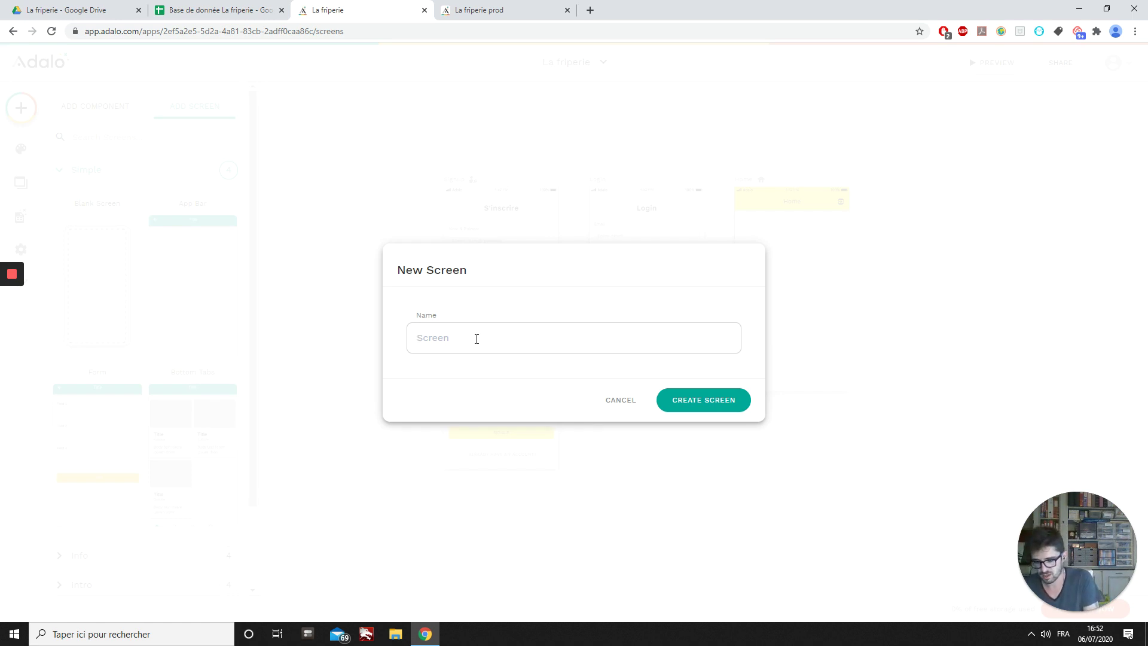
type("Acceuil")
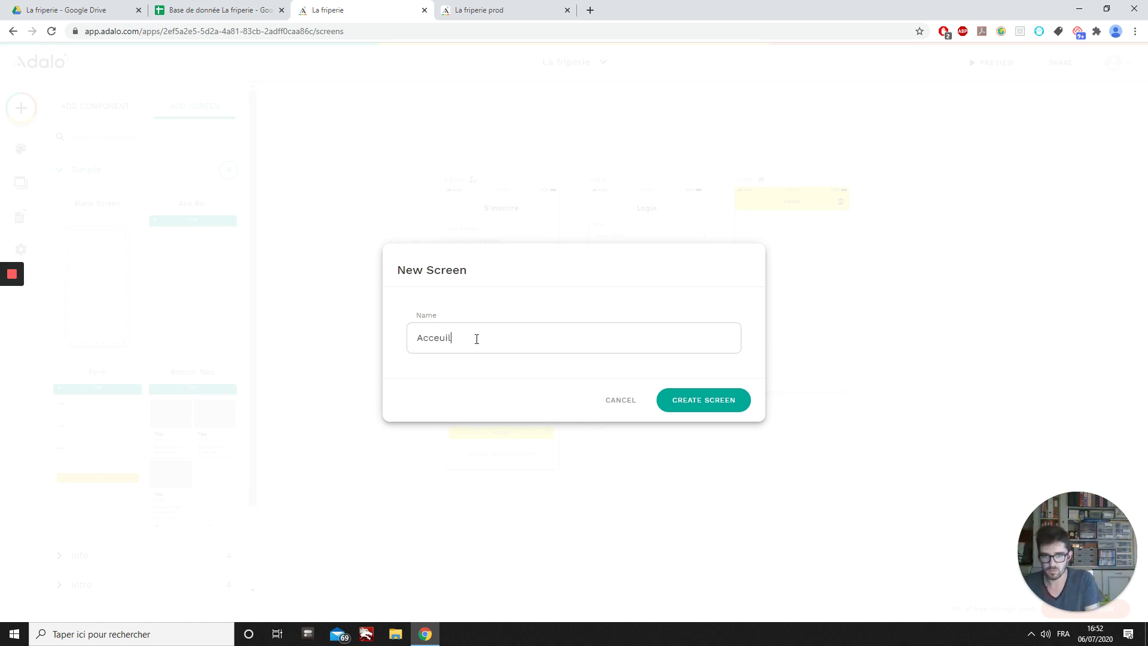
left_click(684, 402)
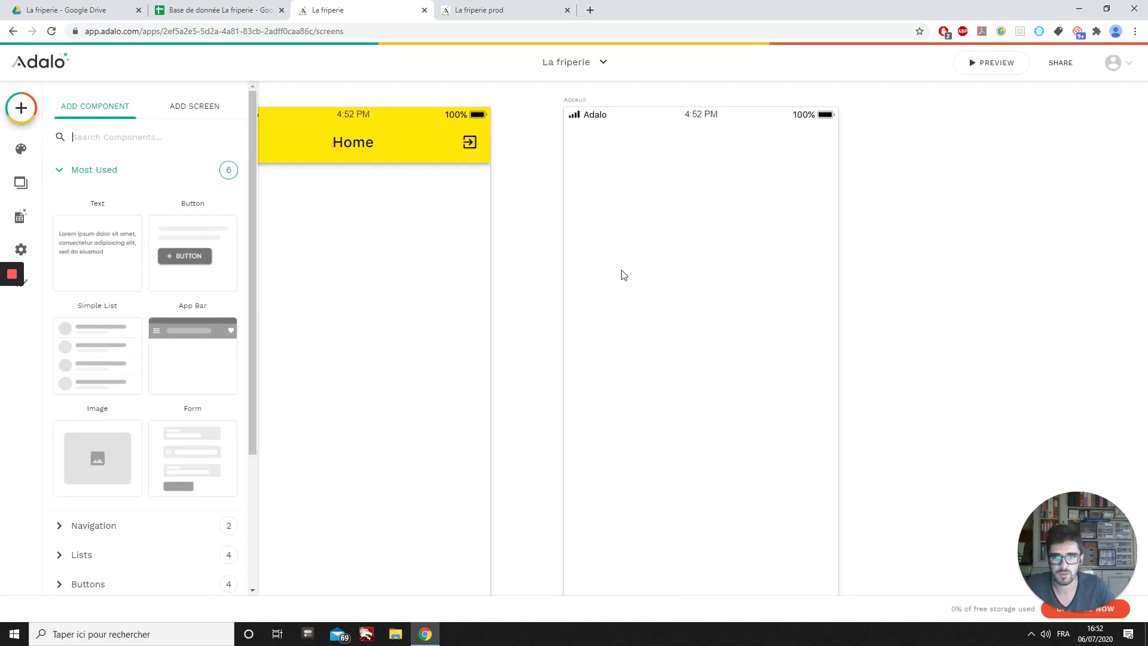
Move the Acceuil screen on the canvas so that it sits before the Signup screen.
scroll(943, 224, "down", 5)
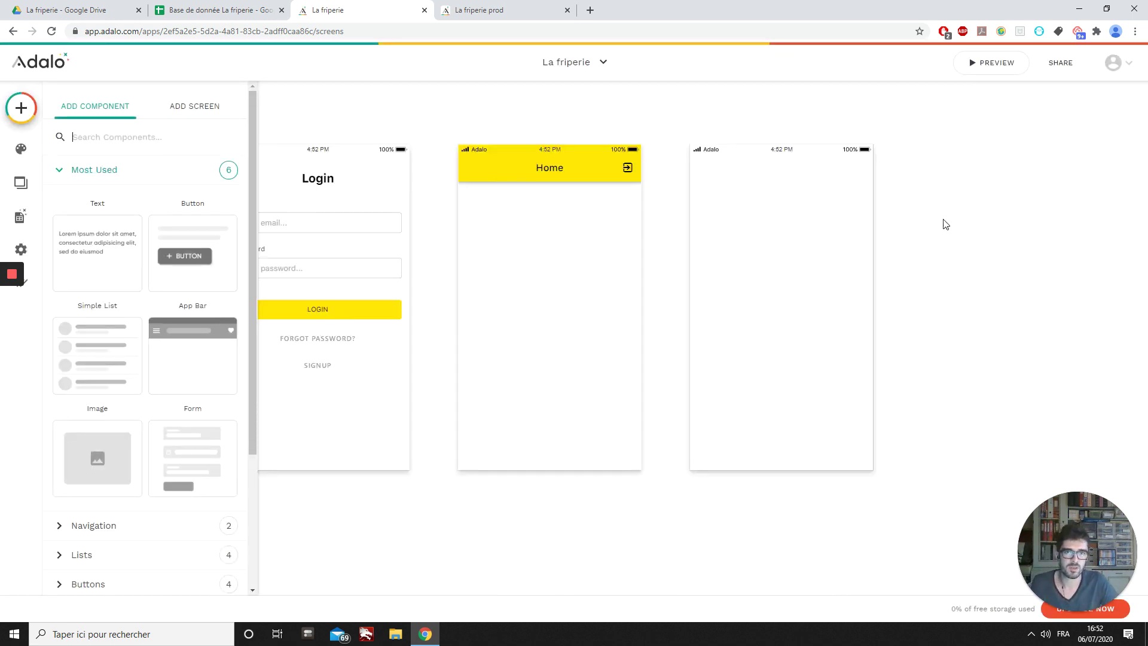
scroll(934, 223, "down", 2)
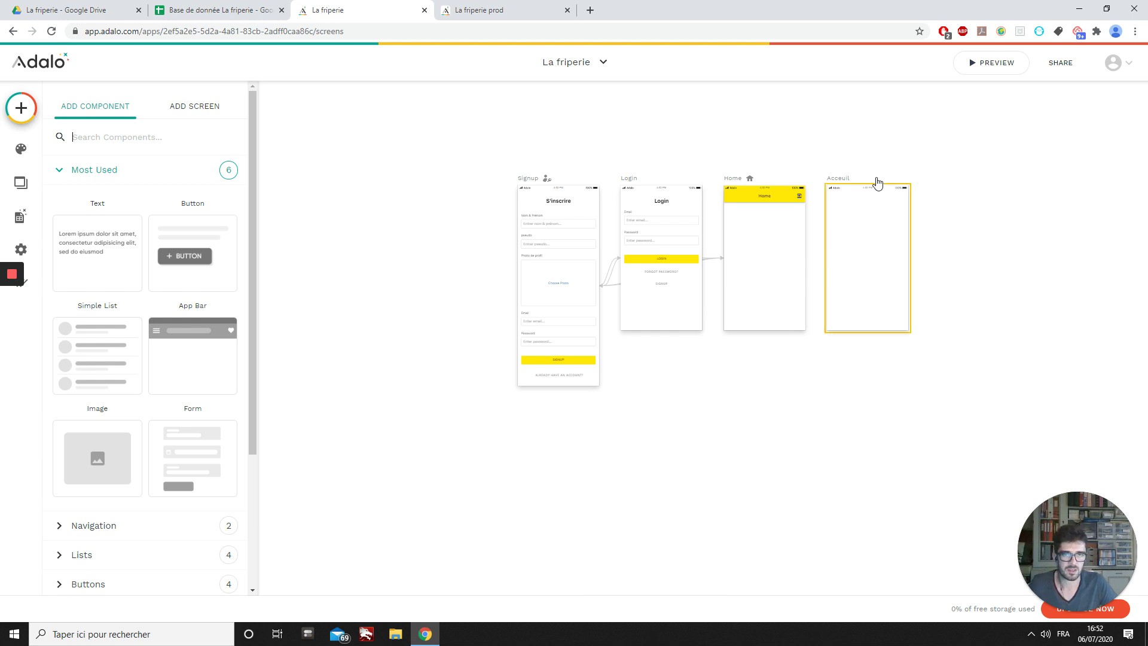
left_click_drag(878, 181, 462, 183)
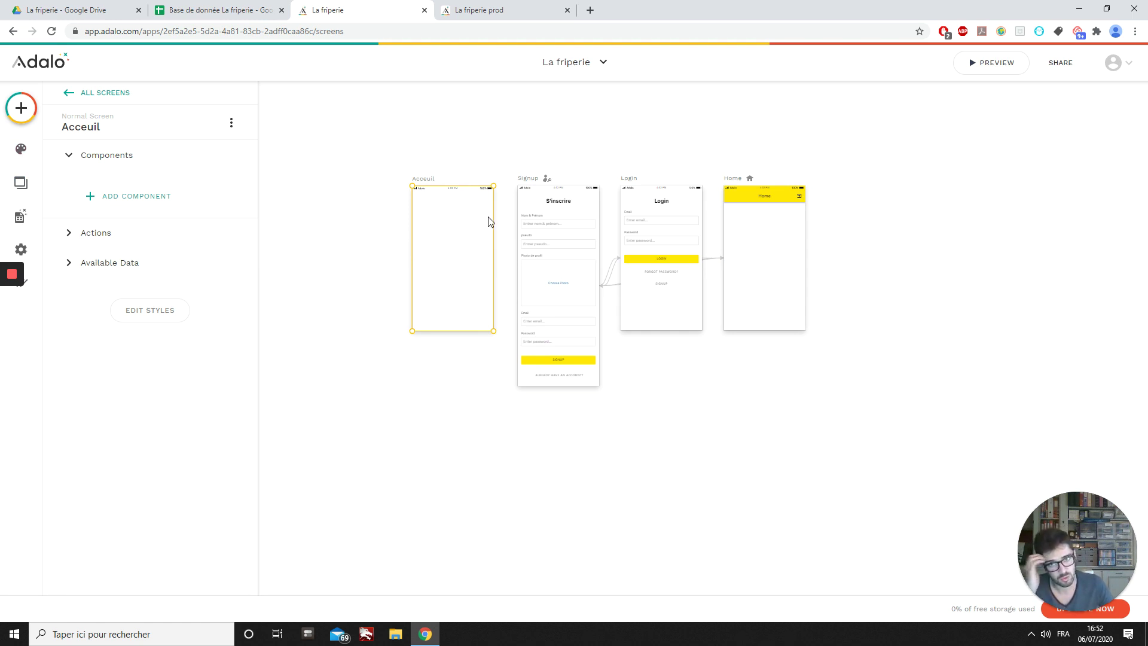
Preview the app, review the whole signup form from title to account link, and close the preview.
left_click(974, 64)
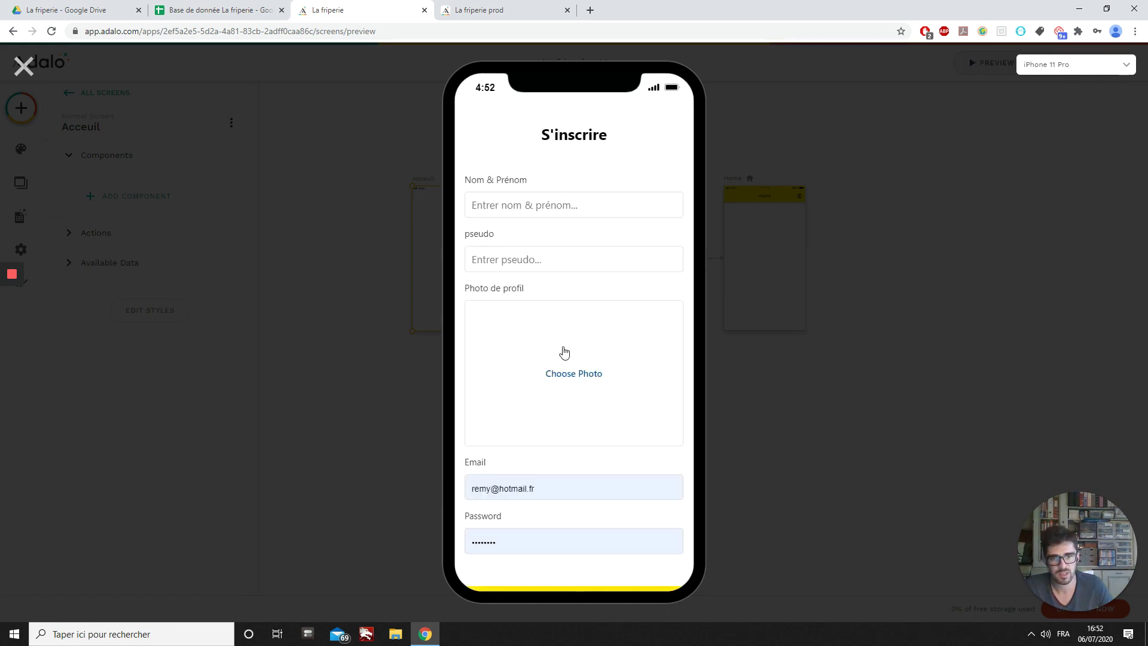
scroll(563, 354, "down", 2)
scroll(543, 425, "up", 2)
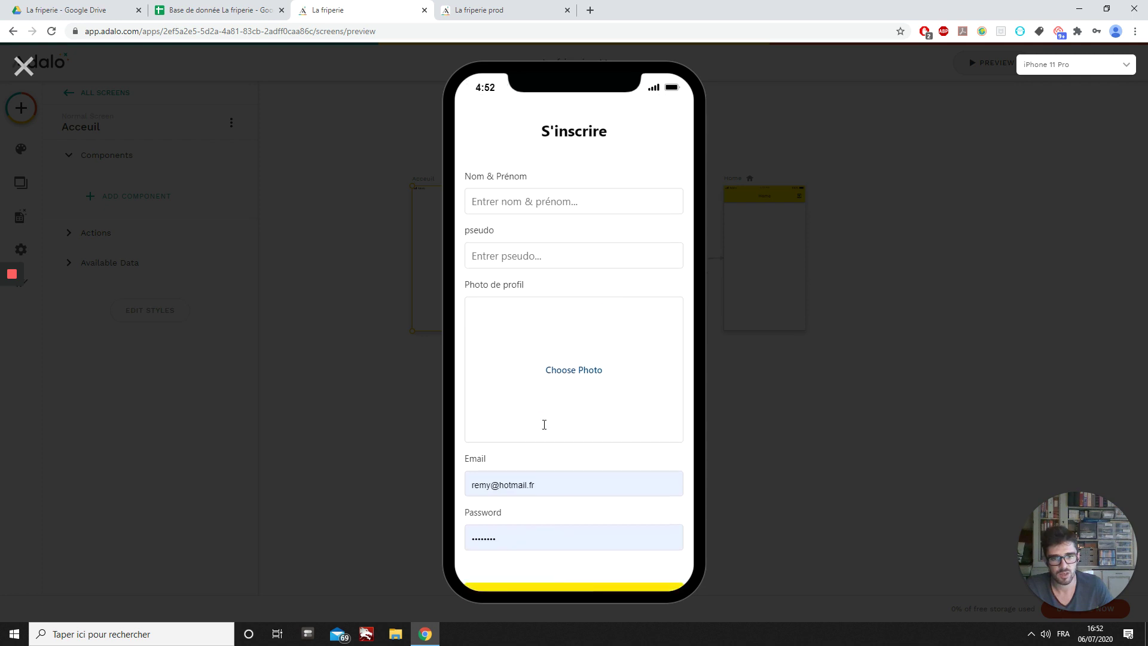
scroll(566, 421, "down", 2)
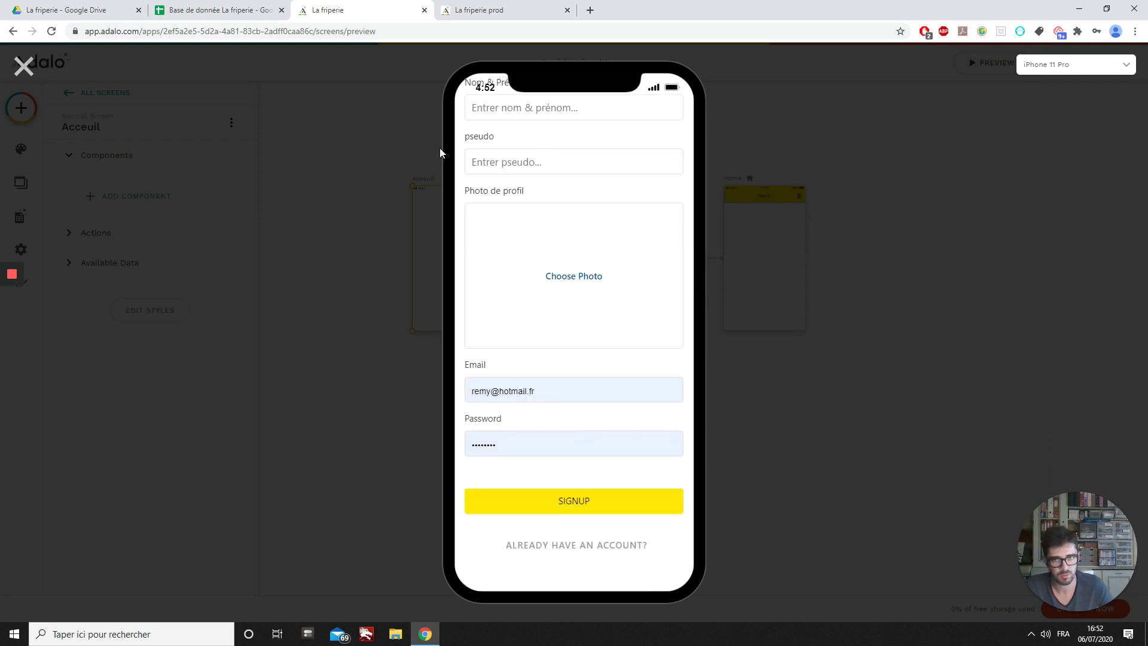
scroll(524, 167, "up", 3)
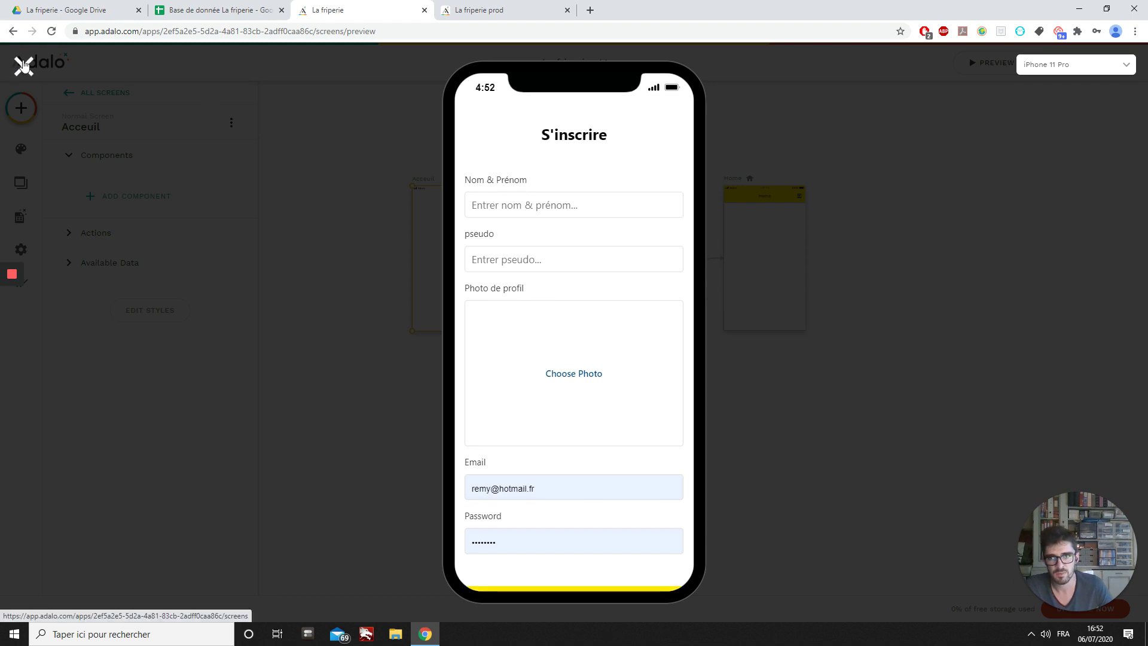
left_click(24, 66)
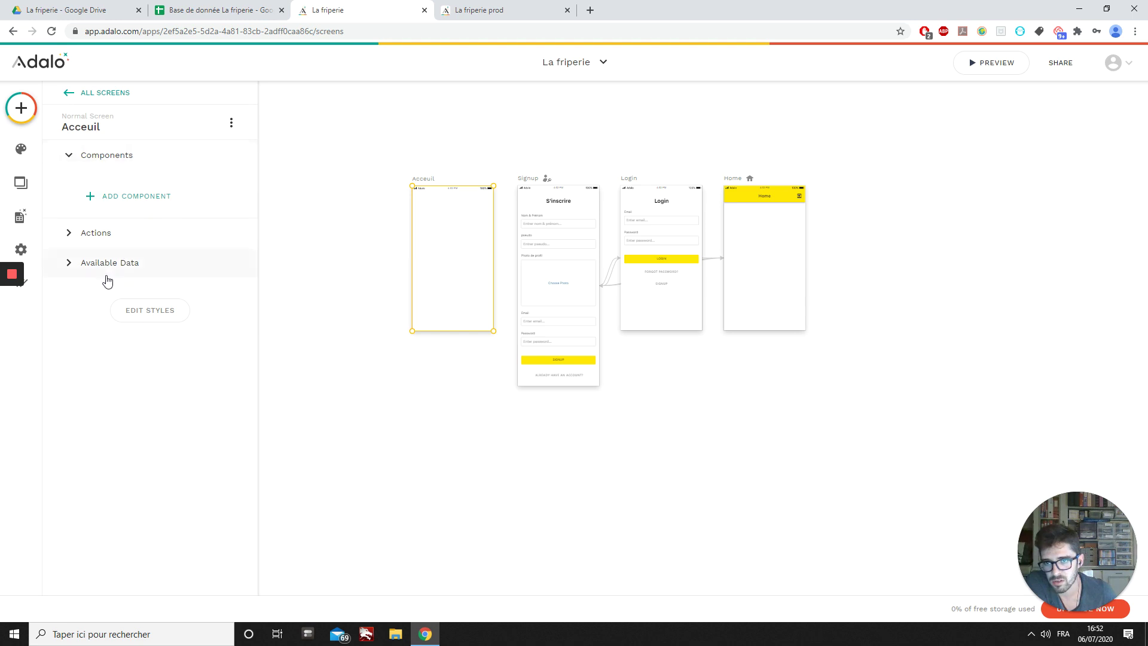
Set the Acceuil screen's navigation type to Welcome Screen.
left_click(75, 128)
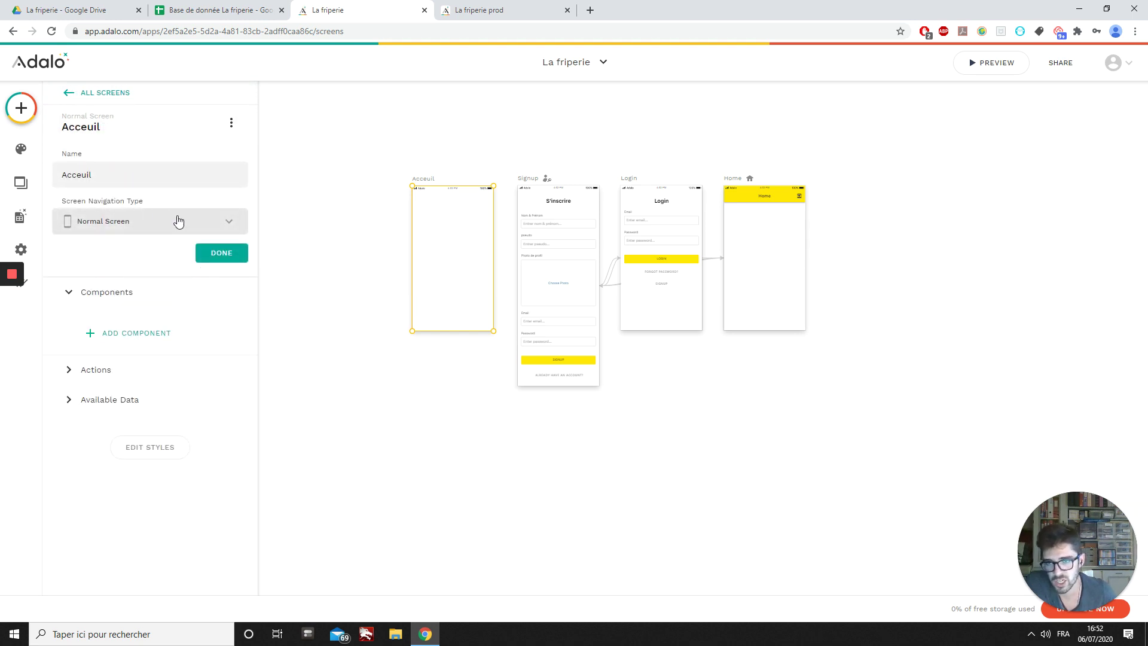
right_click(127, 226)
left_click(102, 227)
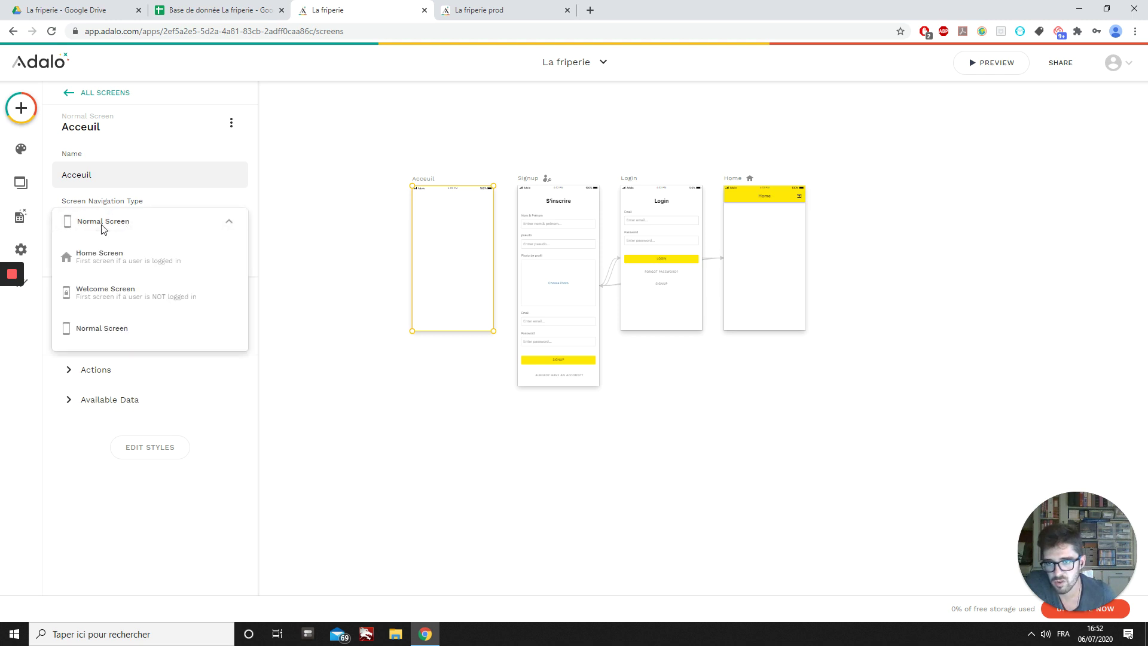
left_click(89, 303)
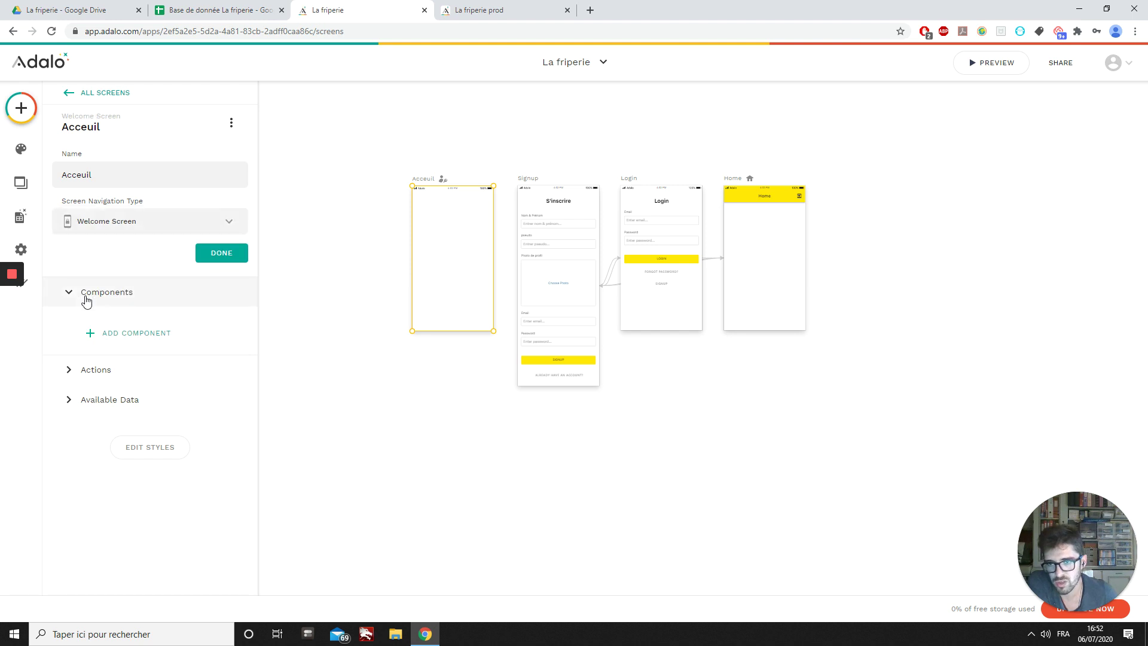
left_click(221, 253)
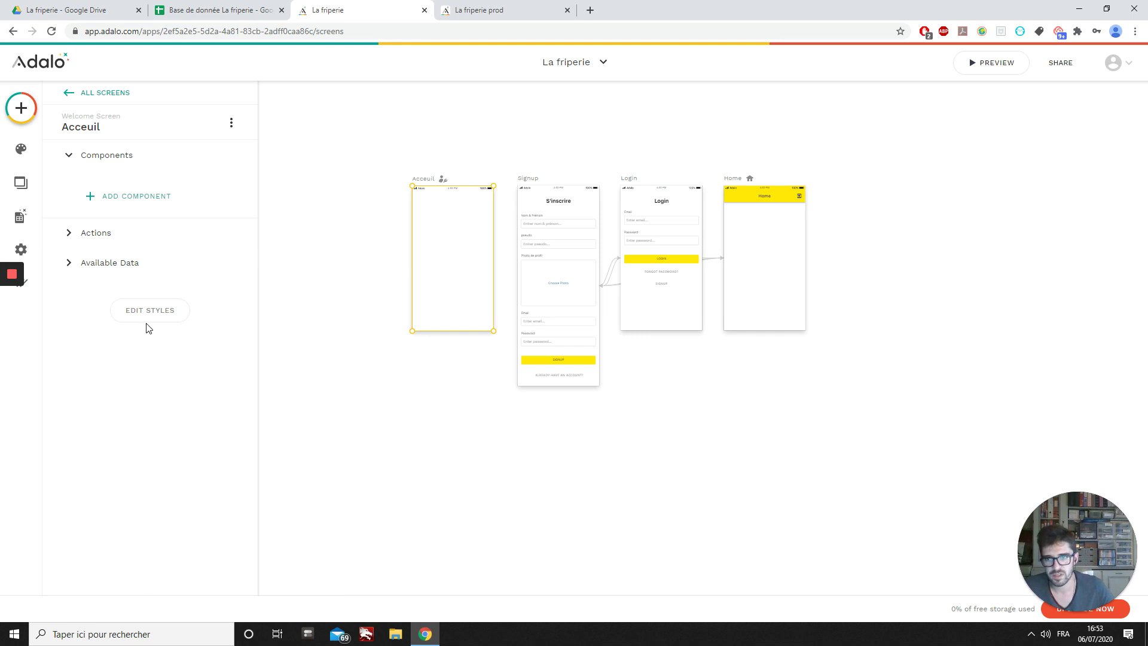
Add an image component to the middle of the Acceuil screen and upload the "la friperie" picture as its source.
left_click(21, 107)
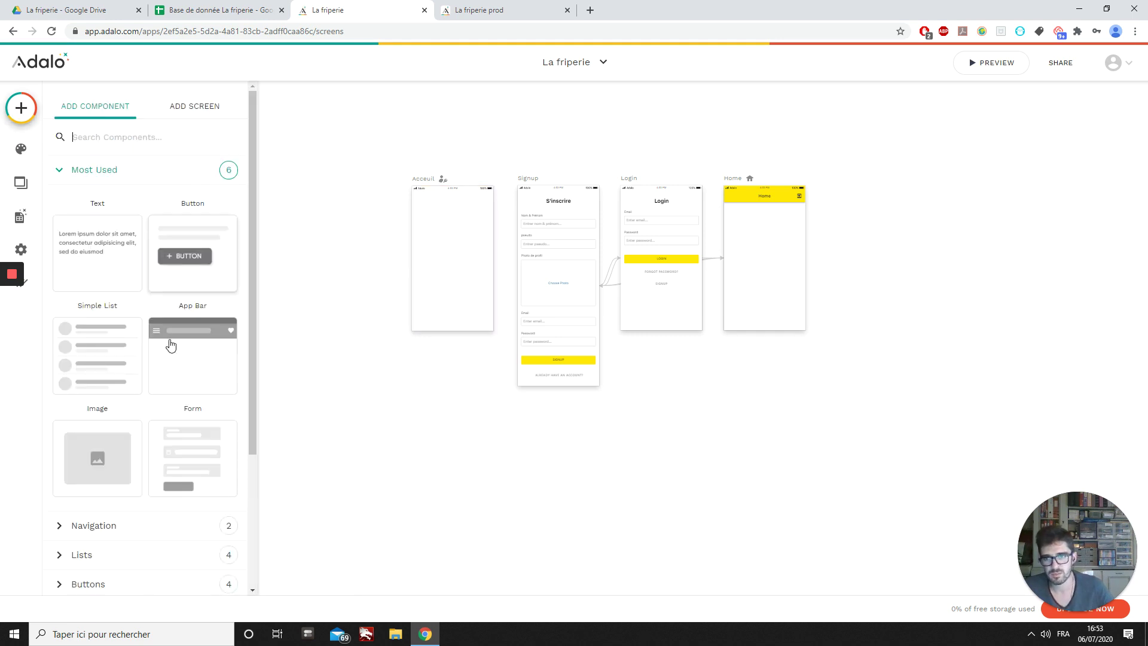
left_click_drag(111, 463, 451, 250)
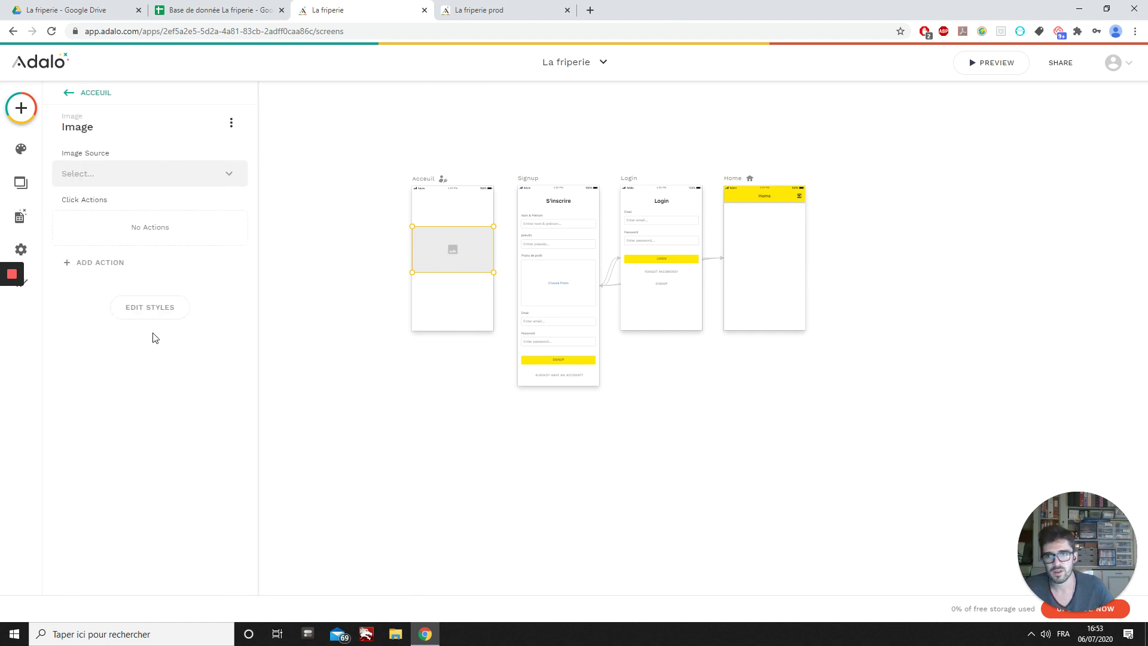
left_click(91, 183)
left_click(143, 211)
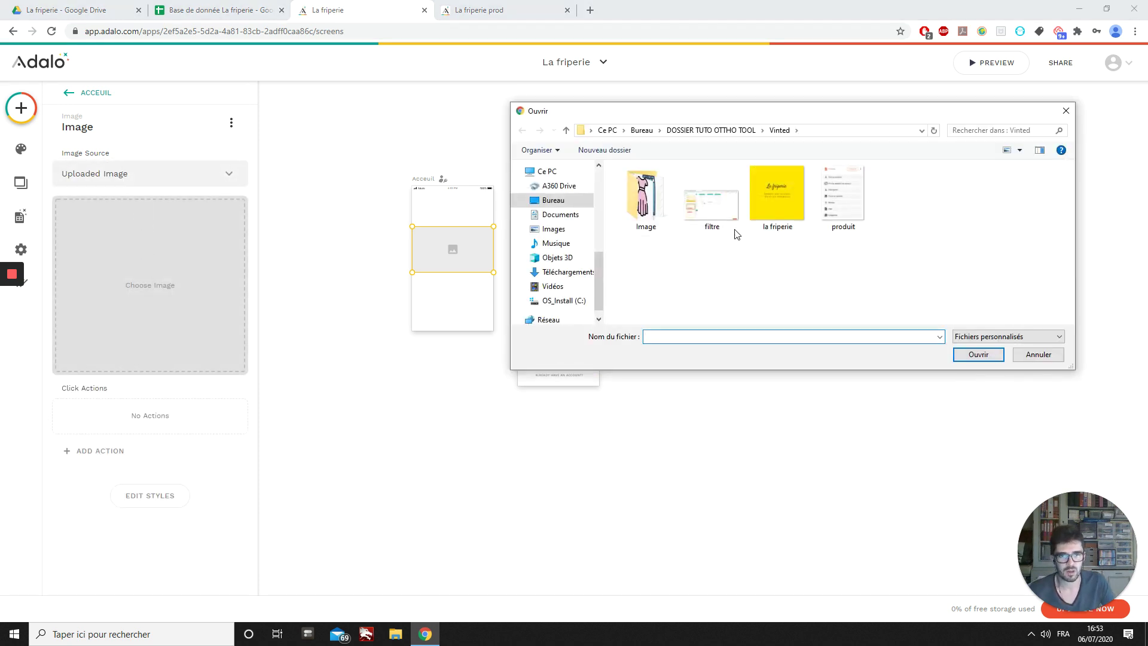
left_click(777, 204)
left_click(977, 354)
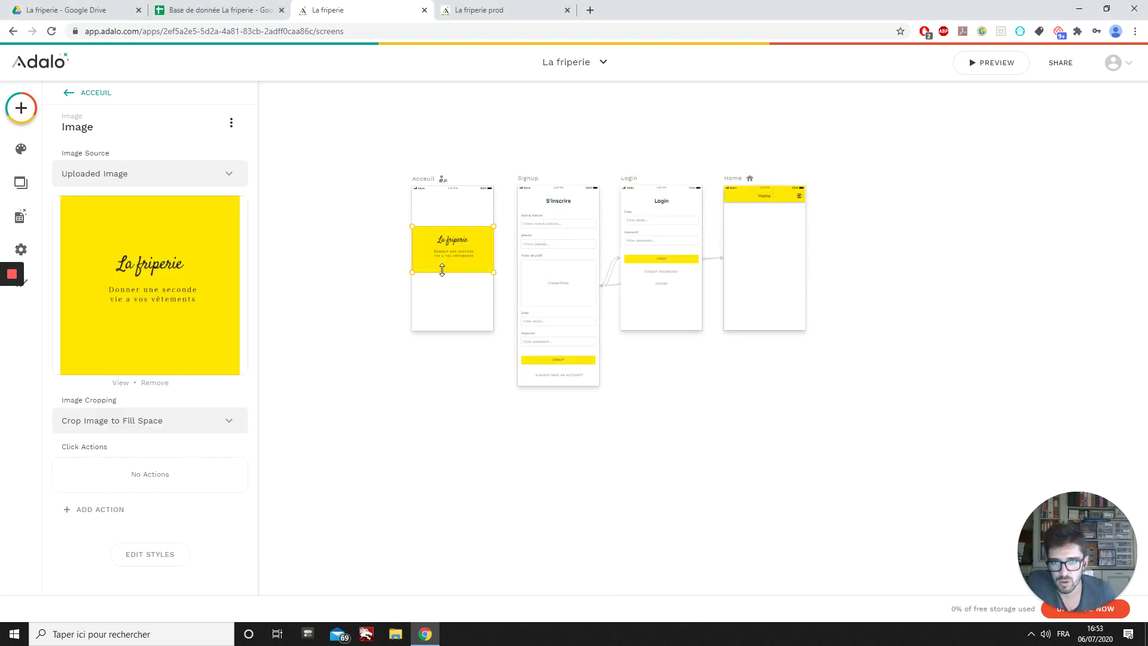
Look at the la friperie.png file in the La friperie Google Drive folder and return to the Adalo editor.
left_click(217, 10)
left_click(63, 10)
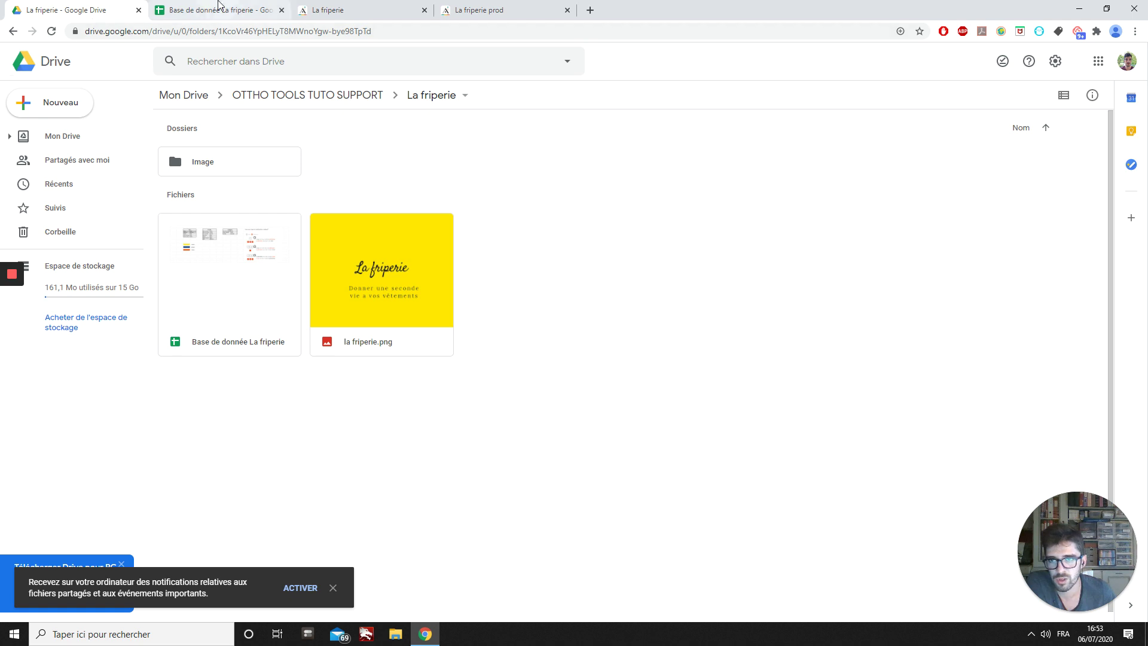
left_click(215, 10)
left_click(348, 10)
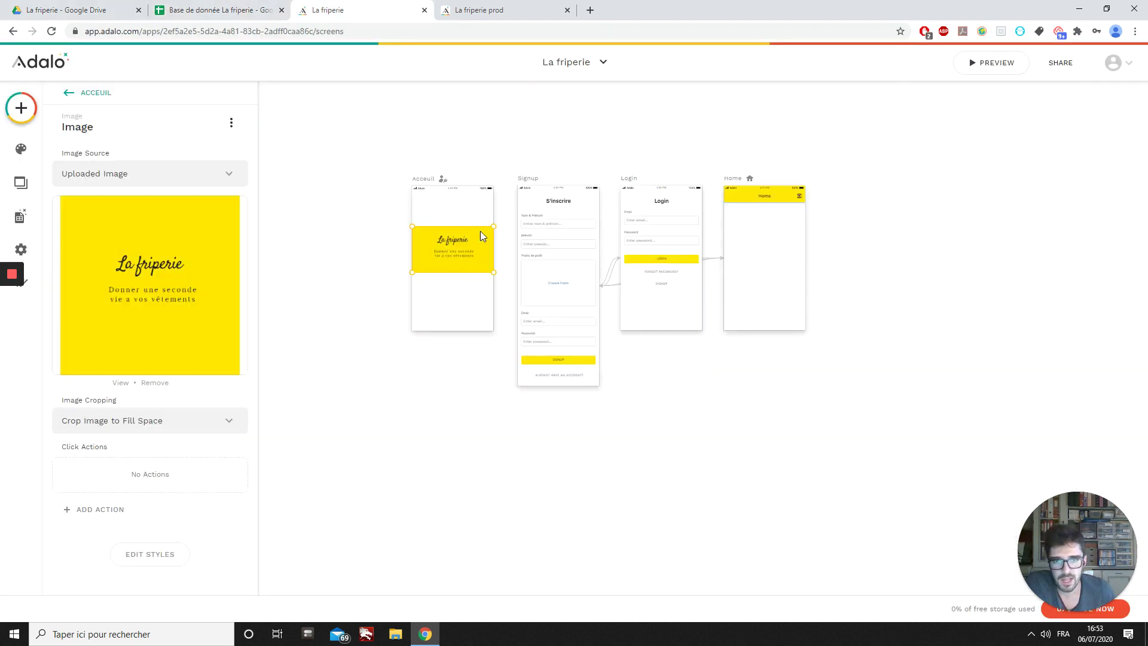
Enlarge the La friperie logo image on the Acceuil screen, setting its height to 350.
left_click(460, 117)
scroll(411, 242, "up", 3)
scroll(411, 241, "up", 2)
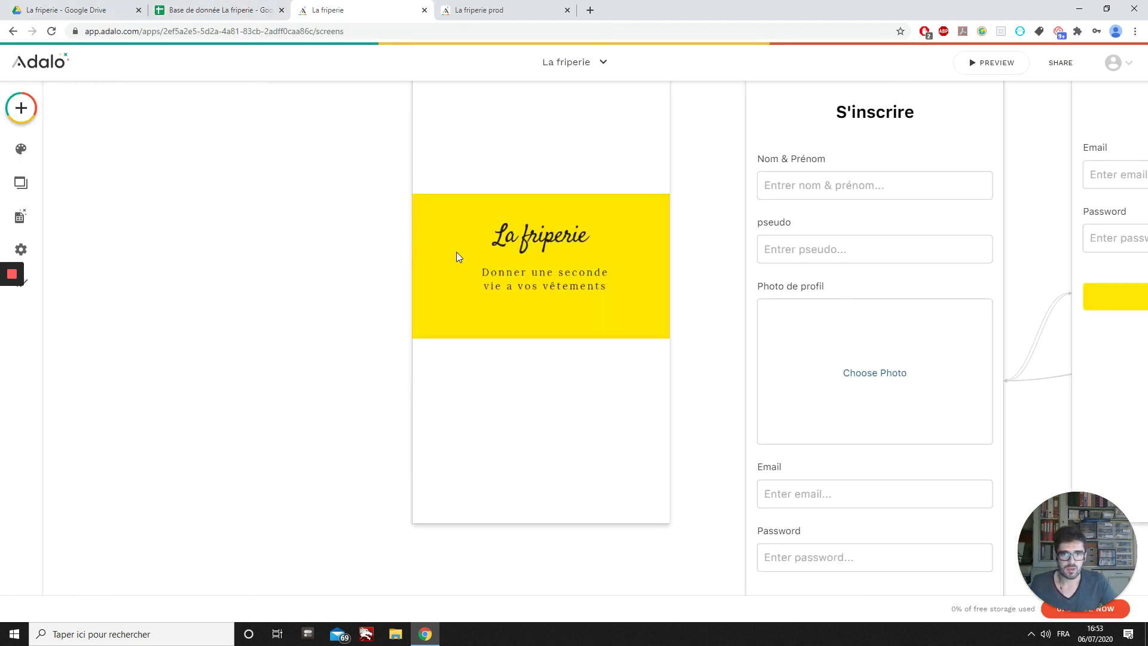
left_click(541, 320)
left_click_drag(519, 339, 510, 445)
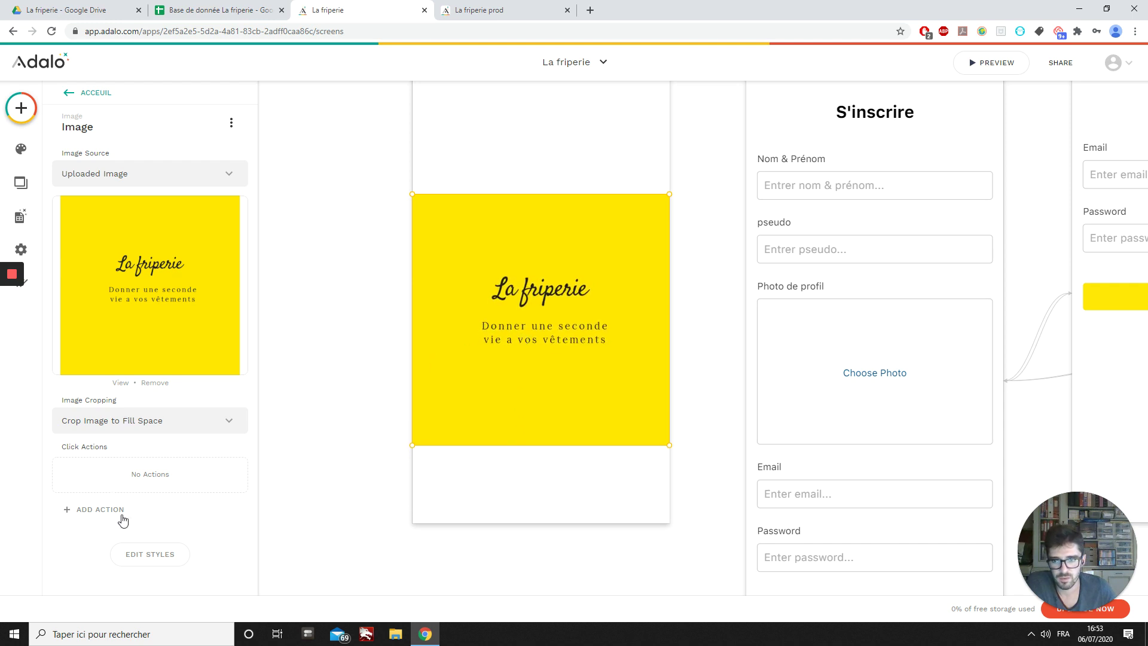
left_click(144, 554)
scroll(156, 478, "down", 3)
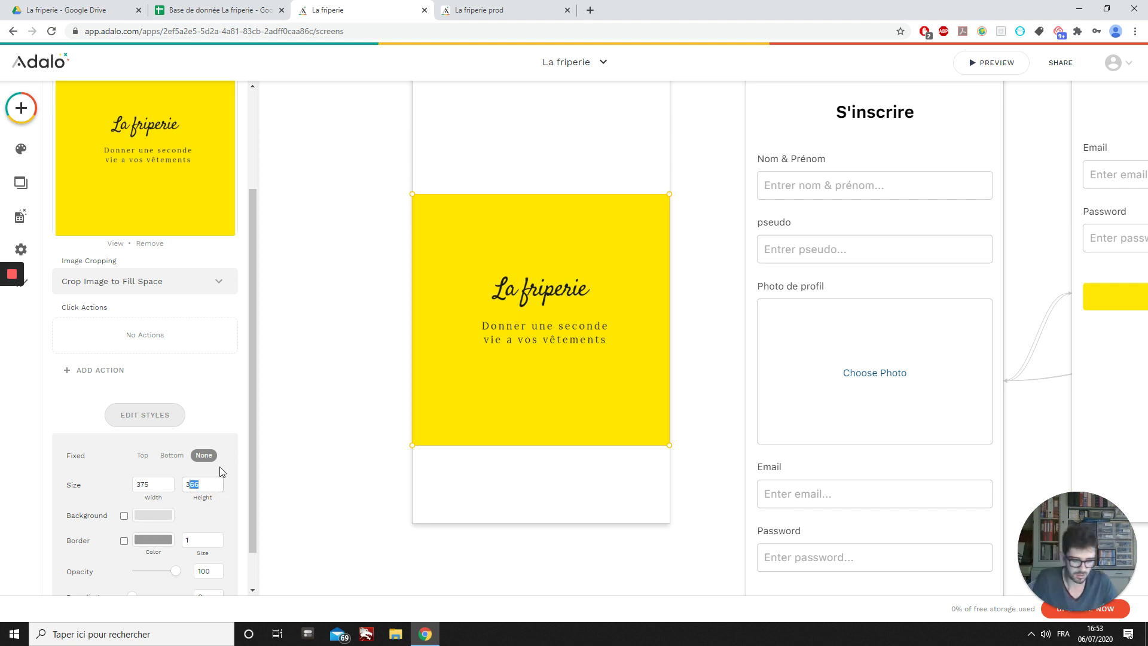
type("50")
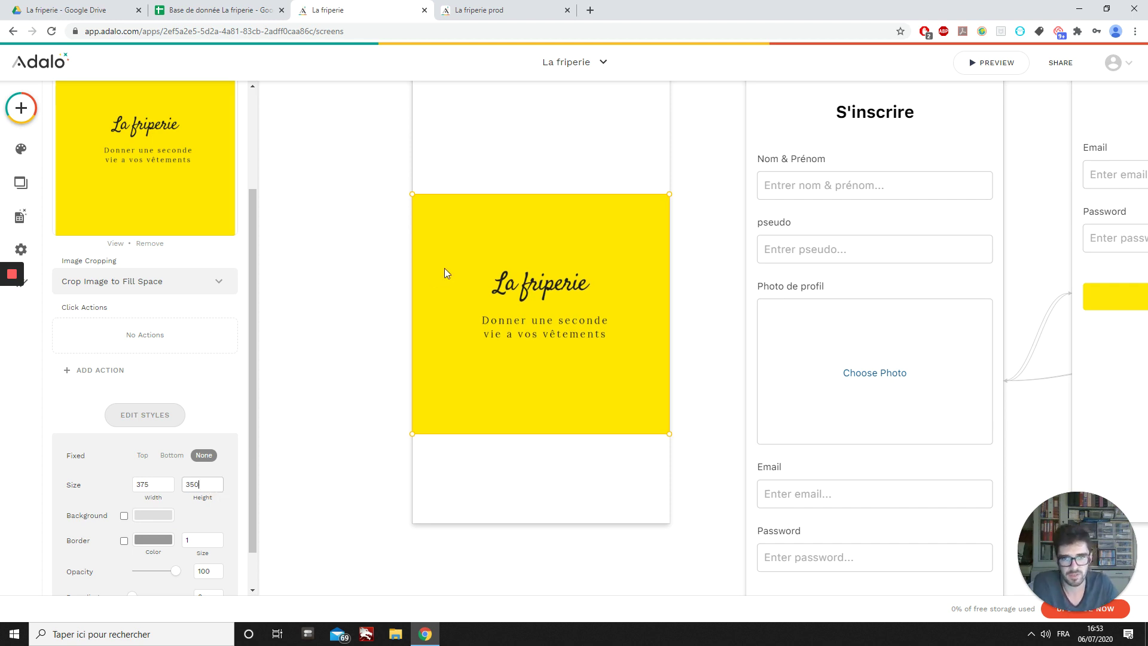
Move the La friperie logo image slightly higher on the Acceuil screen.
scroll(444, 267, "up", 3)
mouse_move(455, 403)
left_mouse_down()
mouse_move(461, 338)
mouse_move(453, 389)
left_mouse_up()
left_click(323, 288)
scroll(323, 288, "up", 1)
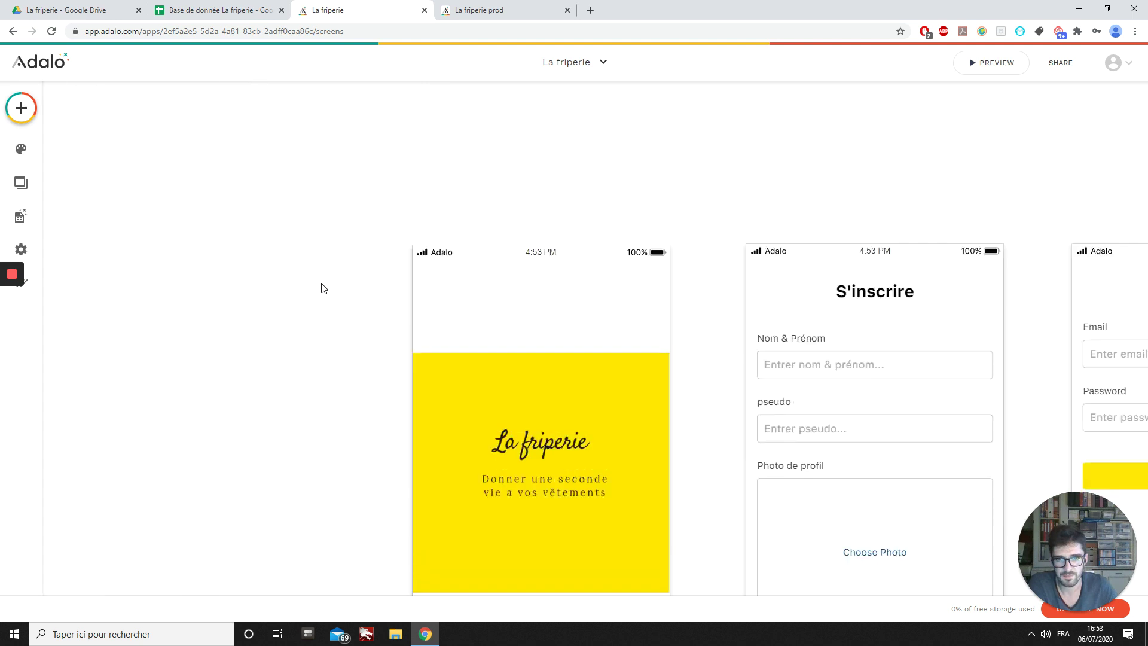
Copy the primary branding colour FFE605 and apply it as the background colour of the Acceuil screen.
scroll(322, 288, "down", 2)
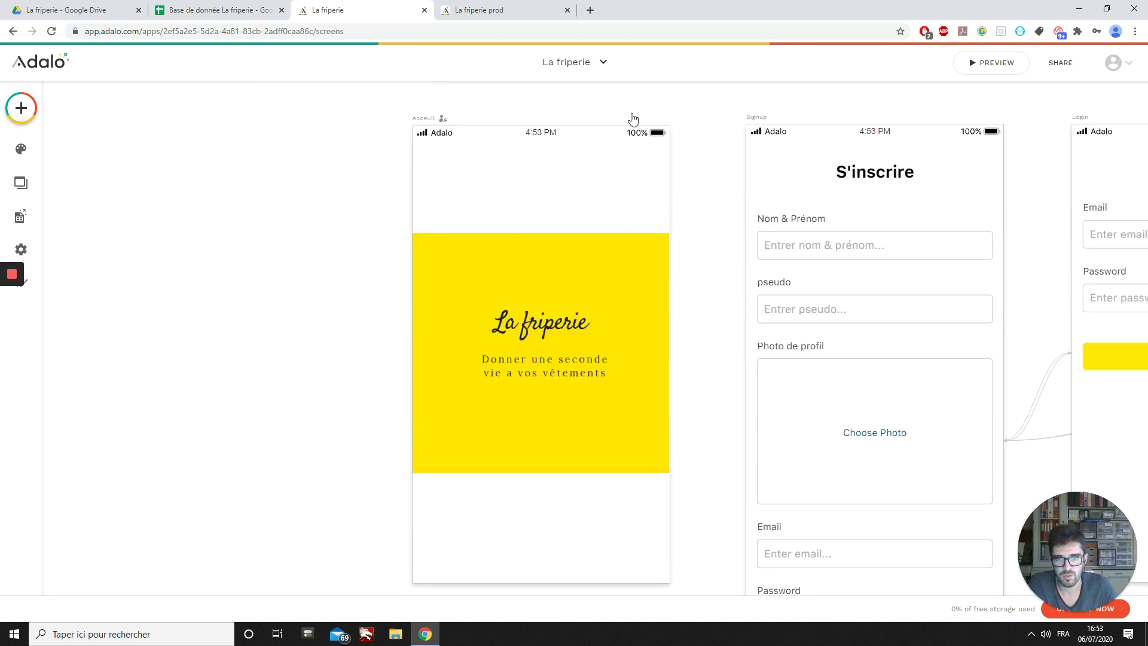
left_click(452, 116)
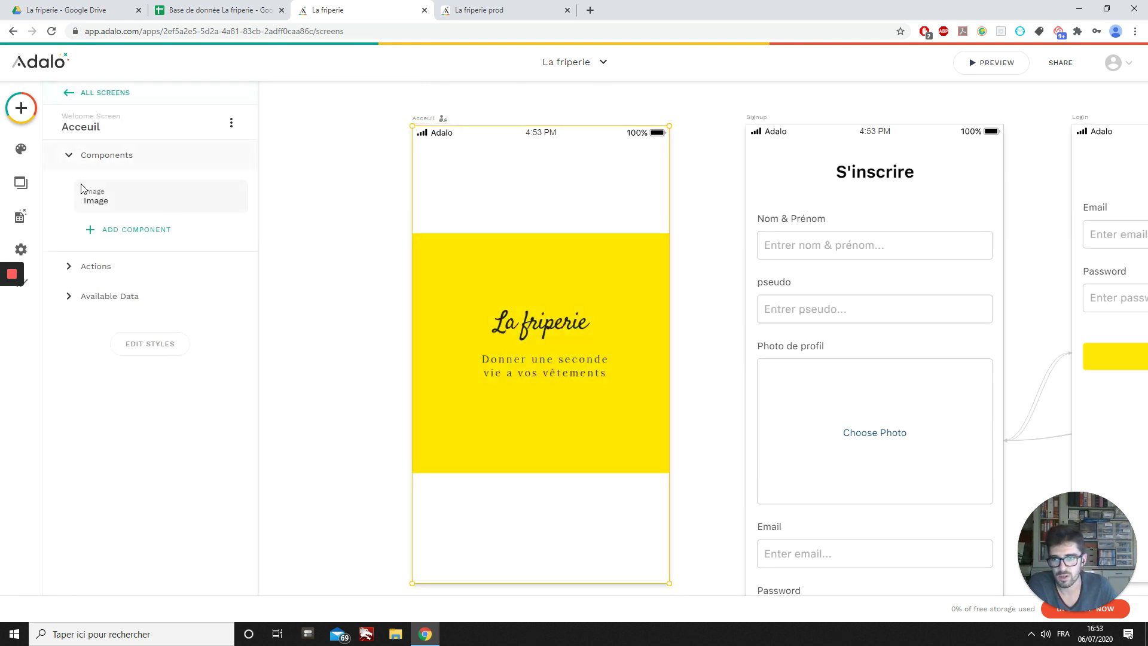
left_click(21, 148)
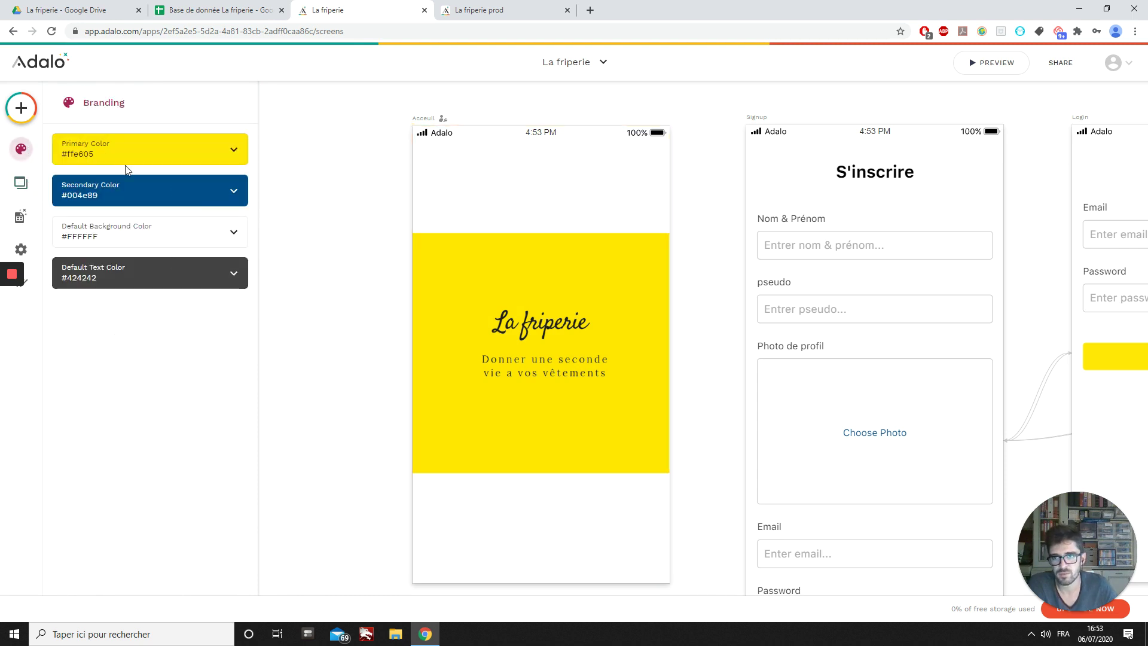
left_click(124, 156)
double_click(152, 295)
key("ctrl+c")
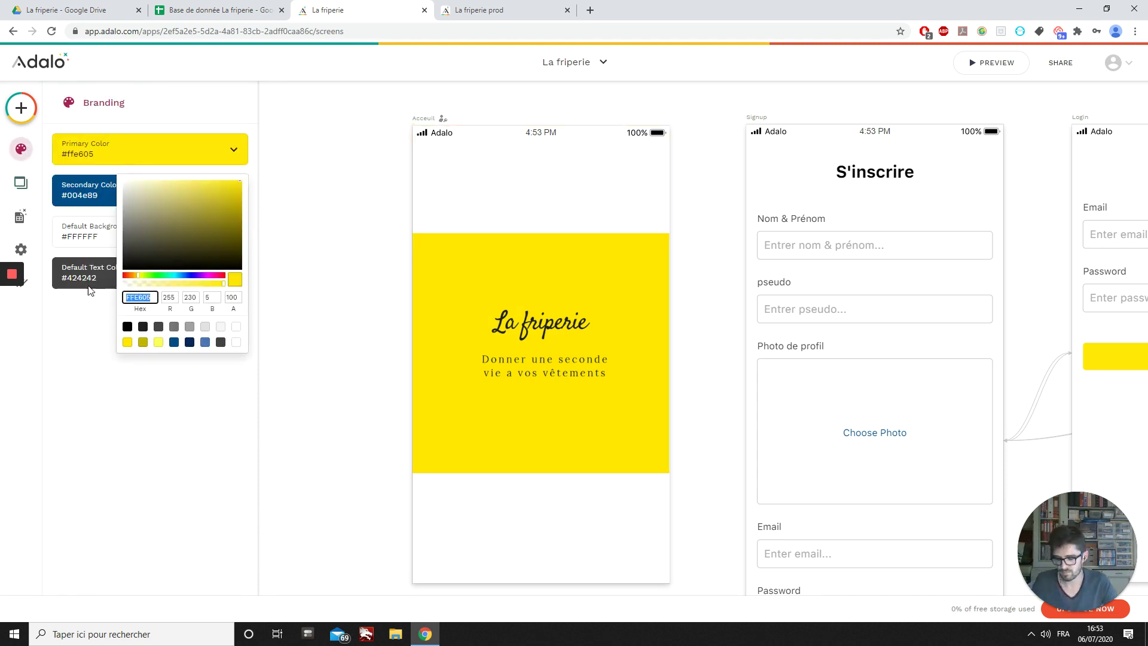
left_click(437, 120)
left_click(147, 343)
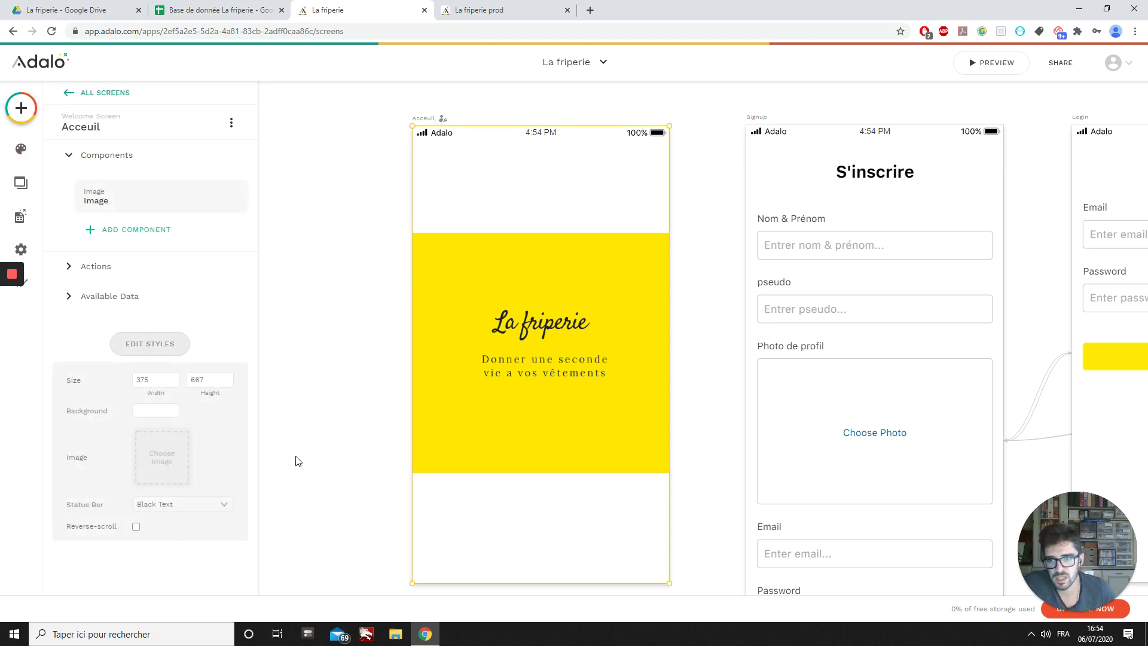
left_click(155, 415)
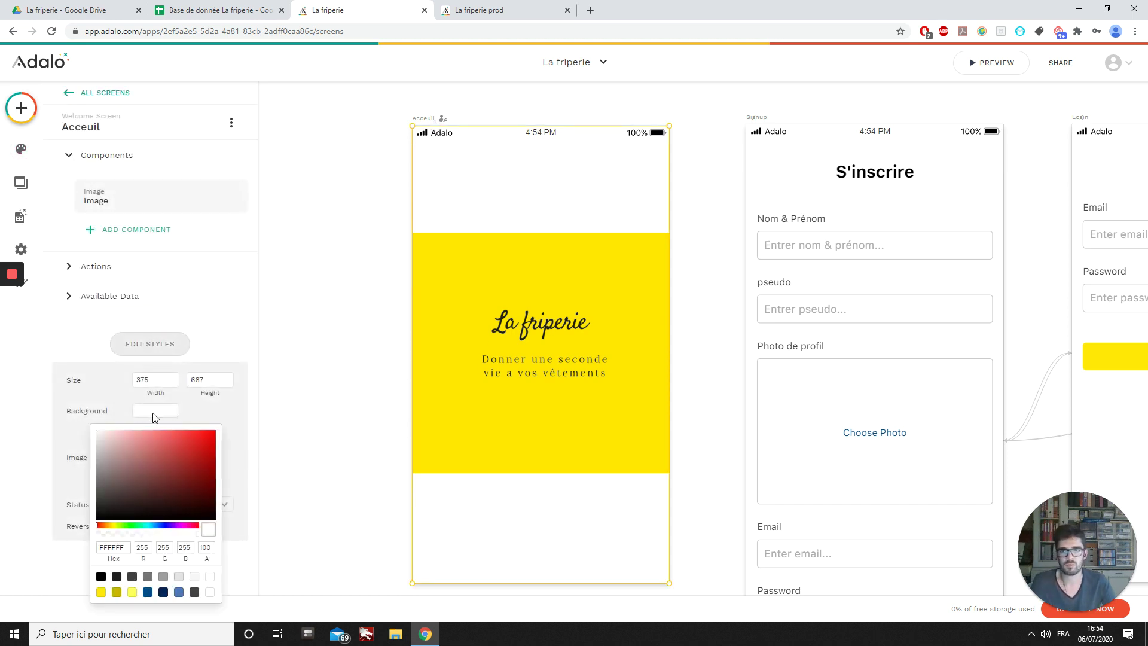
double_click(126, 547)
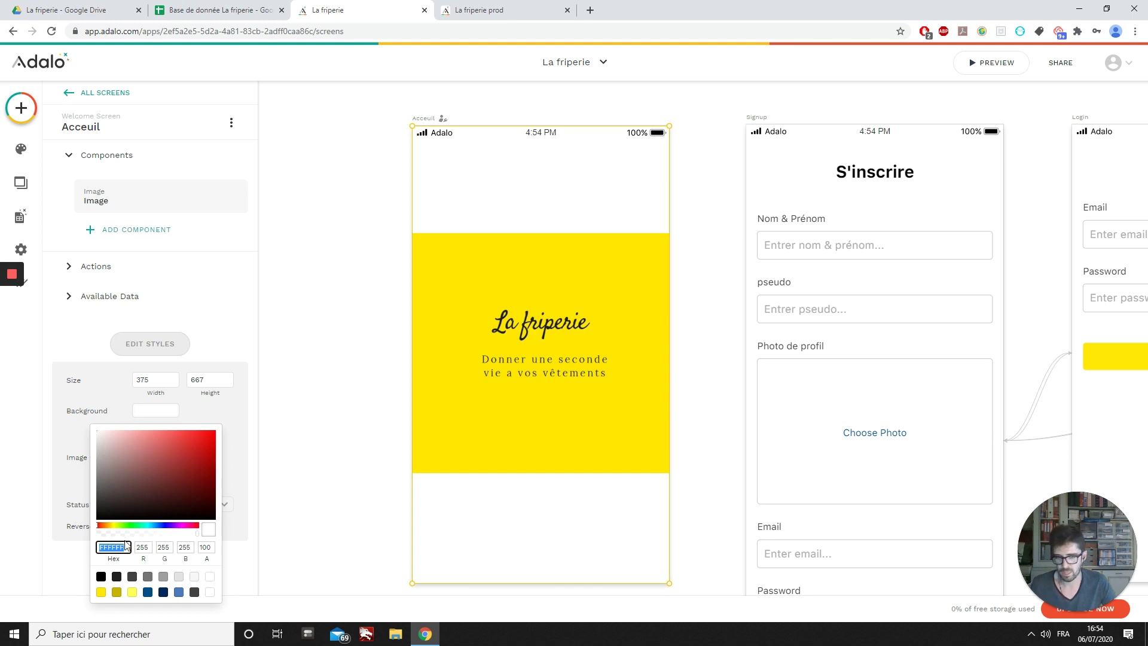
key("ctrl+v")
left_click(237, 212)
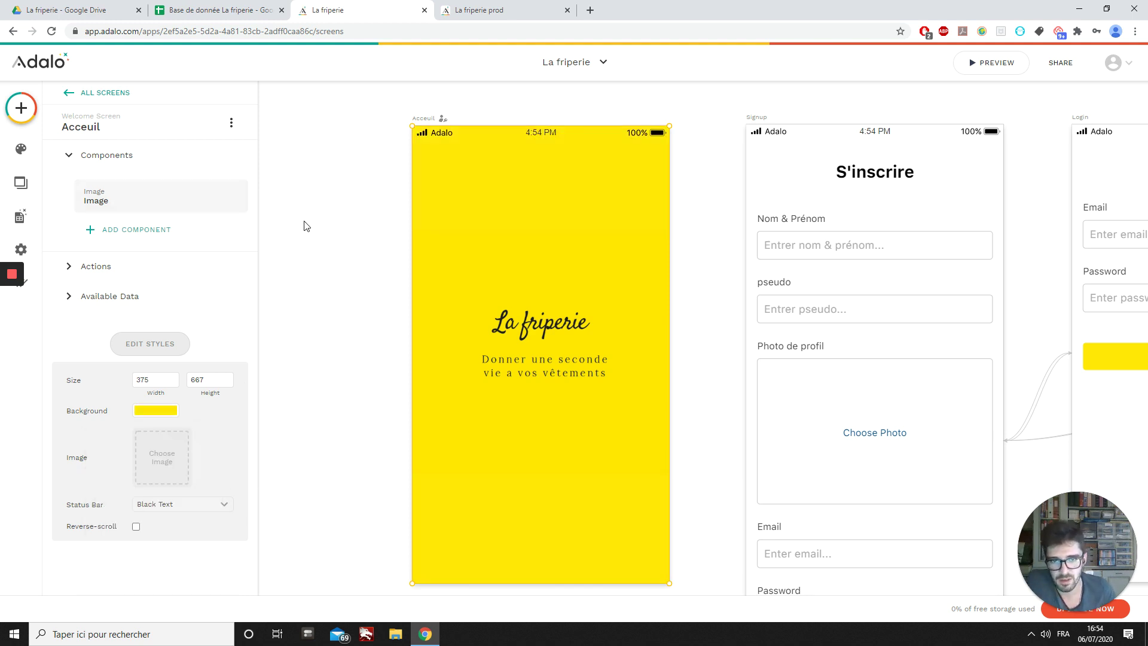
Add a button component to the Acceuil screen, centred just below the logo's tagline.
scroll(303, 230, "down", 2)
left_click(21, 107)
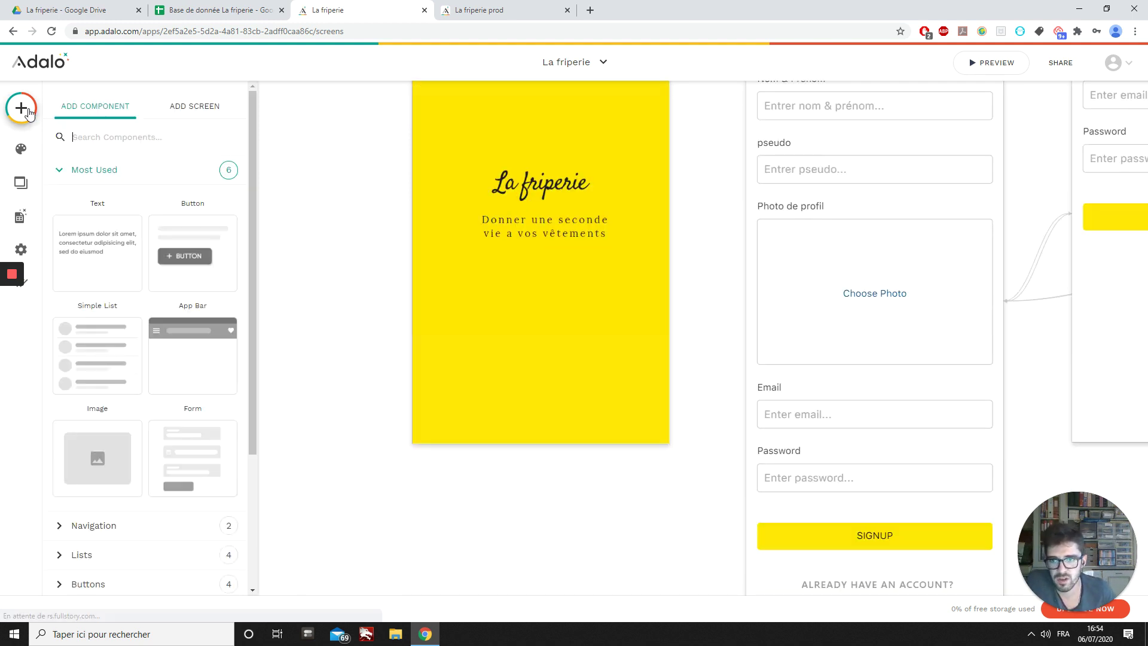
left_click_drag(212, 284, 541, 279)
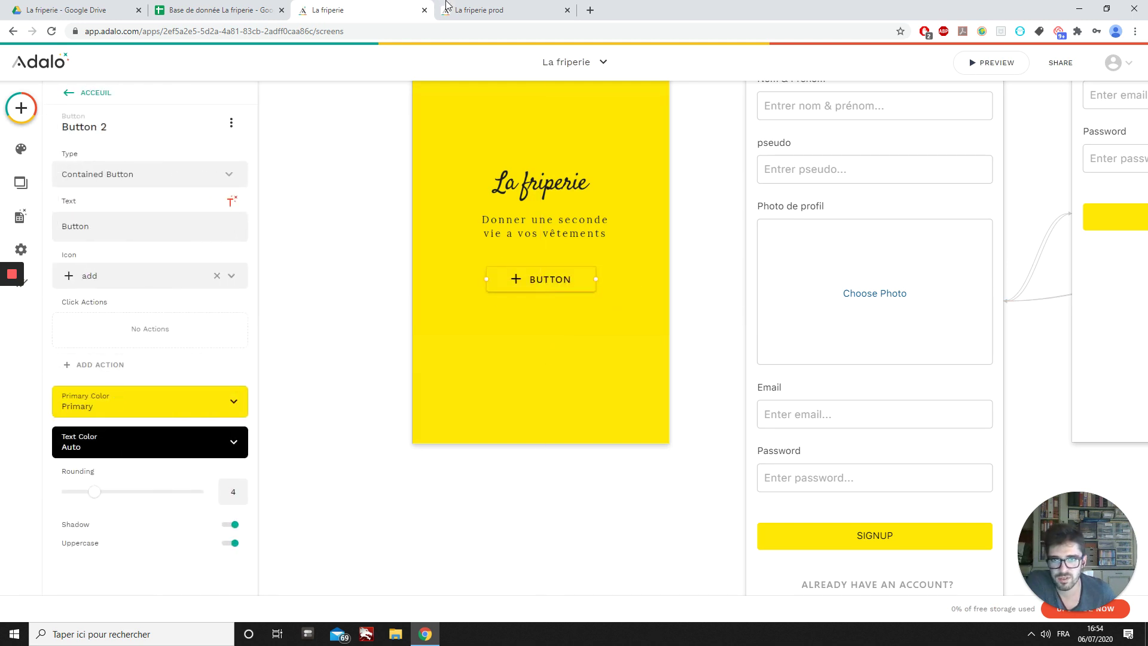
Copy the blue colour code from the Base de donnée La friperie sheet and set the new button's primary colour to #004e89.
left_click(194, 7)
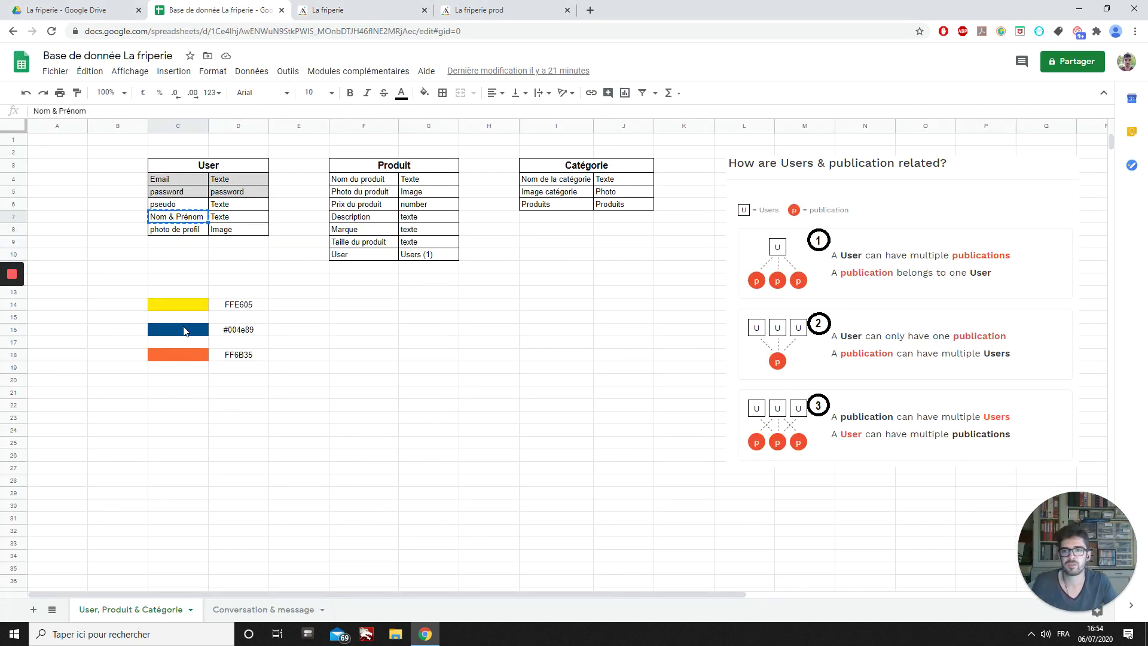
left_click(247, 333)
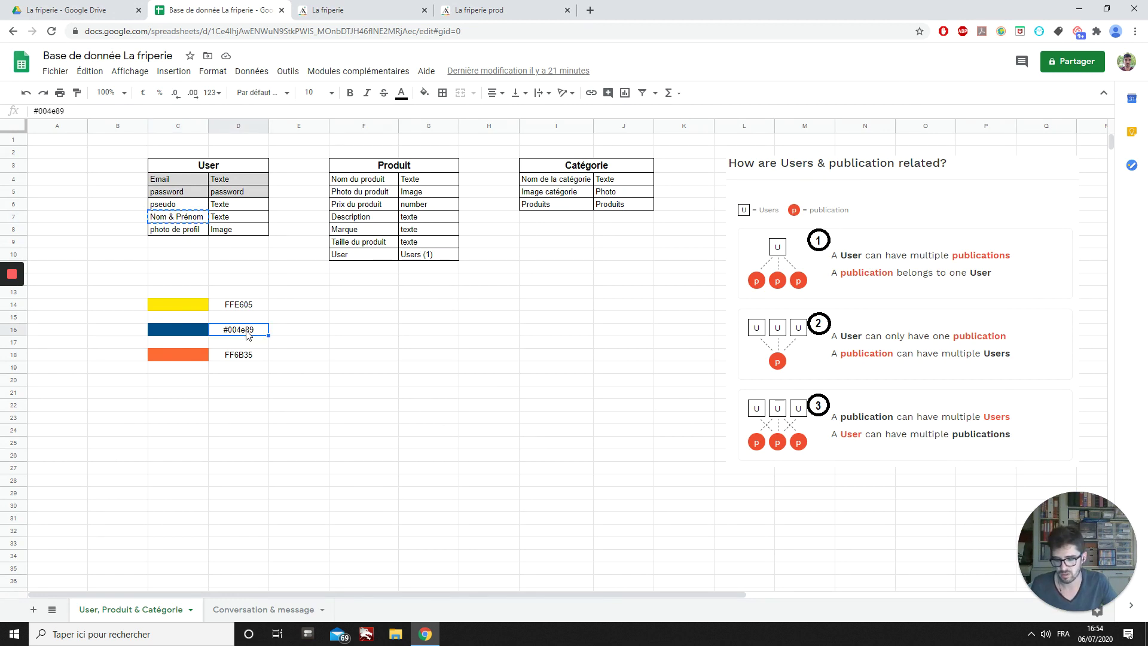
left_click(344, 11)
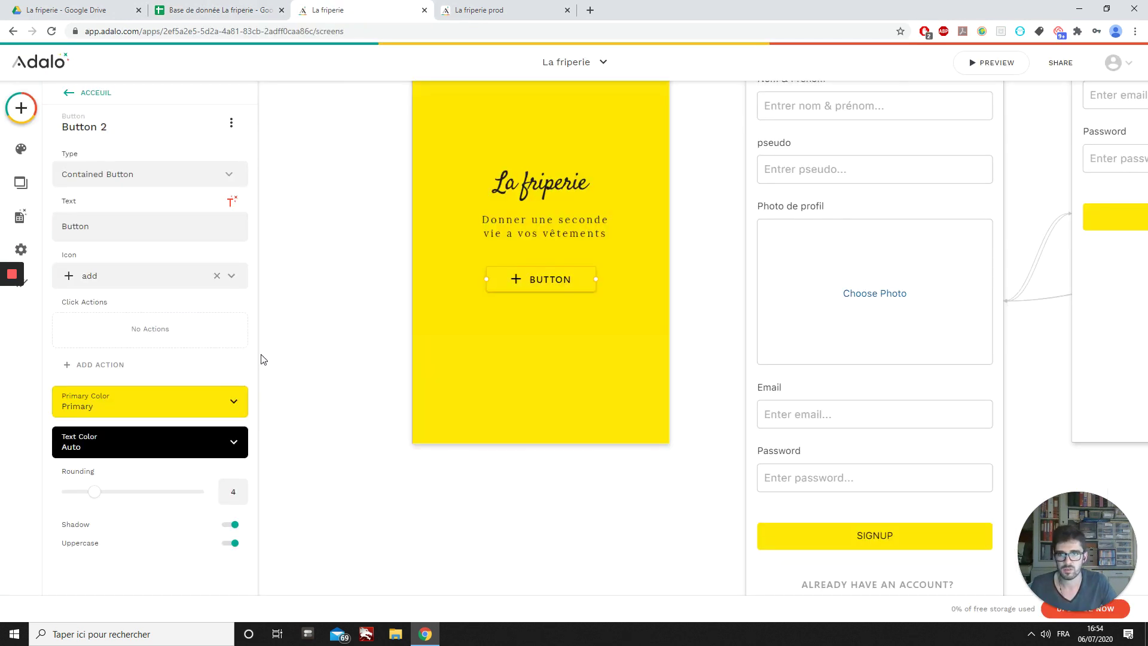
left_click(175, 399)
double_click(144, 549)
type("#004e89")
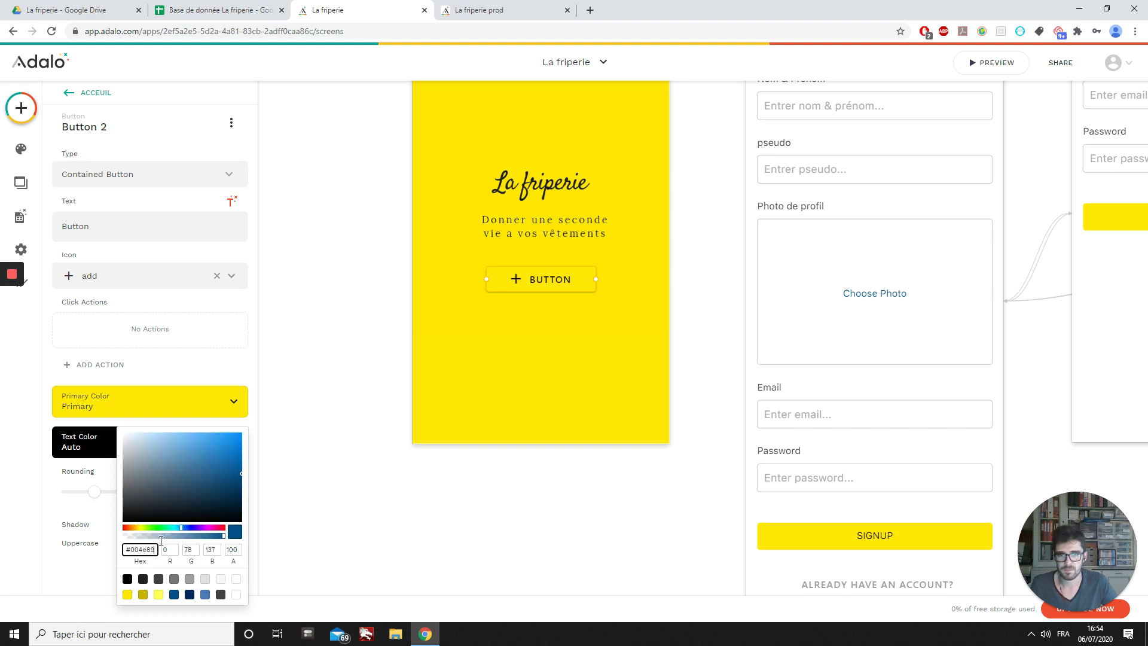
left_click(96, 279)
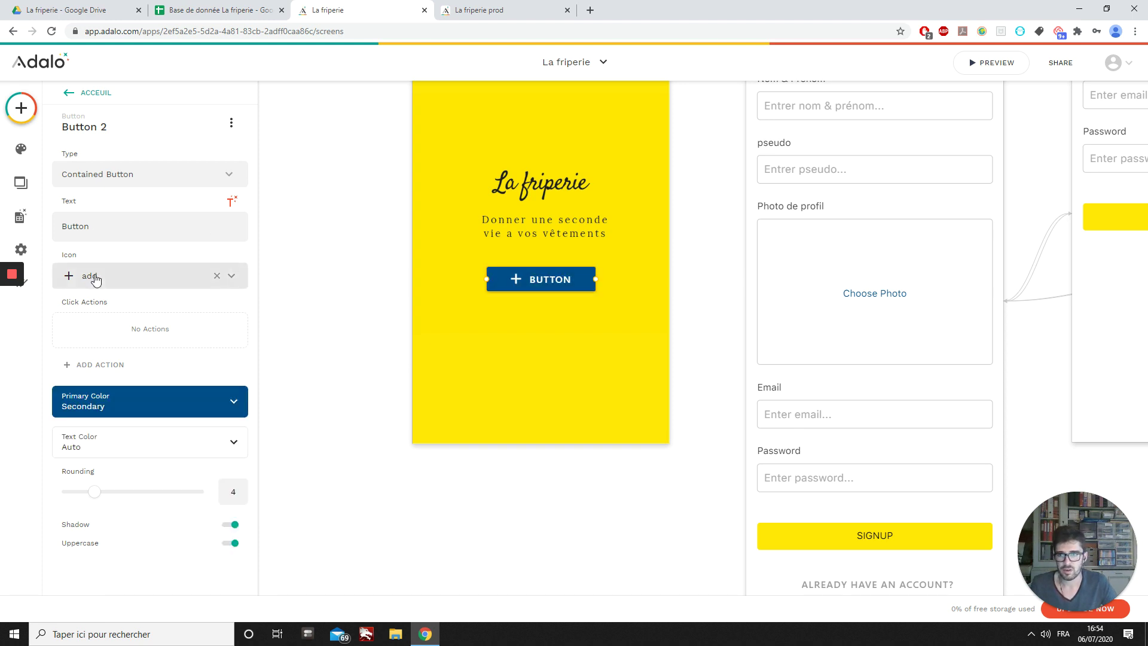
Find the shopping_basket icon by searching "sho" and use it as the Acceuil button's icon.
left_click(96, 279)
type("sho")
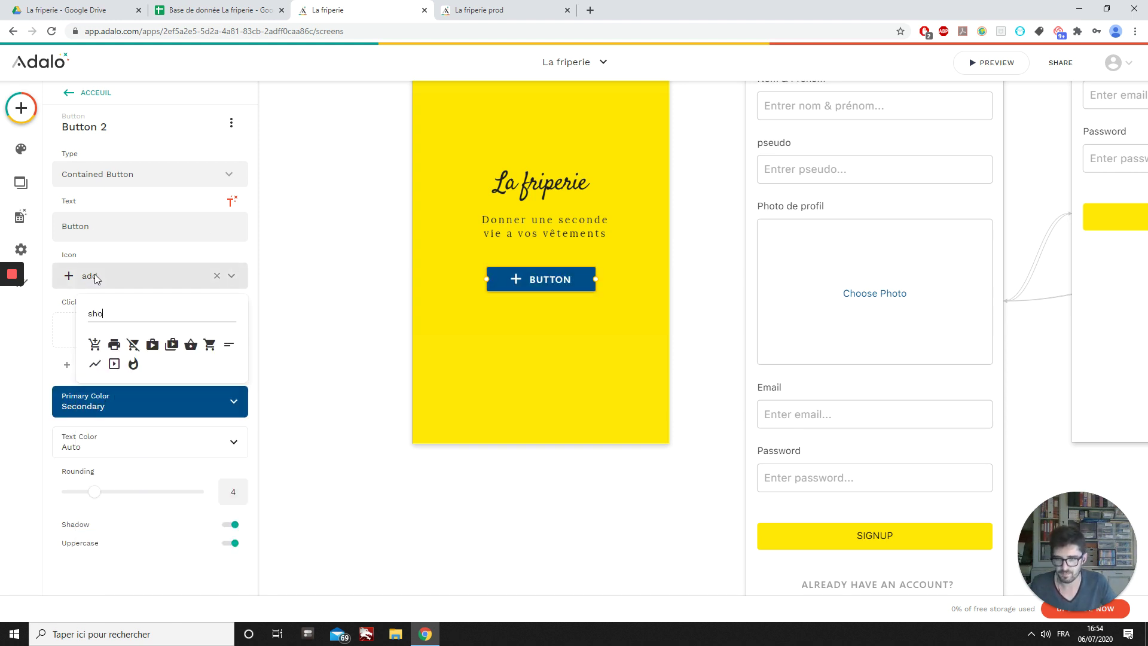
left_click(191, 345)
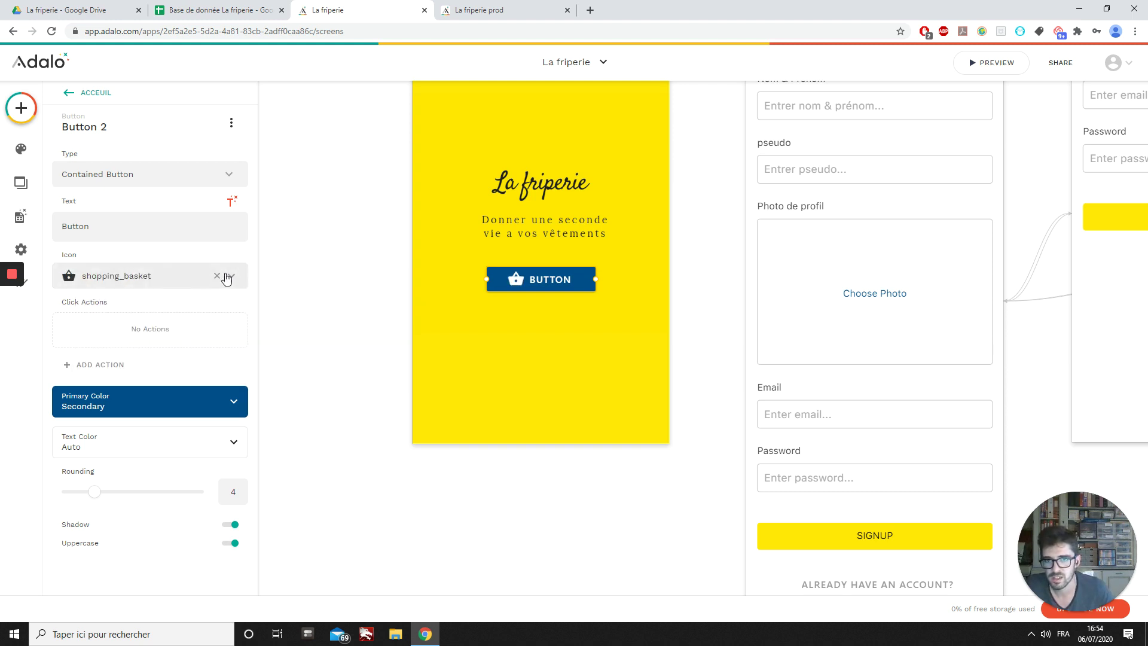
Replace the Acceuil button's text with "Commencer".
key("BackSpace")
key("BackSpace")
key("BackSpace")
key("BackSpace")
key("BackSpace")
key("BackSpace")
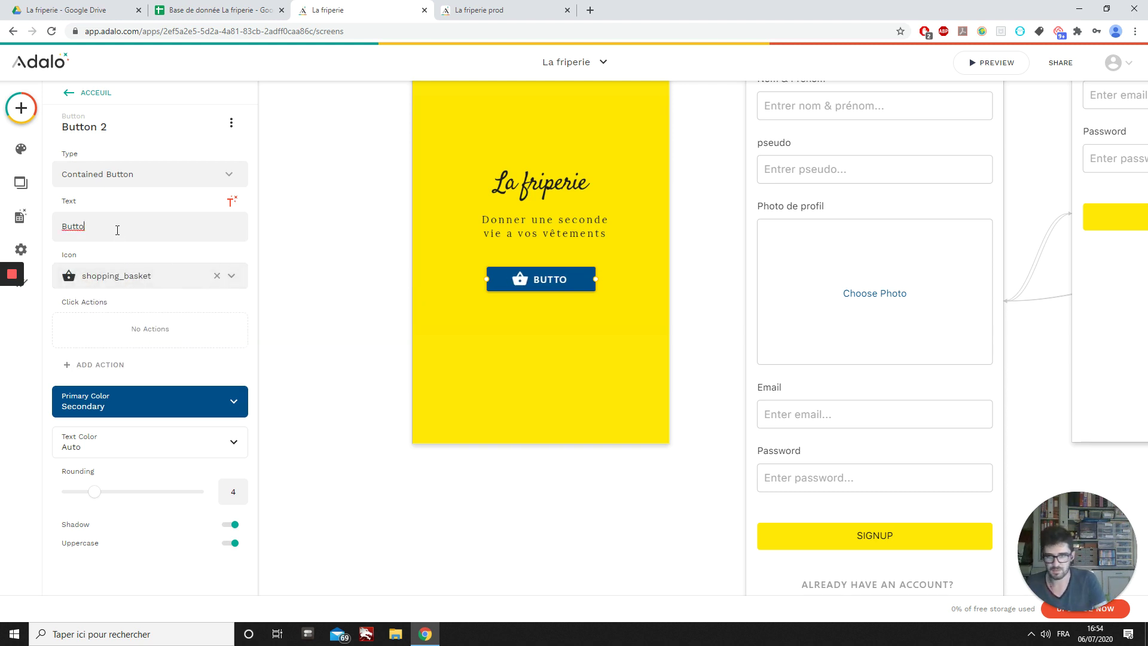
type("Commencer")
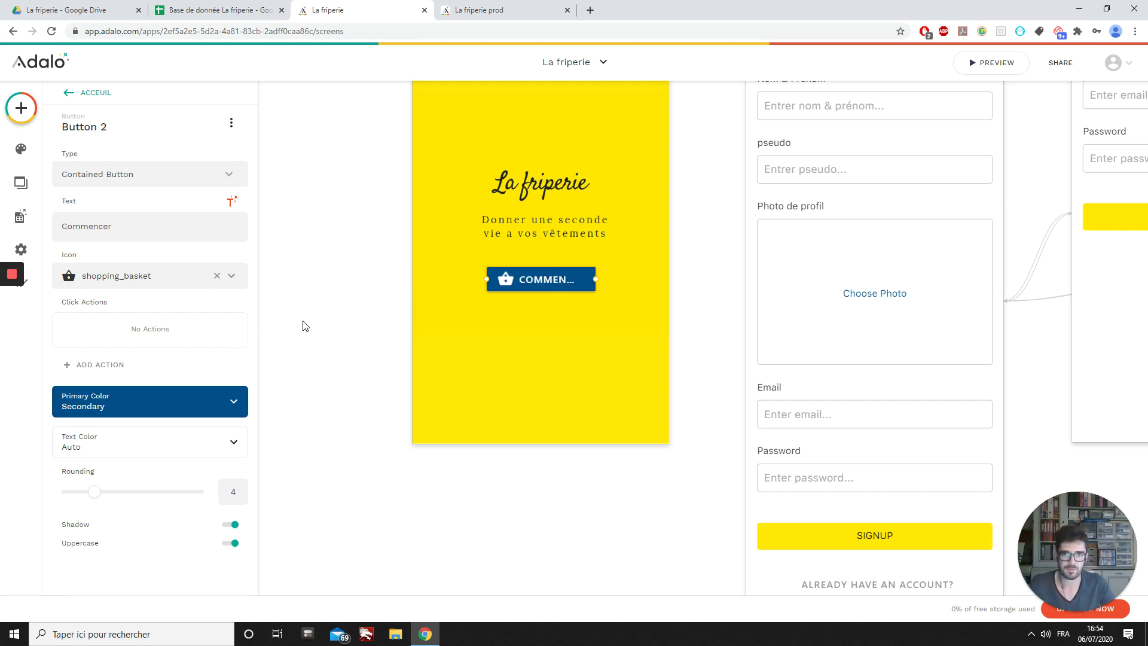
Widen the Commencer button until its label fits, keep it centred, and place it slightly lower beneath the tagline.
left_click_drag(596, 279, 535, 283)
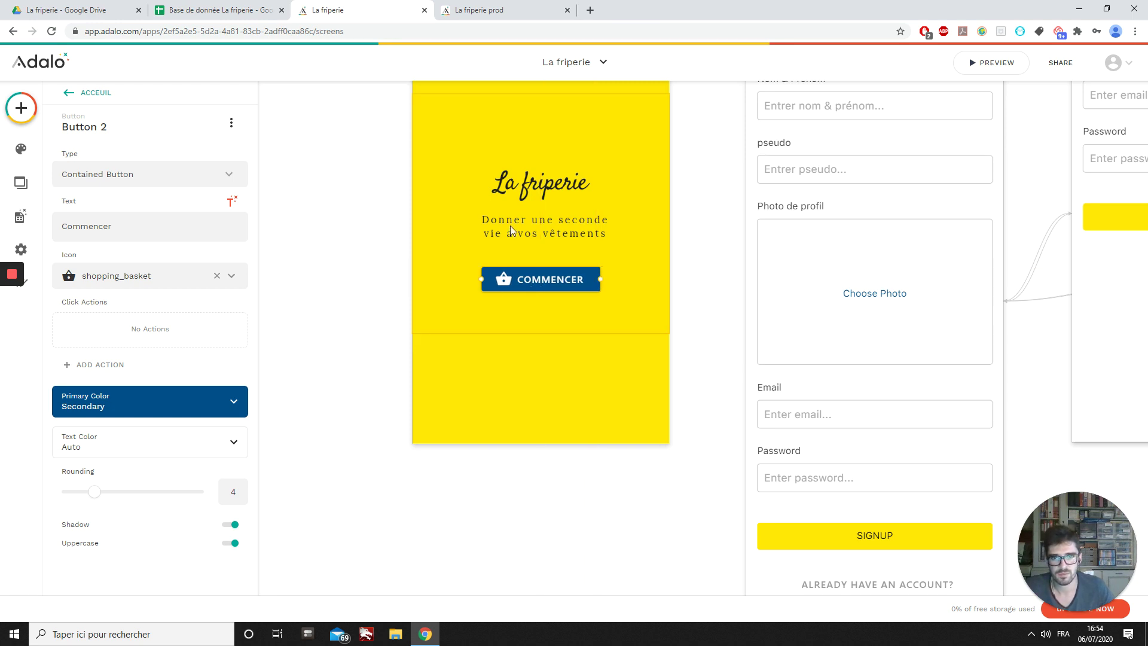
scroll(515, 251, "up", 2)
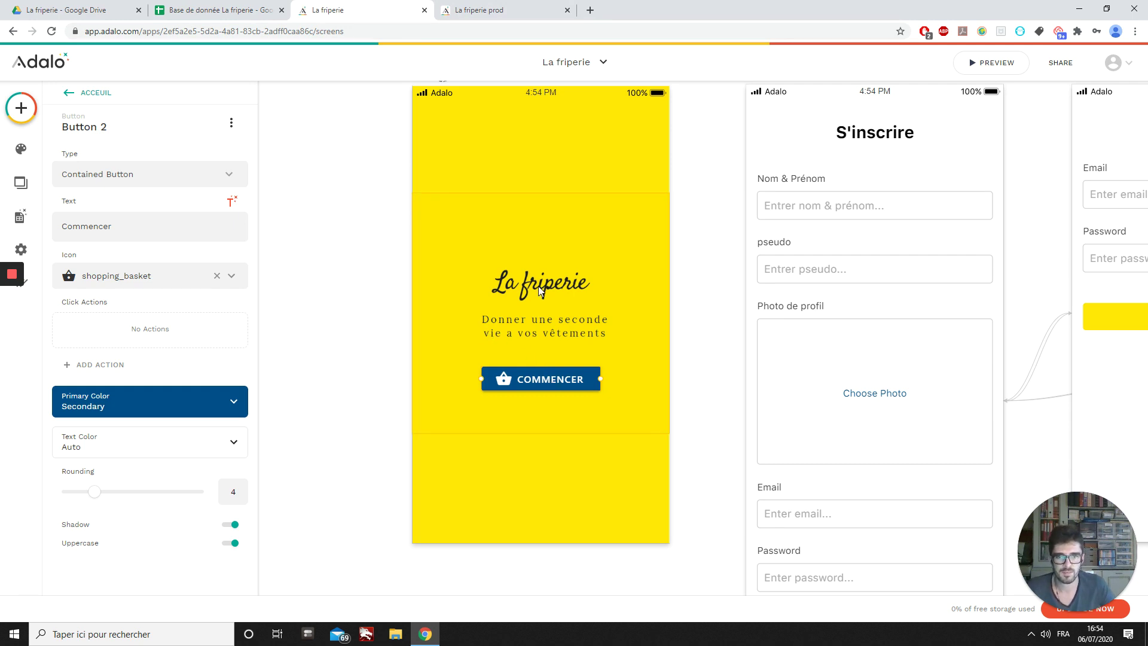
left_click_drag(543, 385, 540, 400)
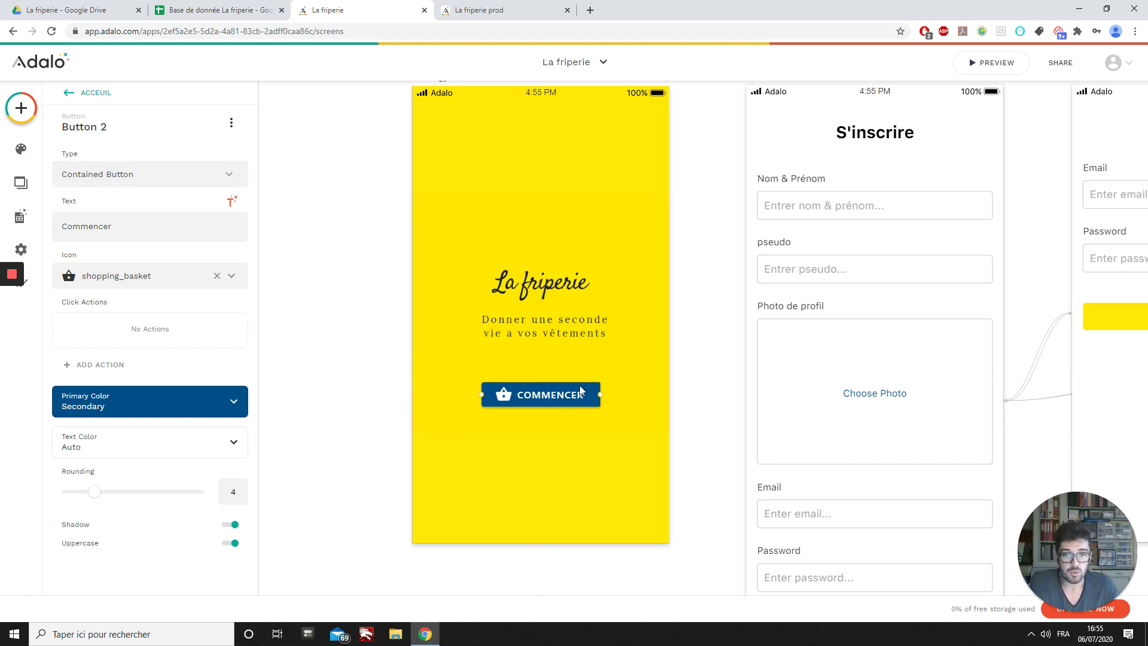
left_click(30, 126)
left_click(31, 121)
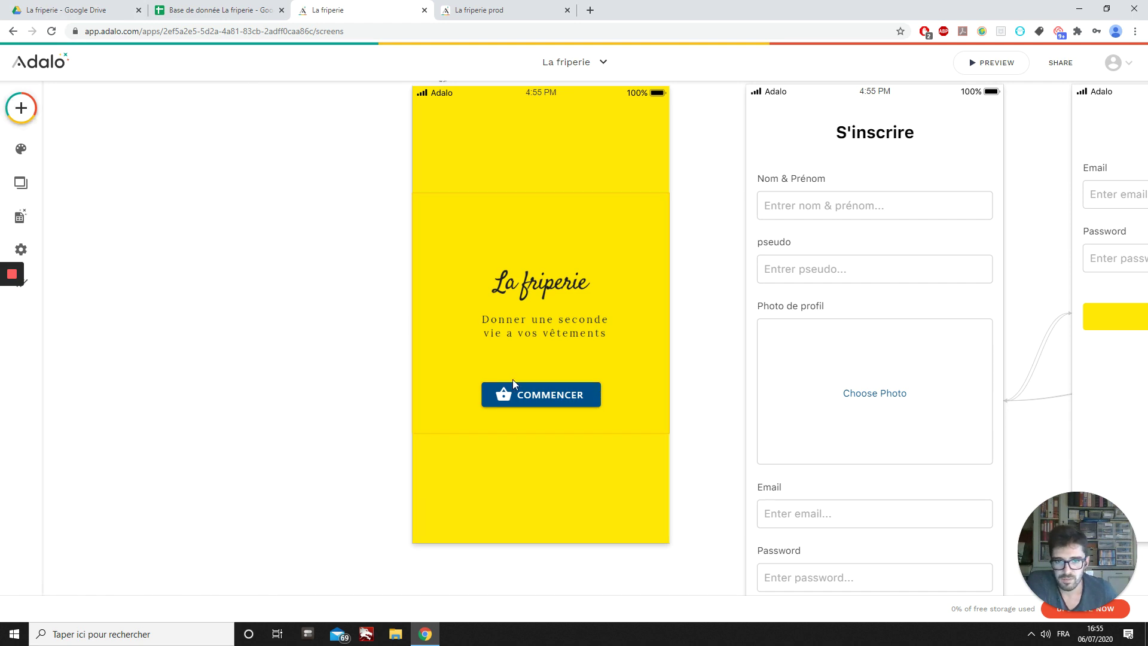
Give the Commencer button a click action that links to the Signup screen.
left_click(522, 393)
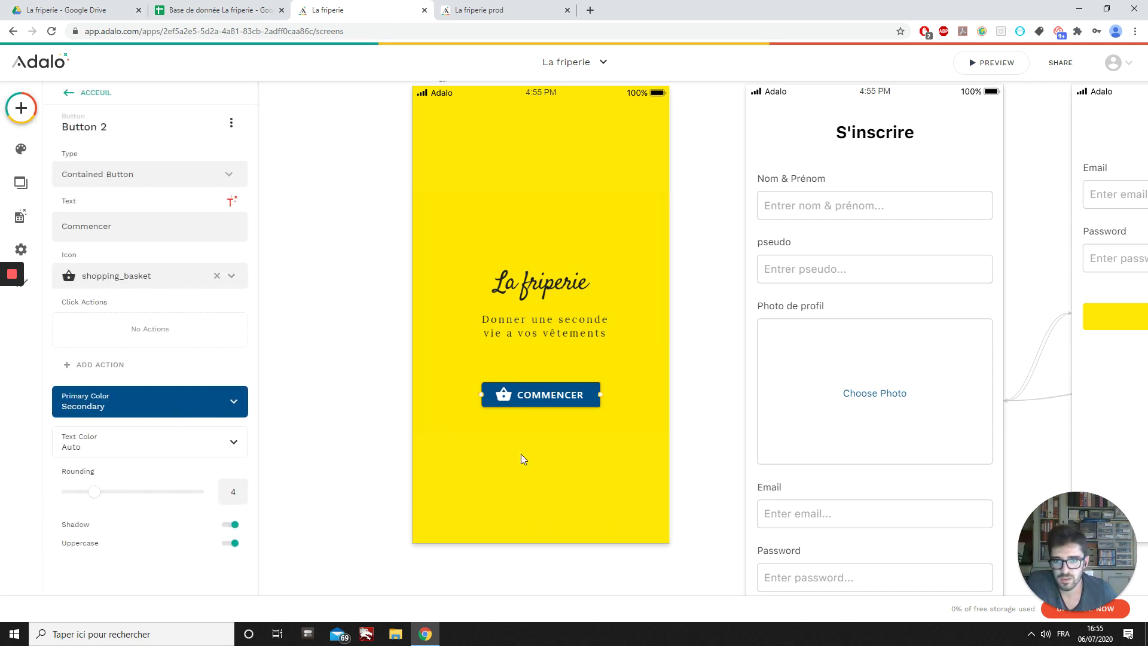
left_click(133, 364)
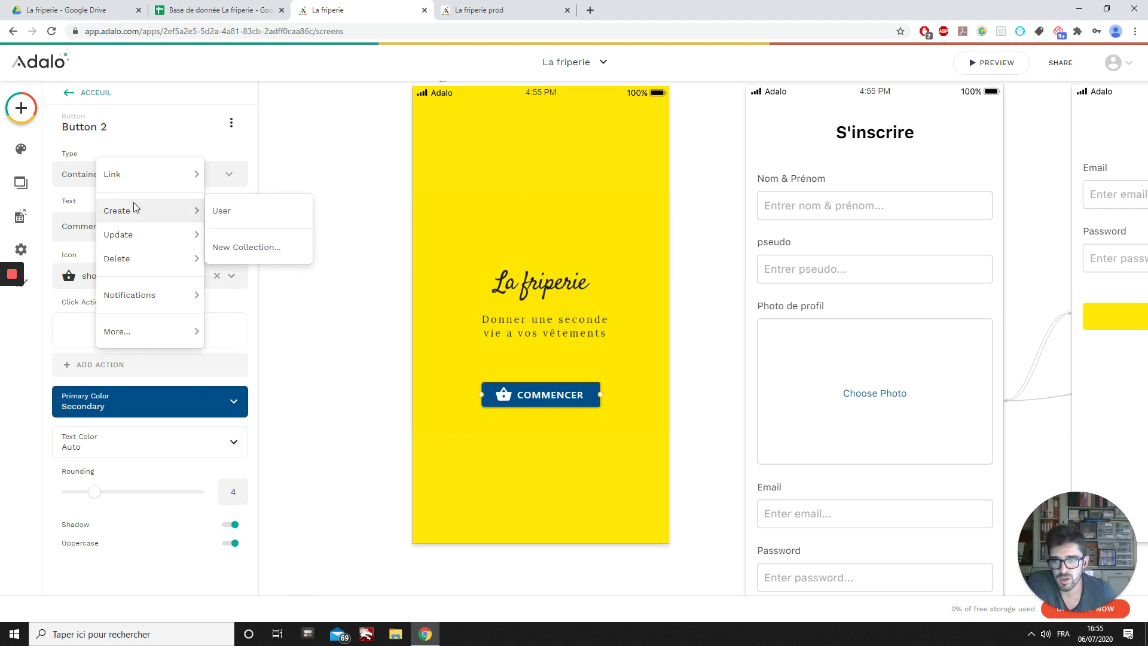
mouse_move(141, 182)
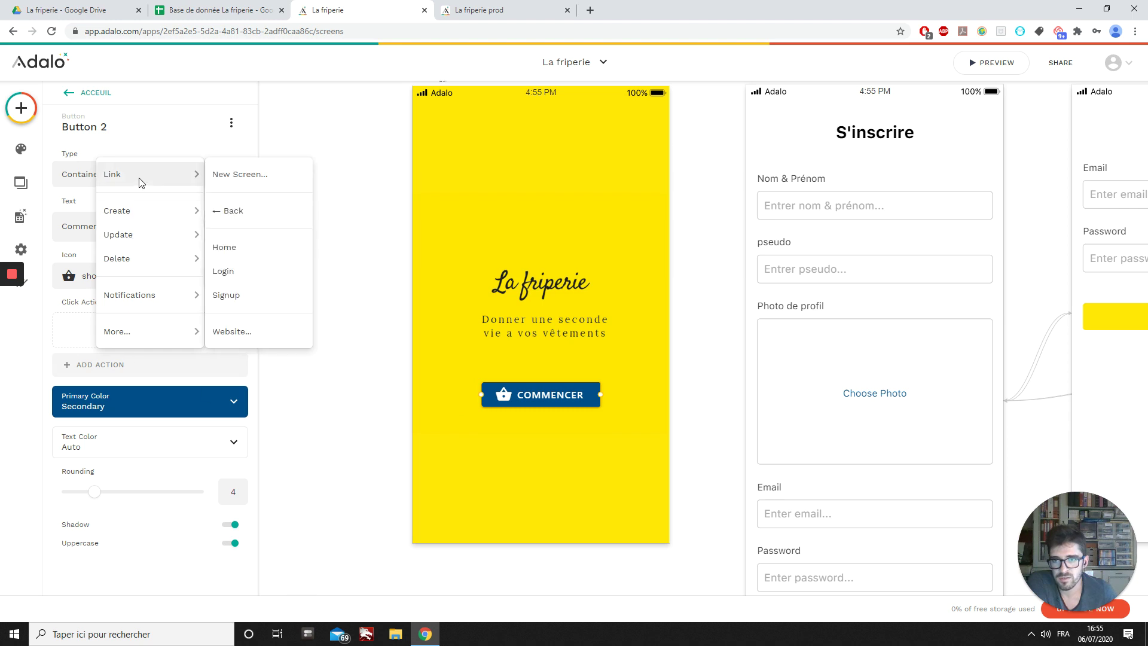
left_click(232, 294)
left_click(201, 478)
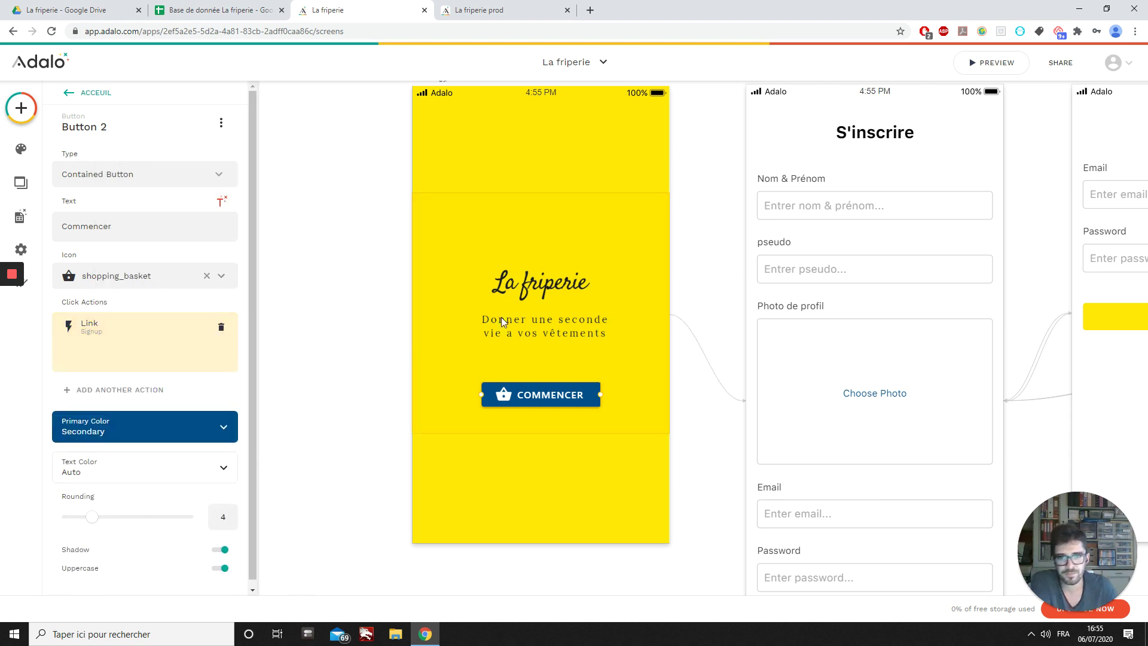
left_click(697, 163)
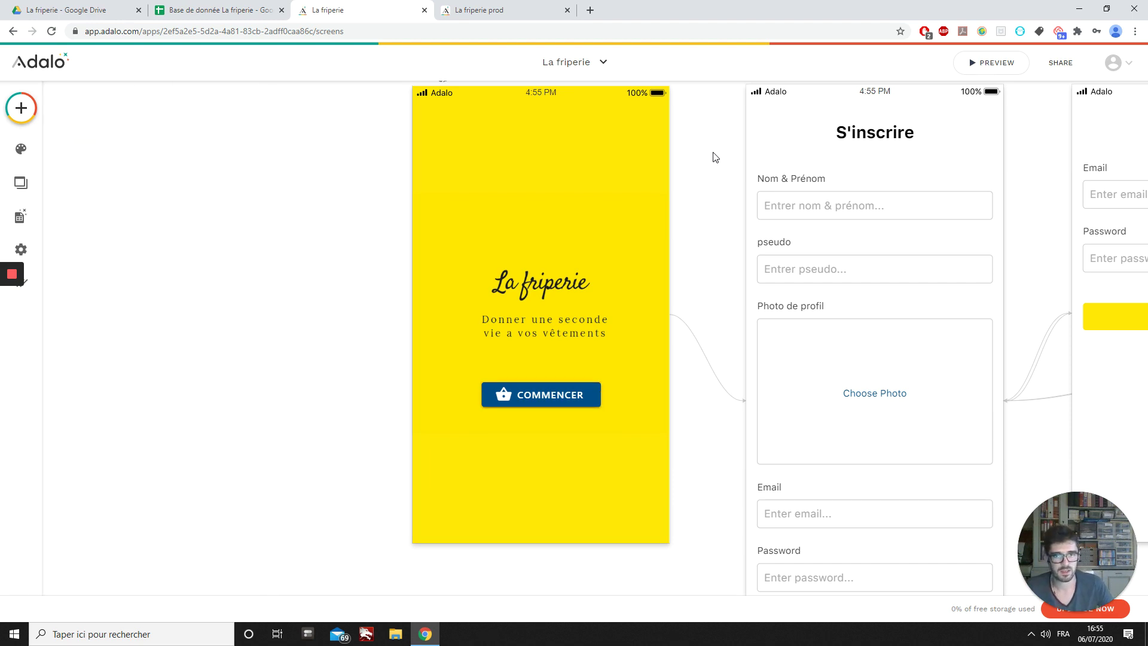
Change the title of the Home screen's app bar to "La friperie".
scroll(716, 158, "down", 3)
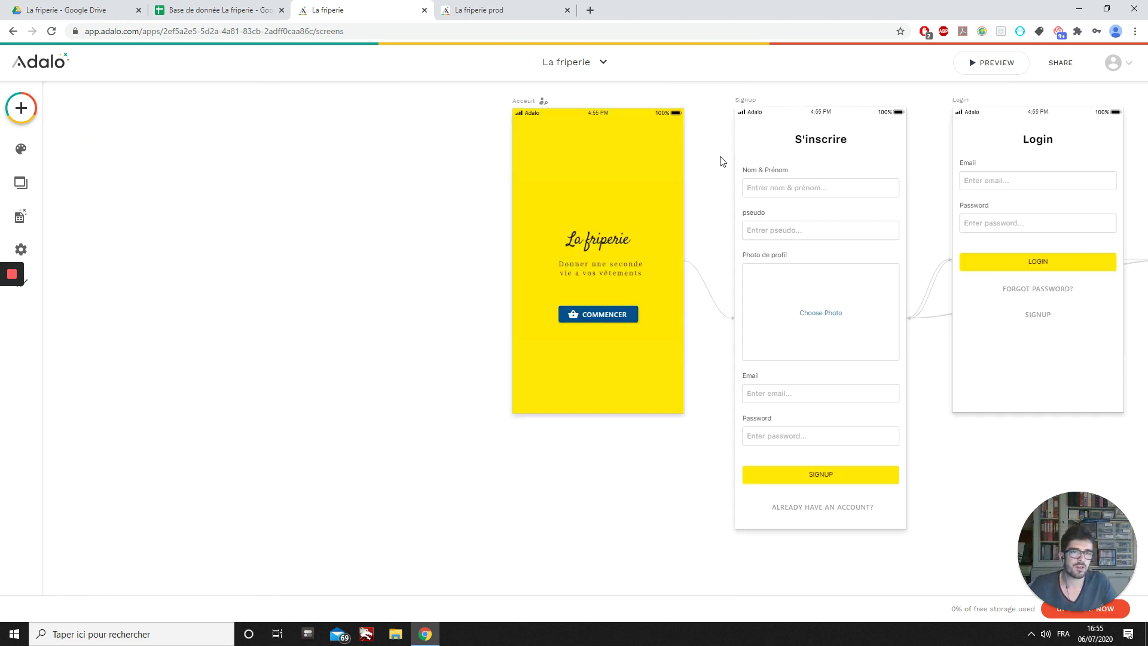
scroll(713, 163, "right", 3)
scroll(711, 165, "right", 1)
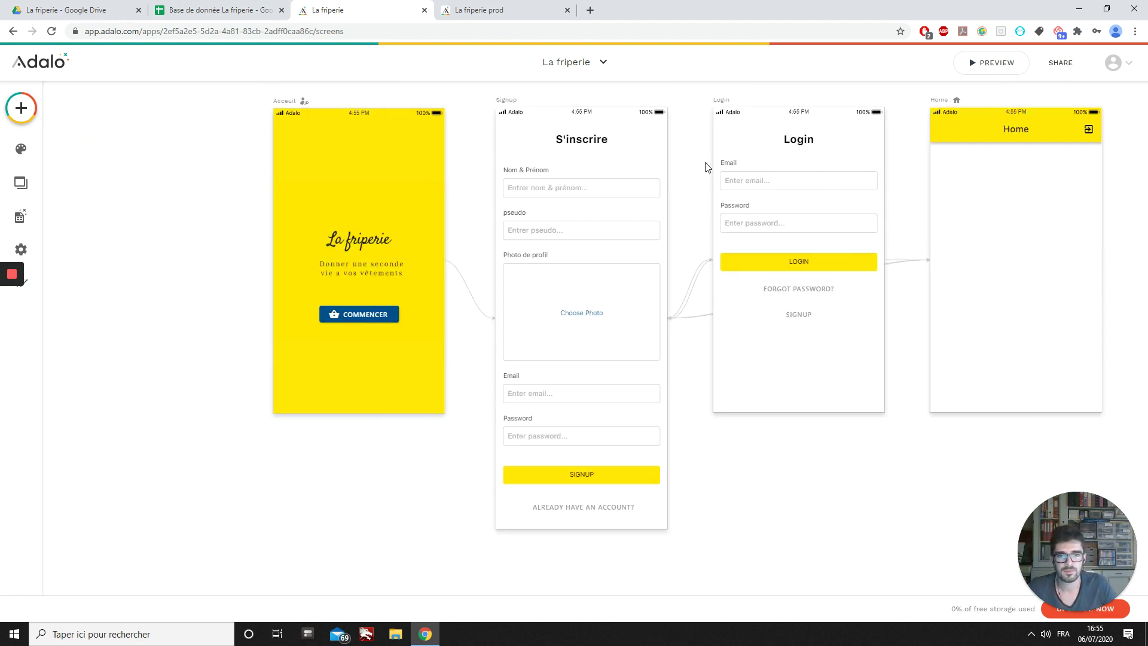
scroll(546, 253, "up", 1)
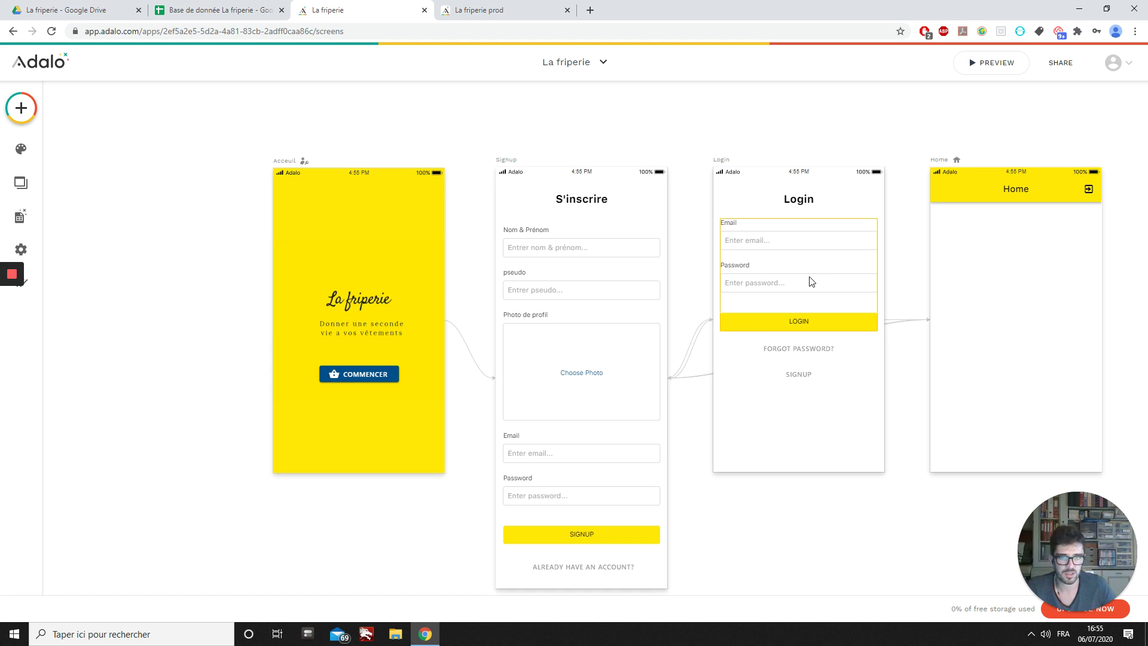
scroll(908, 277, "up", 1)
scroll(1044, 300, "right", 5)
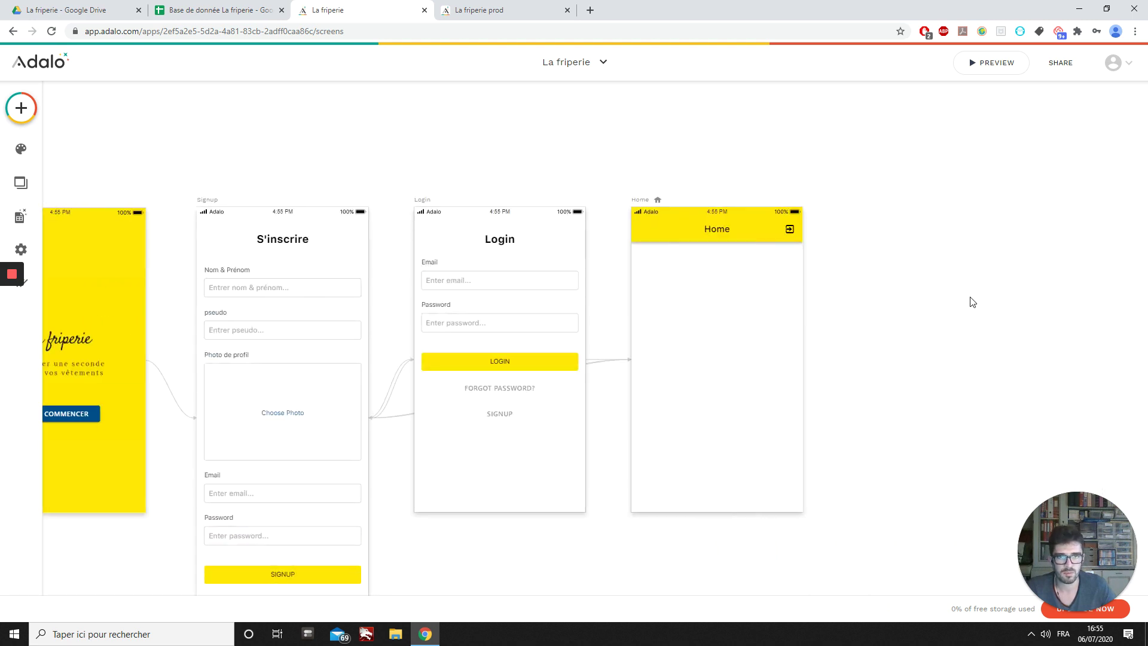
scroll(956, 306, "down", 1)
left_click(723, 196)
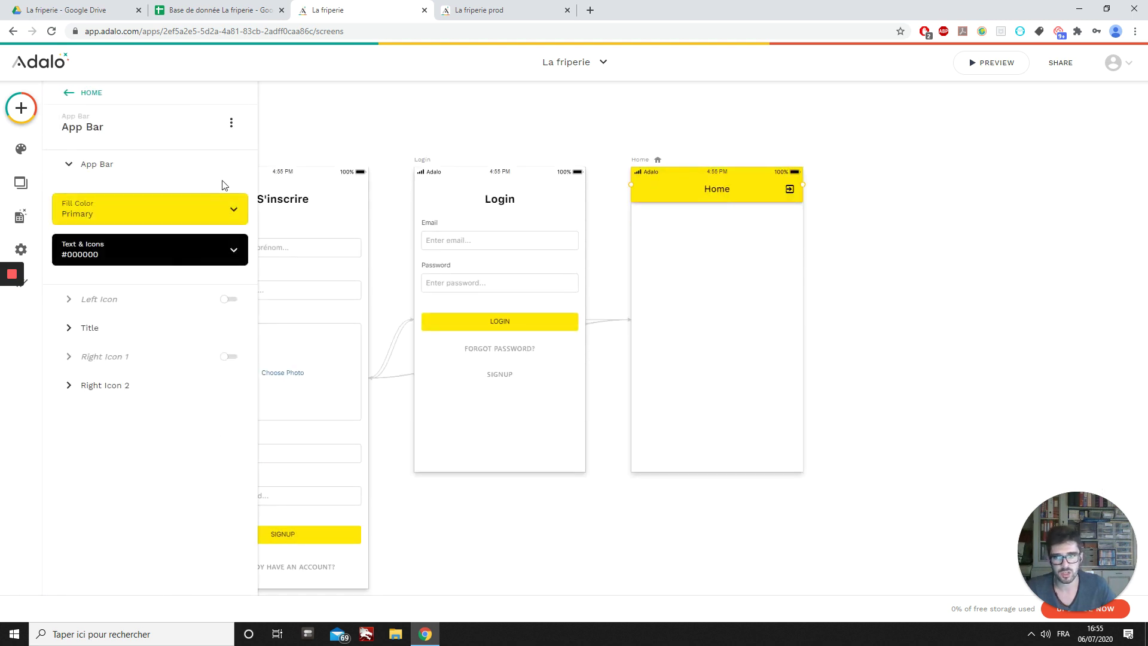
left_click(110, 329)
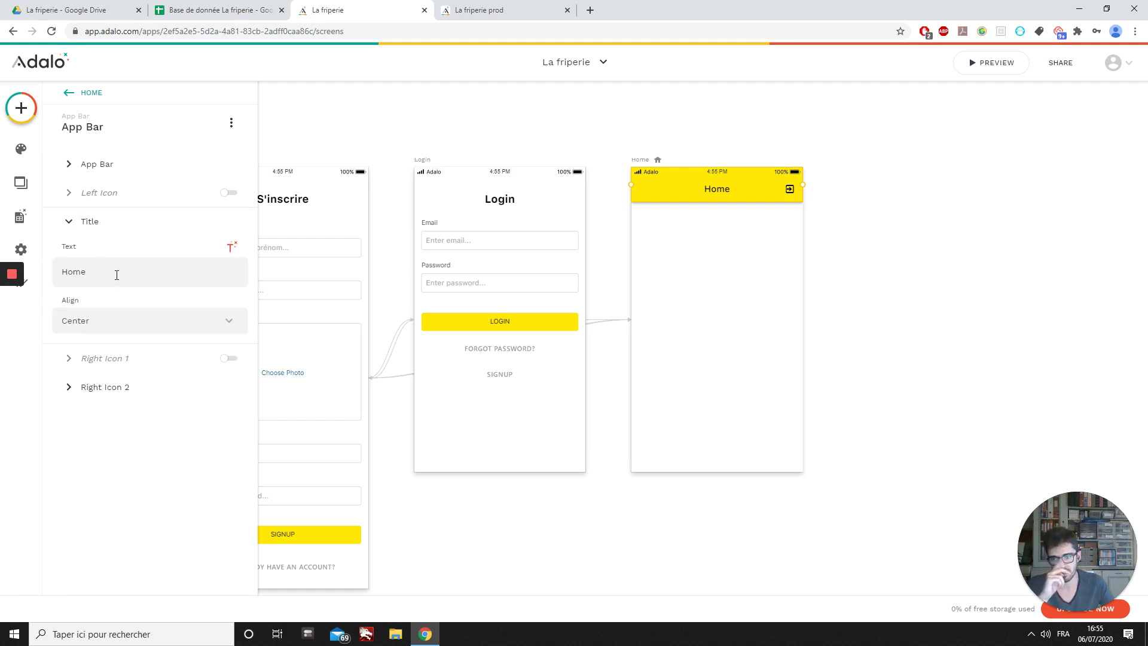
key("BackSpace")
key("BackSpace")
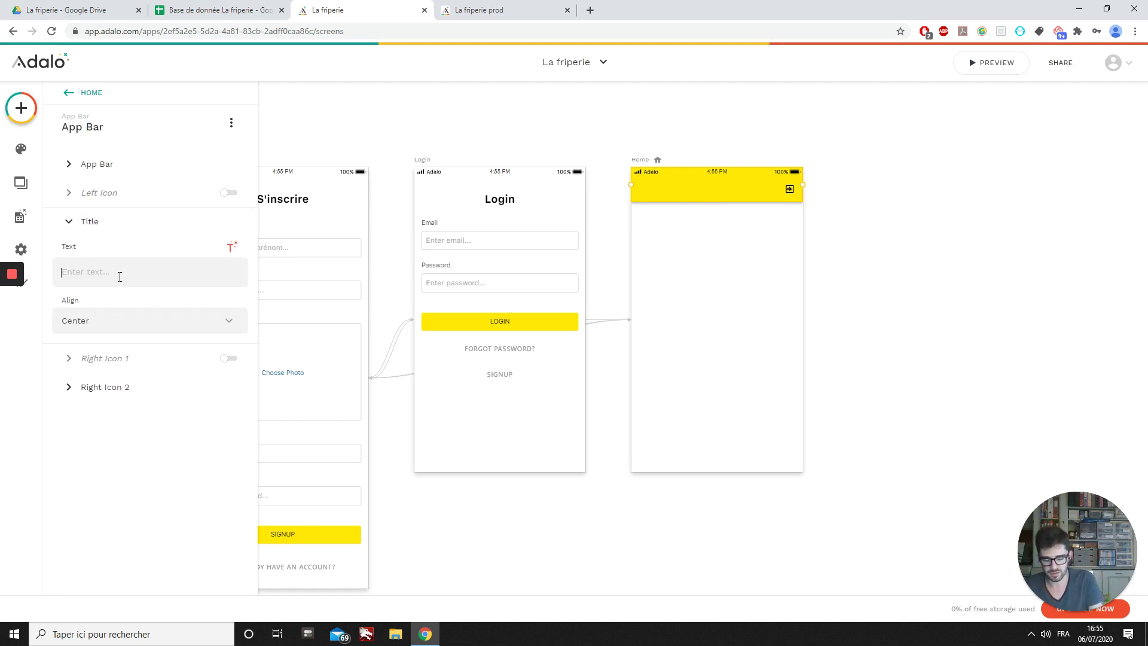
type("La fri")
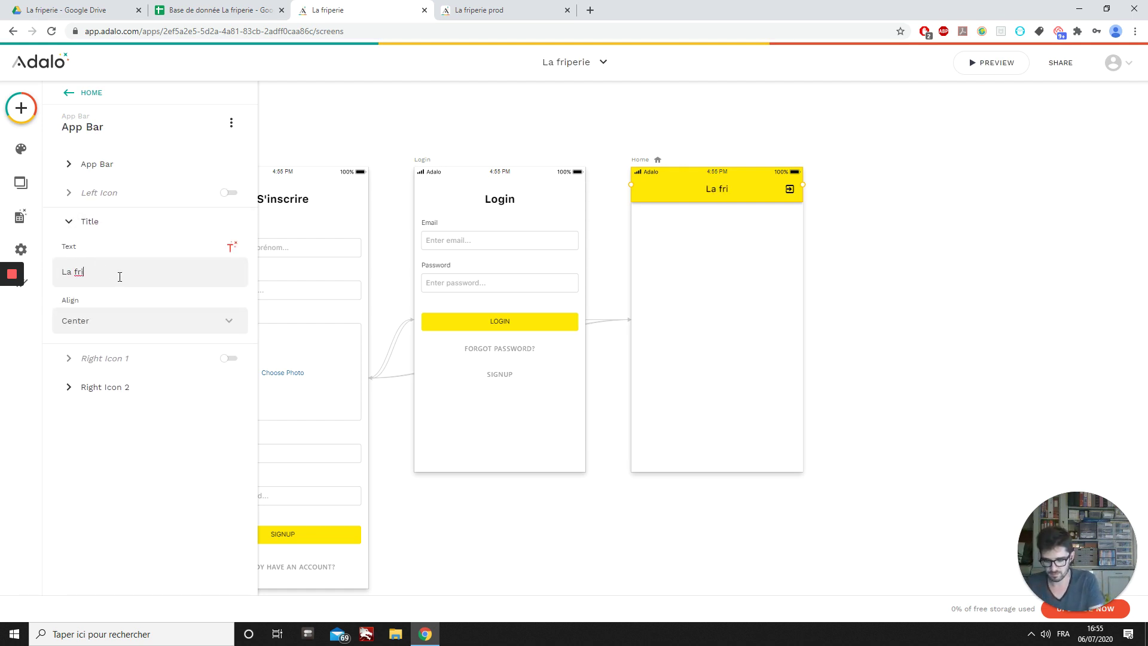
type("perie")
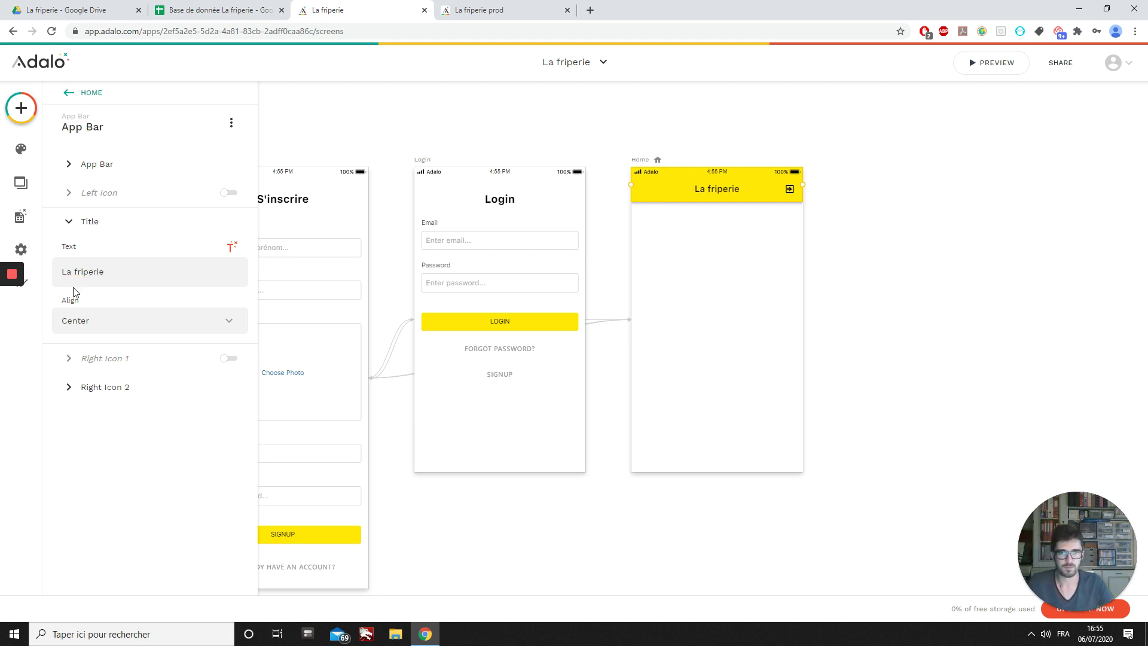
left_click(493, 119)
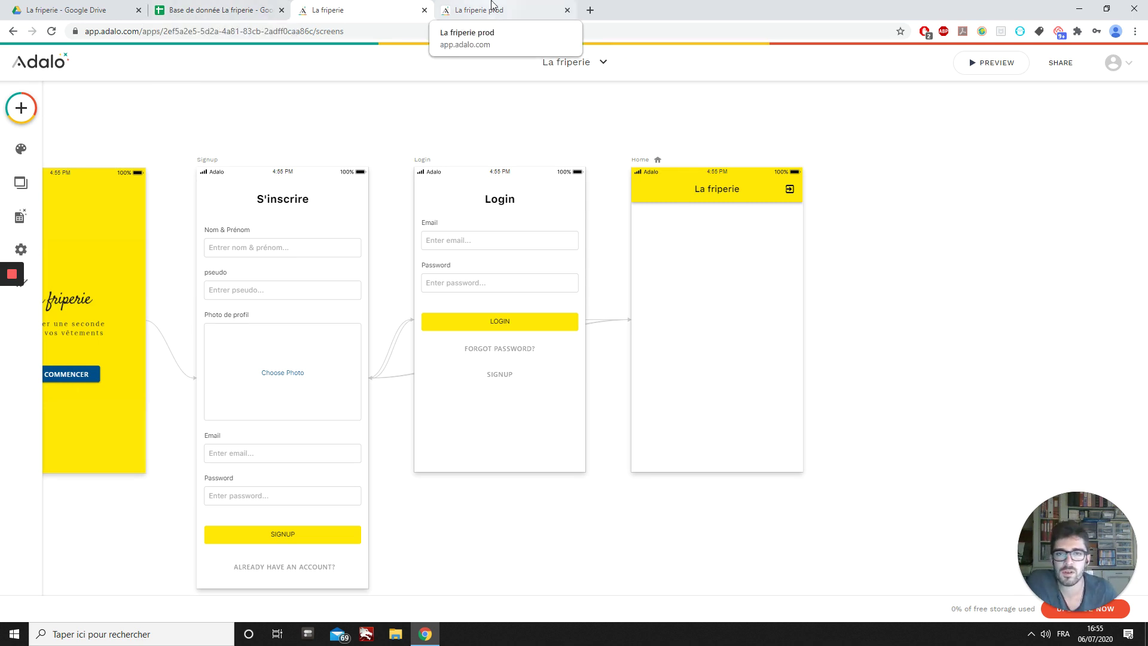
Examine the category and product lists on the Home screen of the La friperie prod app, and return to the La friperie app.
left_click(492, 5)
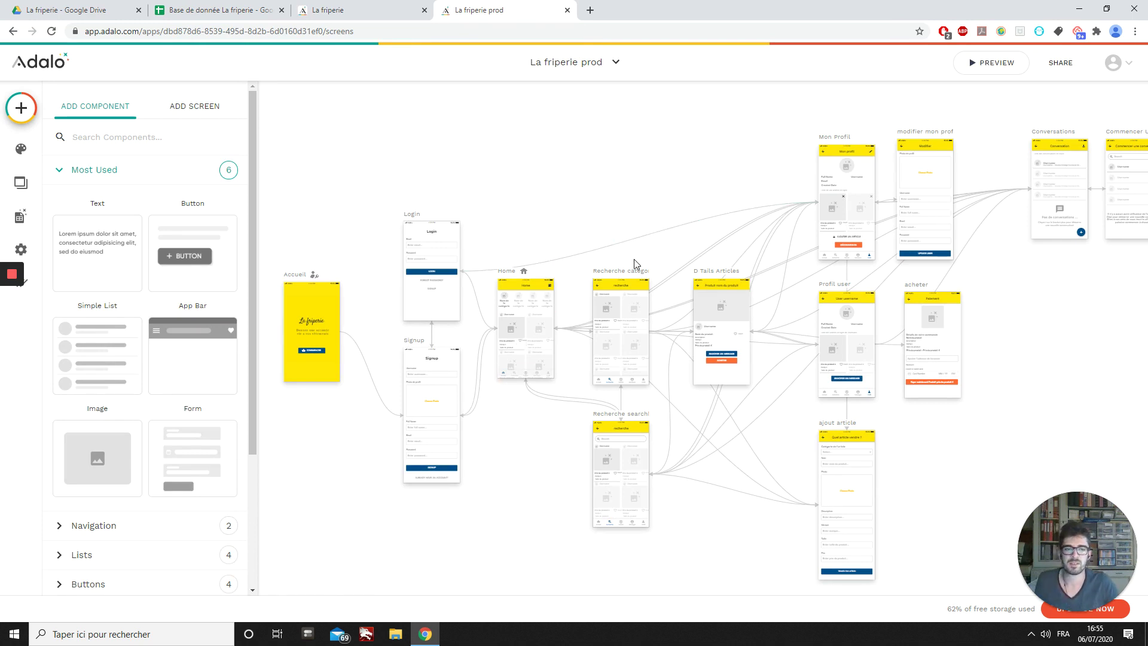
scroll(520, 358, "up", 3)
scroll(520, 360, "up", 3, "ctrl")
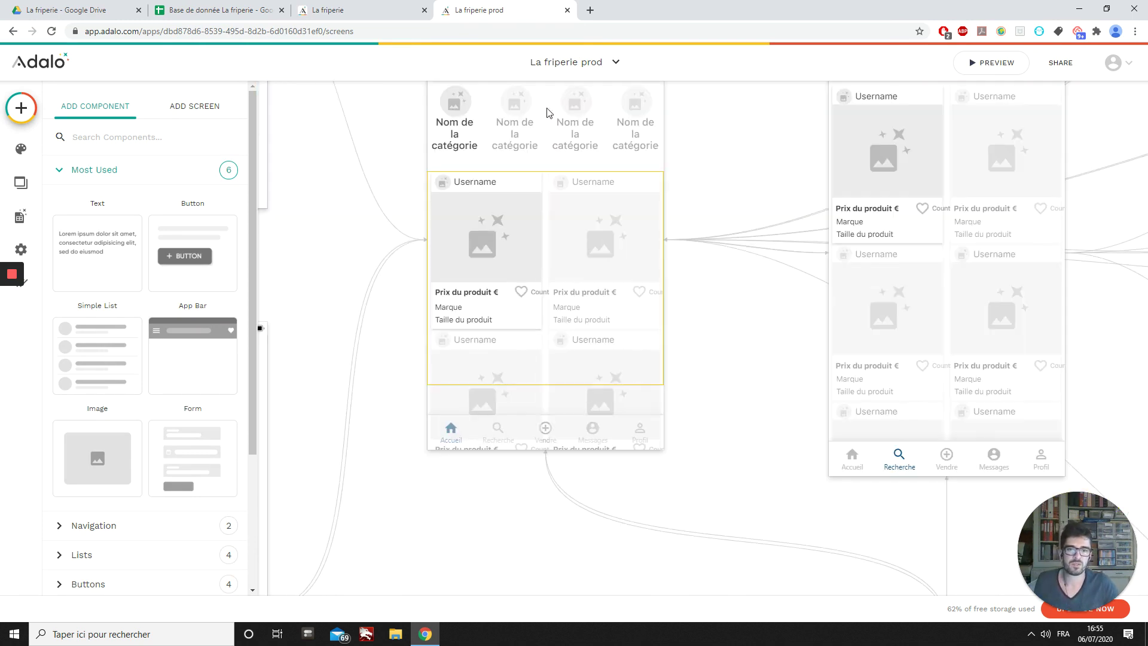
scroll(518, 249, "down", 3, "ctrl")
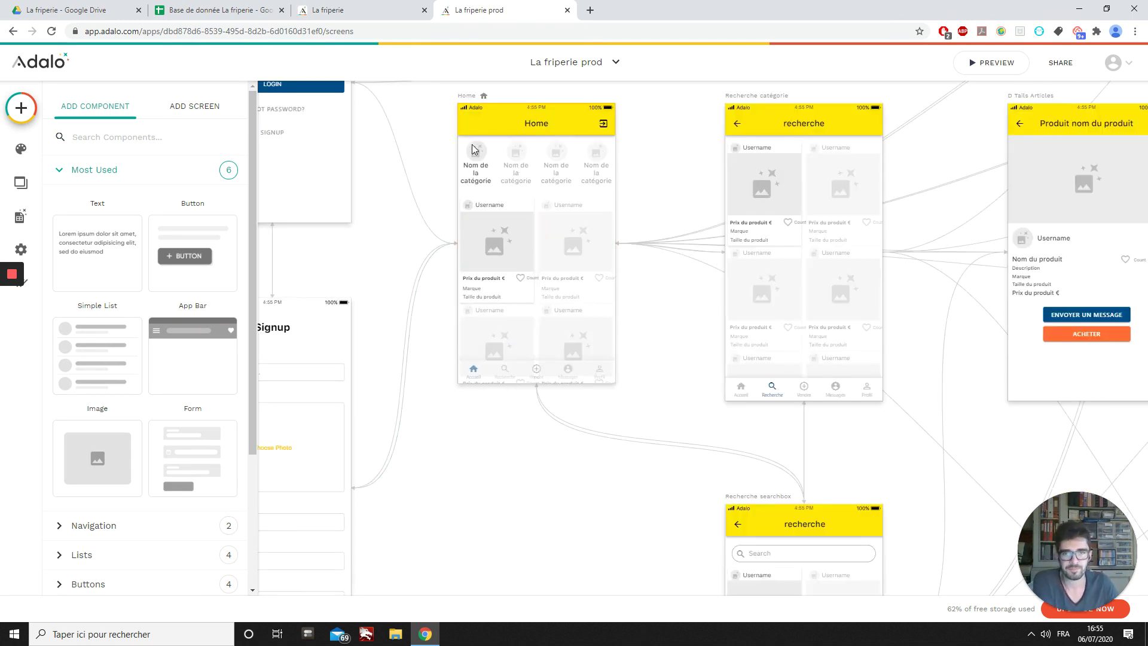
right_click(478, 167)
left_click(353, 7)
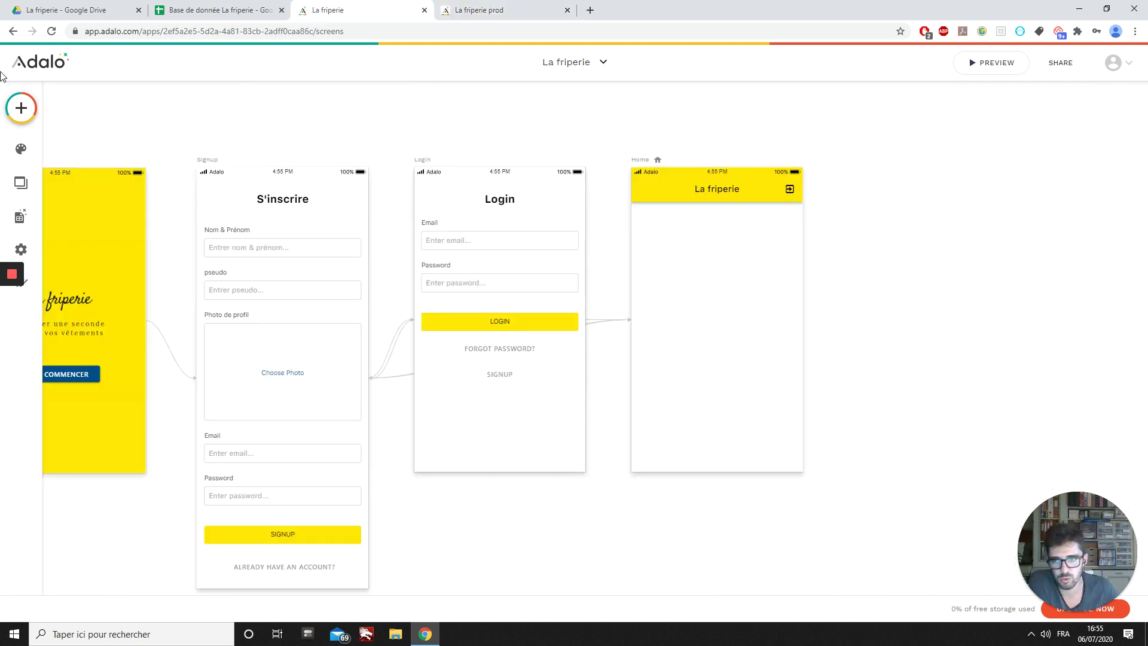
Add a database collection named "Produit".
left_click(22, 109)
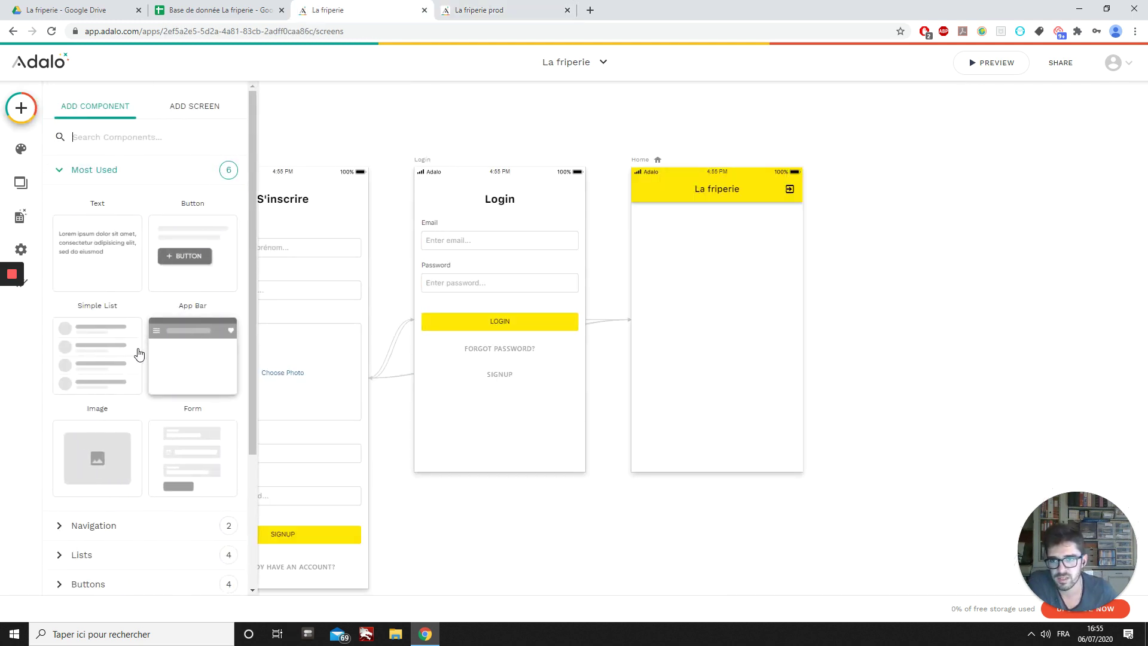
left_click(23, 216)
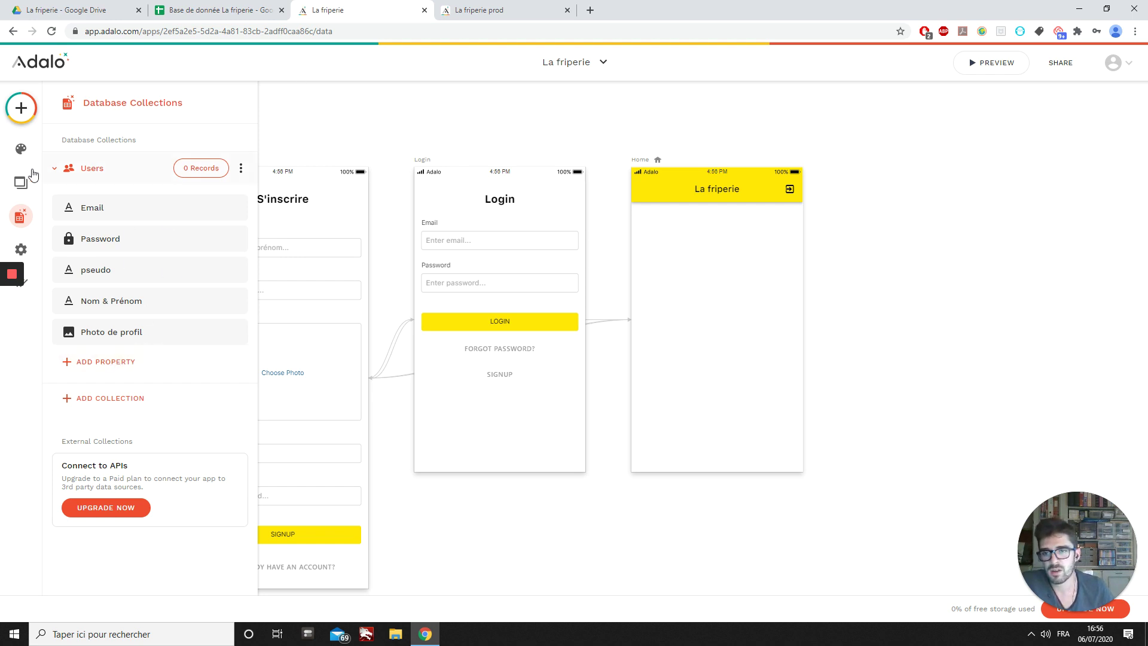
left_click(102, 399)
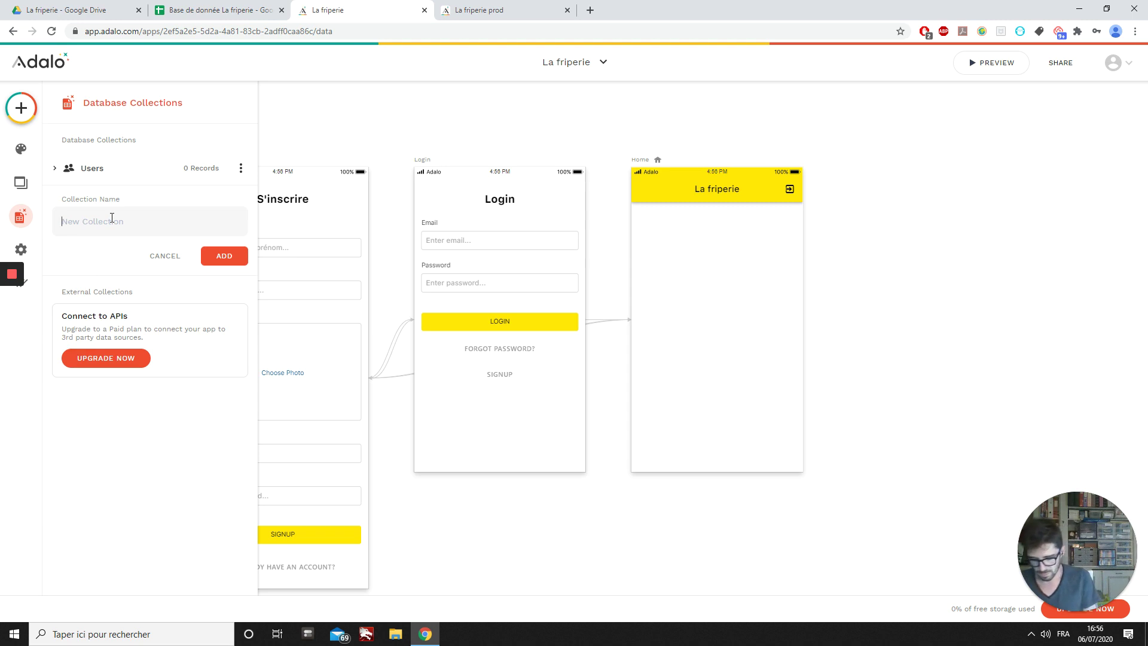
type("Produit")
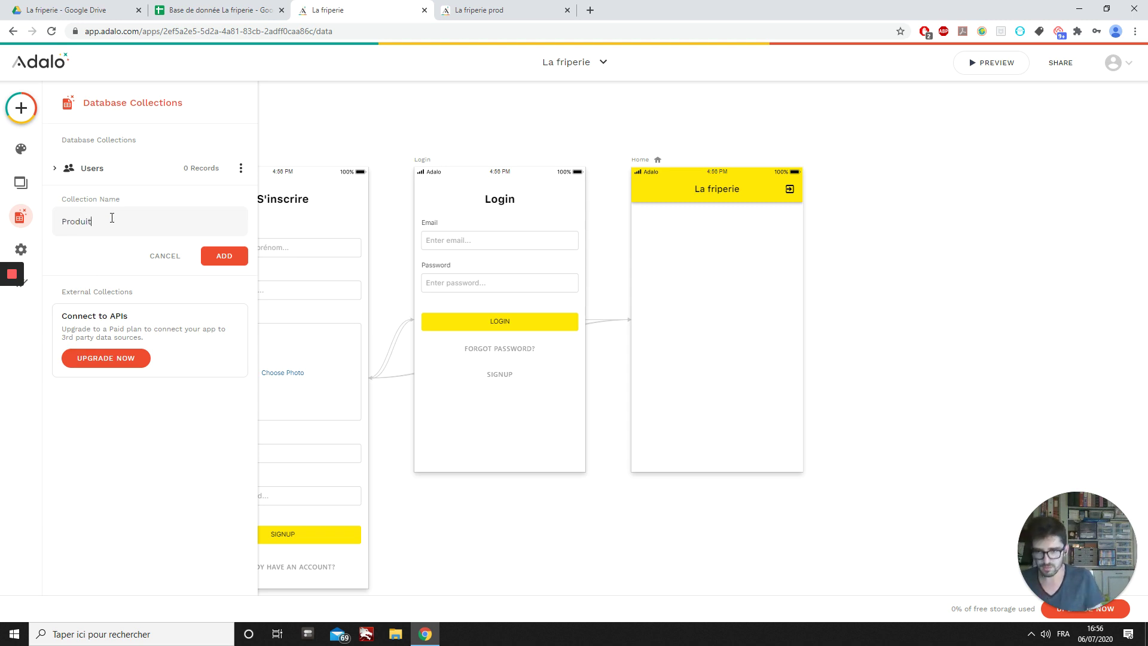
left_click(206, 259)
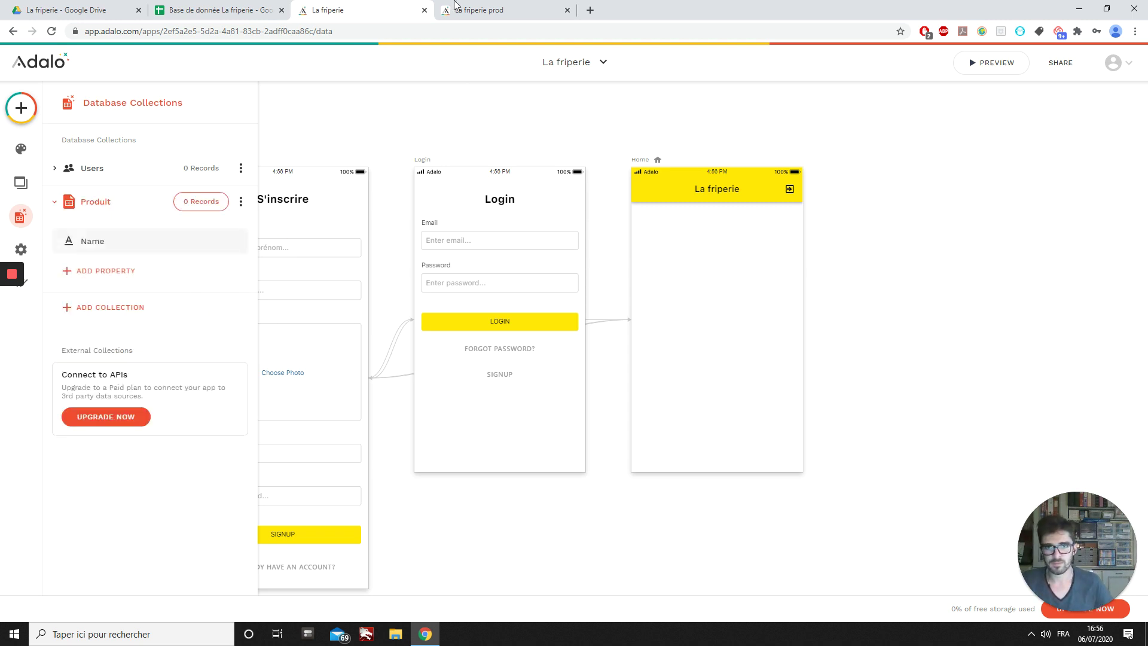
Rename the Produit collection's Name property to "Nom du produit", copying the name from the Base de donnée La friperie spreadsheet in Google Sheets.
left_click(260, 6)
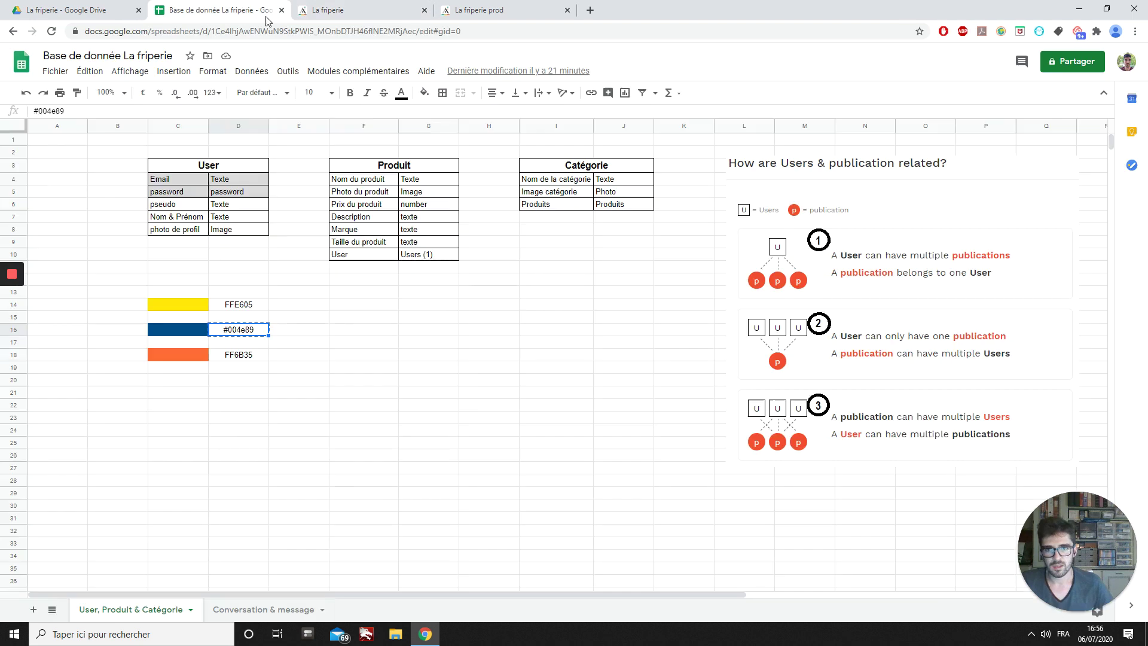
left_click(360, 183)
key("ctrl+c")
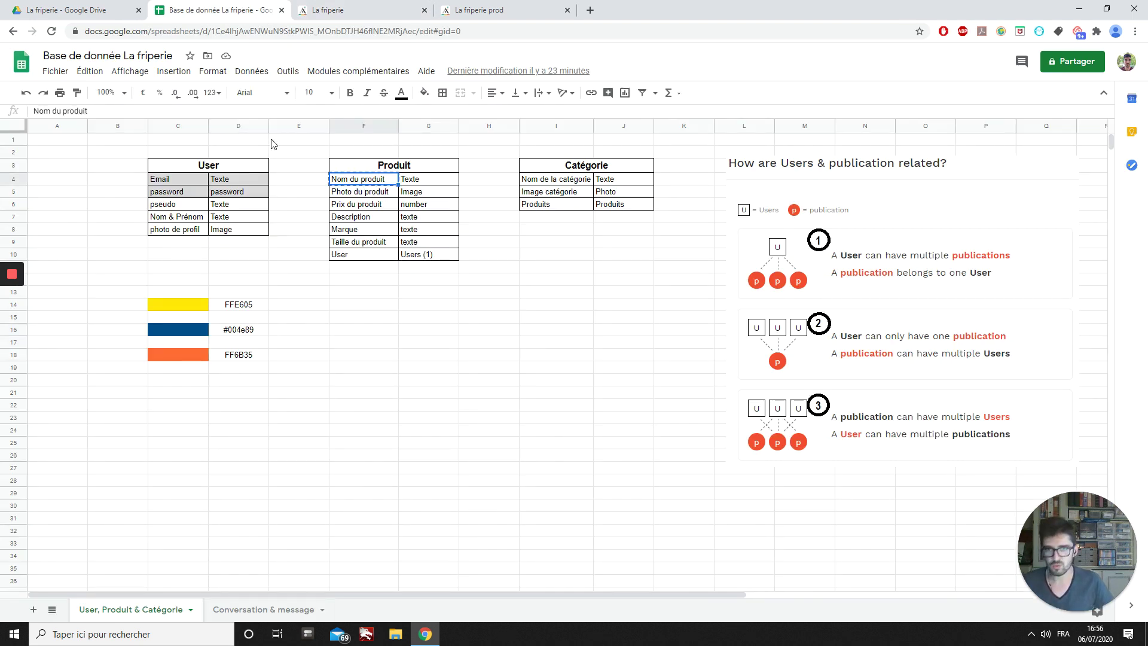
left_click(347, 7)
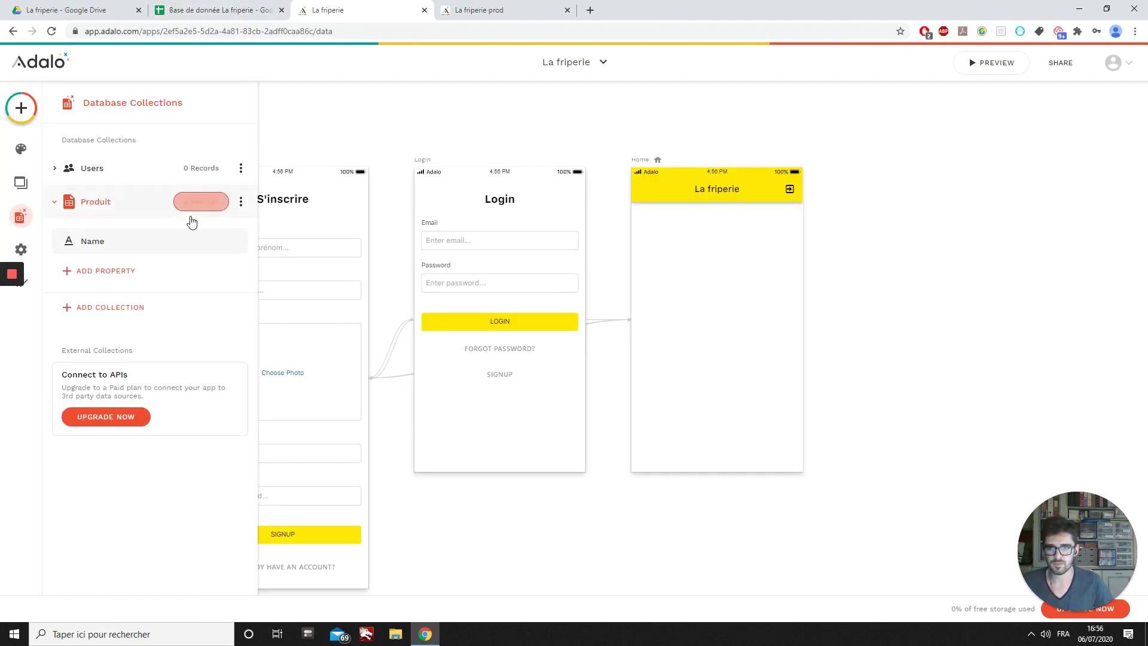
left_click(113, 241)
double_click(120, 339)
key("ctrl+v")
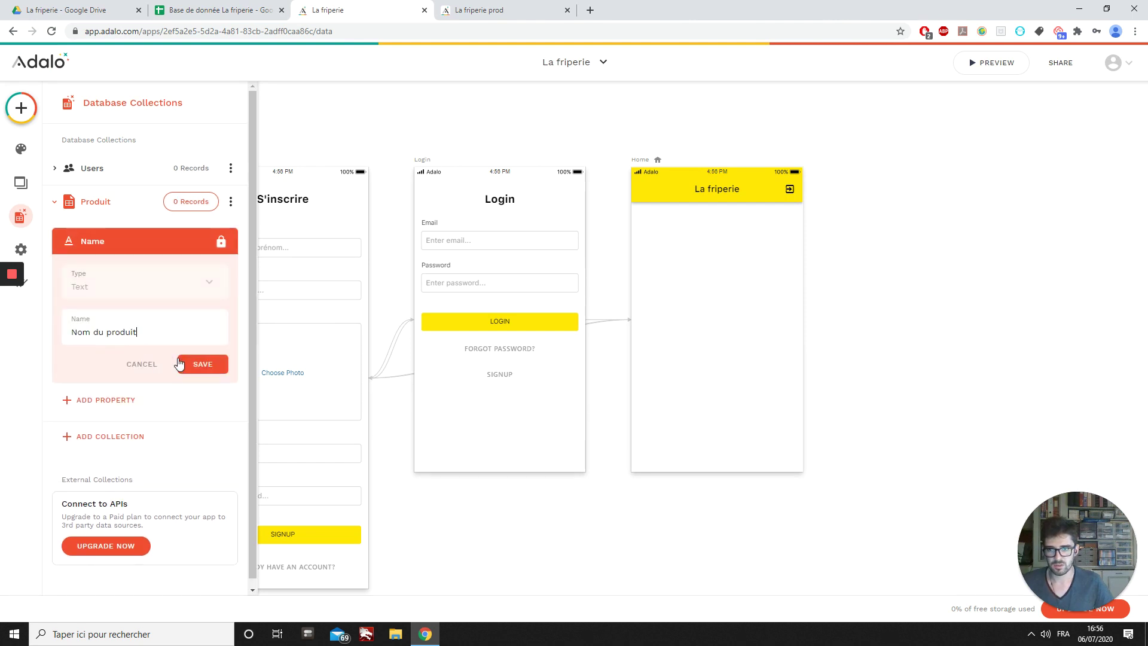
left_click(197, 364)
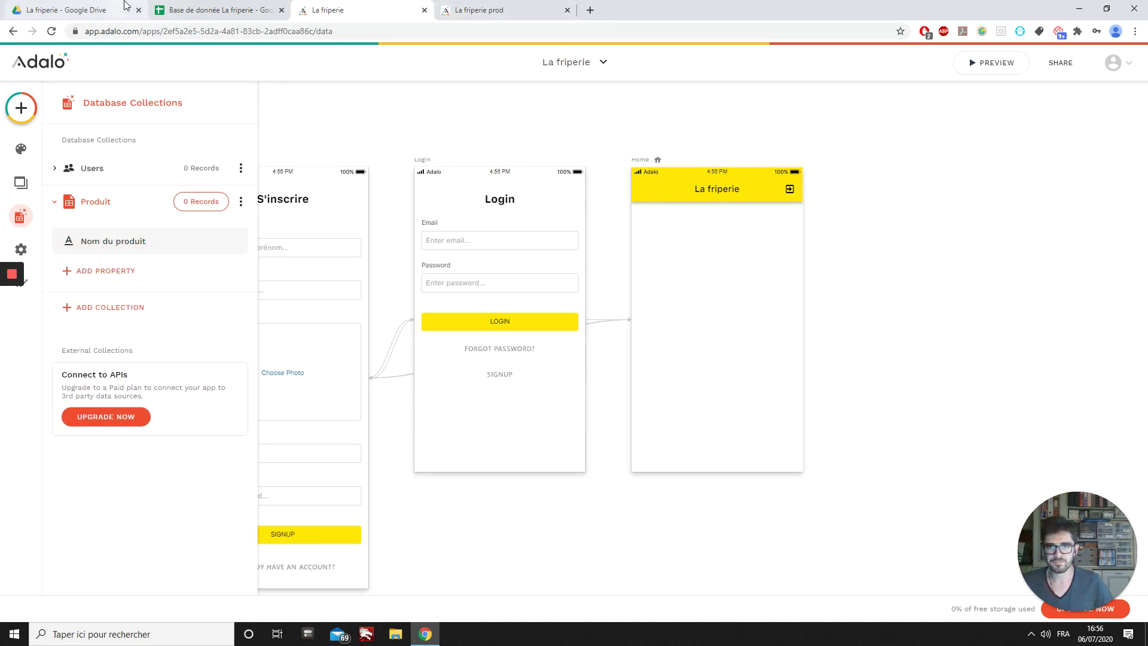
Add an Image property named "Photo du produit" to the Produit collection, using the name from the Google Sheets plan.
left_click(221, 10)
left_click(352, 195)
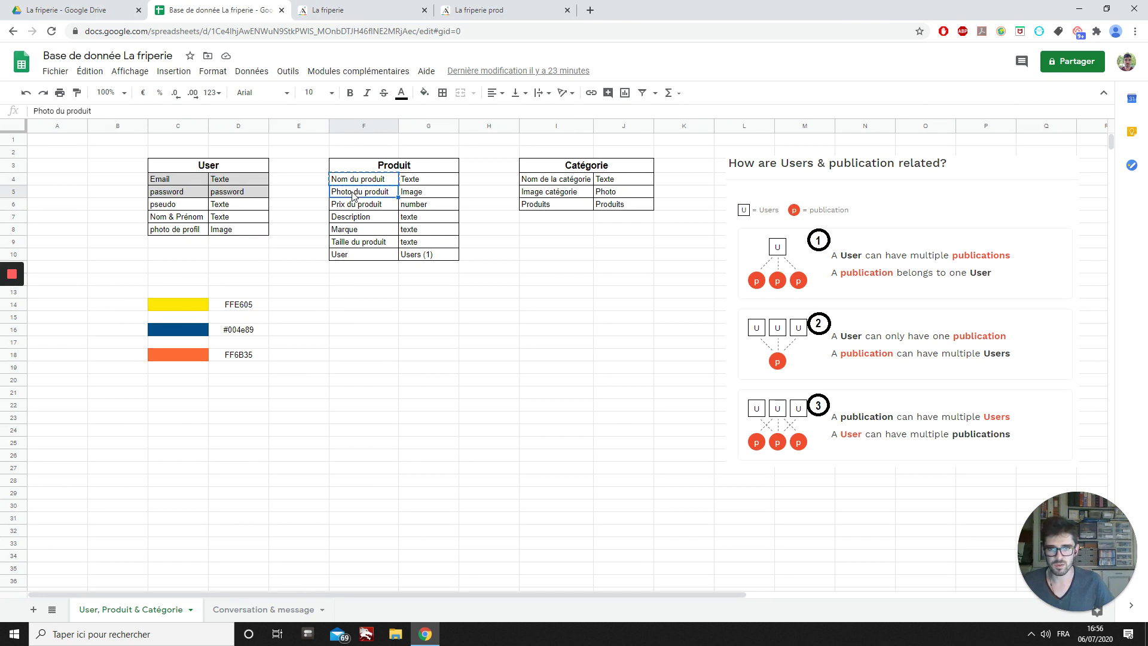
left_click(328, 10)
left_click(120, 271)
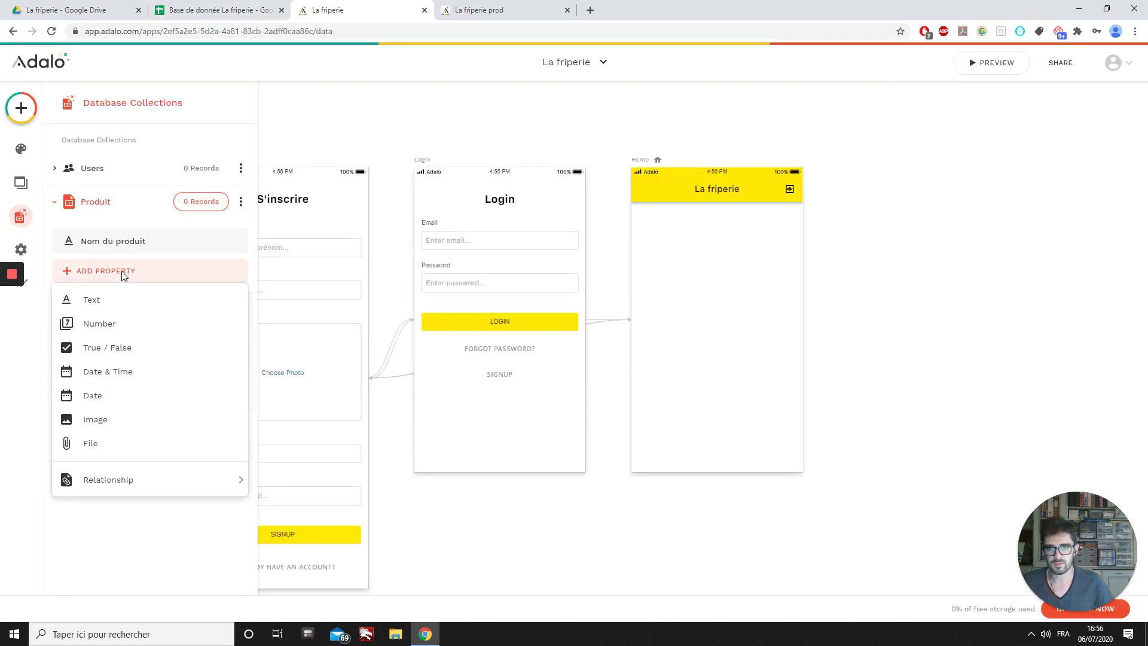
left_click(120, 418)
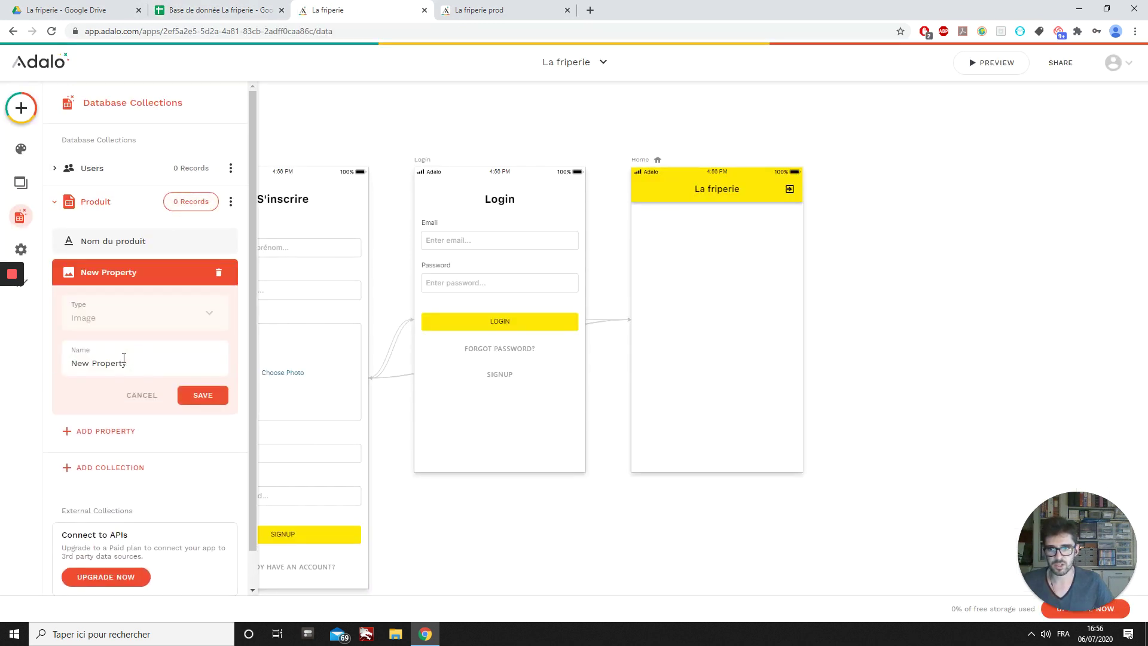
left_click_drag(124, 361, 36, 374)
type("Photo du produit")
left_click(203, 397)
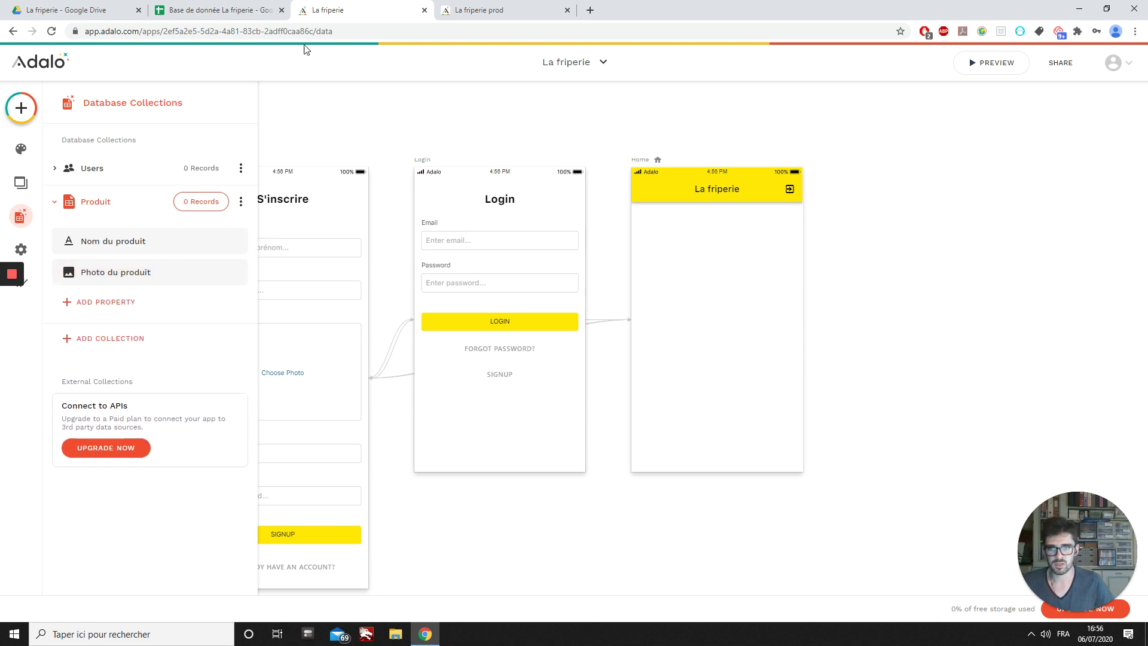
Copy "Prix du produit" from the Google Sheets plan and add it as a Number property of the Produit collection.
left_click(245, 9)
left_click(356, 205)
key("ctrl+c")
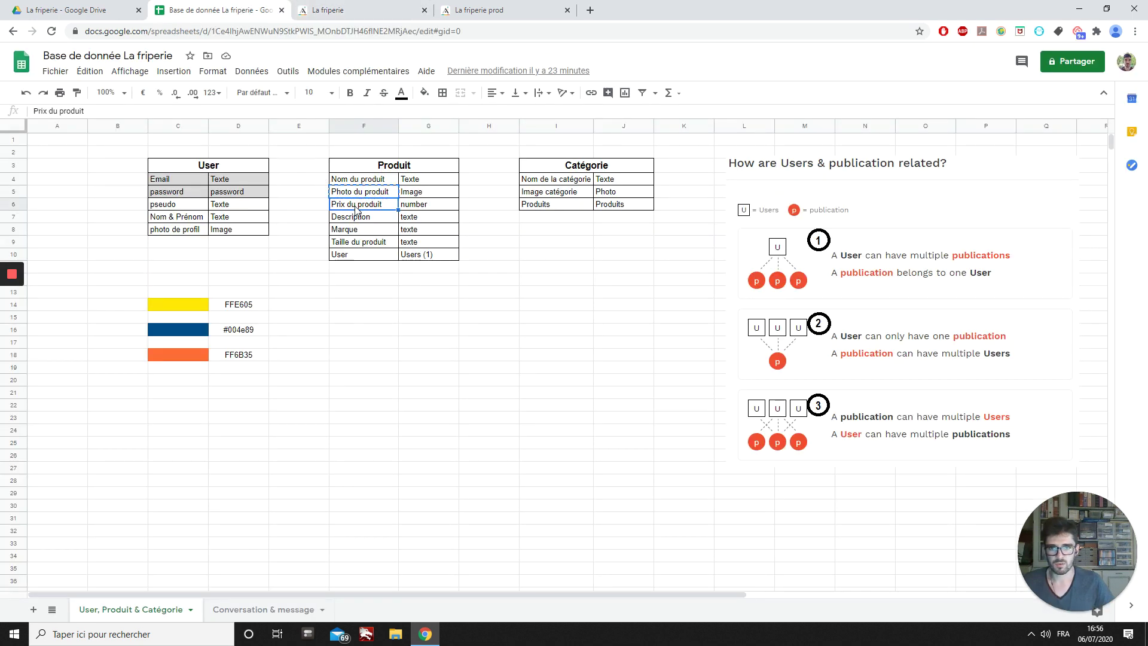
left_click(305, 8)
left_click(103, 301)
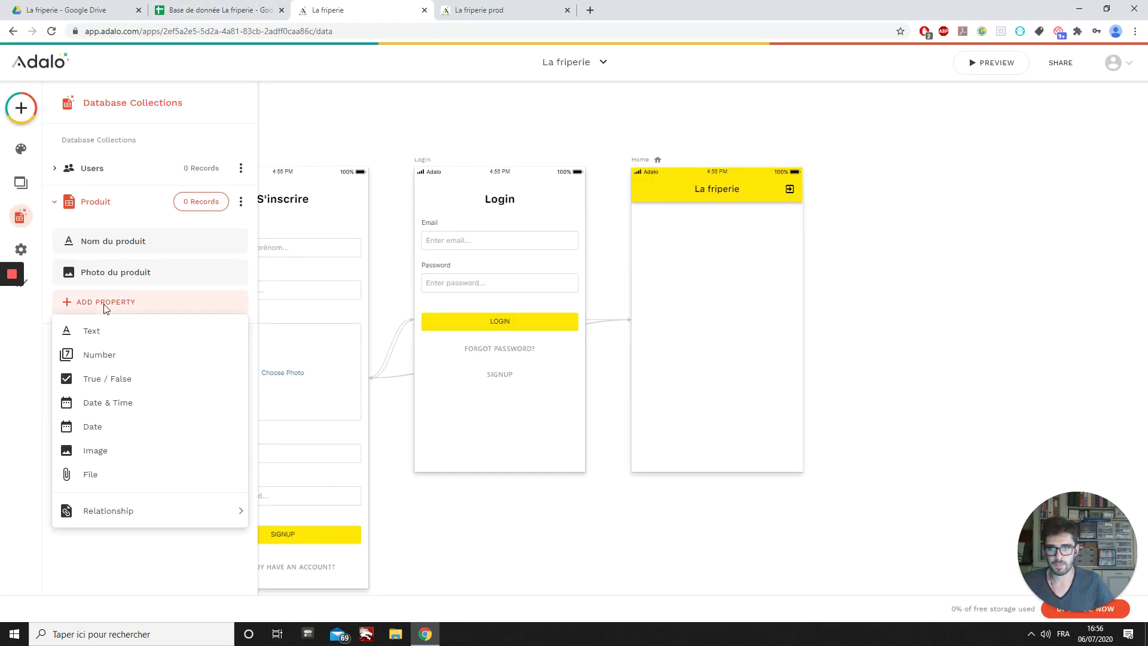
left_click(109, 354)
key("ctrl+v")
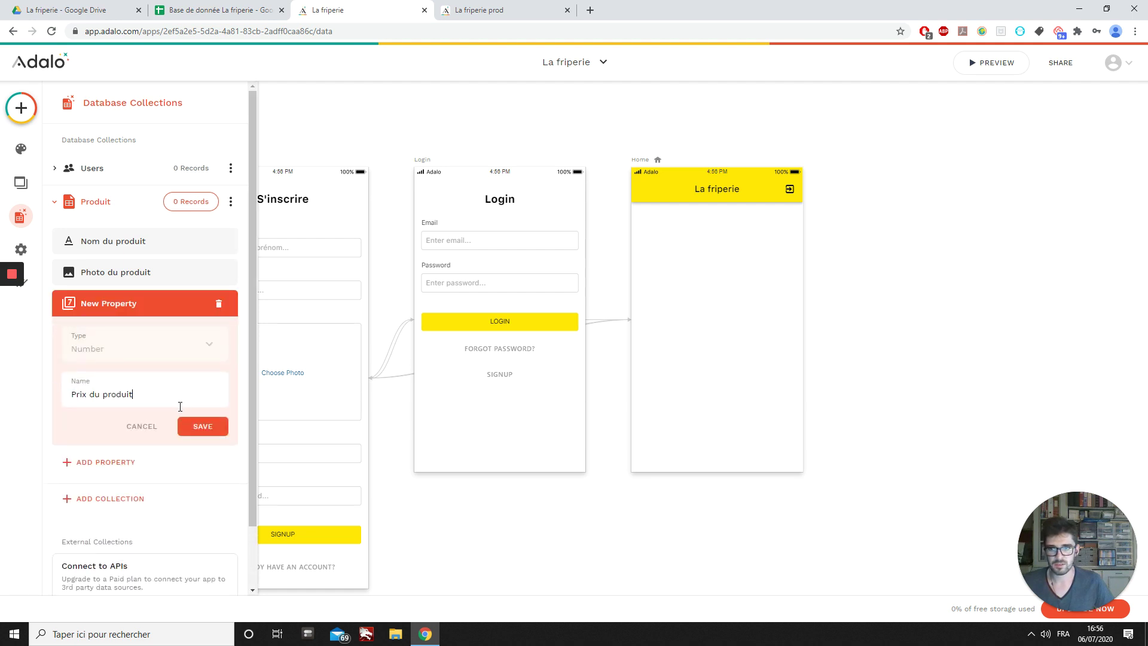
left_click(203, 426)
Copy "Description" from the Google Sheets plan and add it as a Text property of the Produit collection.
left_click(227, 10)
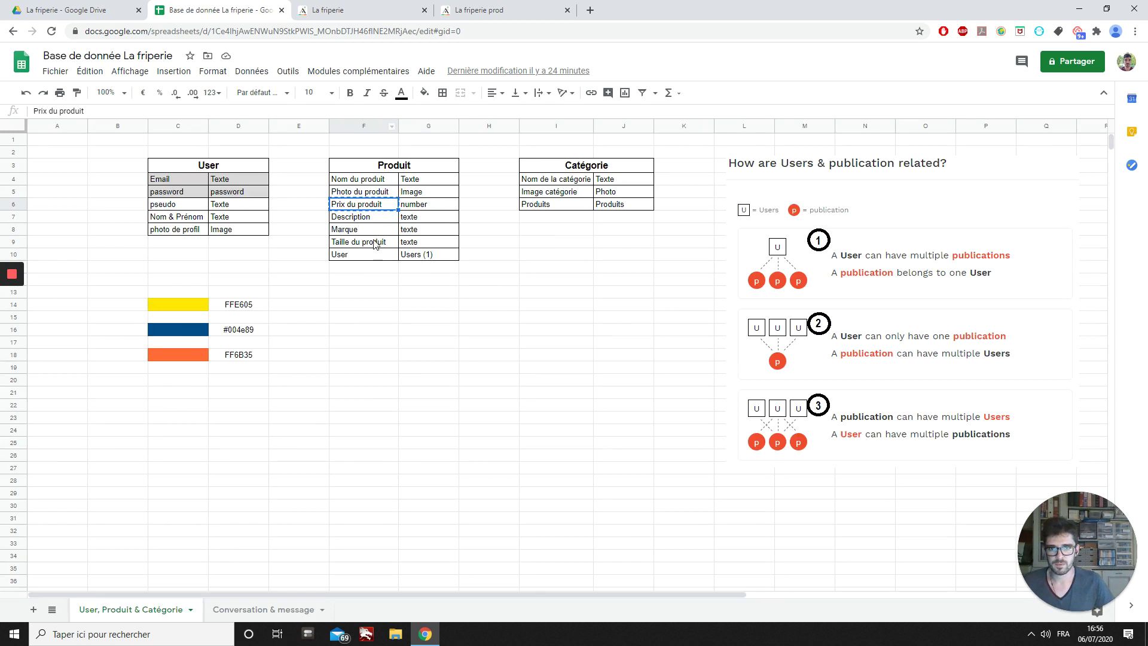
left_click(370, 218)
left_click(358, 9)
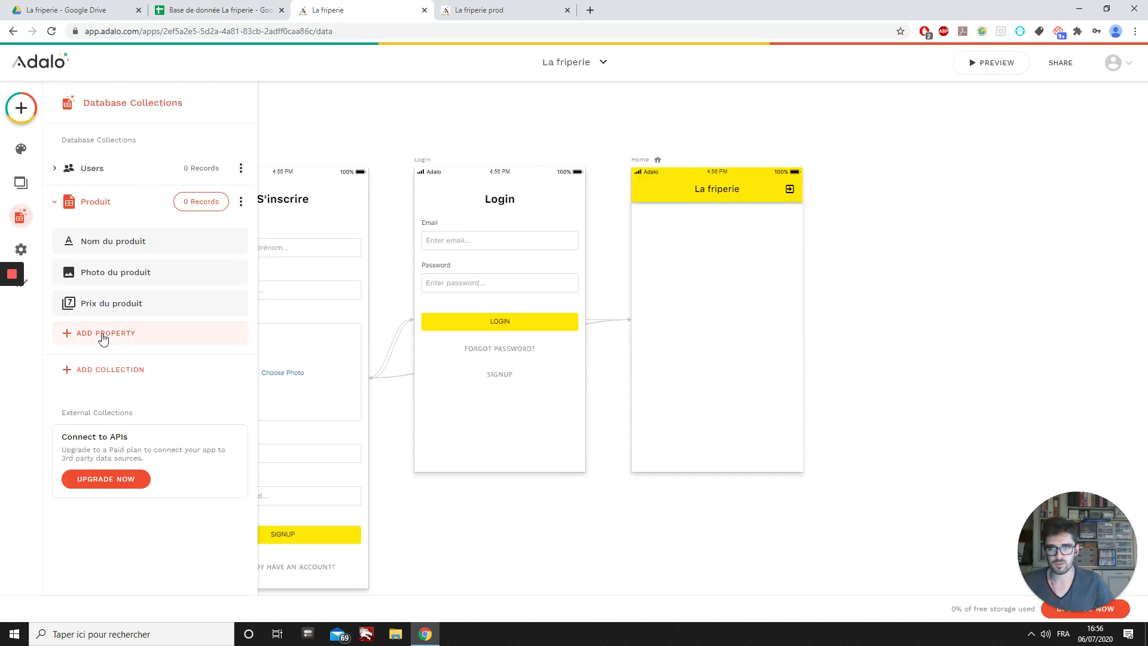
left_click(110, 331)
left_click(92, 124)
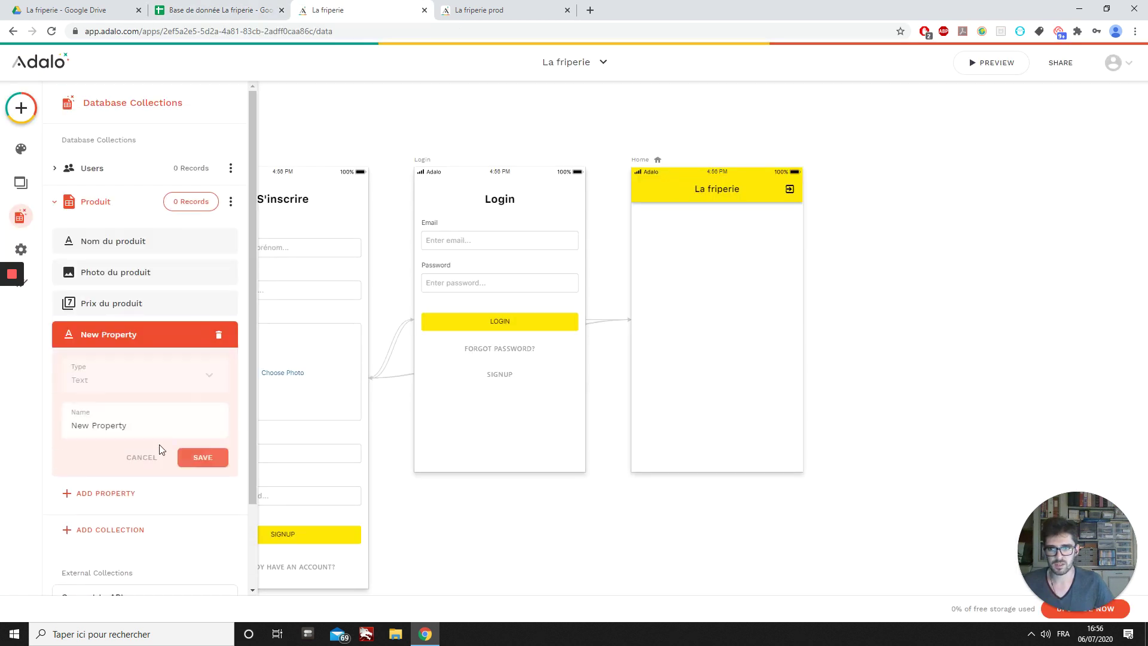
left_click(143, 423)
key("ctrl+a")
key("ctrl+v")
left_click(203, 457)
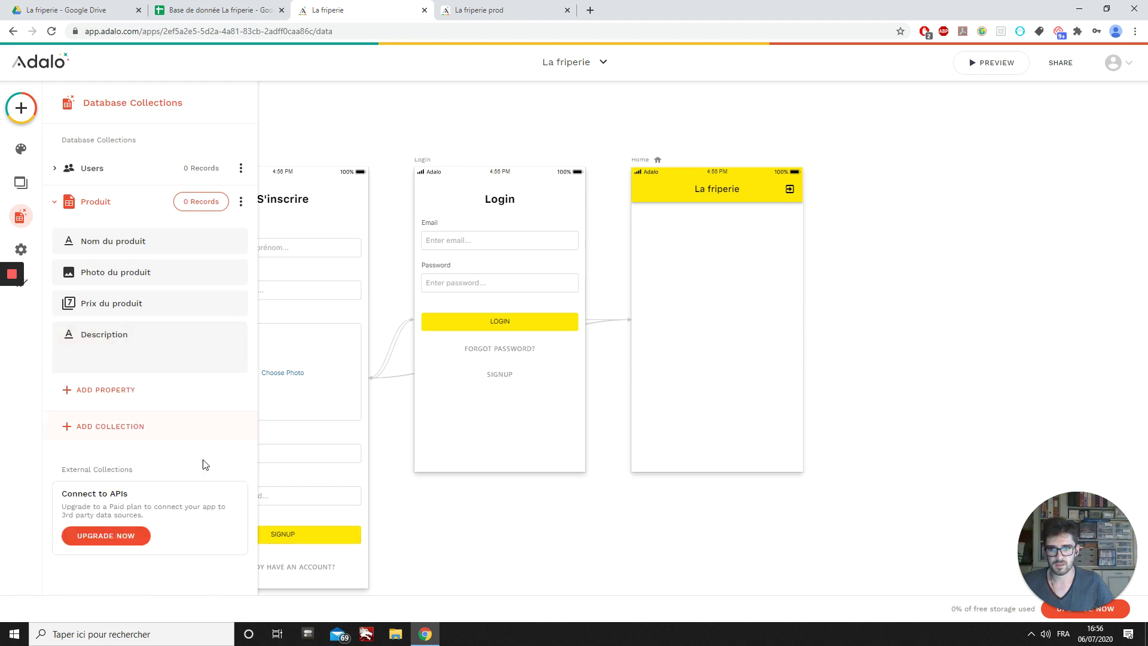
Copy "Marque" from the Google Sheets plan and add it as a Text property of the Produit collection in Adalo.
left_click(227, 9)
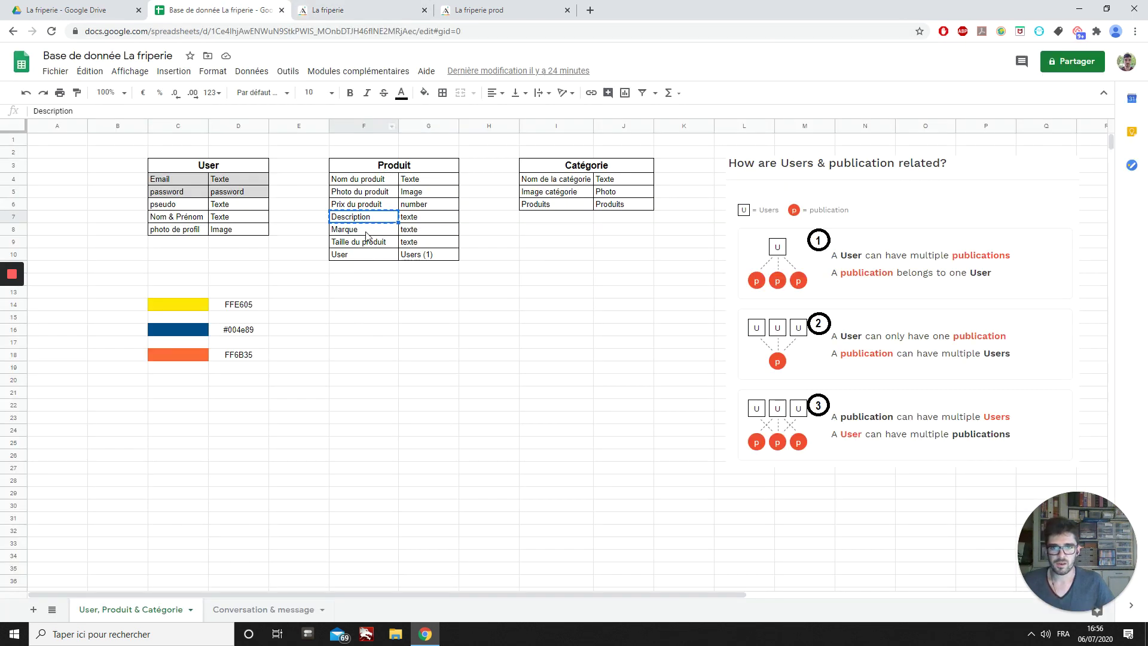
left_click(365, 231)
key("ctrl+c")
left_click(341, 8)
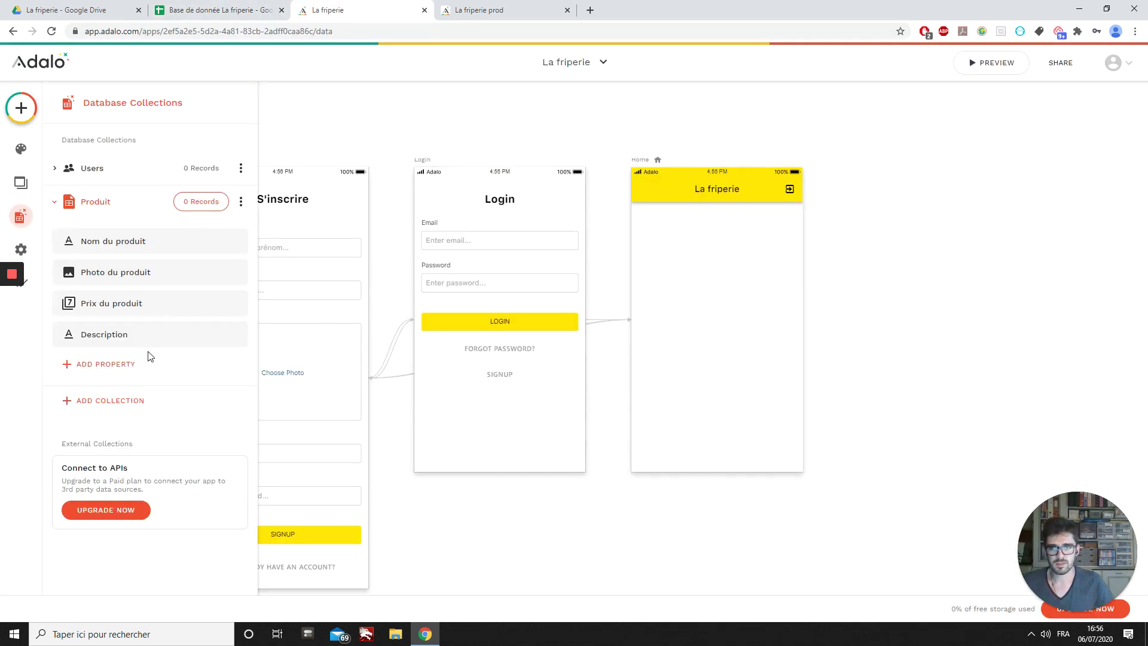
left_click(108, 363)
left_click(122, 157)
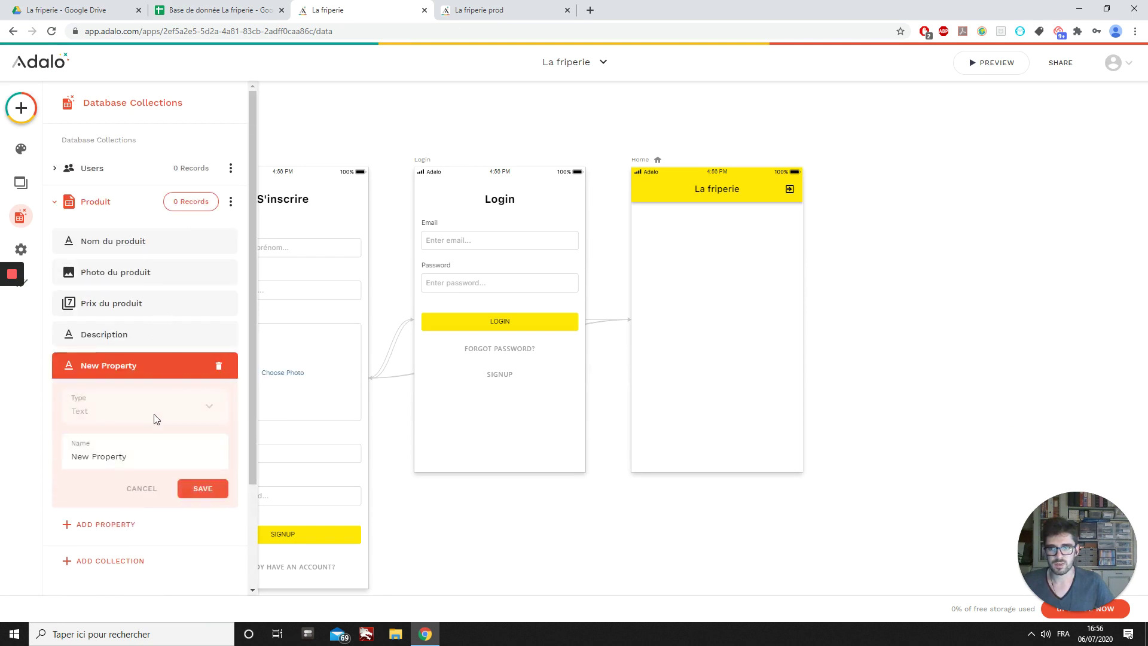
key("ctrl+v")
left_click(202, 488)
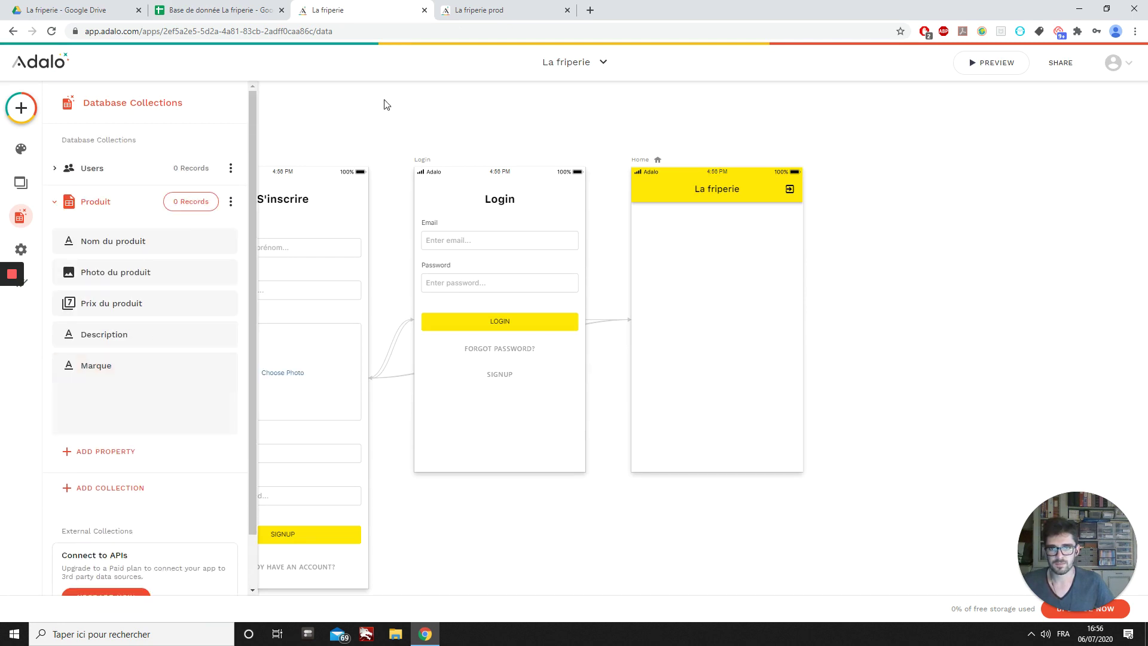
Add a Text property named "Taille du produit" to the Produit collection, copying the name from the Google Sheets plan.
left_click(233, 10)
left_click(366, 245)
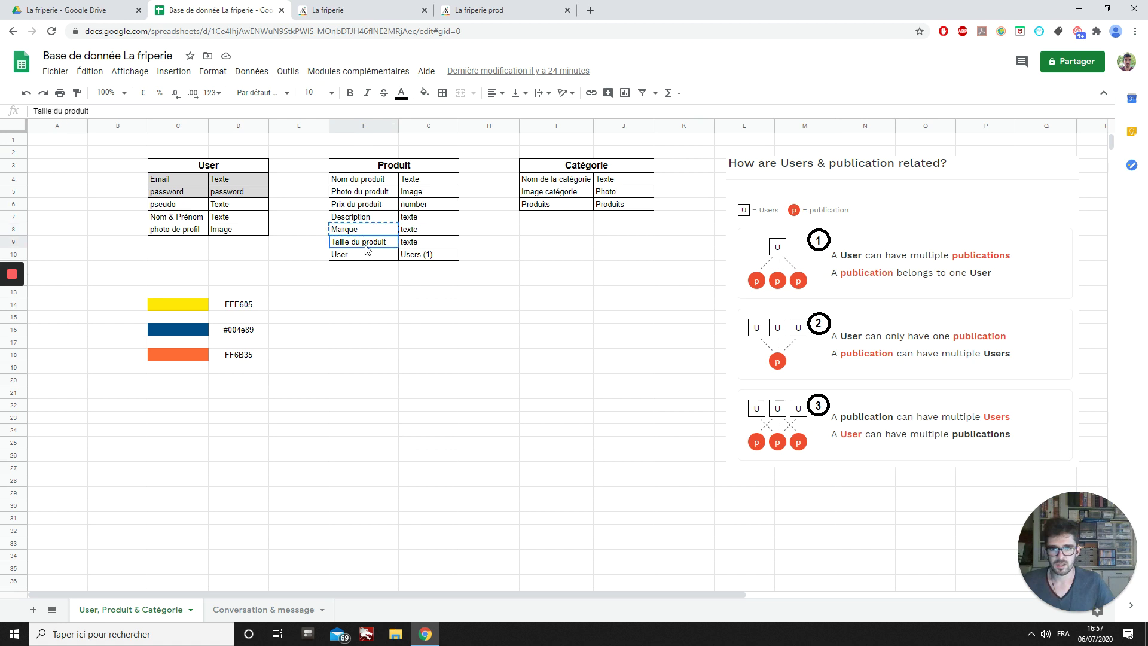
left_click(335, 10)
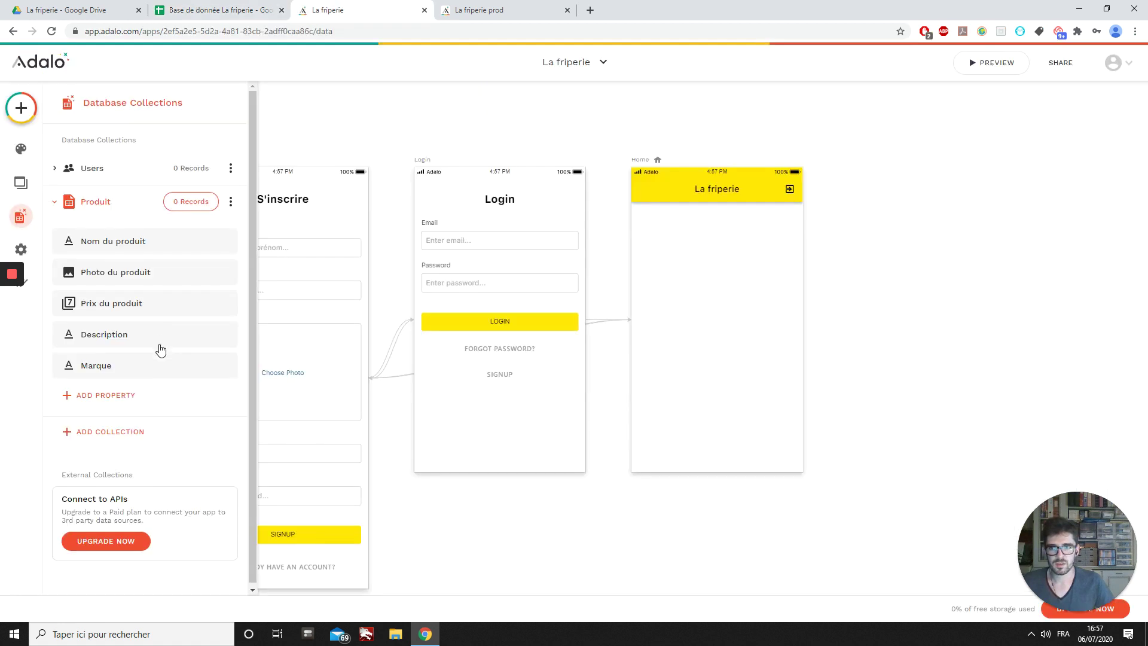
left_click(113, 397)
mouse_move(117, 353)
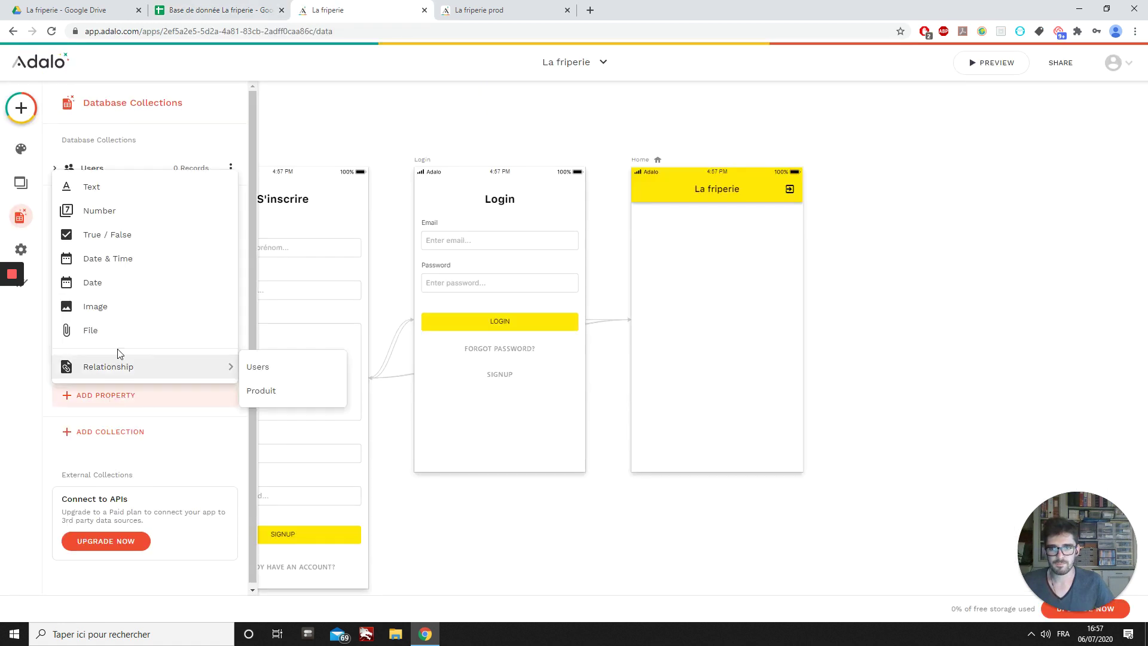
left_click(115, 194)
triple_click(146, 484)
key("ctrl+v")
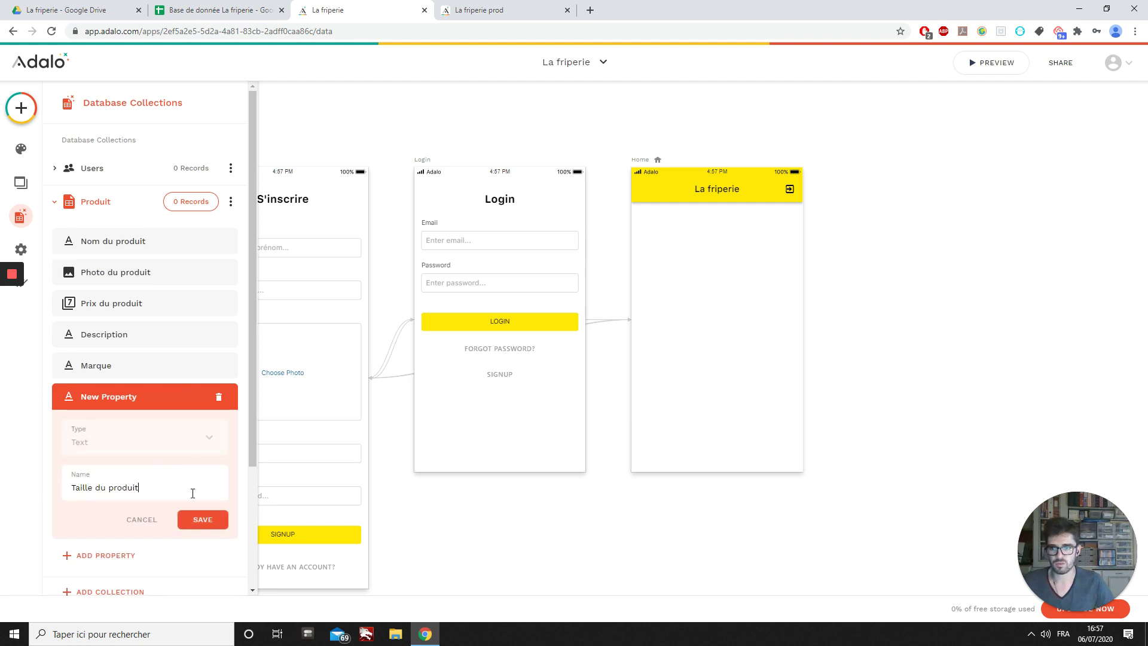
left_click(202, 519)
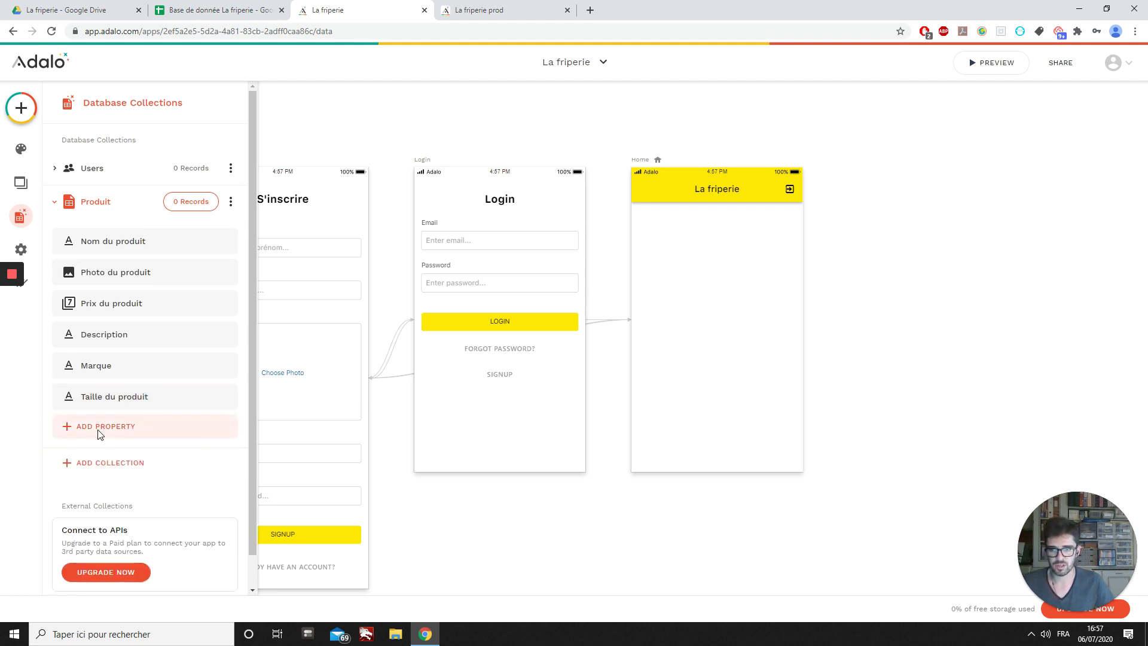
Add a Users relationship to the Produit collection in which a User can have multiple Produits and a Produit belongs to one User.
left_click(99, 432)
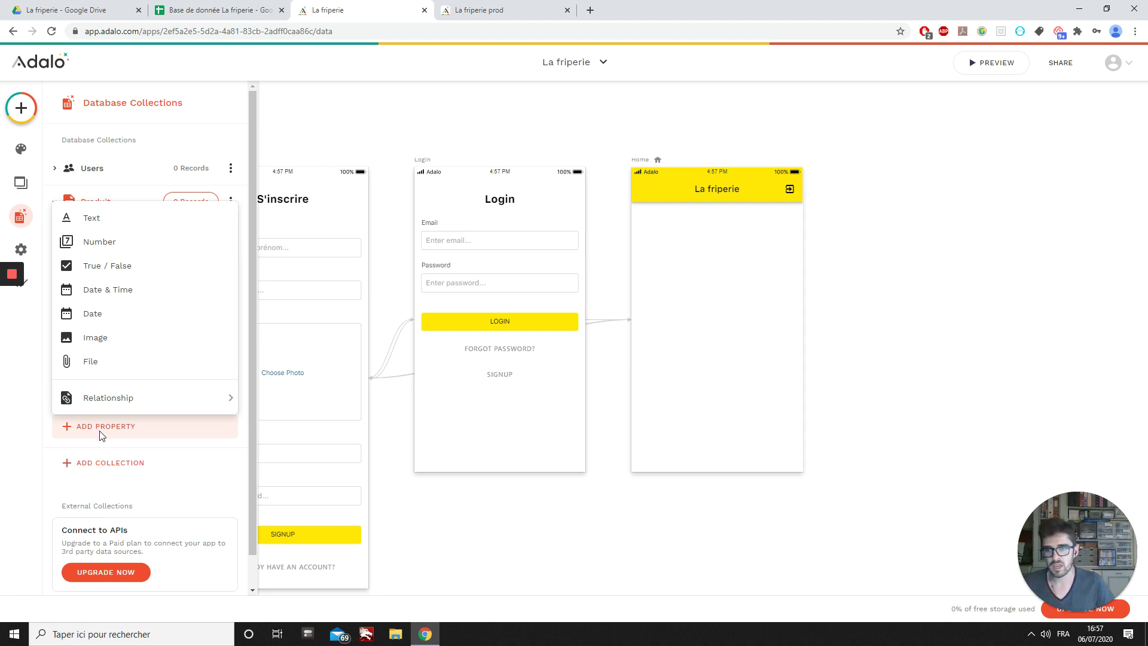
left_click(215, 10)
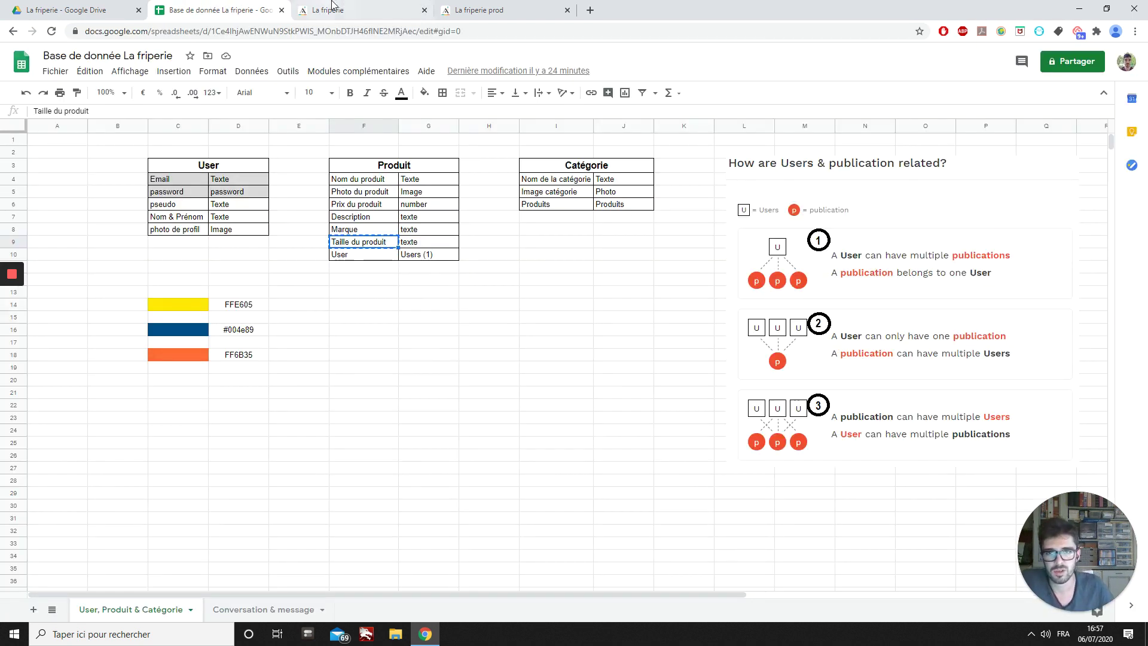
left_click(358, 11)
left_click(131, 434)
mouse_move(145, 404)
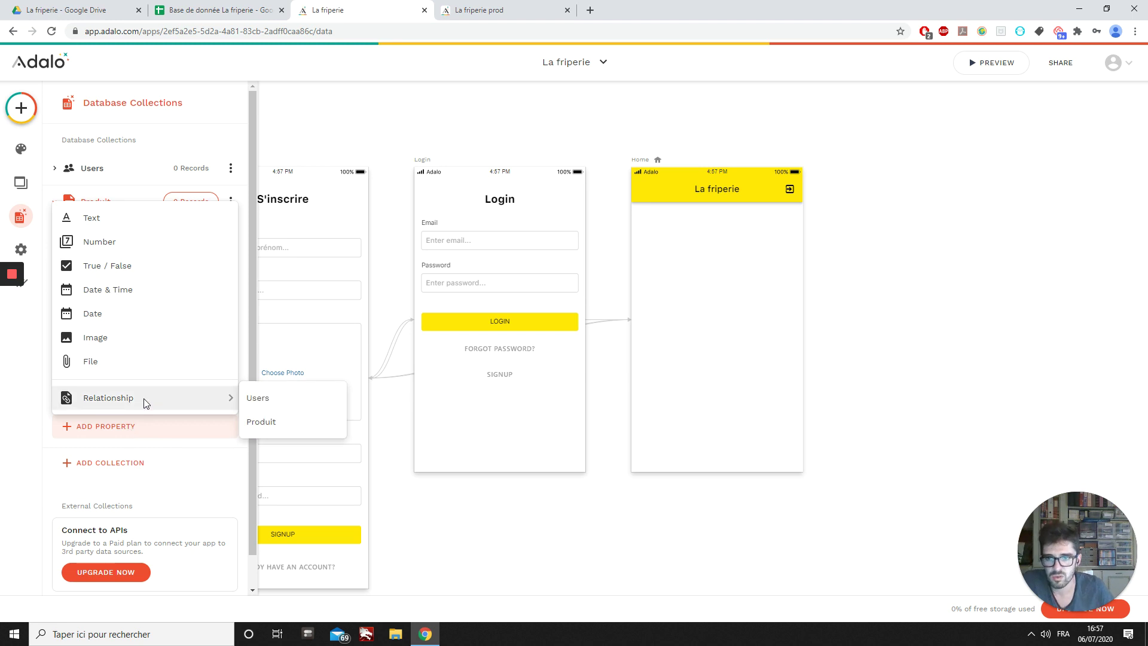
left_click(295, 400)
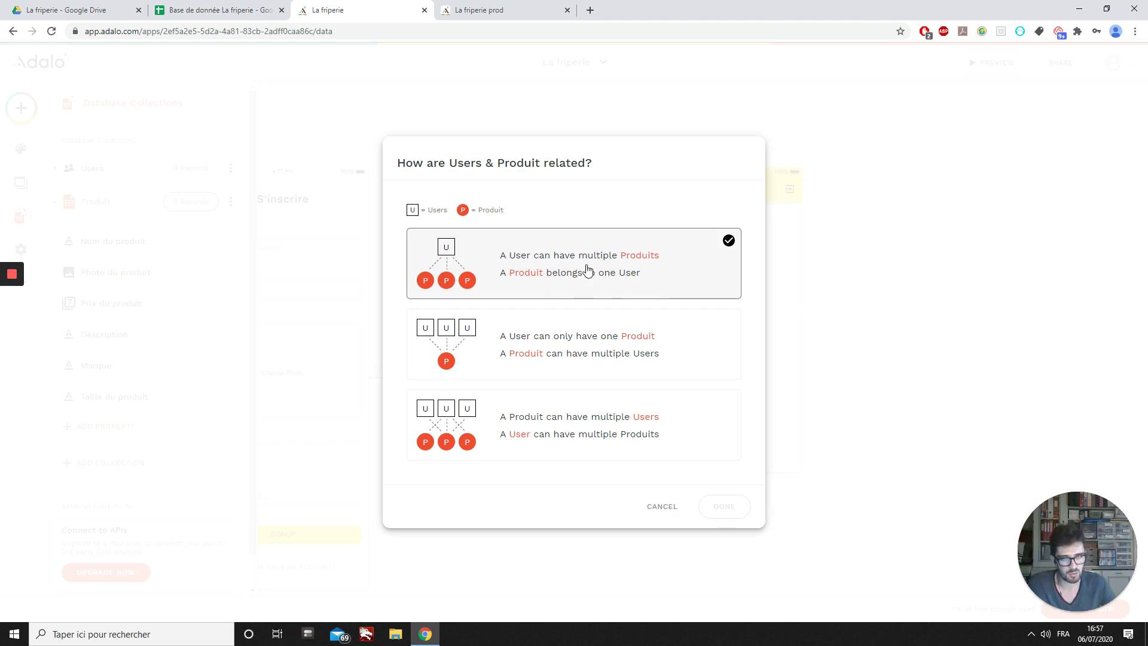
left_click(587, 270)
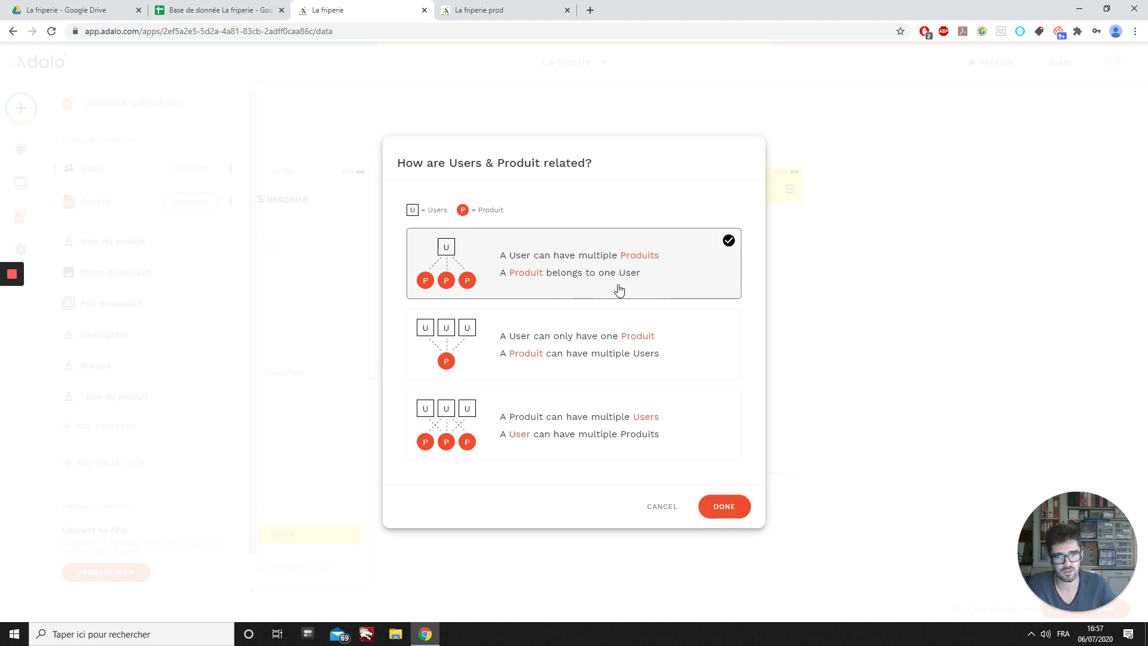
left_click(720, 508)
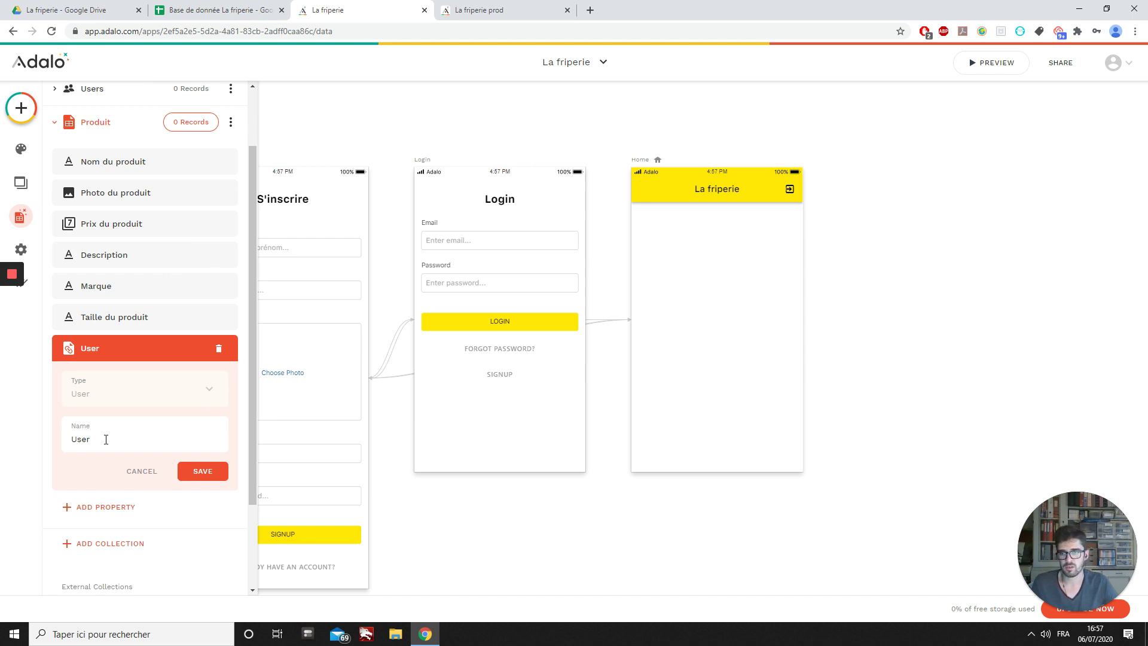
Rename the Produit collection's User relationship property to "Propriétaire" and save it.
left_click_drag(105, 439, 27, 452)
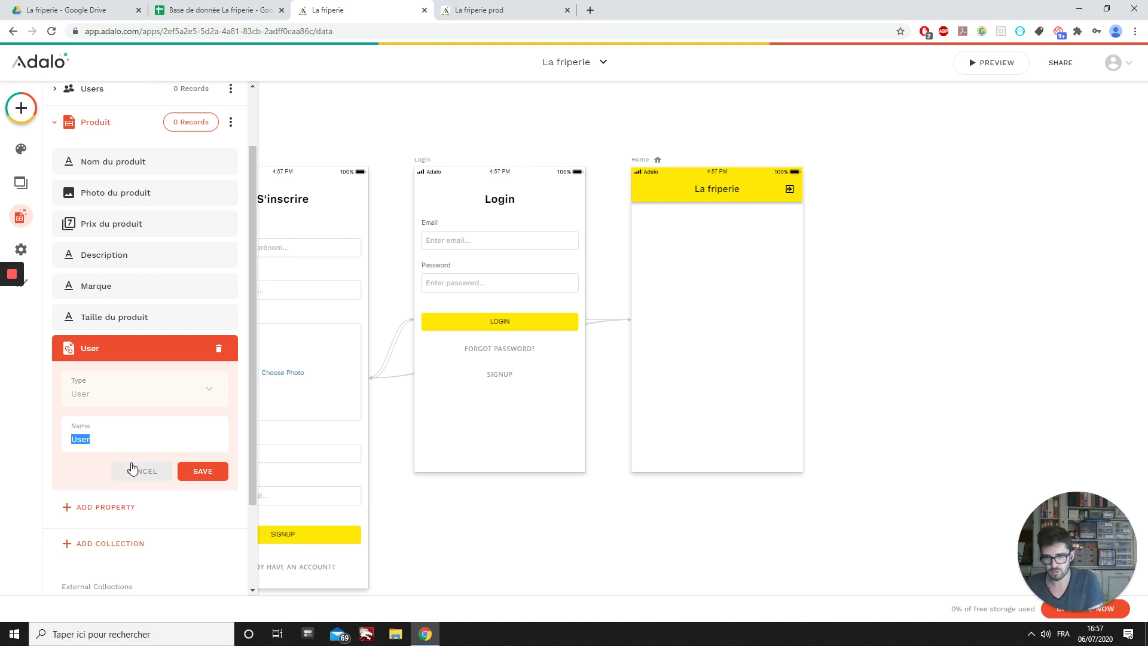
type("Propriét")
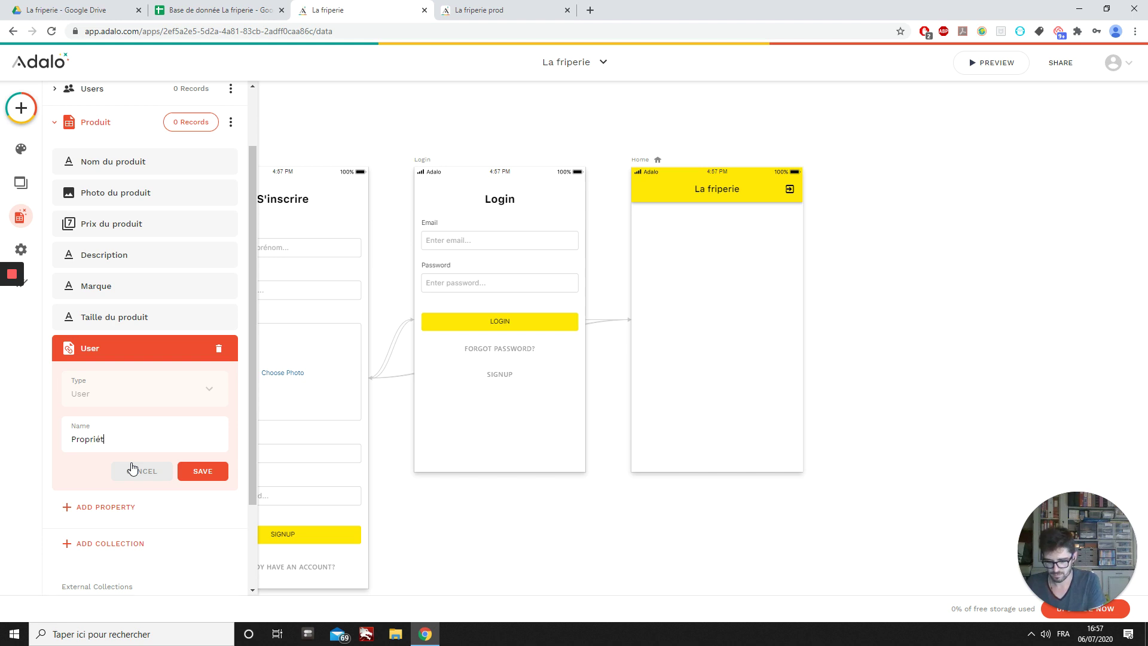
type("airte")
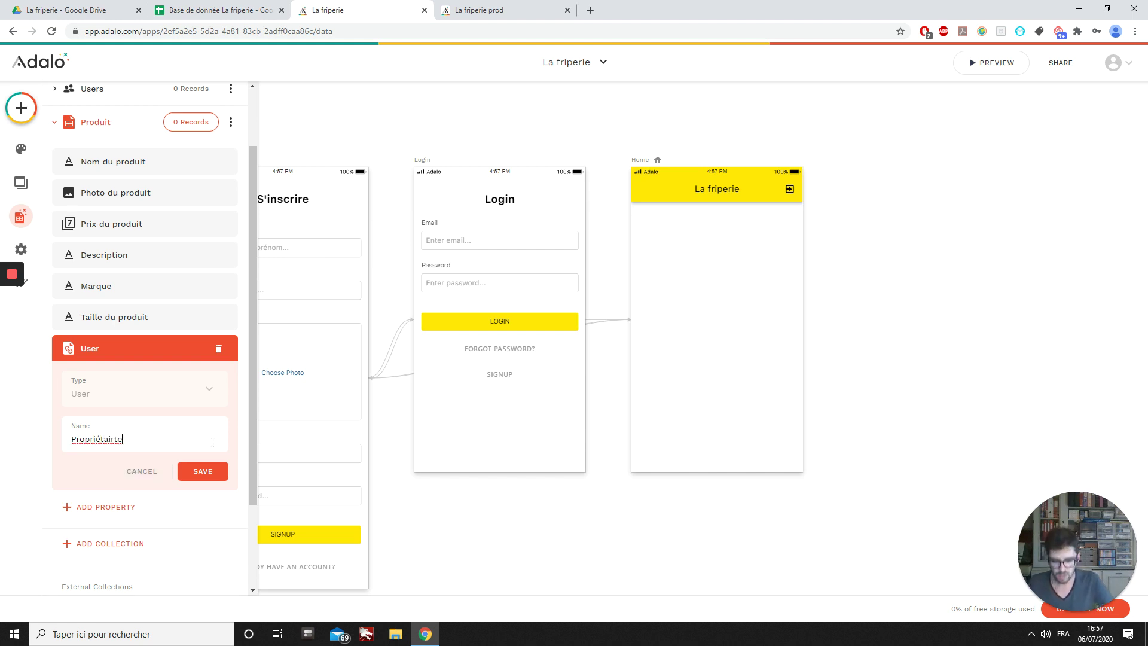
key("BackSpace")
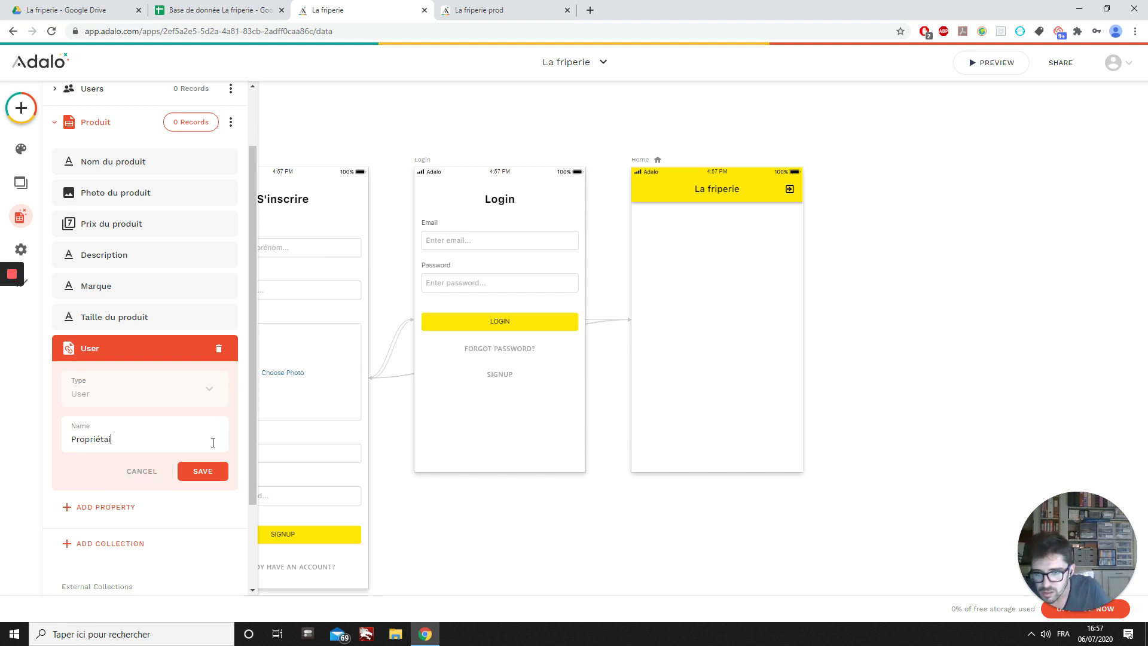
type("re")
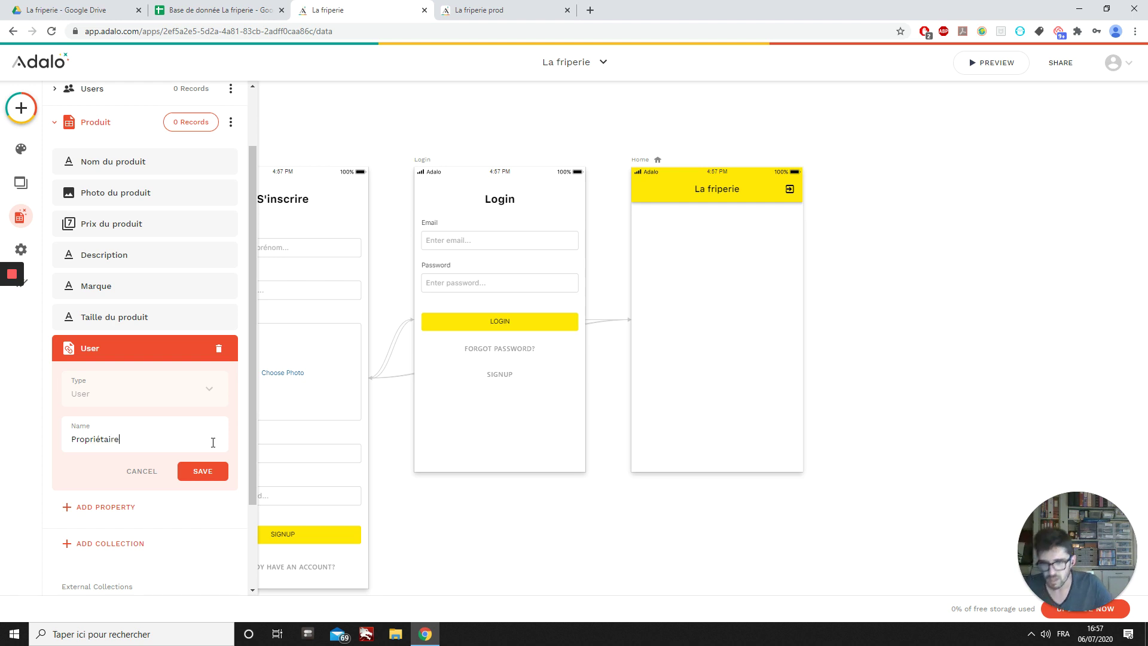
left_click(189, 470)
left_click(113, 366)
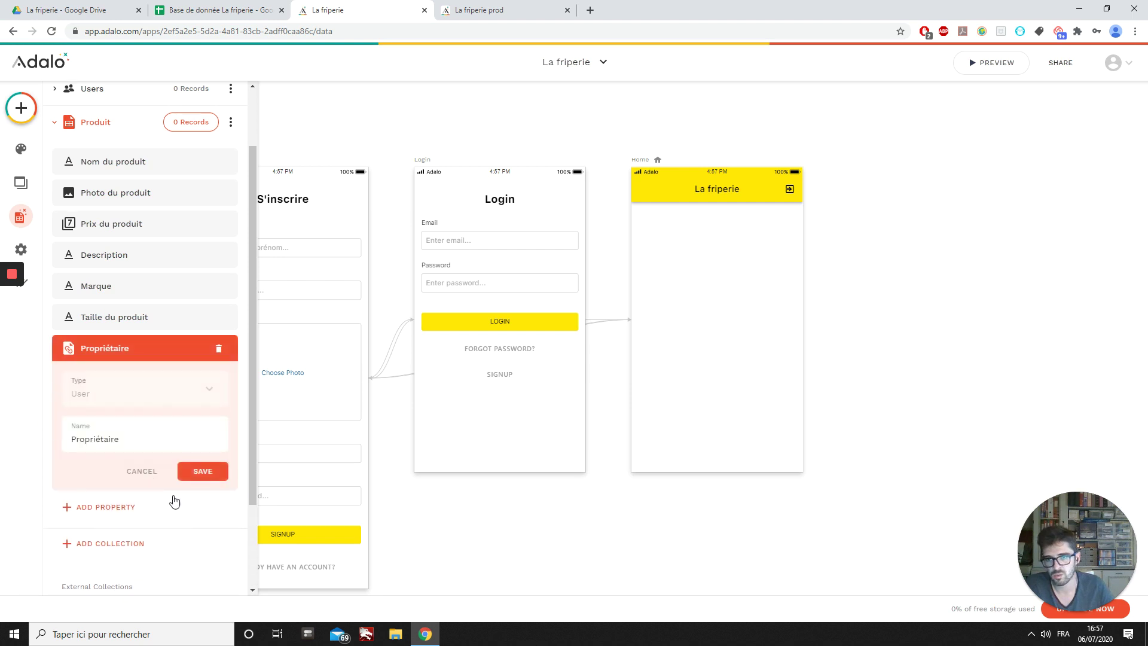
left_click(199, 470)
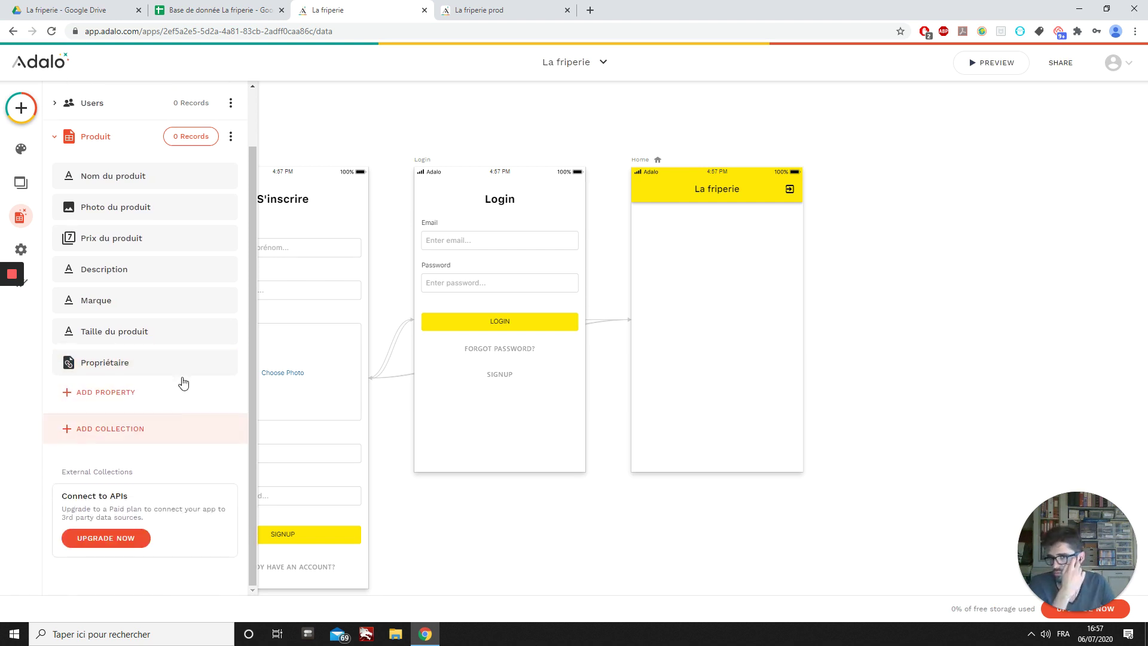
Compare the La friperie prod app in Adalo with the Produit and Catégorie tables in the Google Sheets plan.
left_click(465, 8)
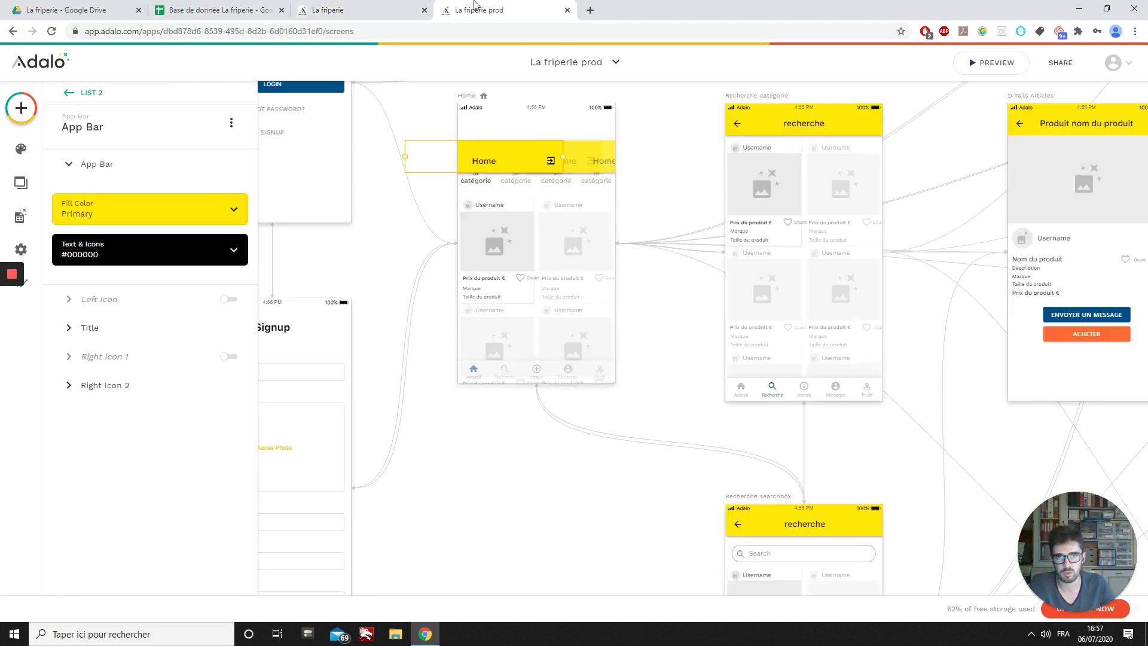
left_click(333, 6)
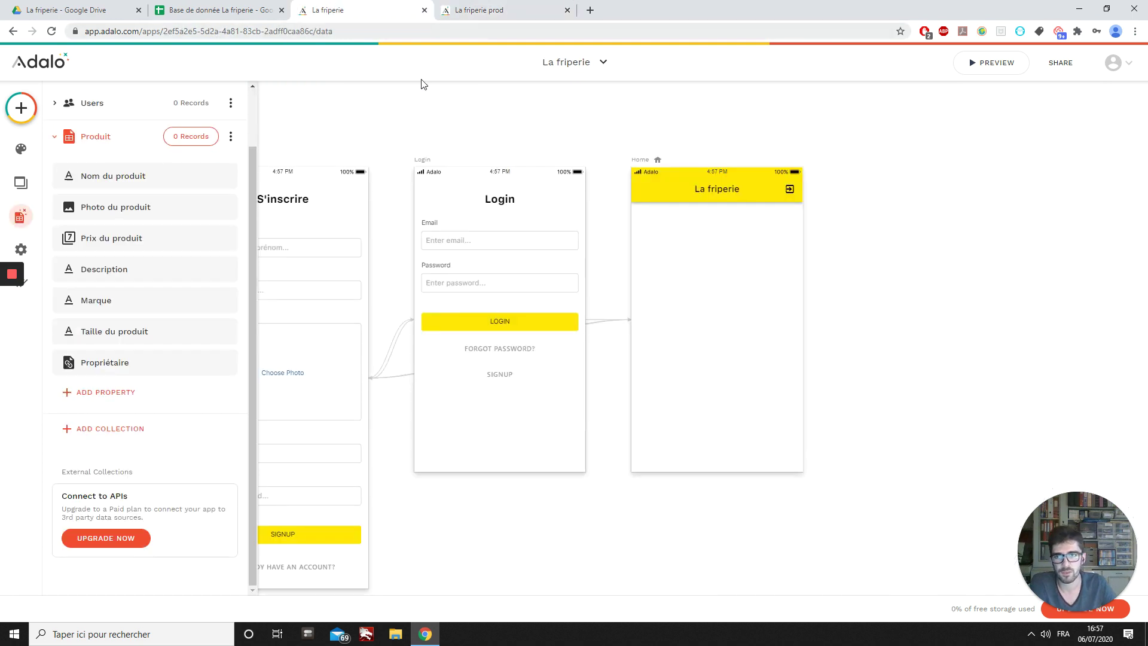
left_click(478, 11)
left_click(450, 447)
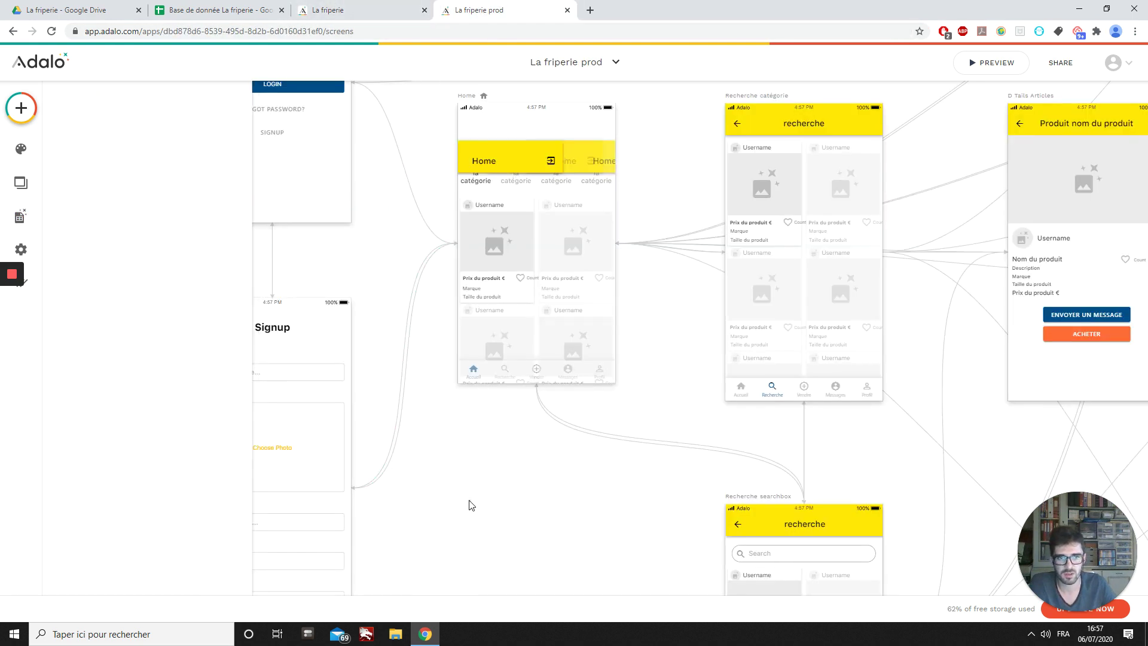
left_click(20, 222)
left_click(317, 10)
left_click(221, 11)
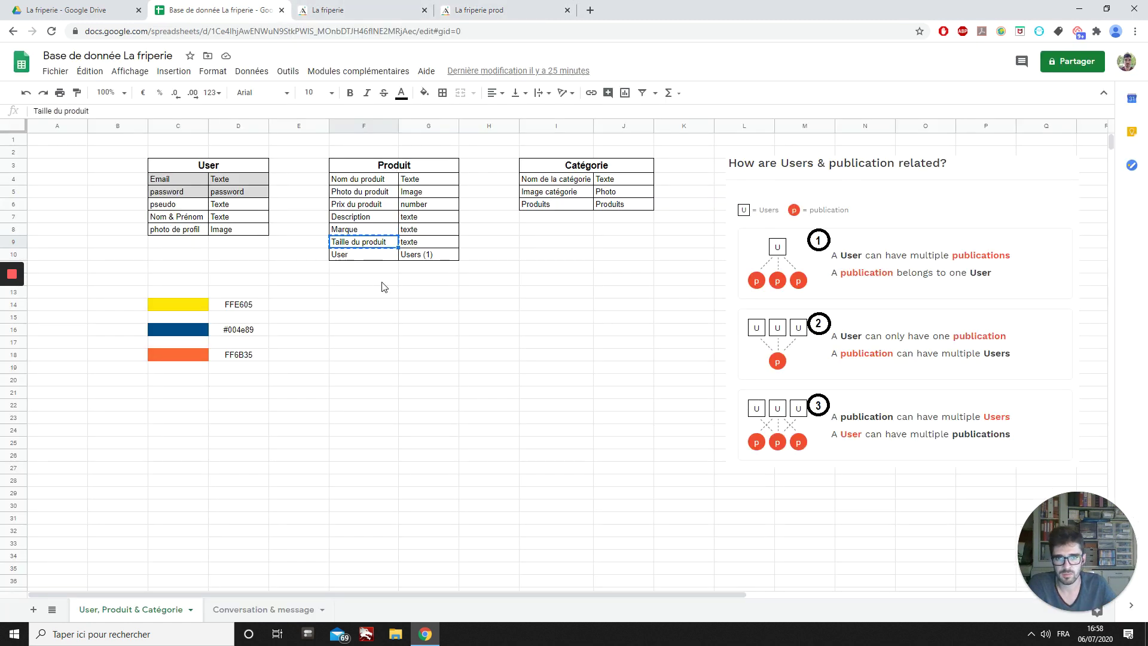
Create a new database collection named "Catégorie" in the La friperie app in Adalo.
left_click(331, 10)
left_click(79, 429)
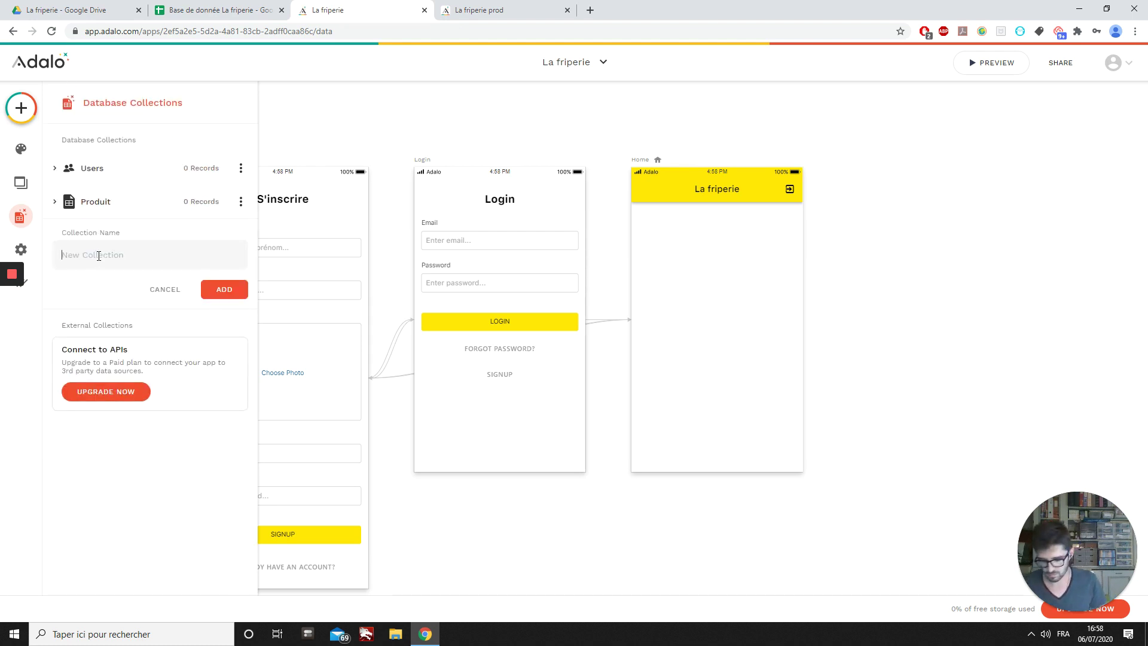
type("Caté")
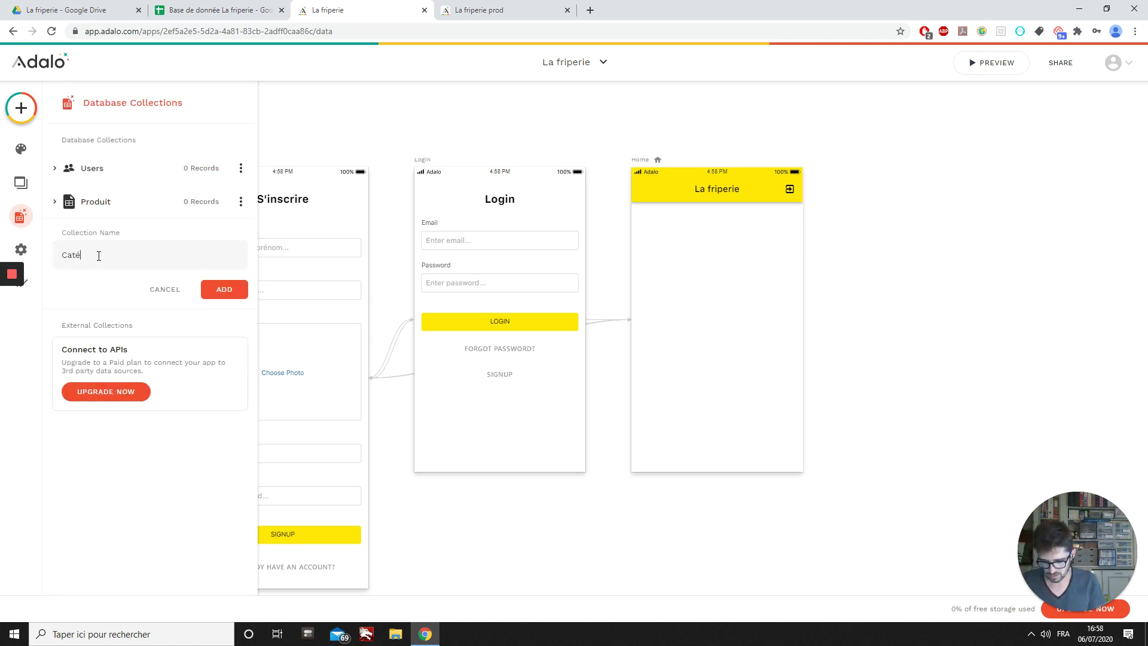
type("gorie")
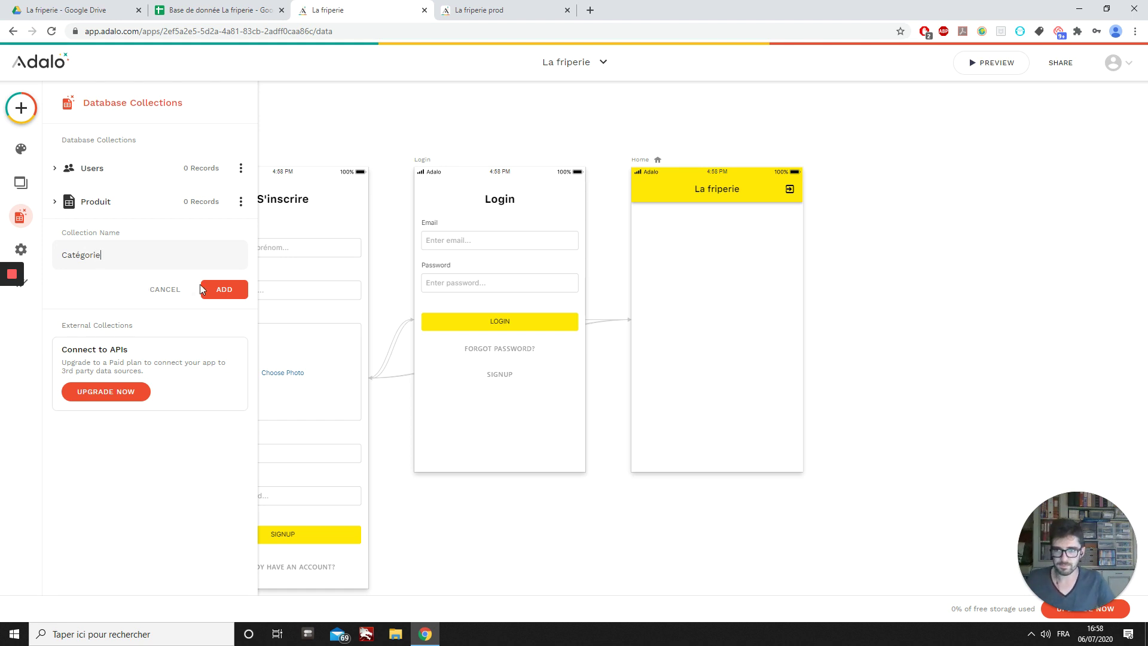
left_click(217, 291)
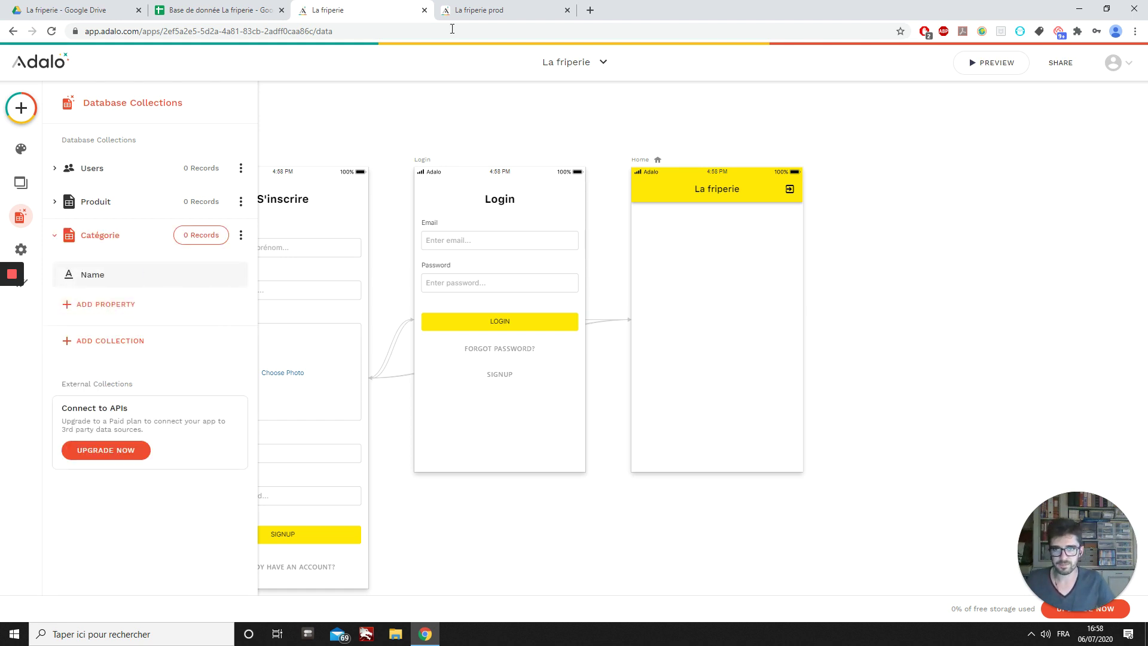
Rename the Catégorie collection's Name property to "Nom de la catégorie", copying the name from the Google Sheets plan.
left_click(224, 9)
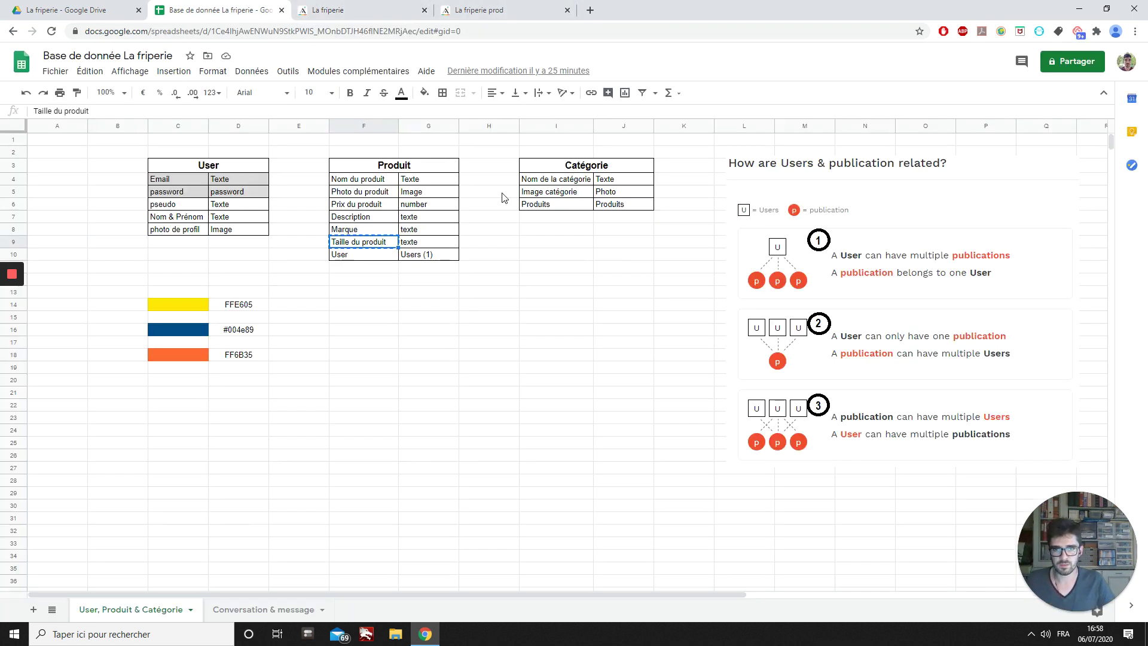
left_click(562, 180)
key("ctrl+c")
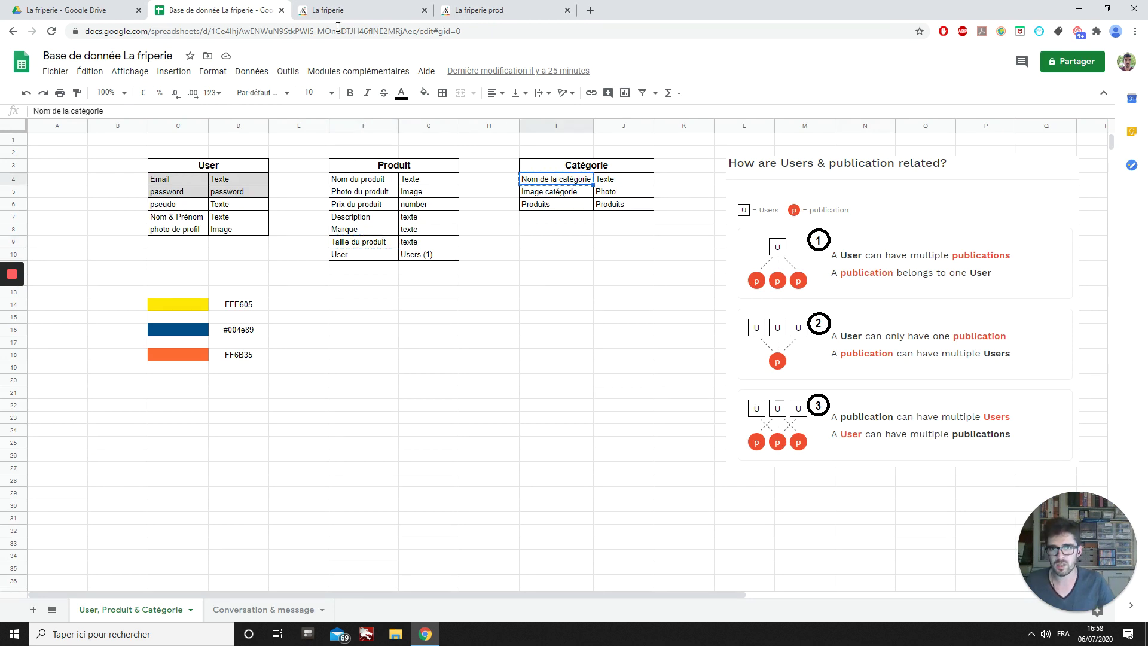
left_click(335, 10)
left_click(105, 278)
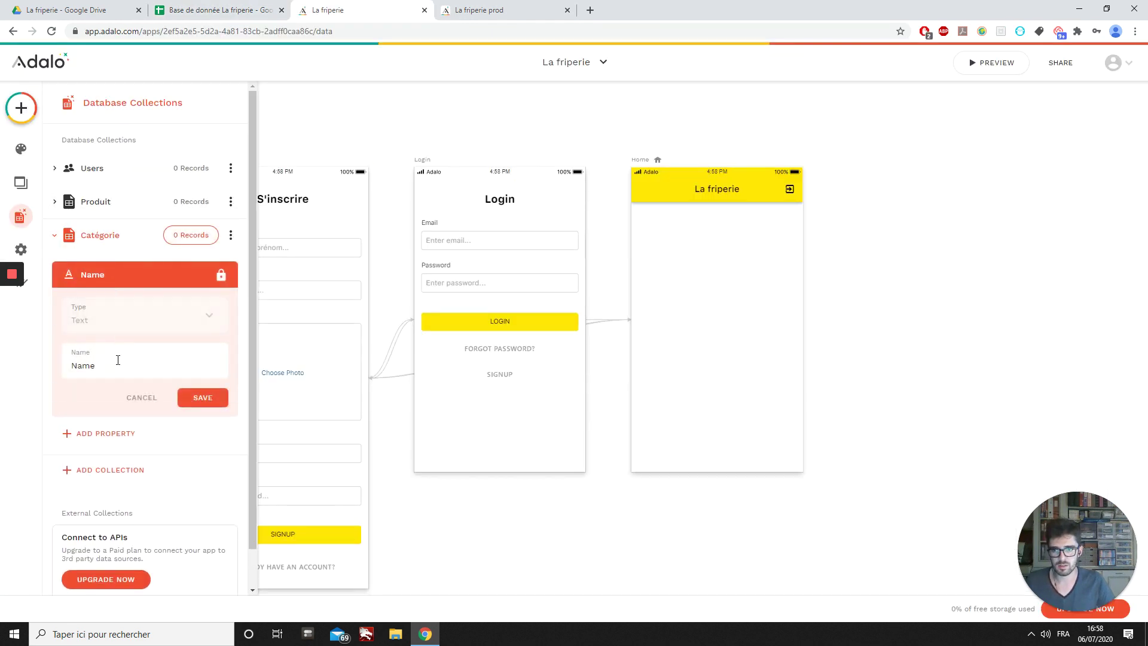
key("ctrl+a")
key("ctrl+v")
left_click(202, 397)
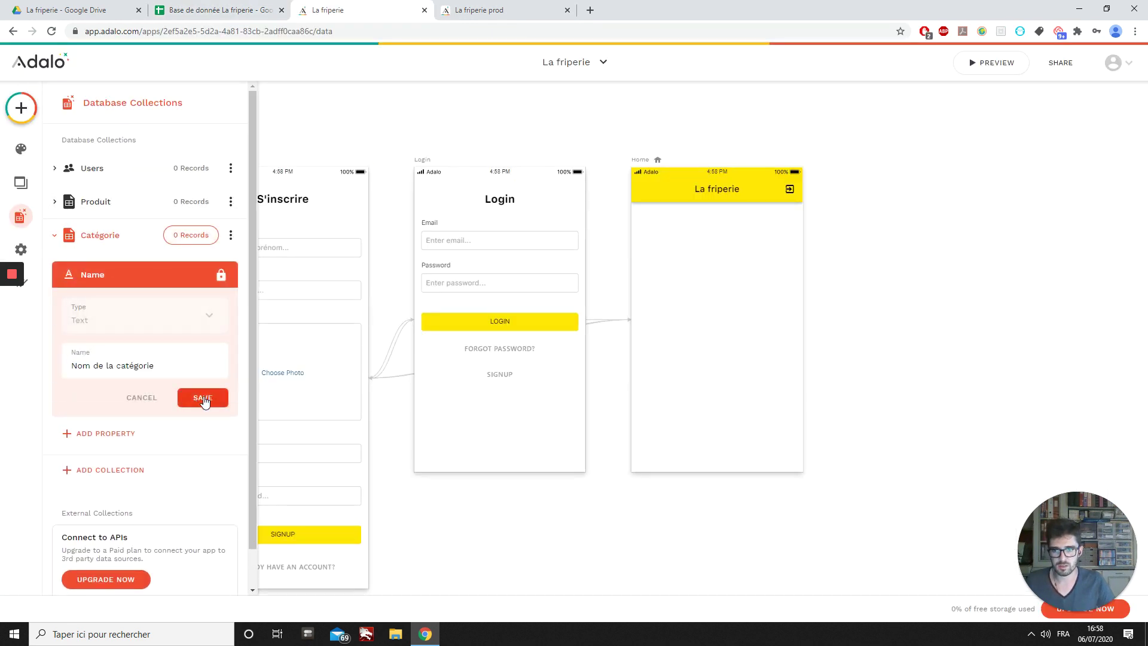
Add an Image property named "Image catégorie" to the Catégorie collection, copying the name from the Google Sheets plan.
left_click(240, 8)
left_click(538, 192)
key("ctrl+c")
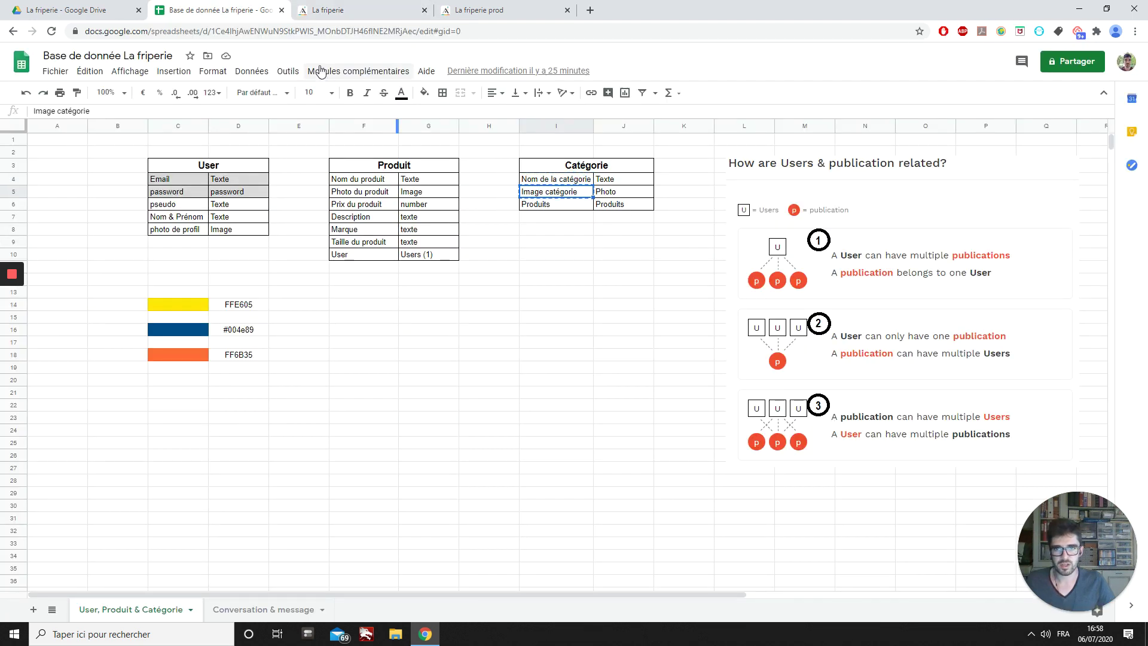
left_click(334, 11)
left_click(90, 305)
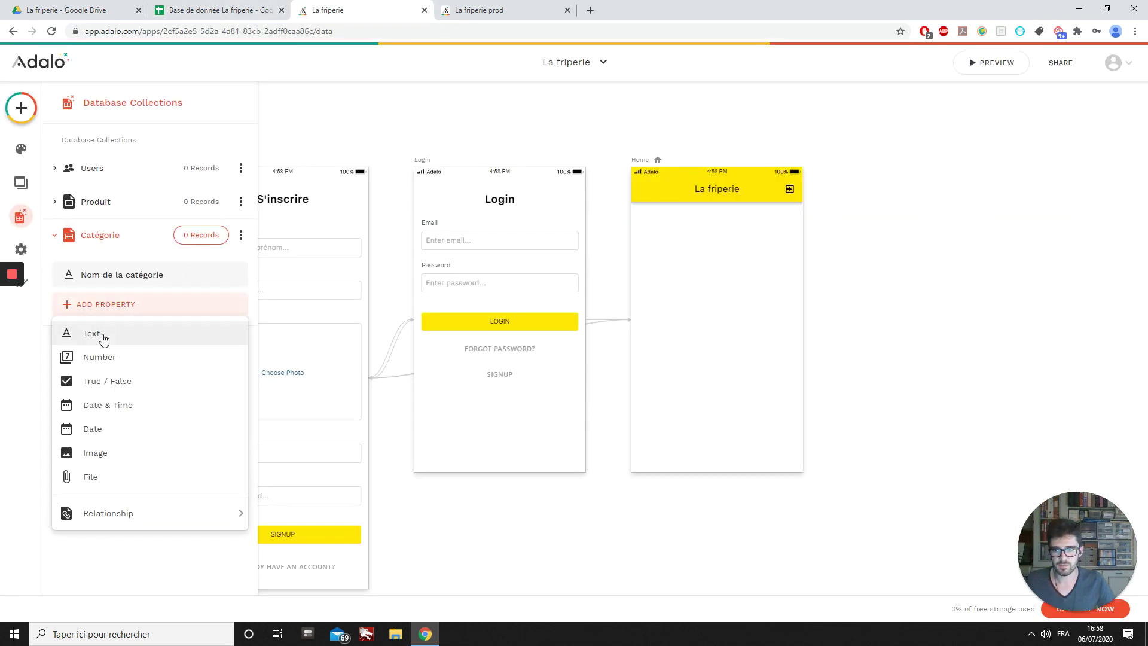
left_click(115, 453)
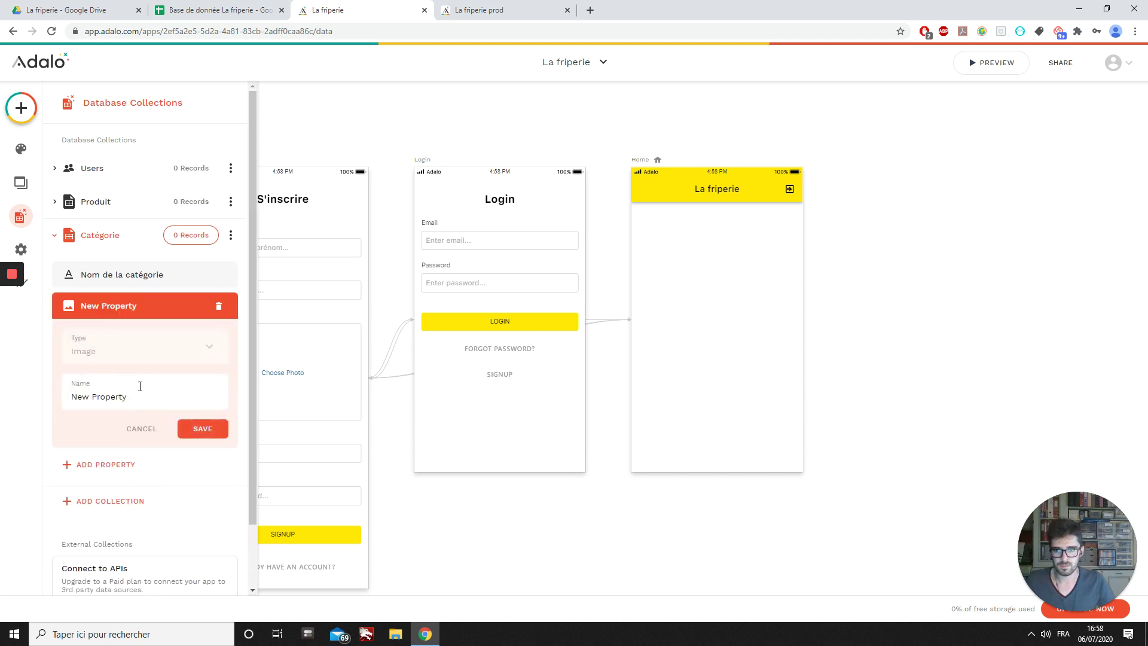
triple_click(140, 386)
key("ctrl+v")
left_click(204, 429)
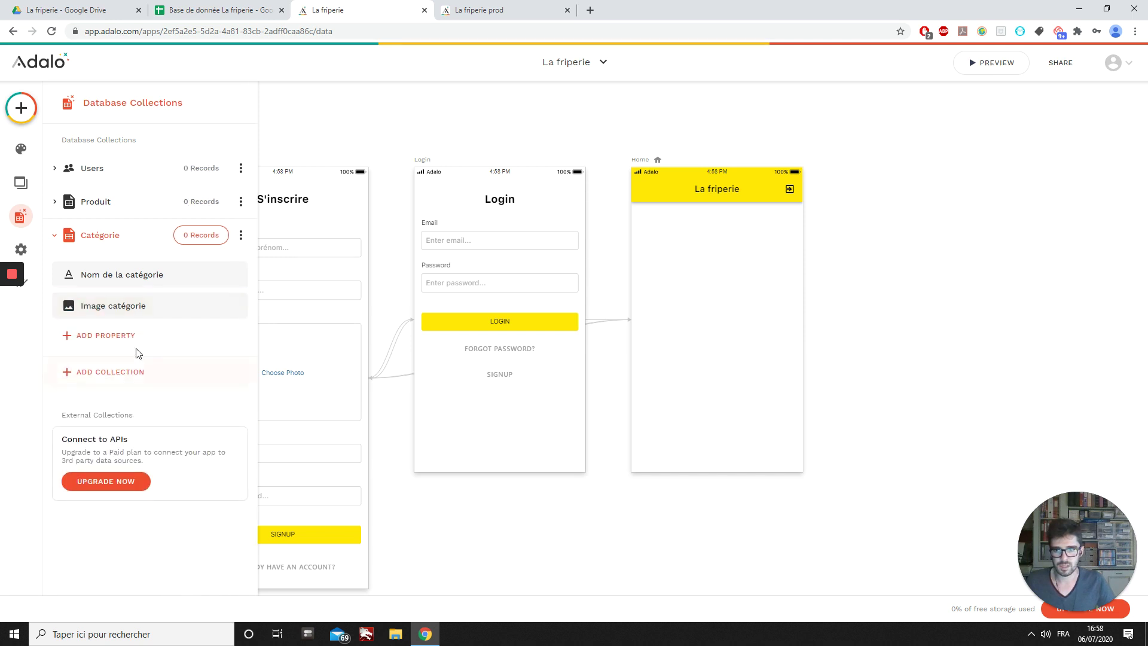
left_click(113, 336)
mouse_move(110, 310)
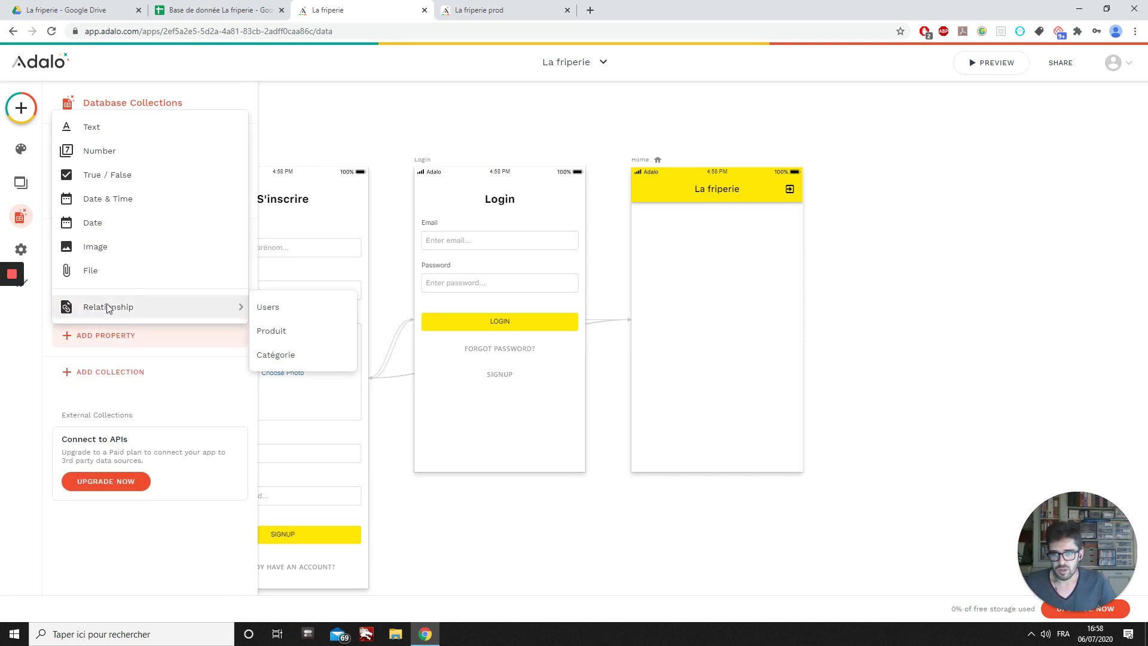
left_click(293, 334)
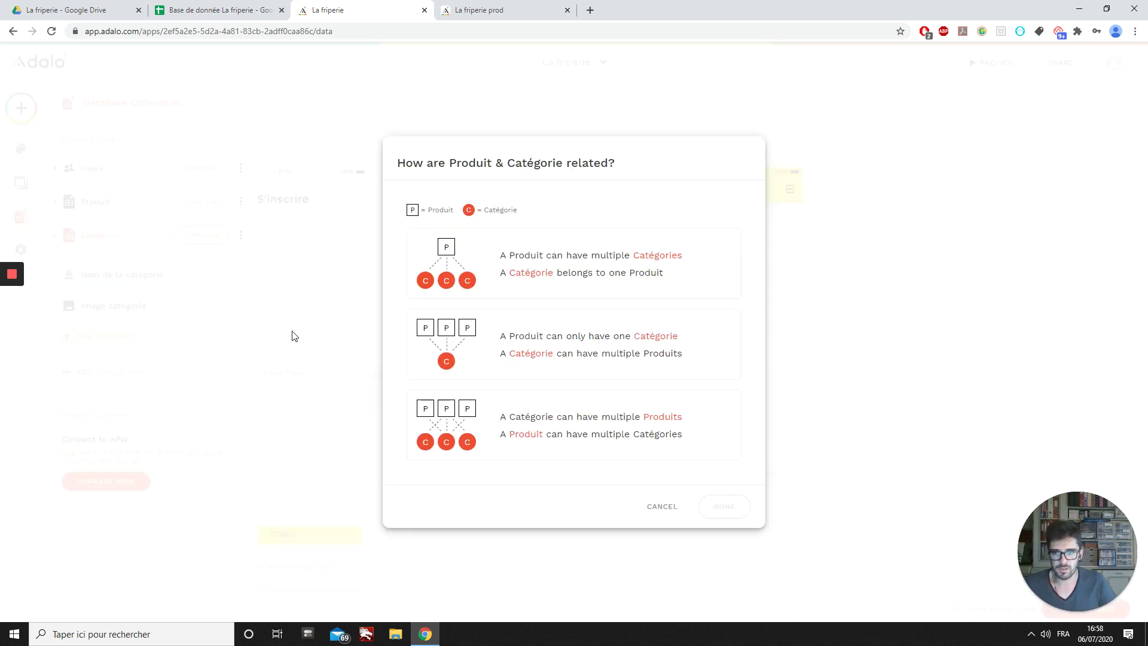
left_click(476, 289)
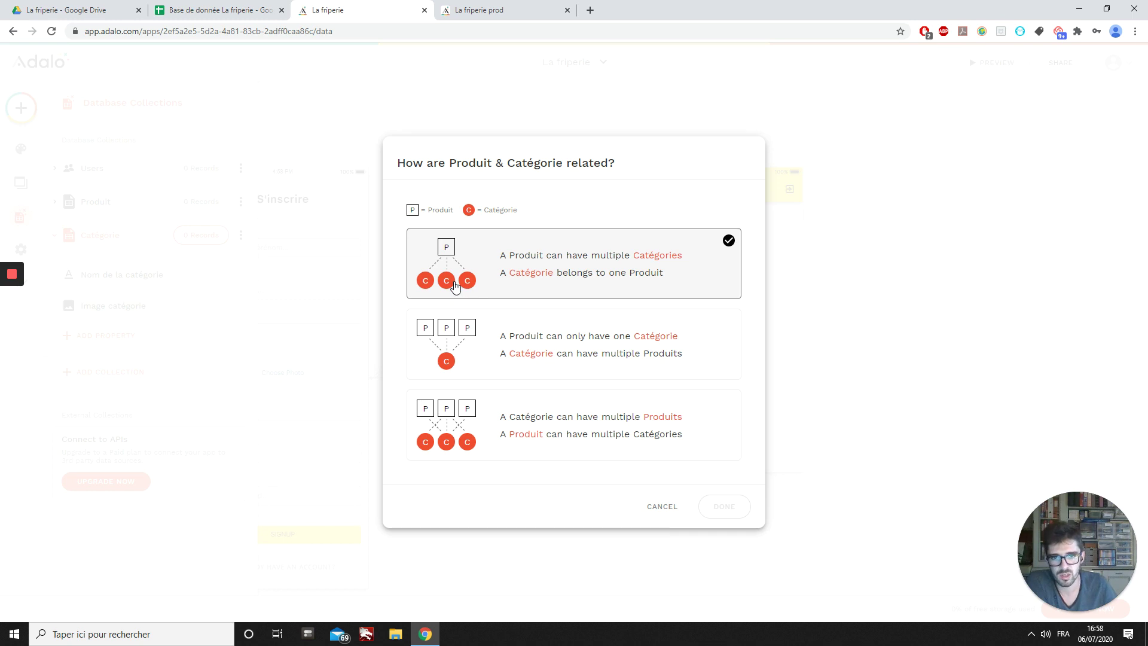
left_click(498, 339)
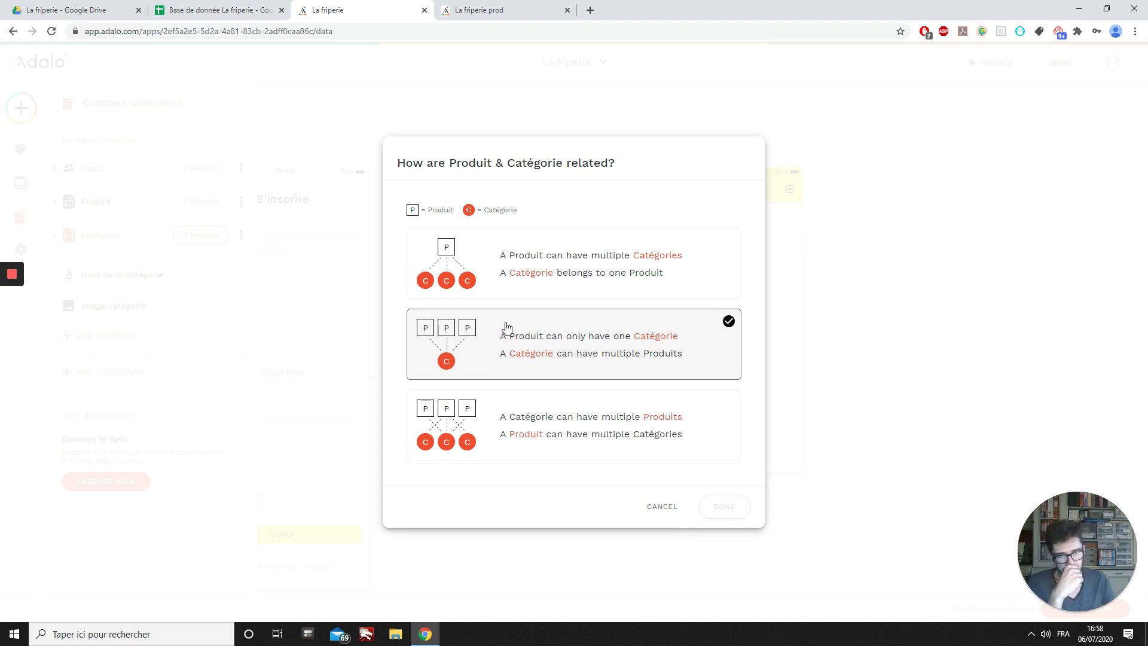
left_click(650, 456)
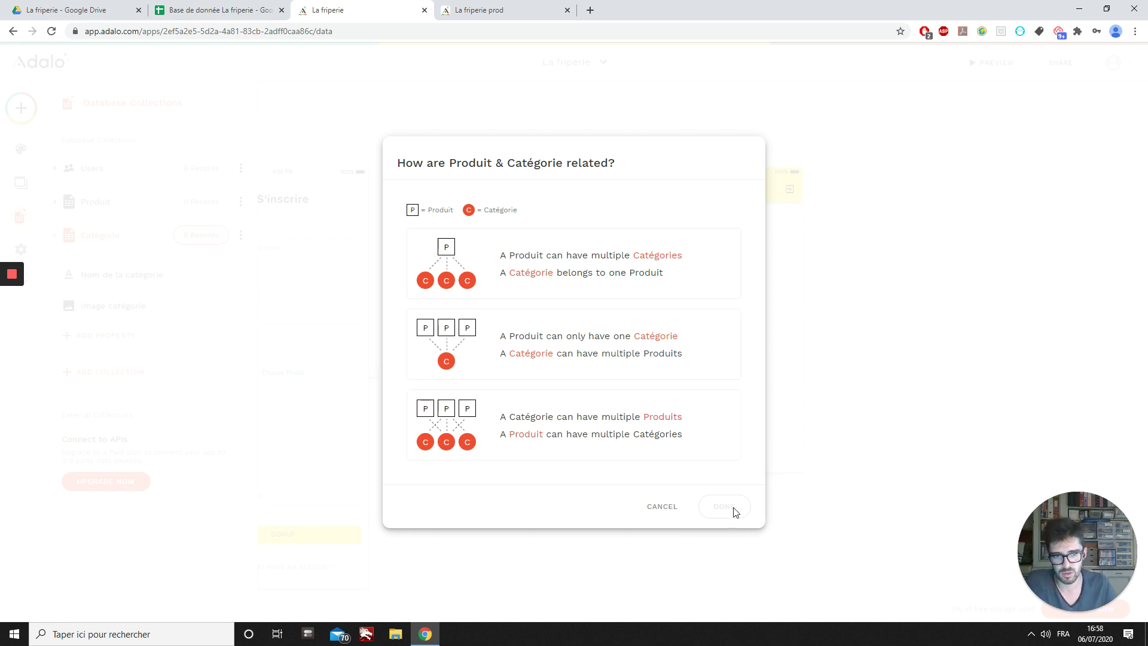
left_click(668, 509)
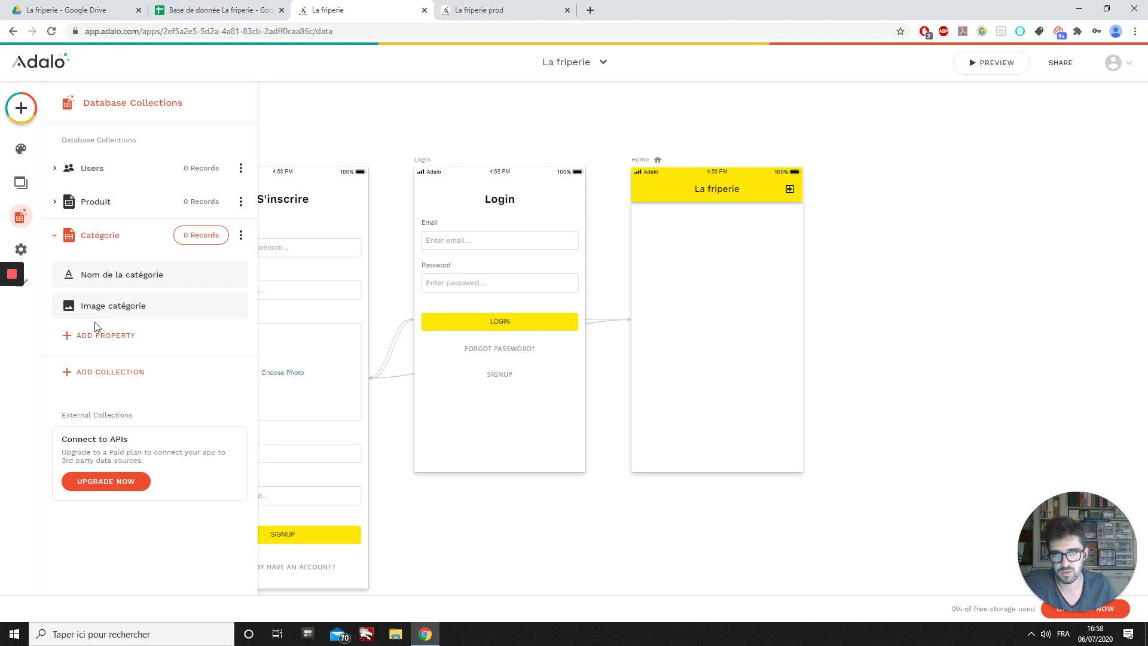
Check how the Catégorie collection's products property is set up in La friperie prod and in the Google Sheets plan.
left_click(227, 7)
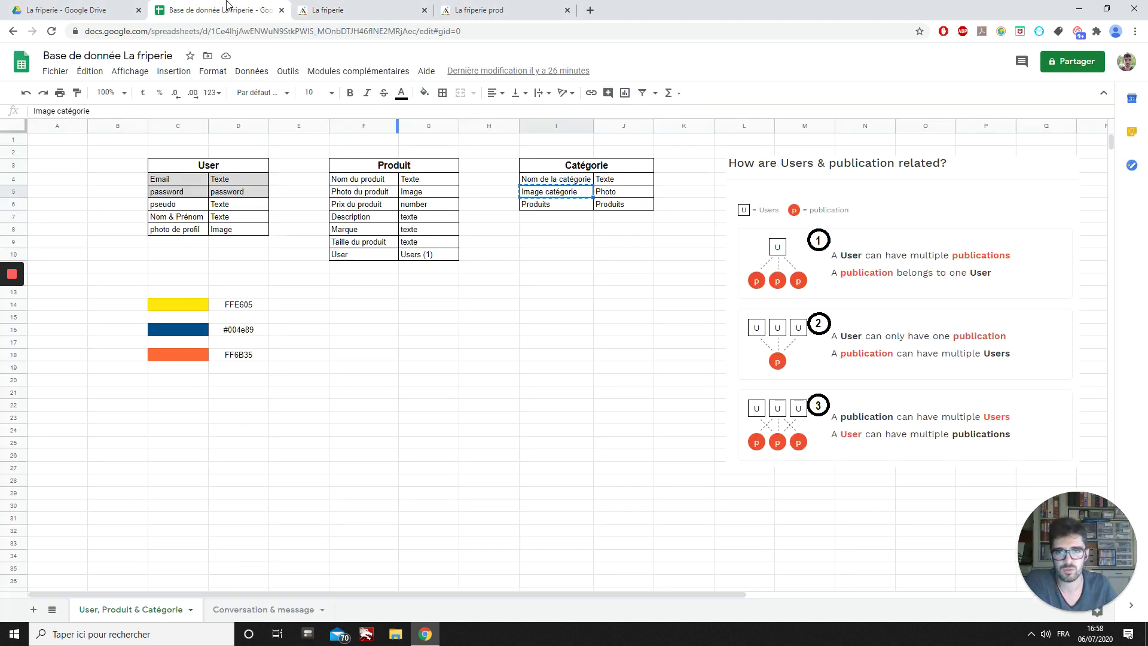
left_click(463, 11)
left_click(111, 236)
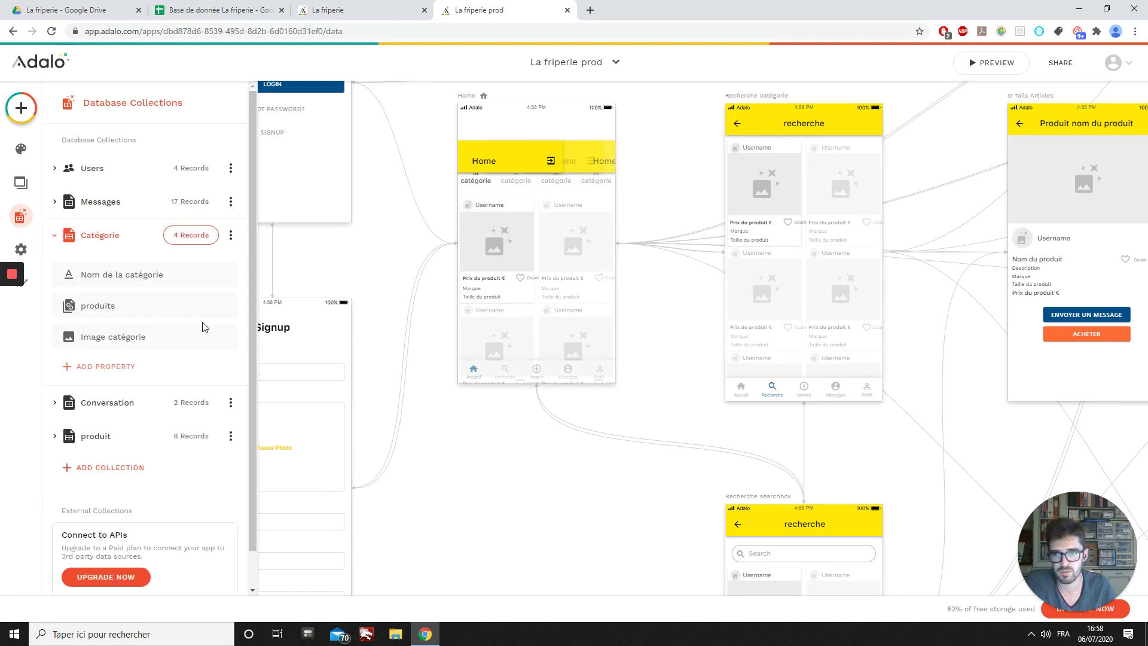
left_click(109, 309)
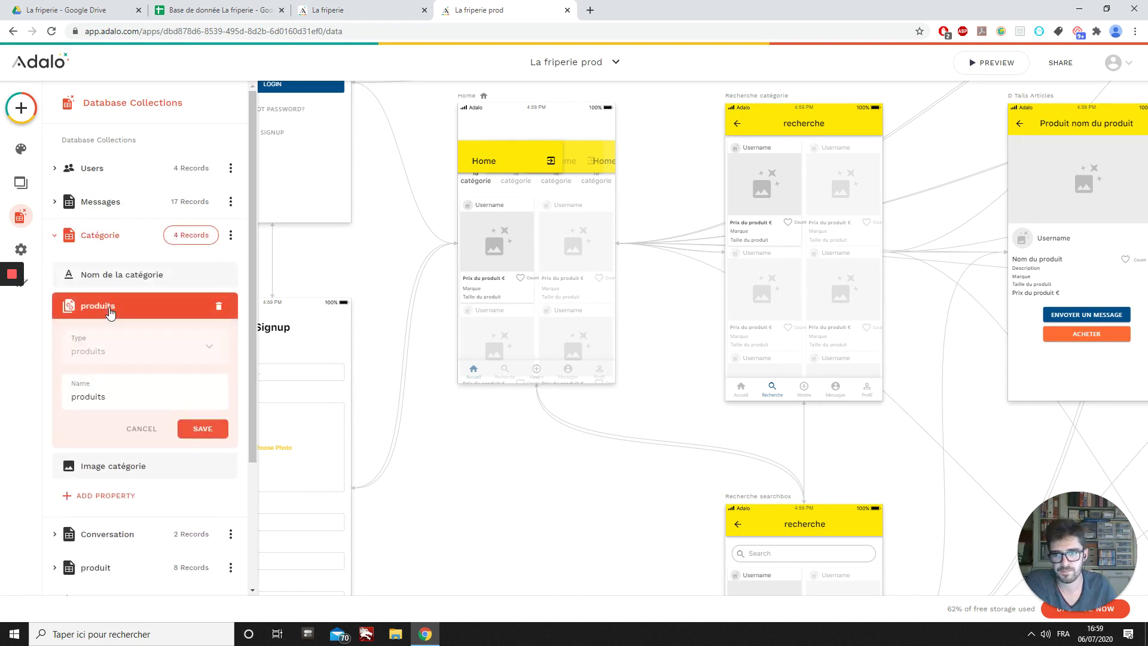
left_click(108, 309)
left_click(322, 10)
left_click(211, 7)
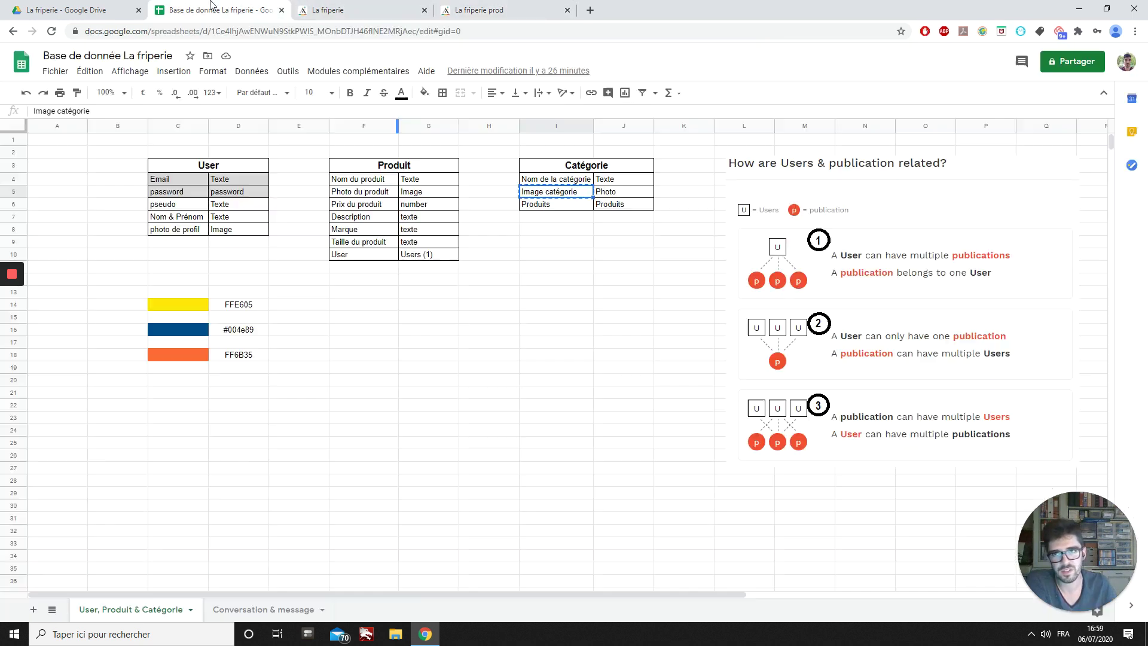
left_click(324, 10)
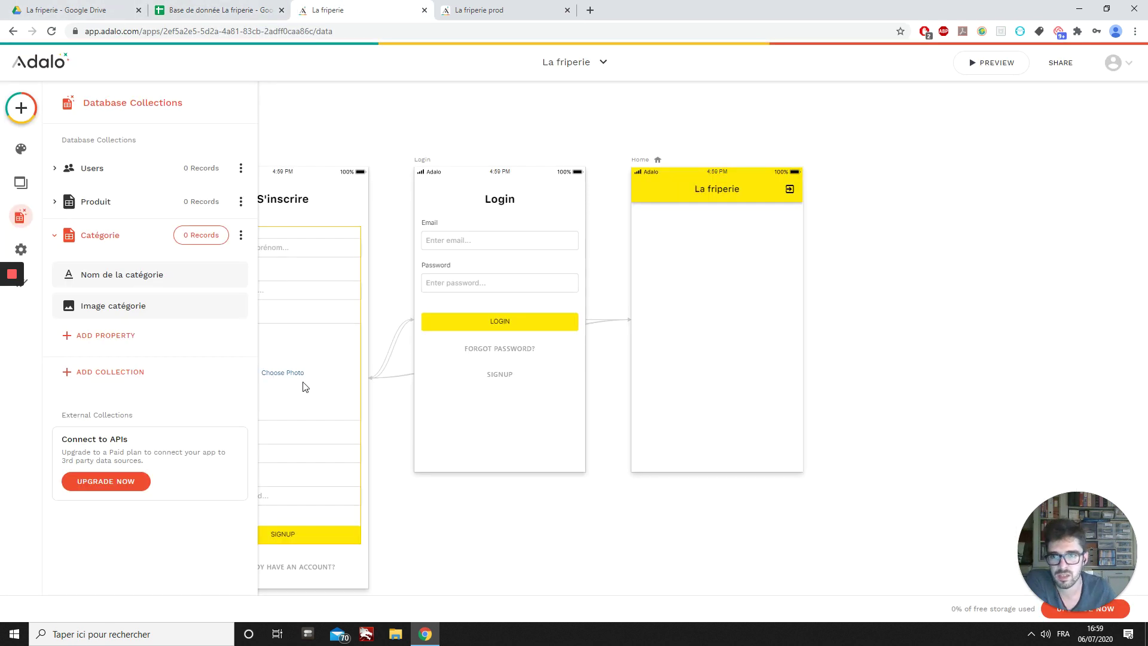
Add a Produit relationship to the Catégorie collection where a Produit has only one Catégorie and a Catégorie has multiple Produits.
left_click(107, 347)
mouse_move(154, 306)
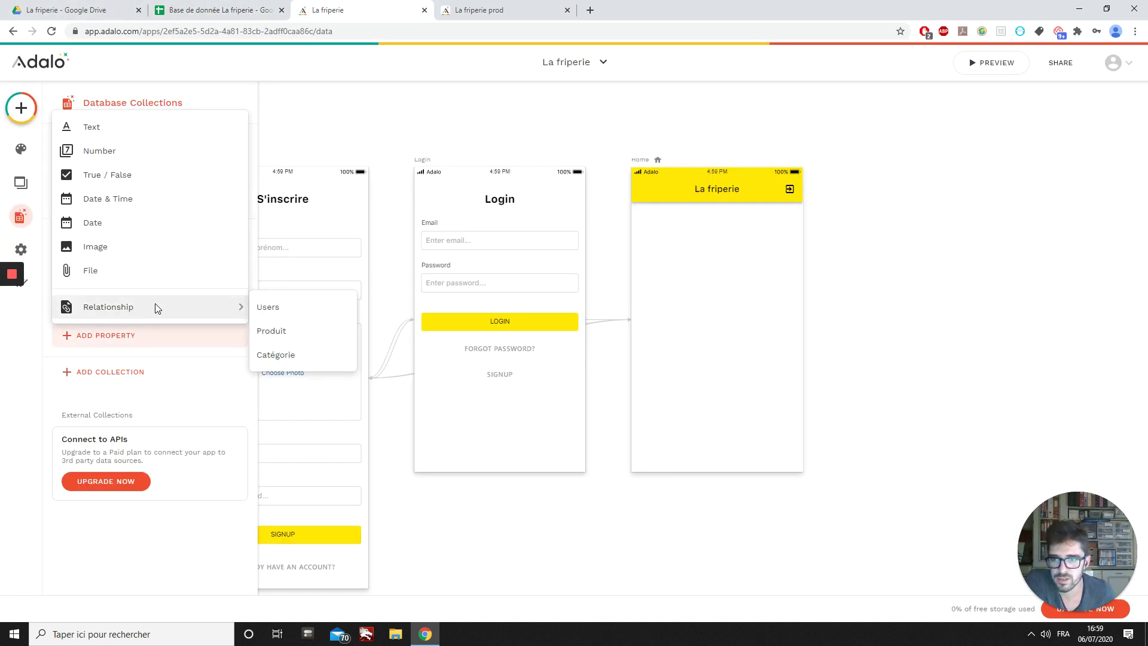
left_click(286, 340)
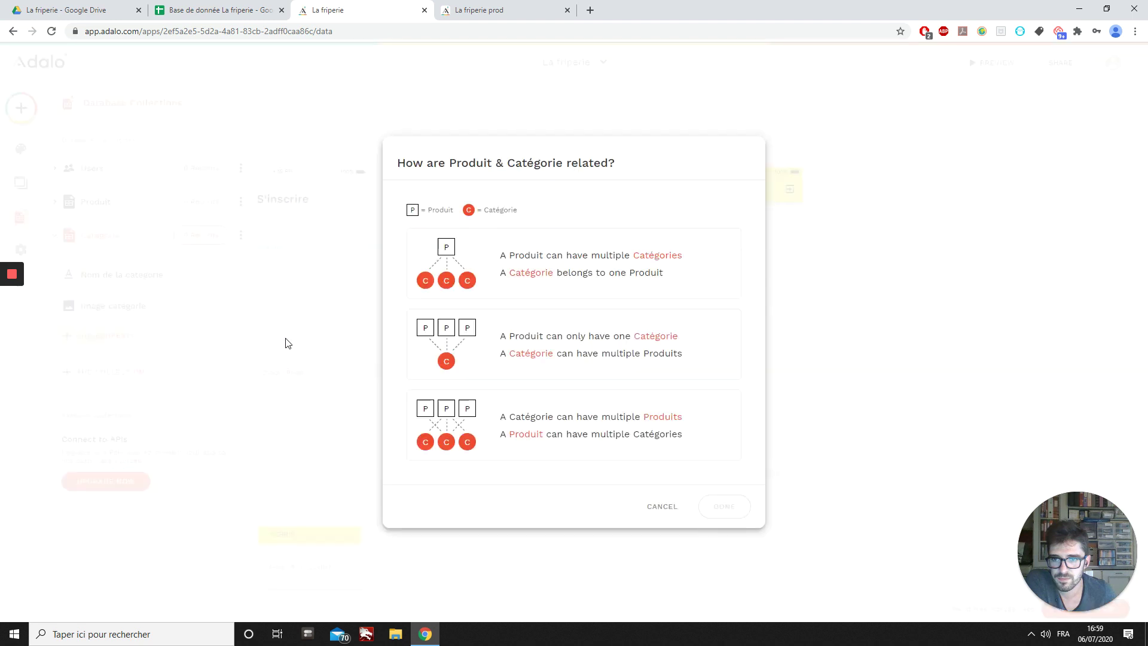
left_click(563, 358)
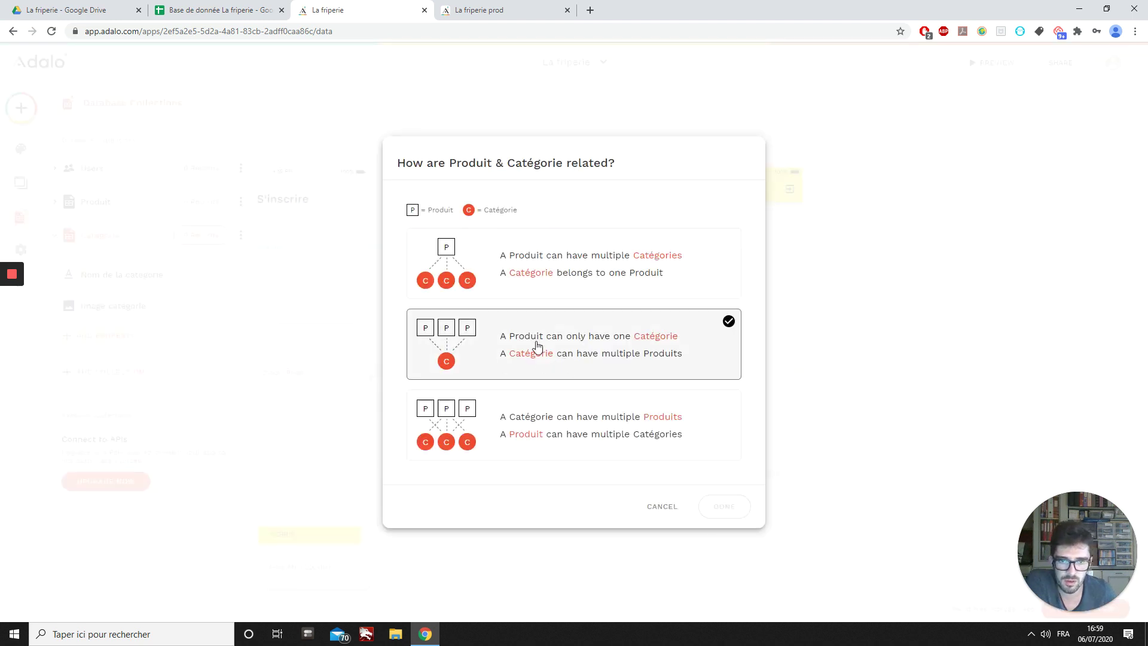
left_click(622, 348)
left_click(741, 511)
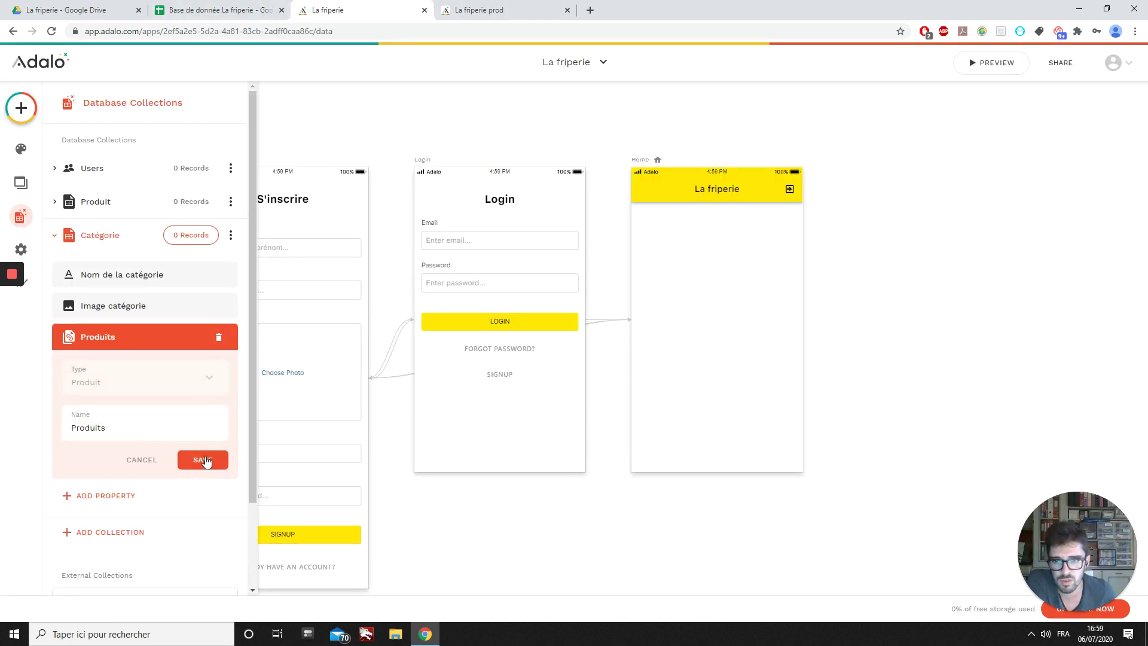
Rename the Catégorie collection's product relationship property to "Produits 2" and save it.
left_click(170, 431)
type("2")
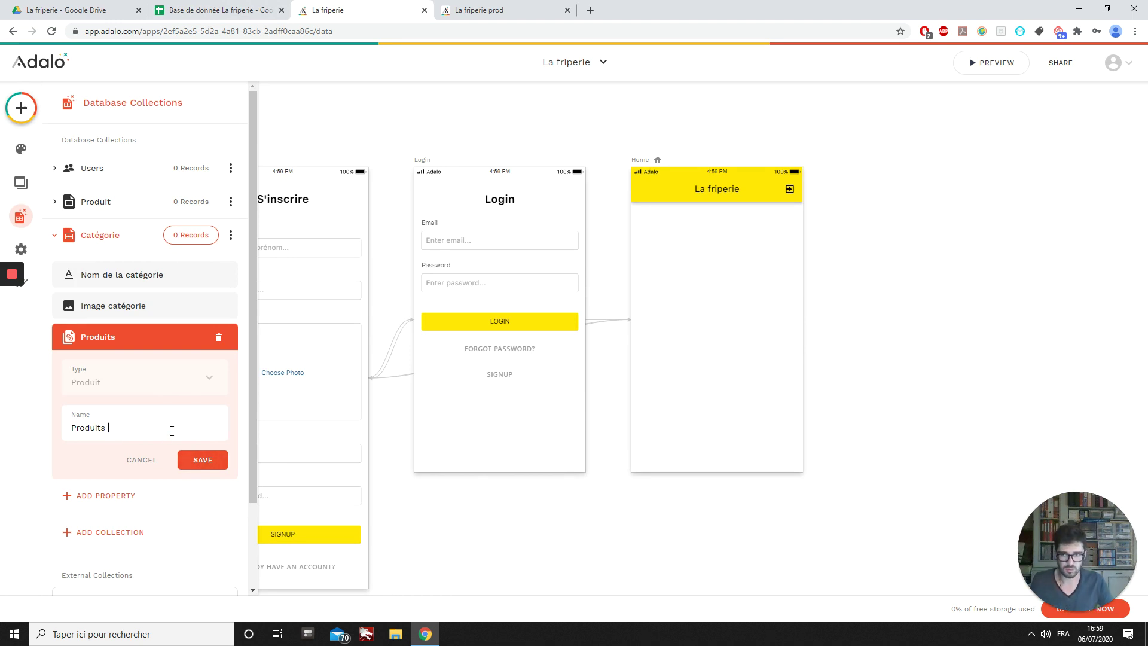
left_click(203, 459)
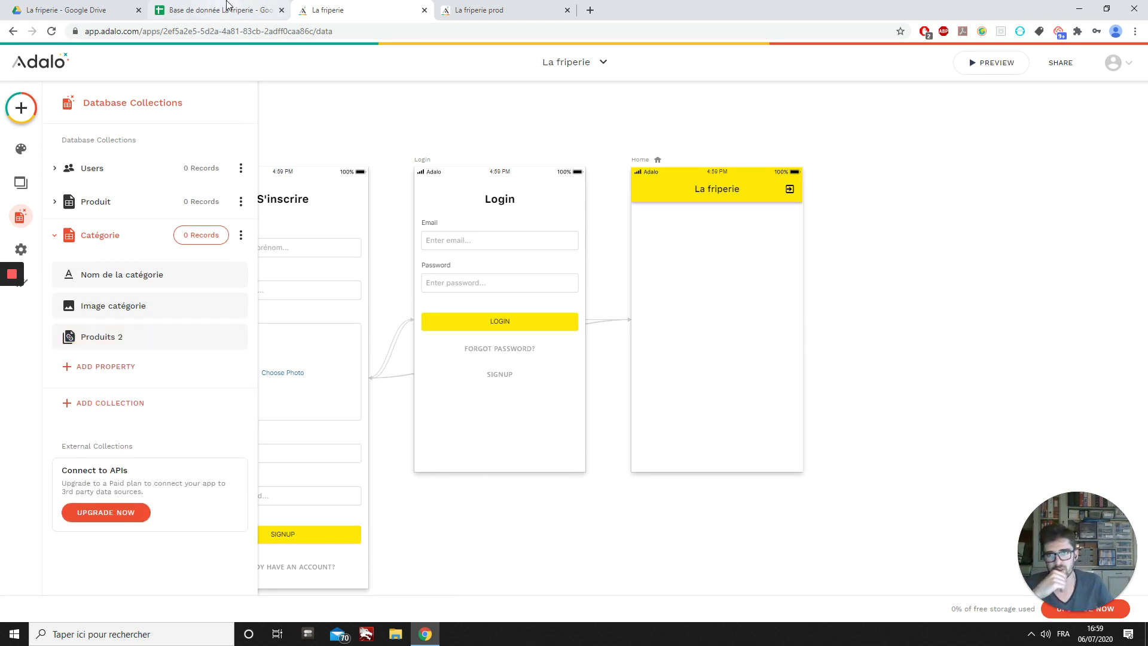
Switch to the Google Sheets plan and change the Produits property name in the Catégorie table to "Produits 2".
left_click(227, 10)
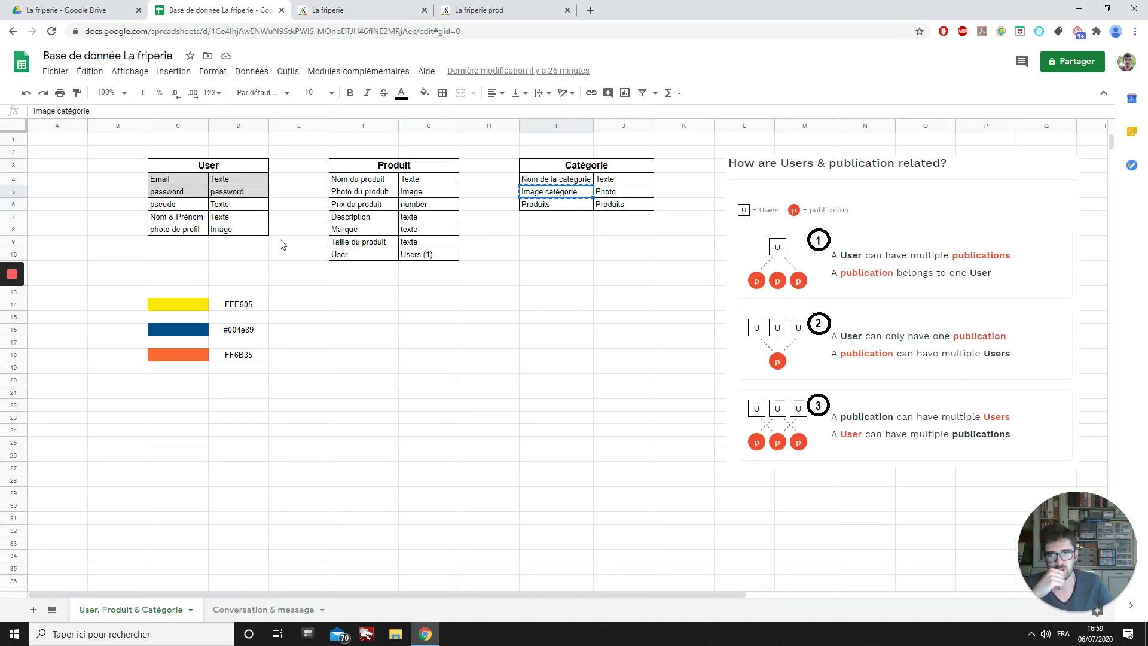
double_click(575, 208)
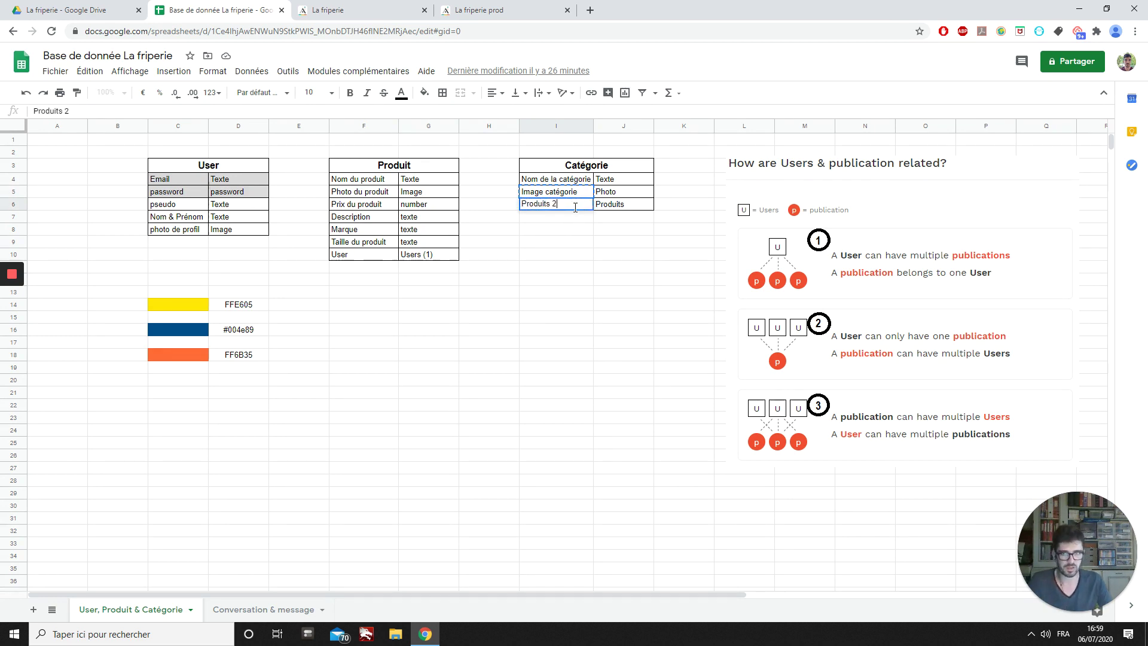
type("2")
left_click(548, 258)
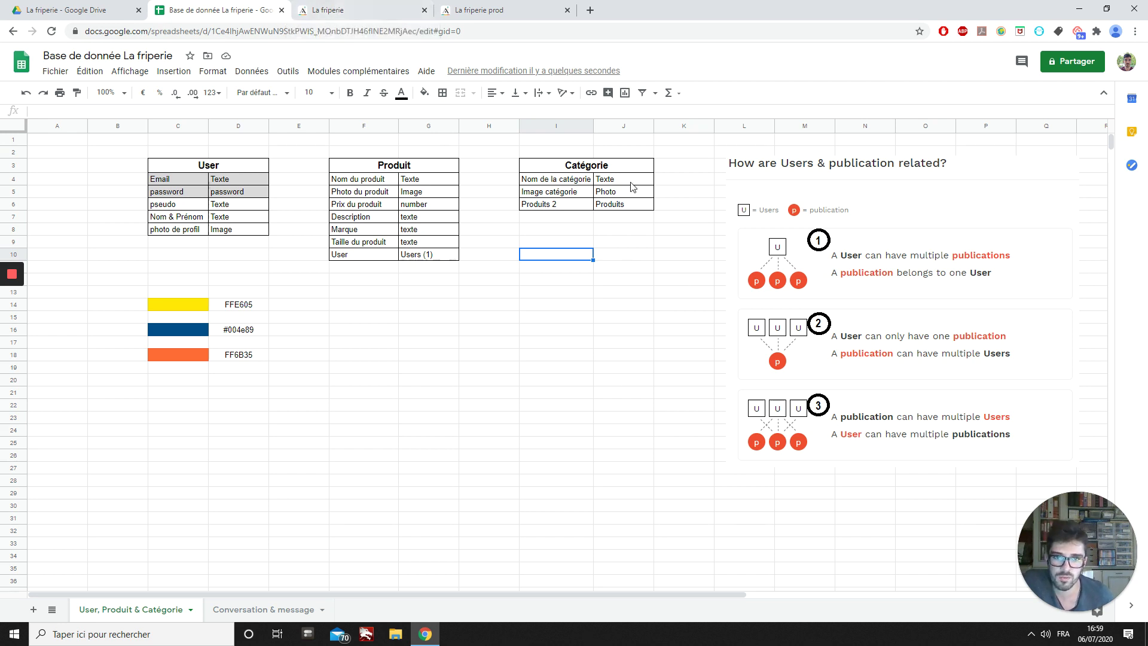
Start a new Catégorie record in the La friperie app in Adalo and name it "Pyjama", copying the name from La friperie prod.
left_click(342, 18)
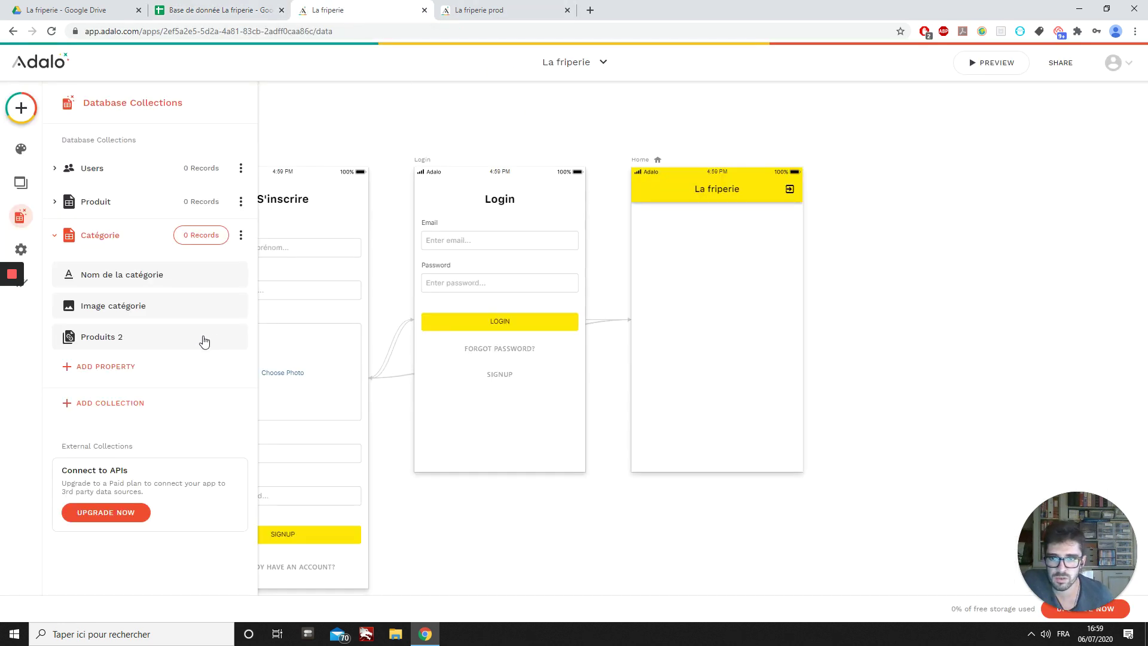
left_click(556, 104)
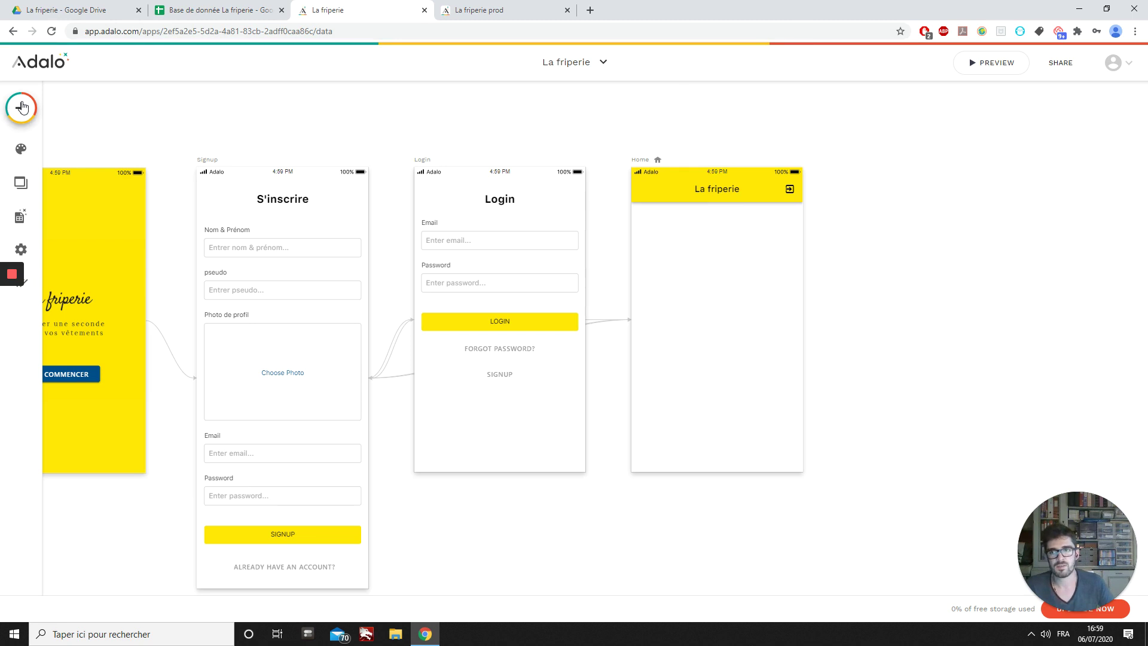
left_click(20, 216)
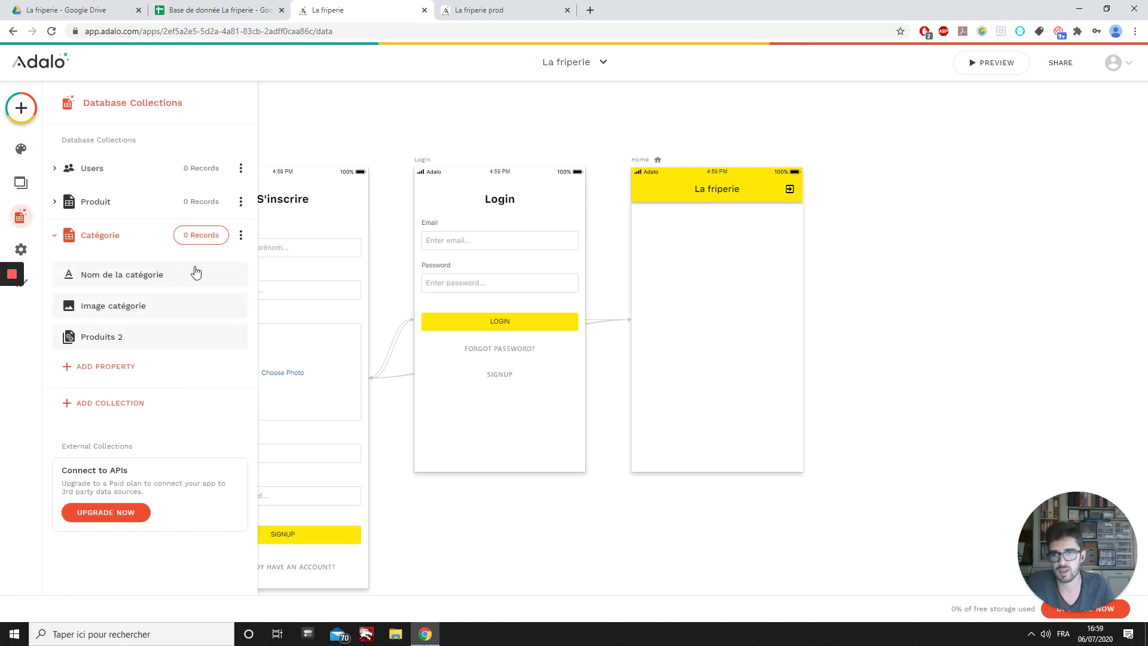
left_click(199, 241)
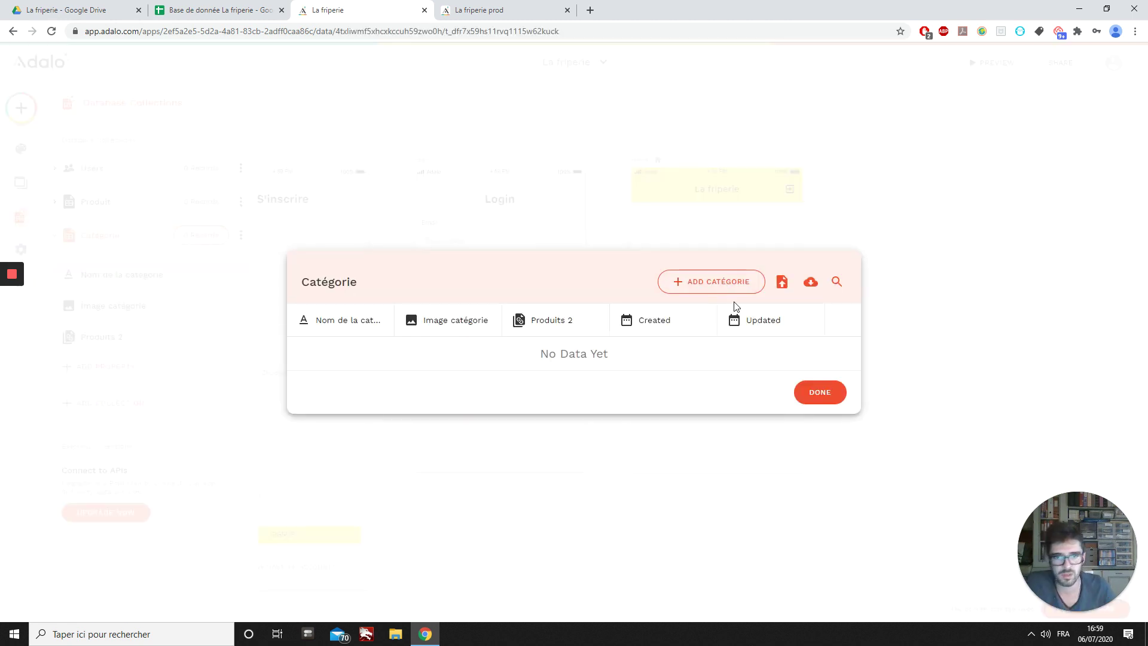
left_click(726, 281)
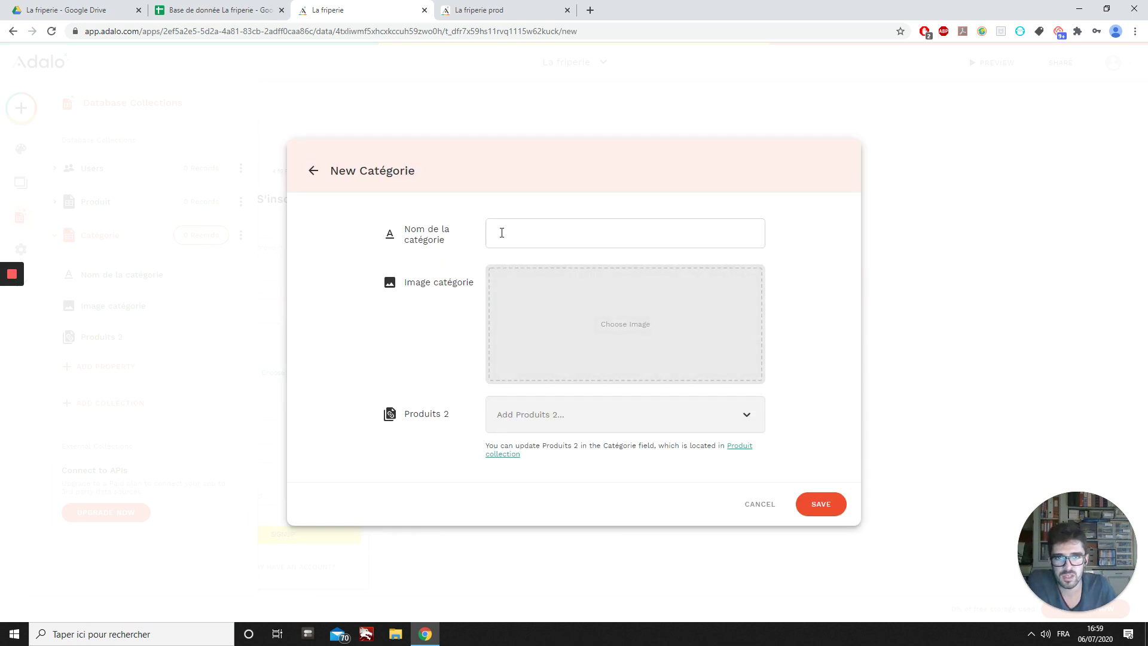
left_click(503, 15)
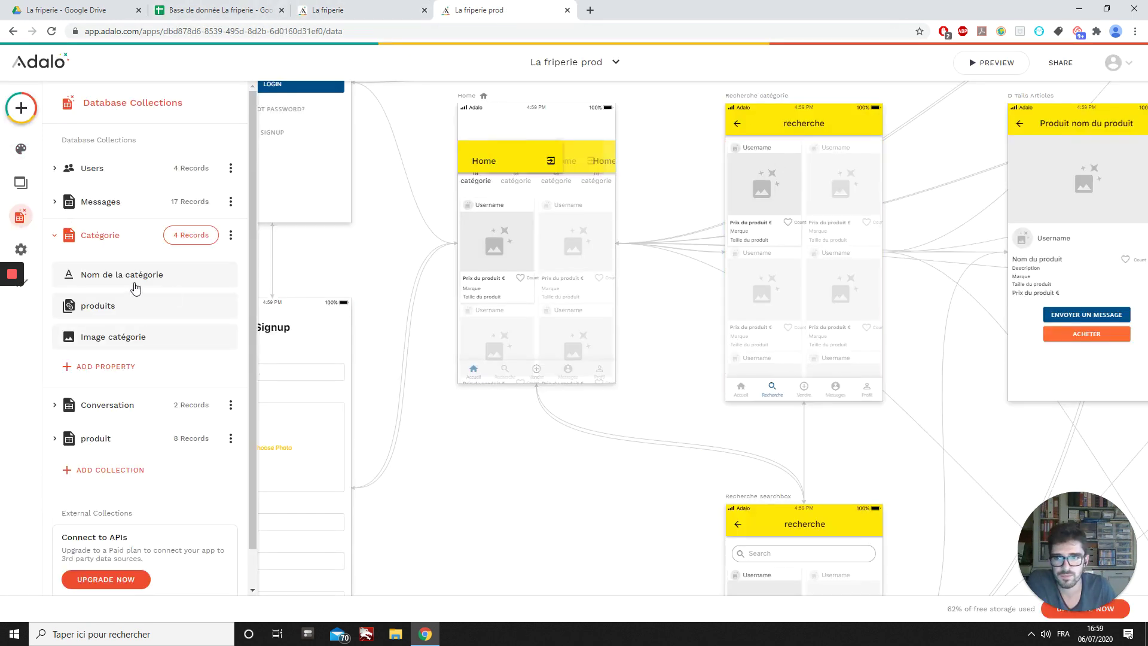
left_click(191, 235)
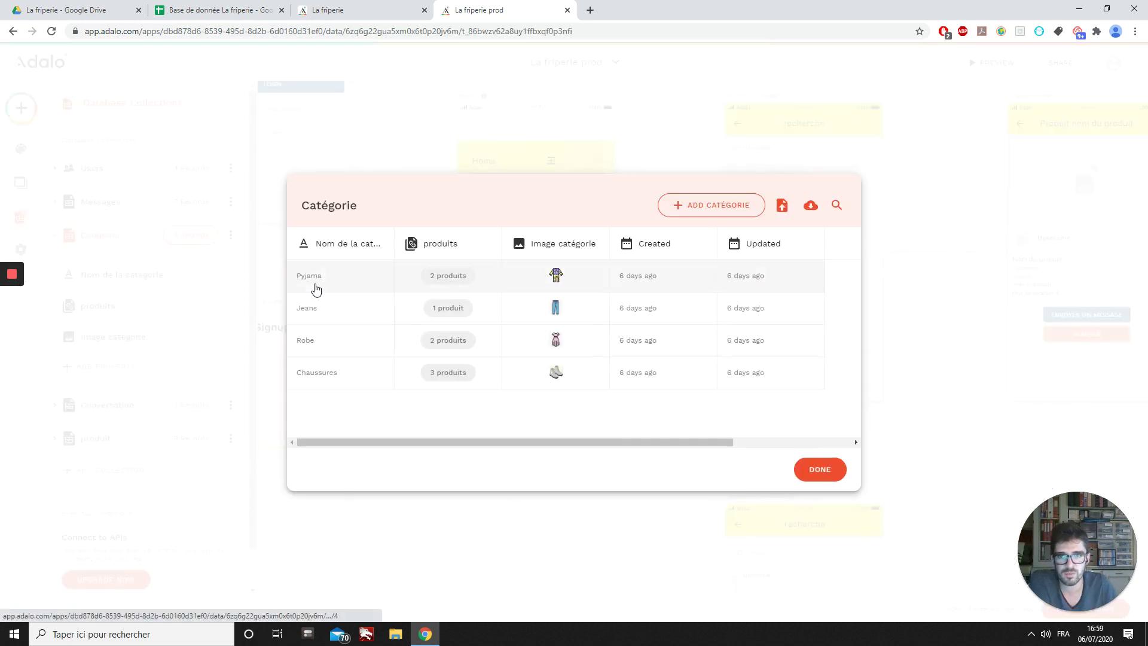
left_click(316, 290)
left_click_drag(549, 241, 364, 247)
key("ctrl+c")
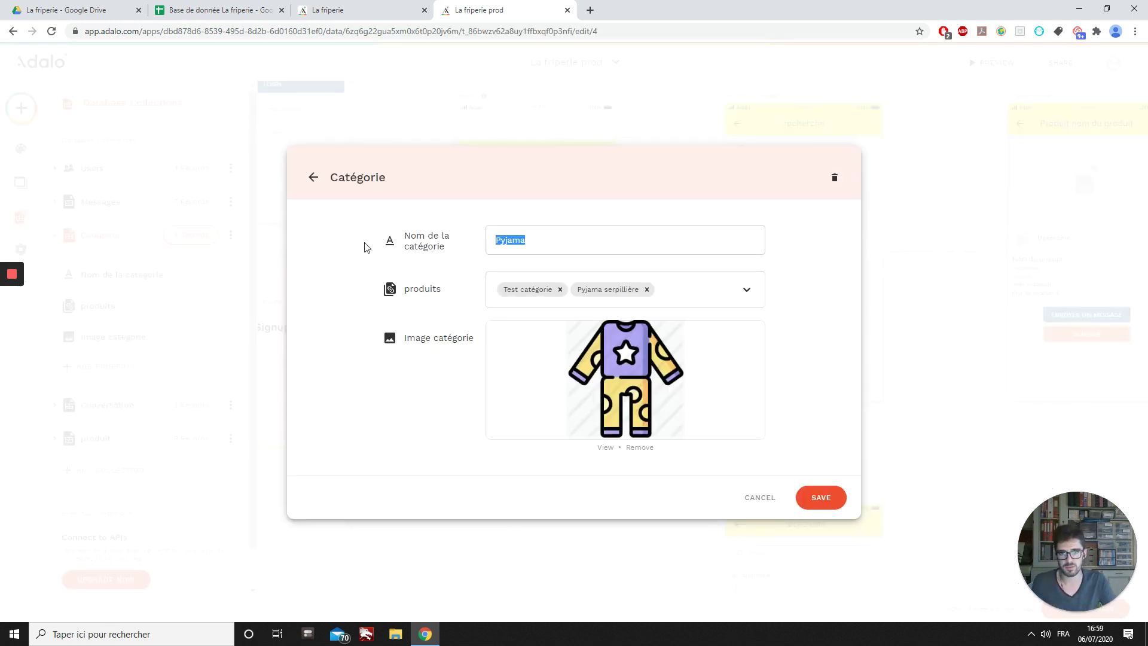
key("ctrl+shift+Tab")
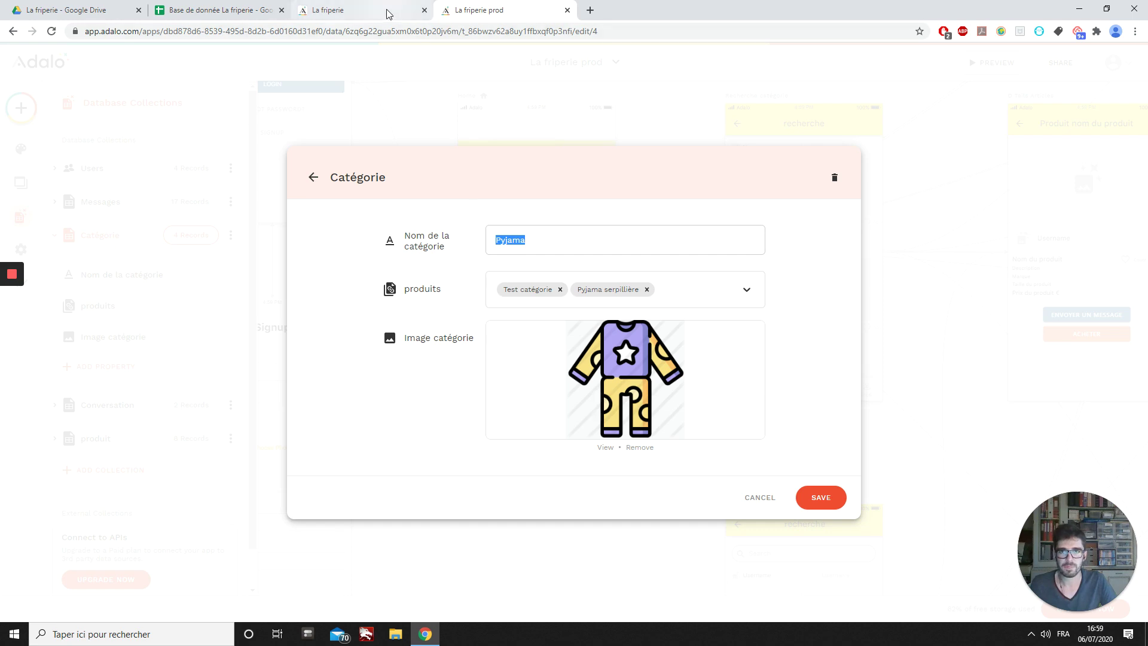
left_click(504, 230)
key("ctrl+v")
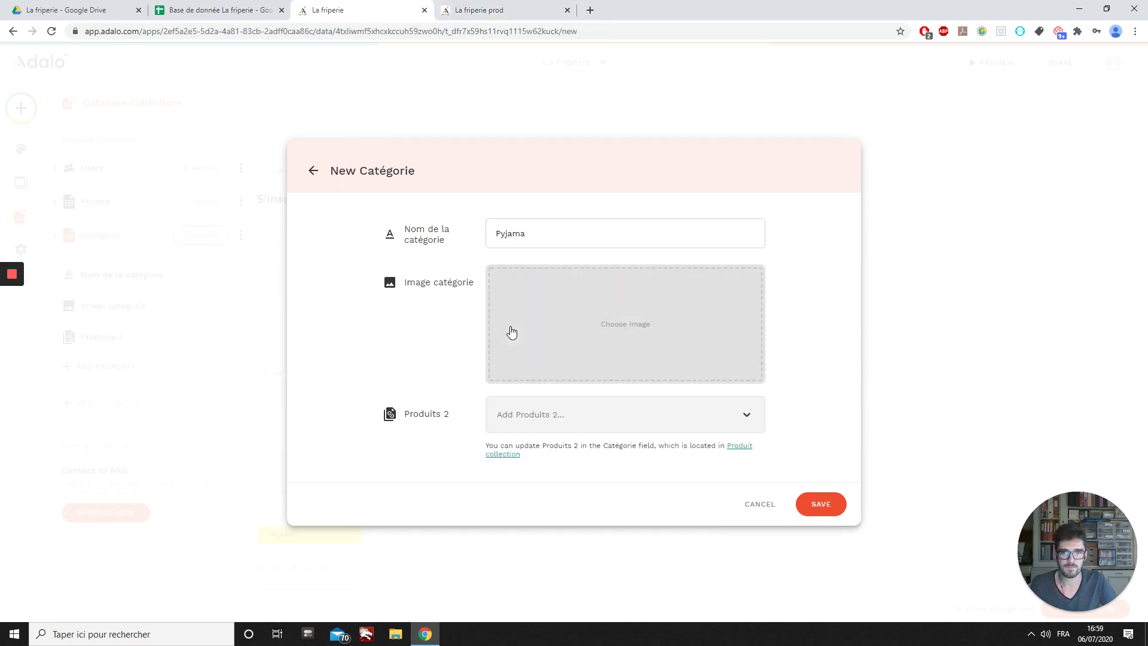
Add the "catégorie pijama" picture as the Pyjama category's image and save the record.
left_click(553, 297)
double_click(643, 202)
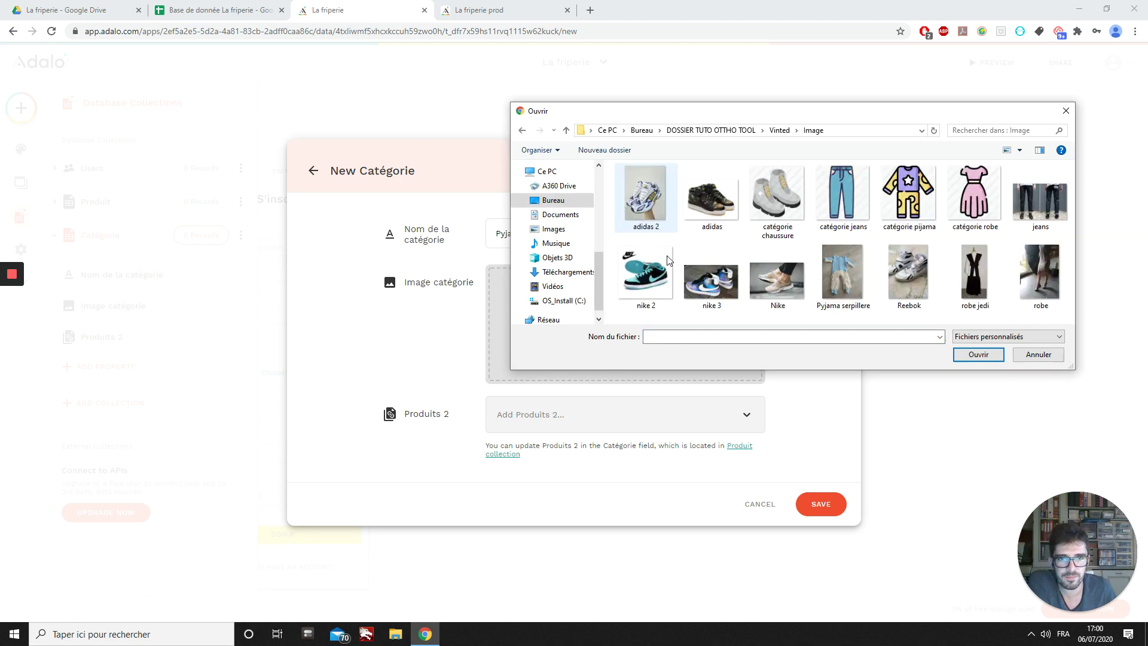
left_click(901, 202)
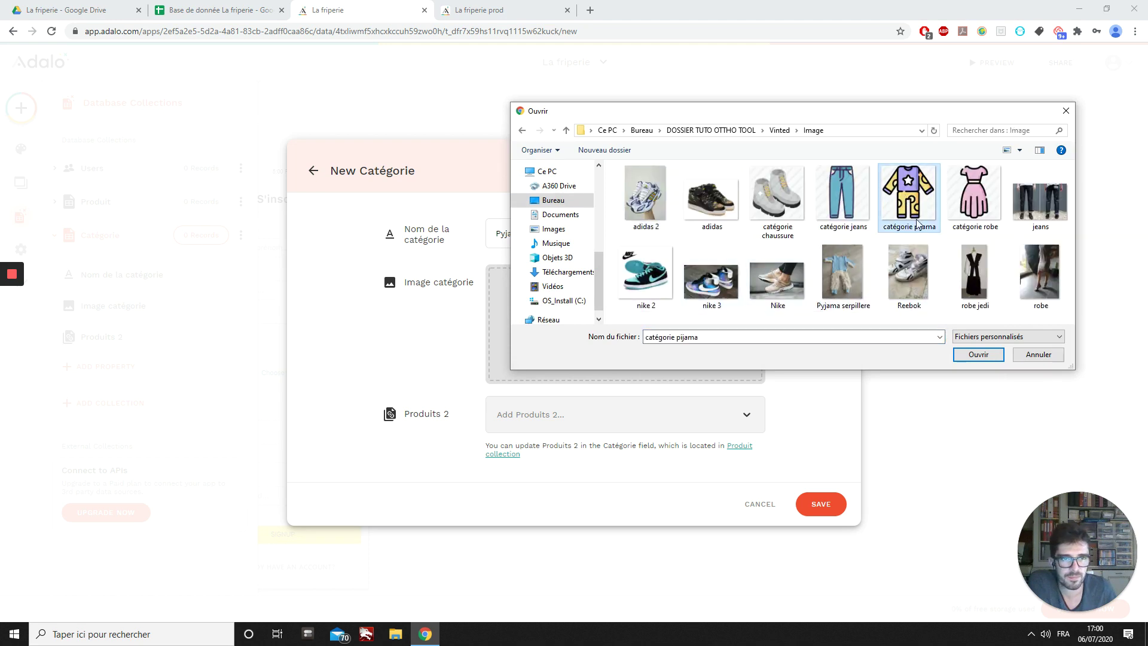
left_click(977, 354)
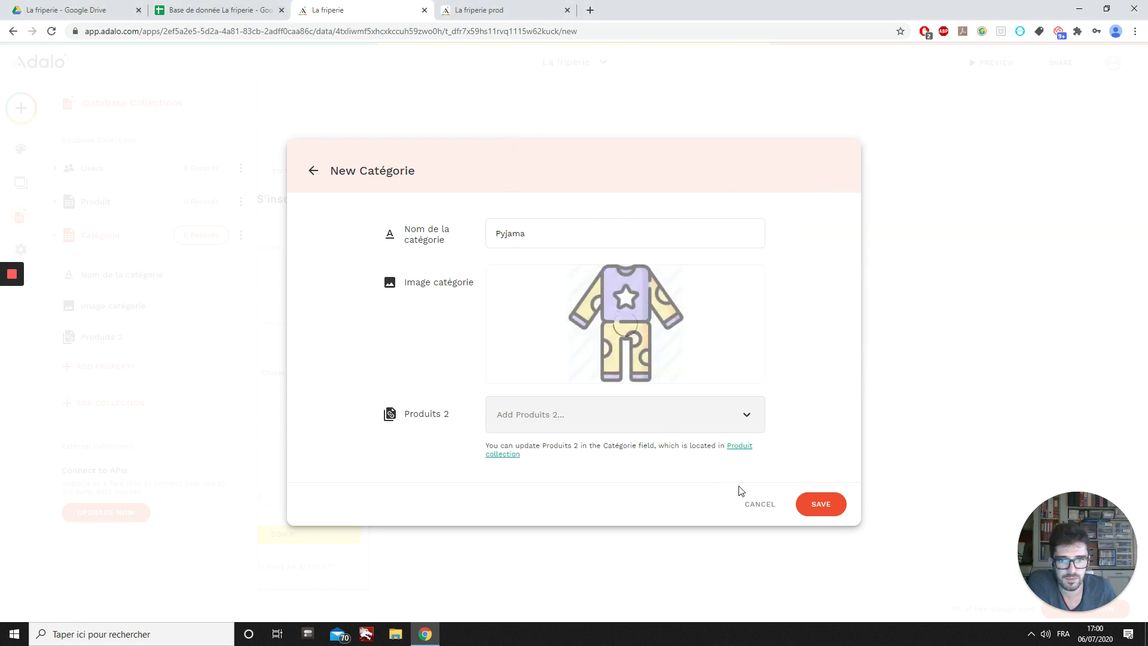
left_click(821, 508)
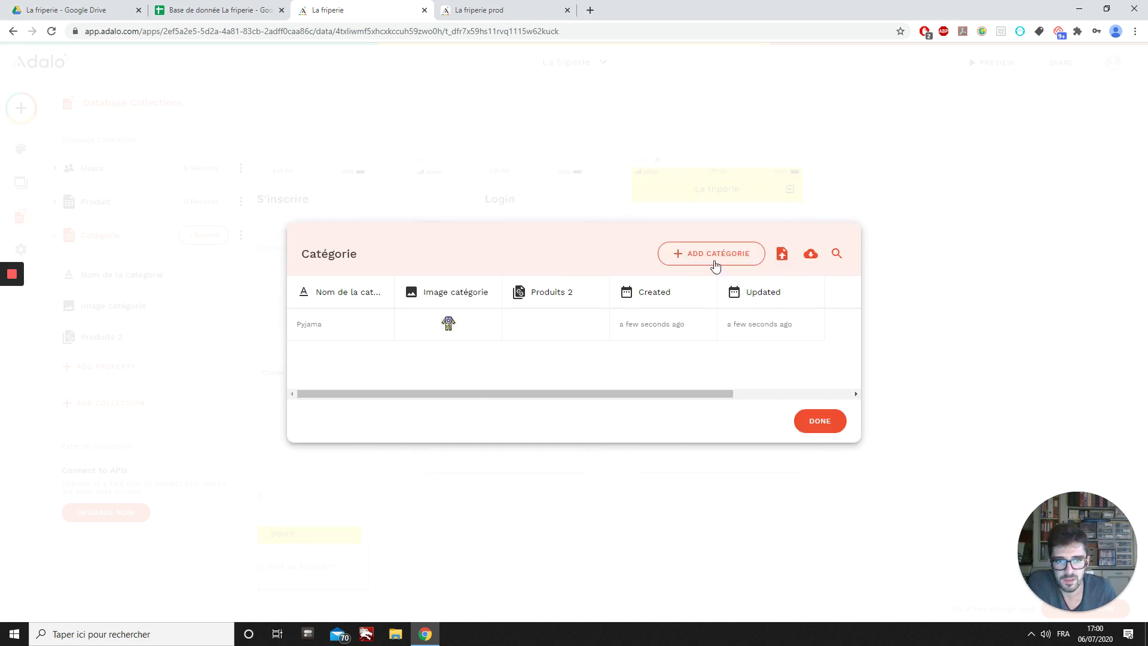
Create and save a Catégorie record named "Jeans" with the "catégorie jeans" picture as its image.
left_click(715, 265)
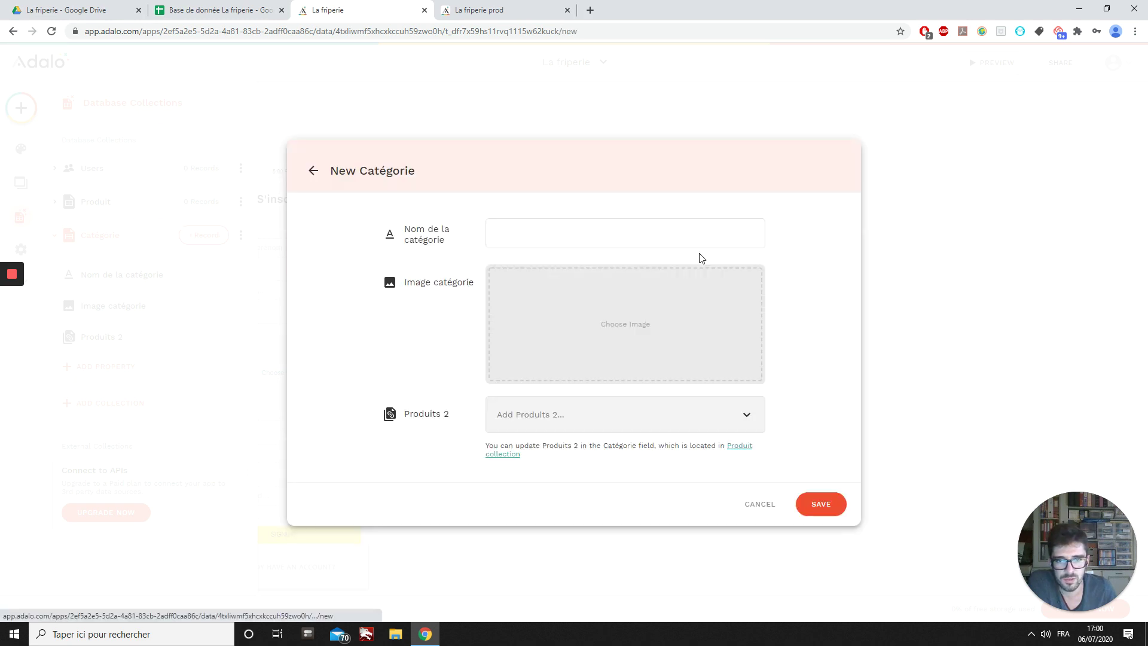
left_click(472, 9)
left_click(382, 9)
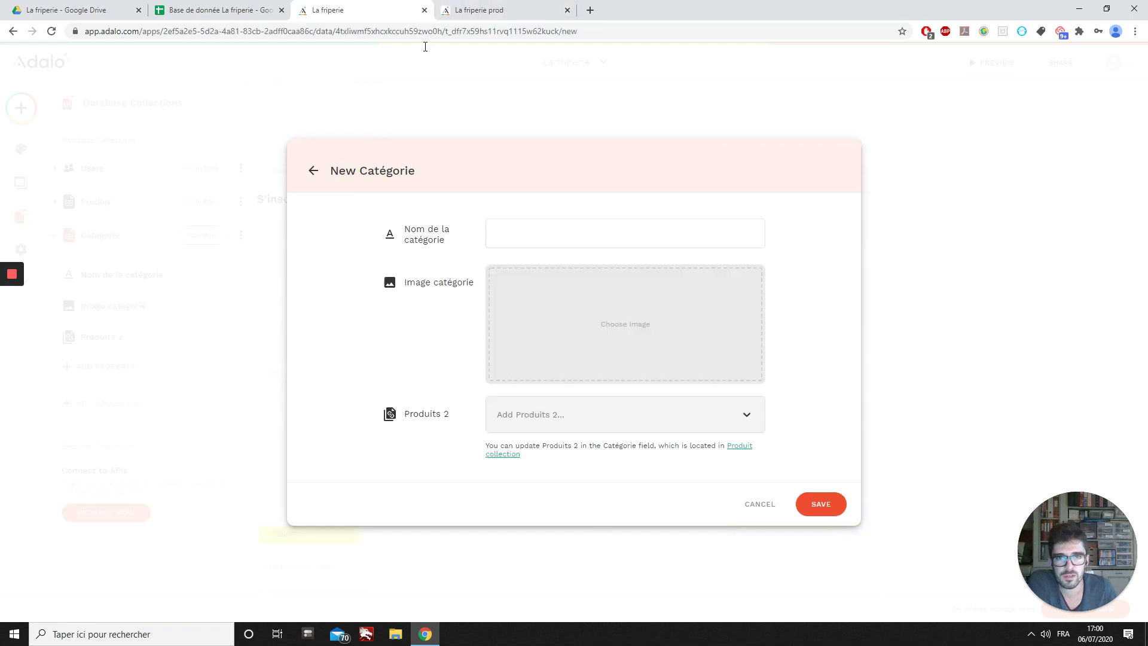
left_click(620, 315)
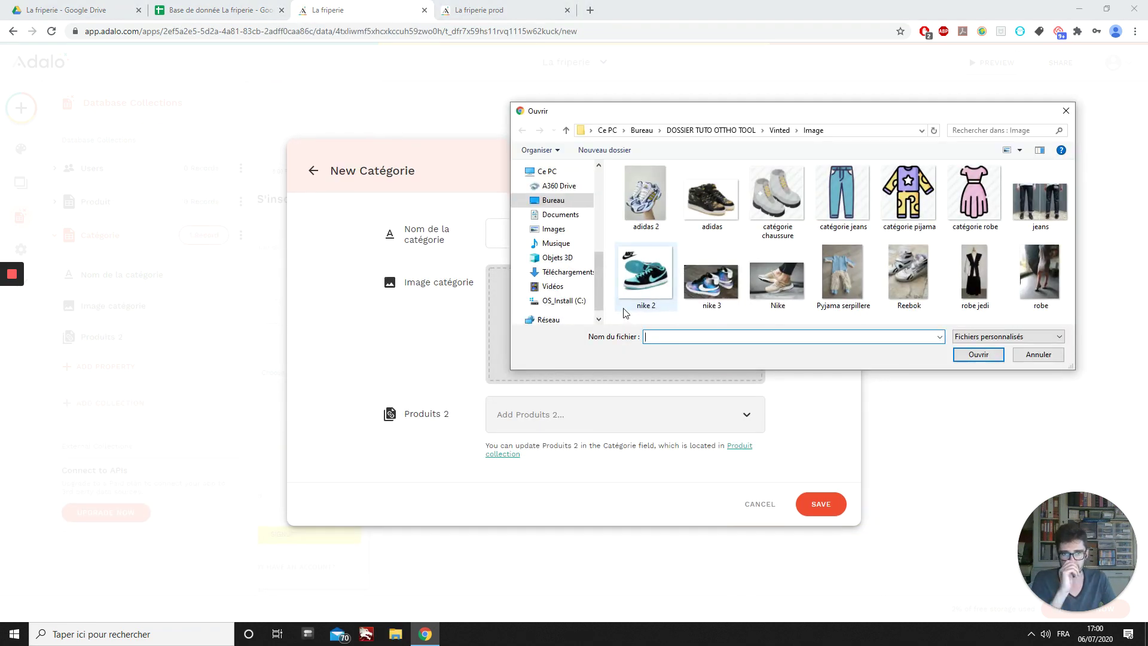
left_click(842, 197)
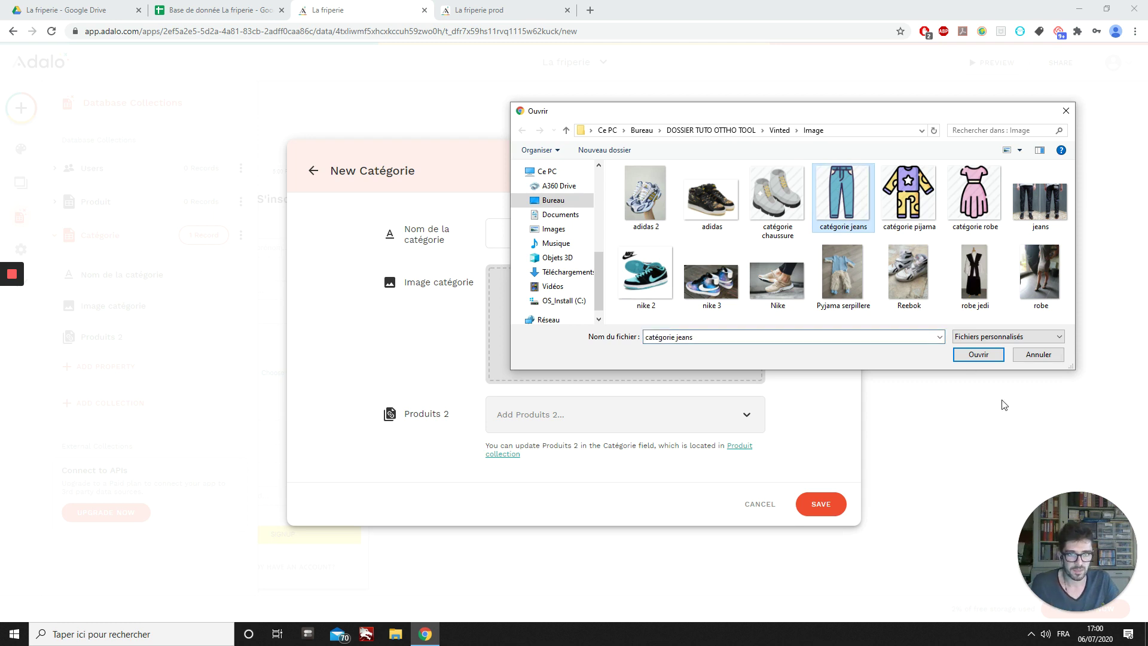
left_click(975, 356)
left_click(635, 234)
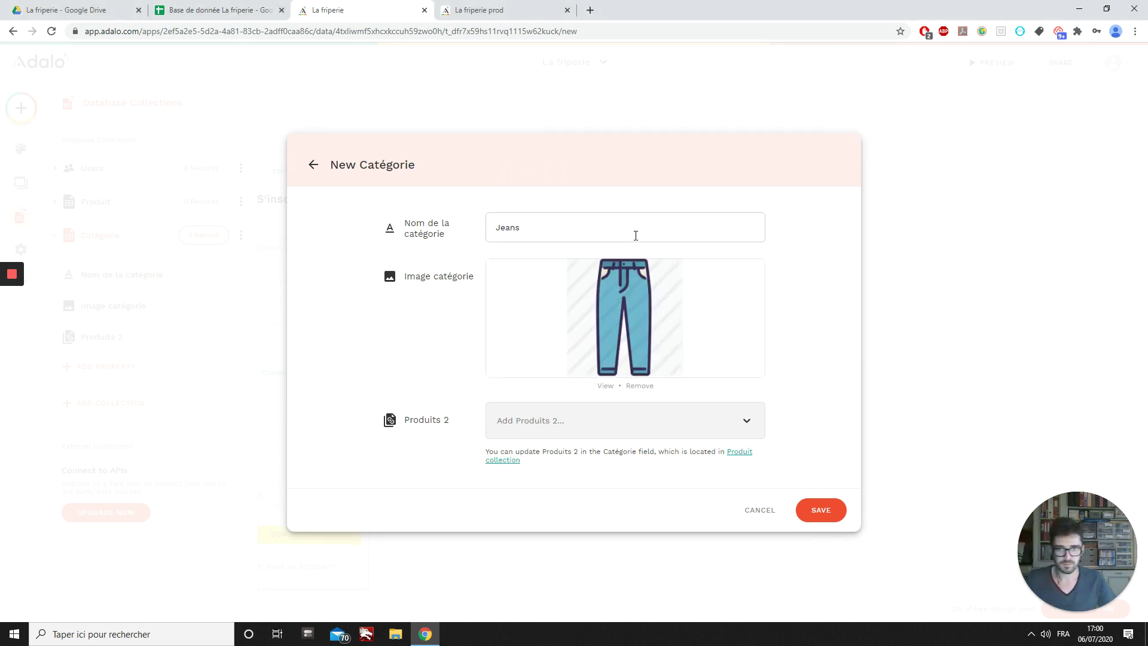
left_click(825, 508)
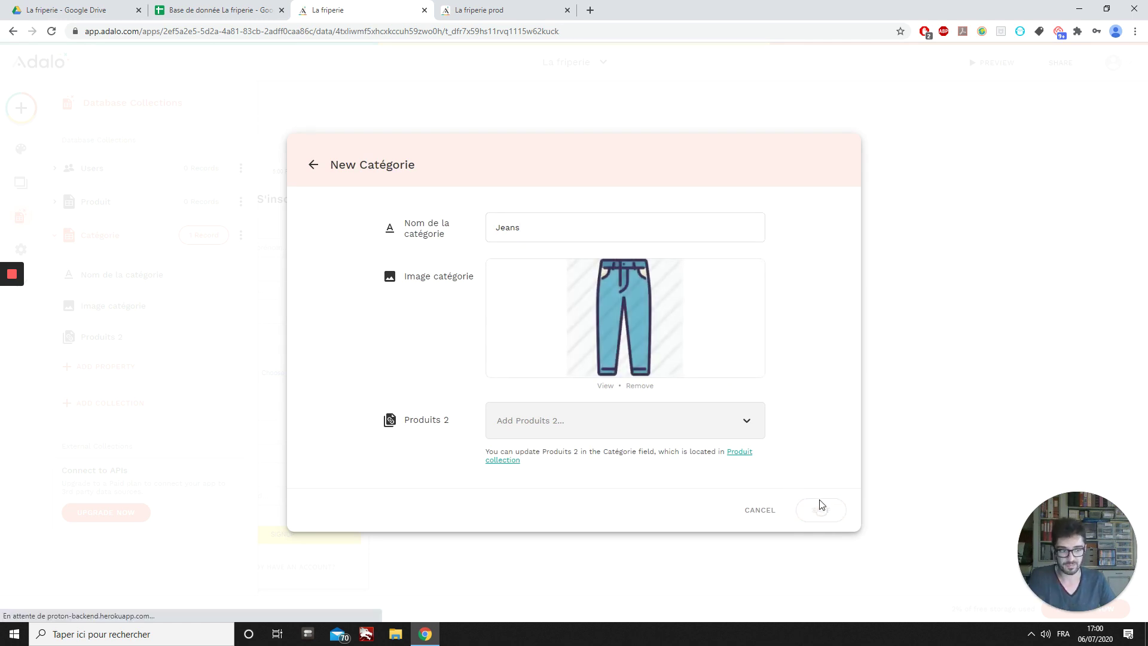
Create and save a Catégorie record named "Robe" with the "catégorie robe" picture as its image.
left_click(684, 237)
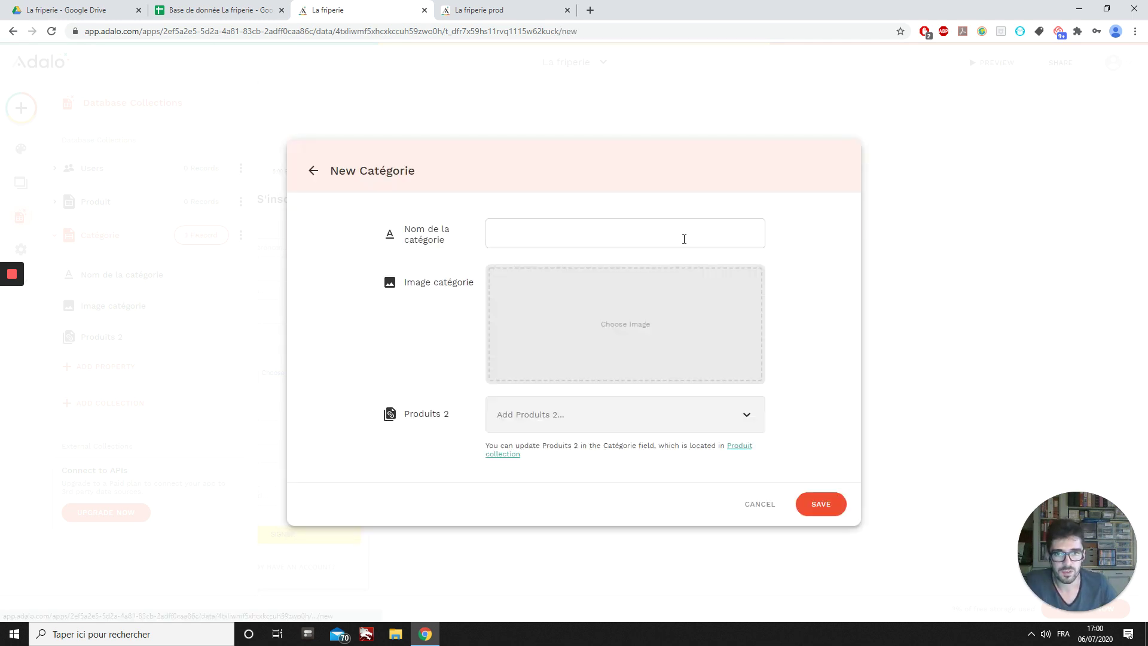
left_click(548, 316)
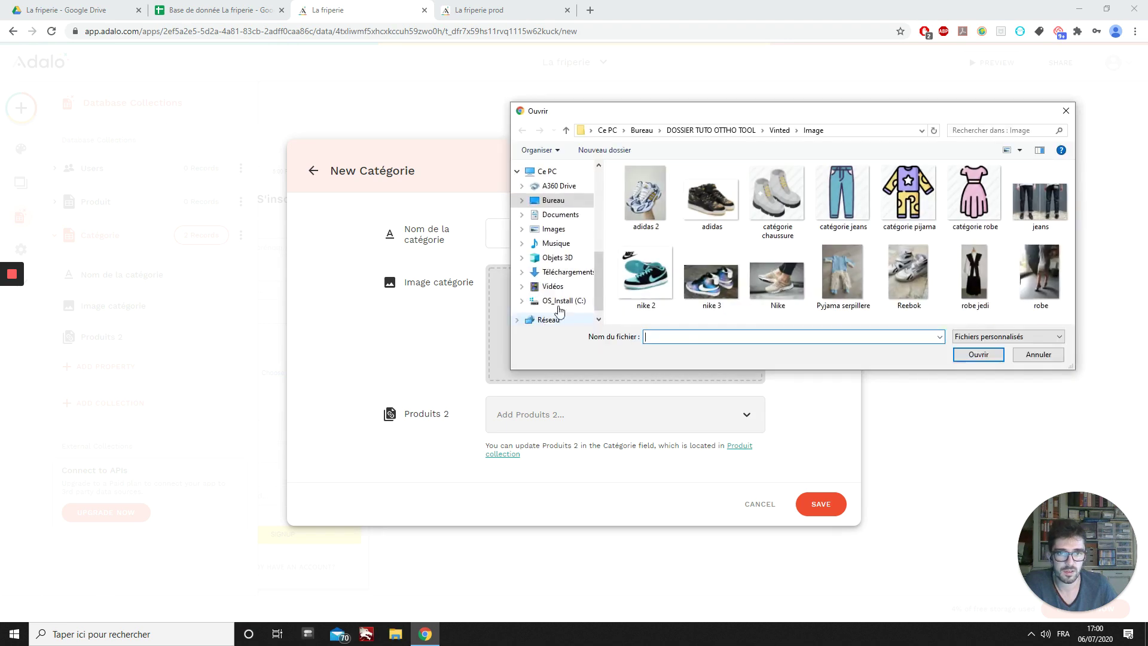
left_click(975, 194)
left_click(978, 354)
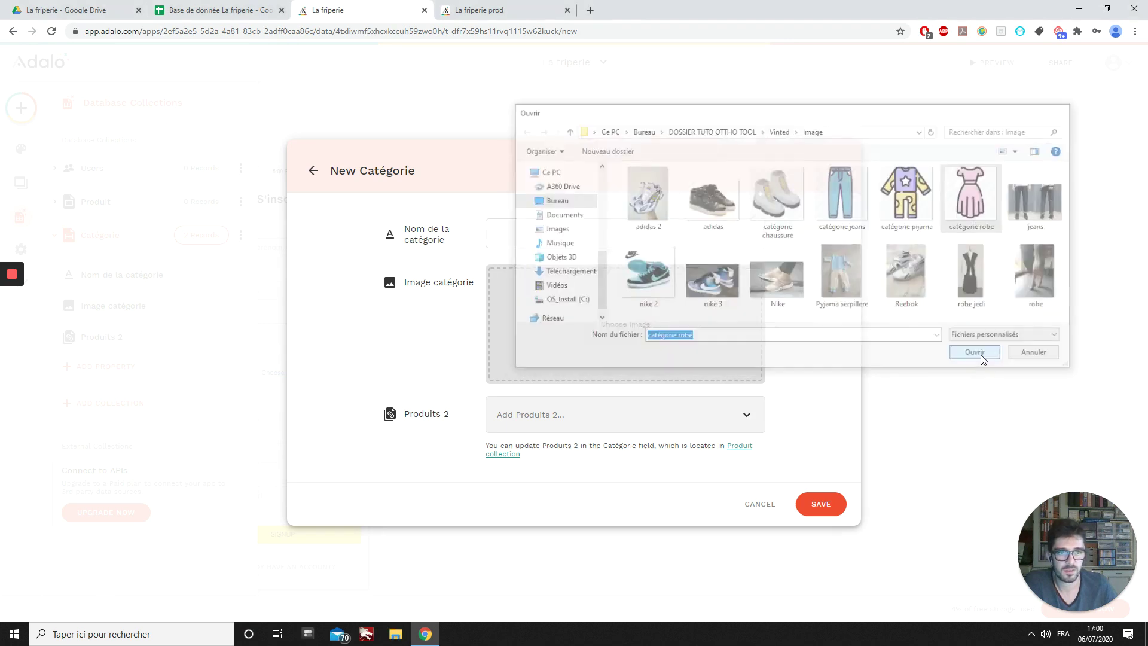
left_click(530, 229)
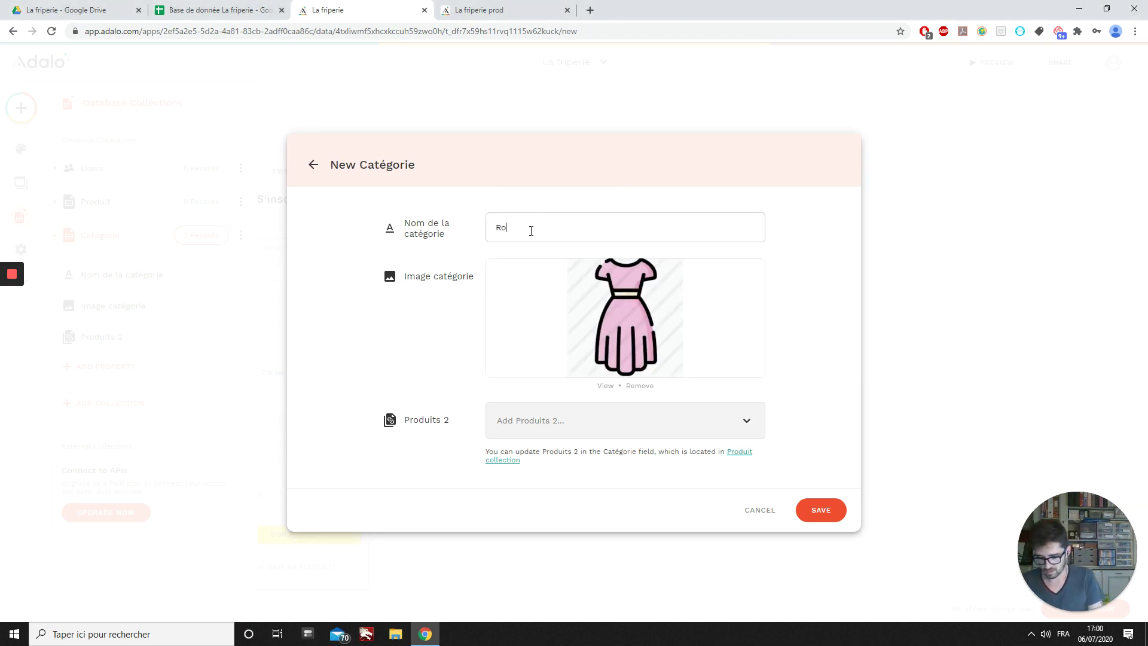
left_click(824, 516)
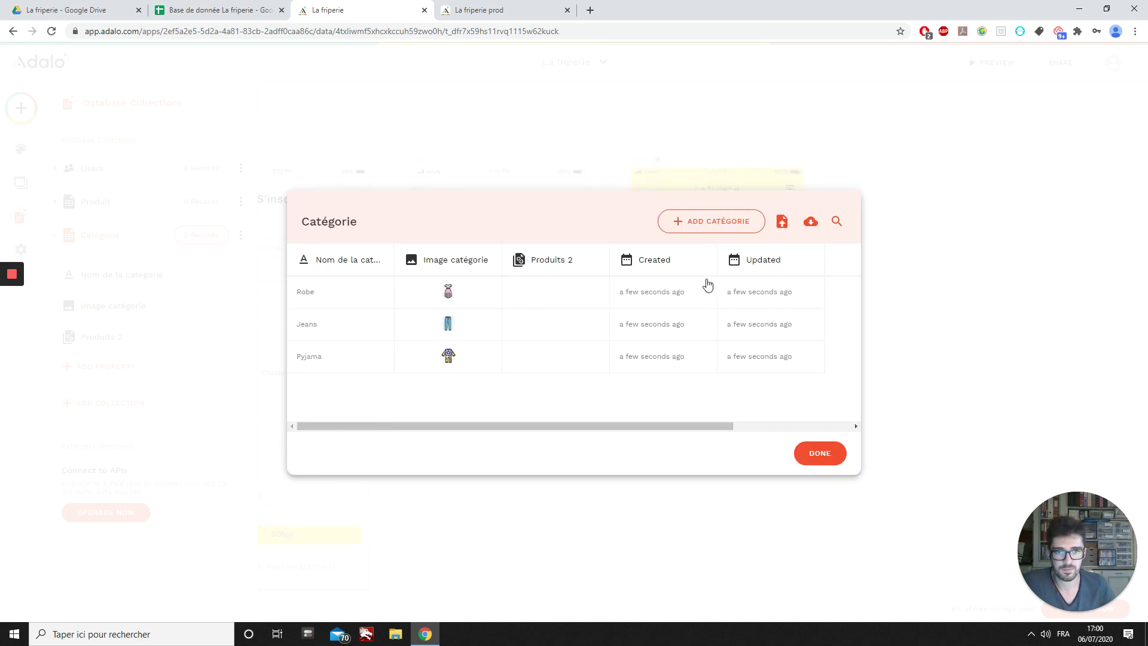
Create and save a Catégorie record named "Chaussures" with the "catégorie chaussure" picture, and close the Catégorie records.
left_click(702, 221)
left_click(520, 305)
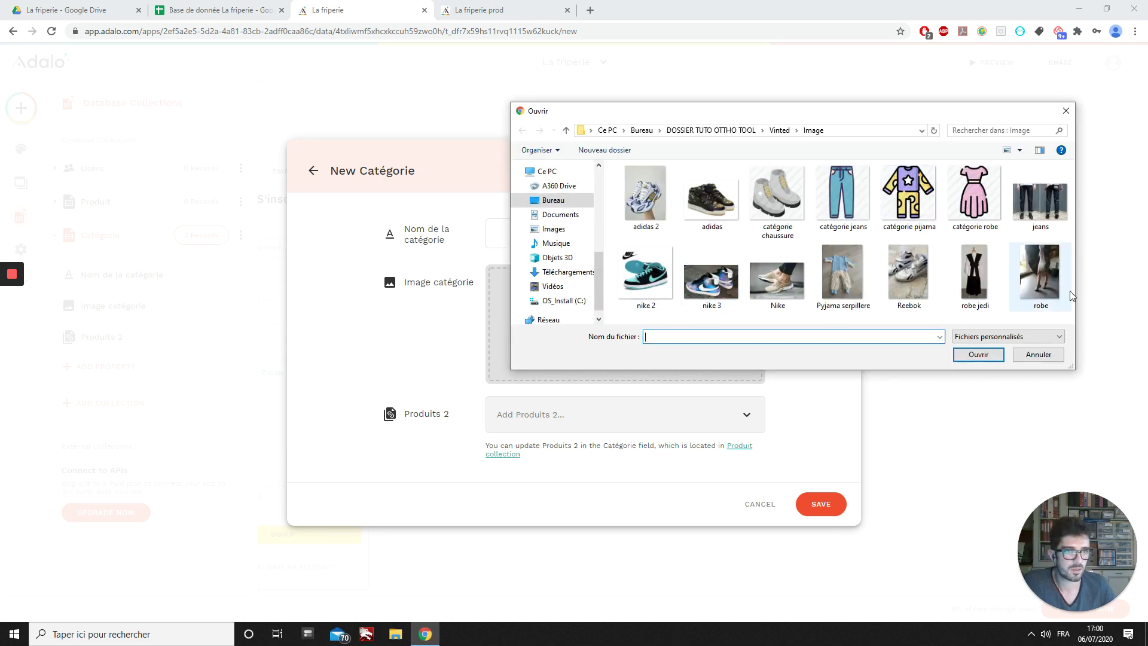
left_click(777, 200)
left_click(978, 355)
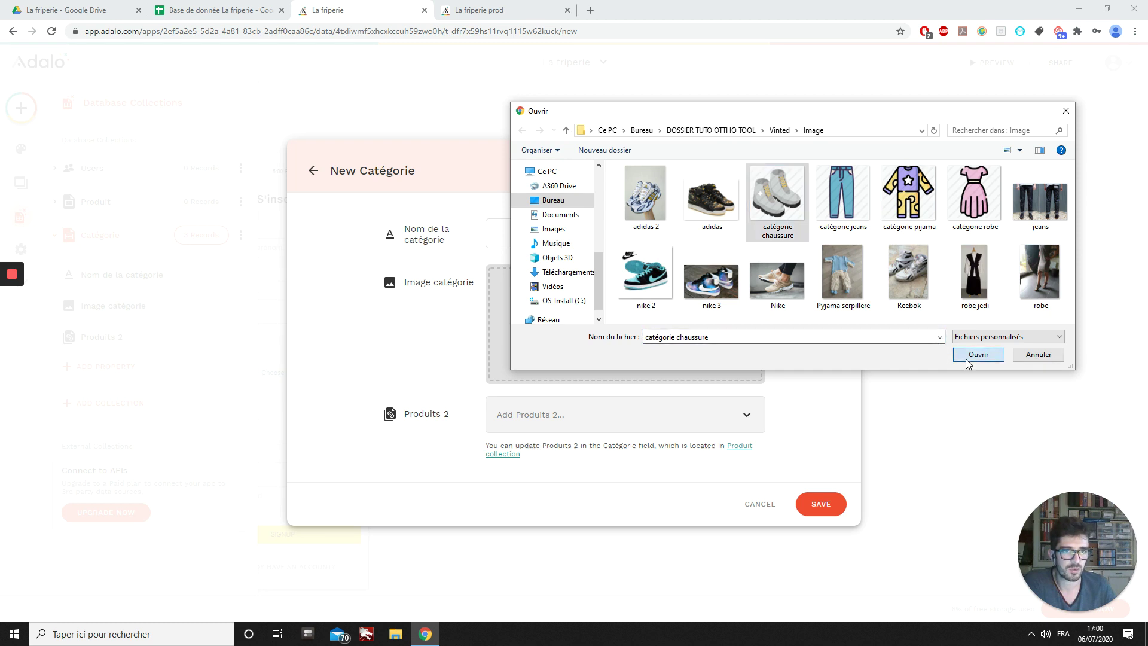
left_click(574, 225)
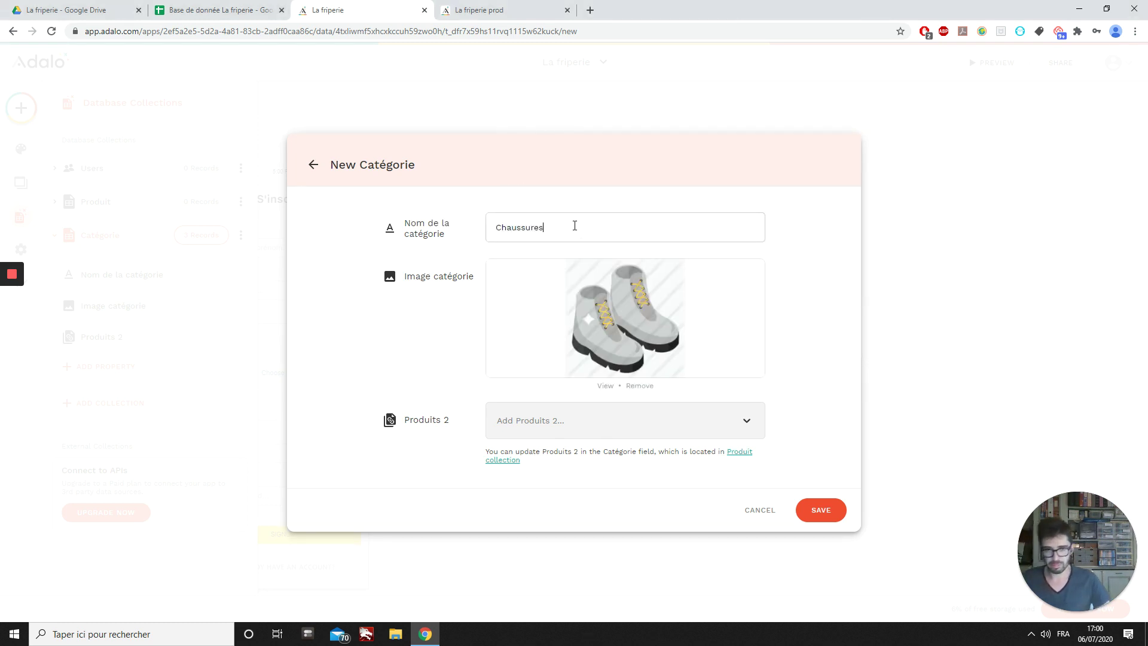
type("Chaussures")
left_click(821, 510)
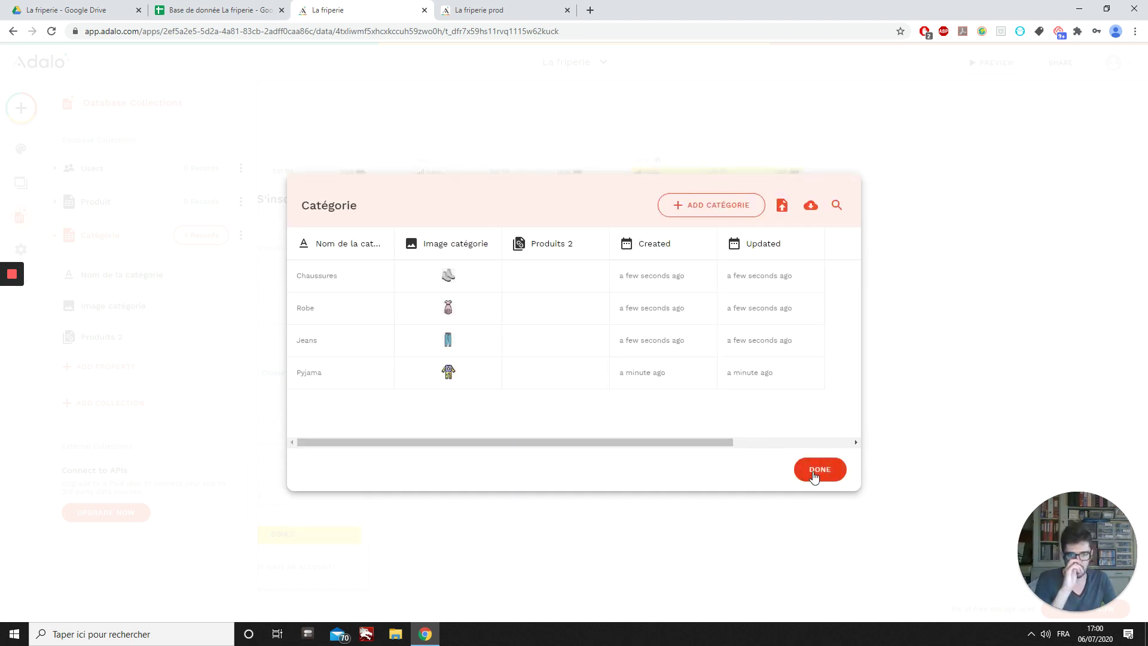
left_click(813, 471)
Look over the Produit and Users collections in the database and return to the app's screens.
left_click(128, 204)
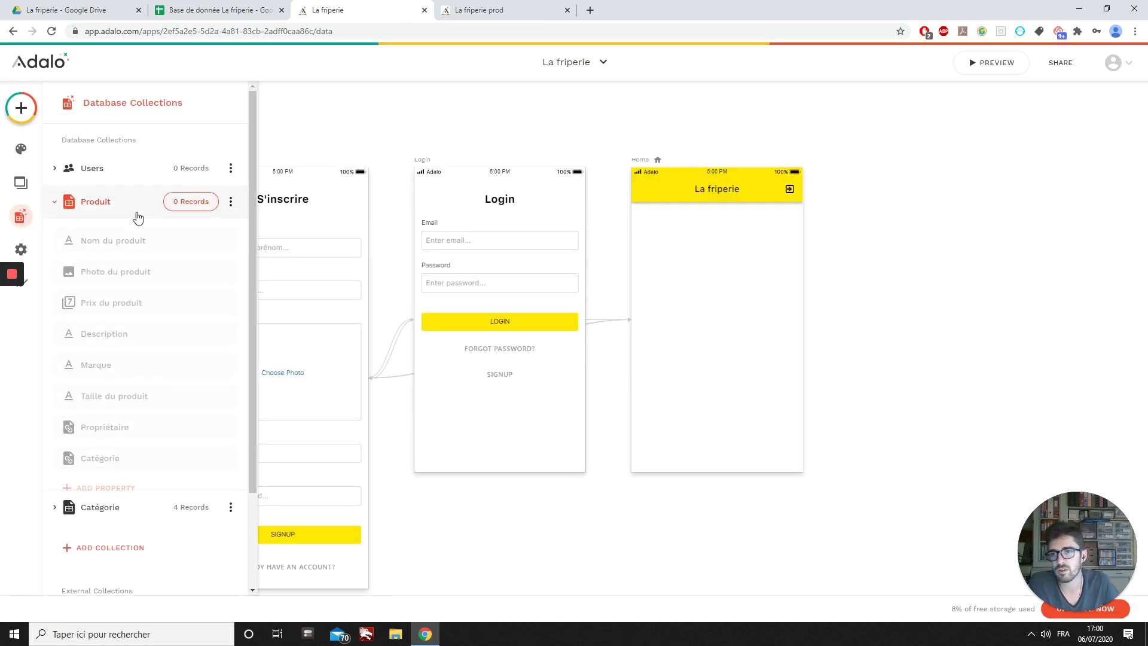
left_click(111, 175)
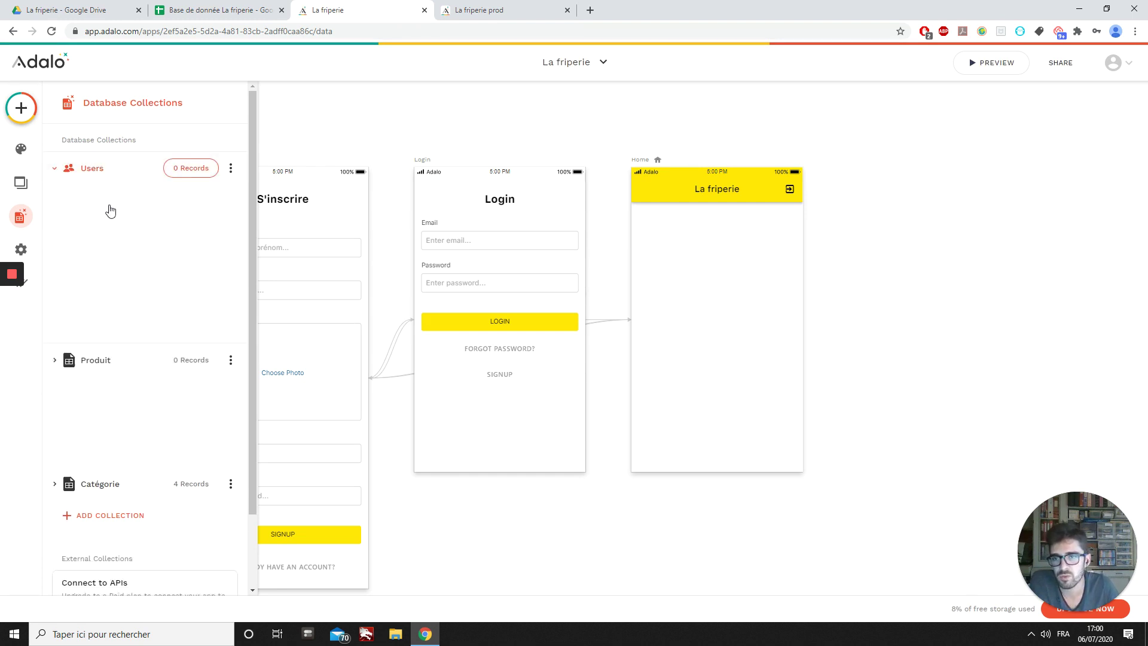
left_click(898, 234)
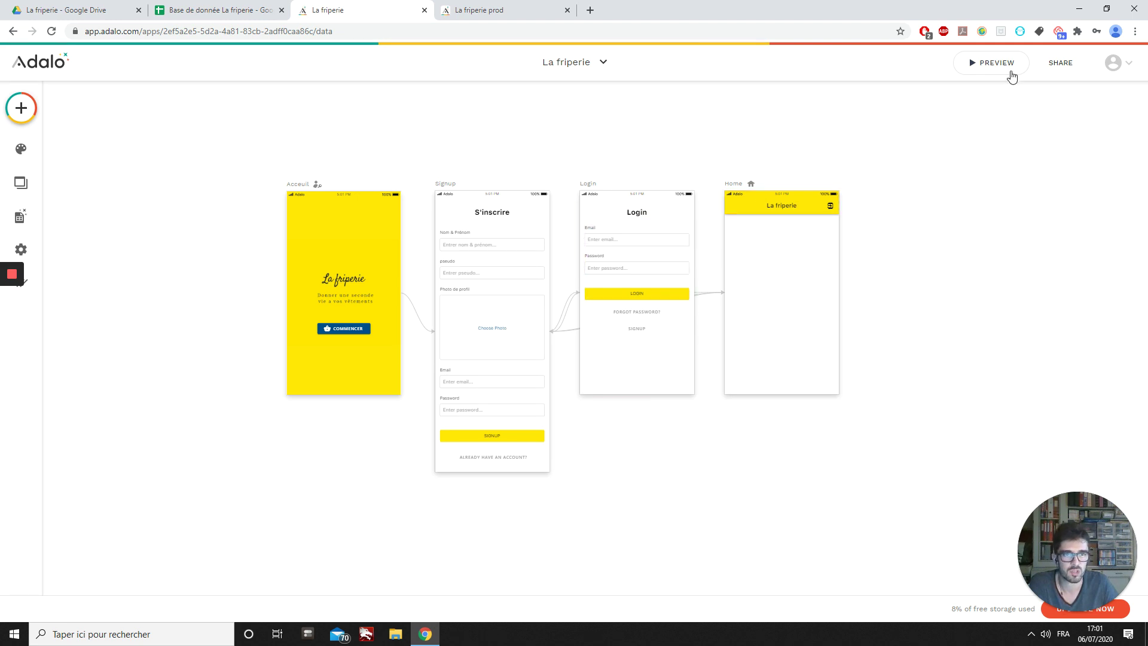
Preview the app, go from the welcome screen through Commencer to the S'inscrire screen, and examine the whole signup form.
left_click(977, 64)
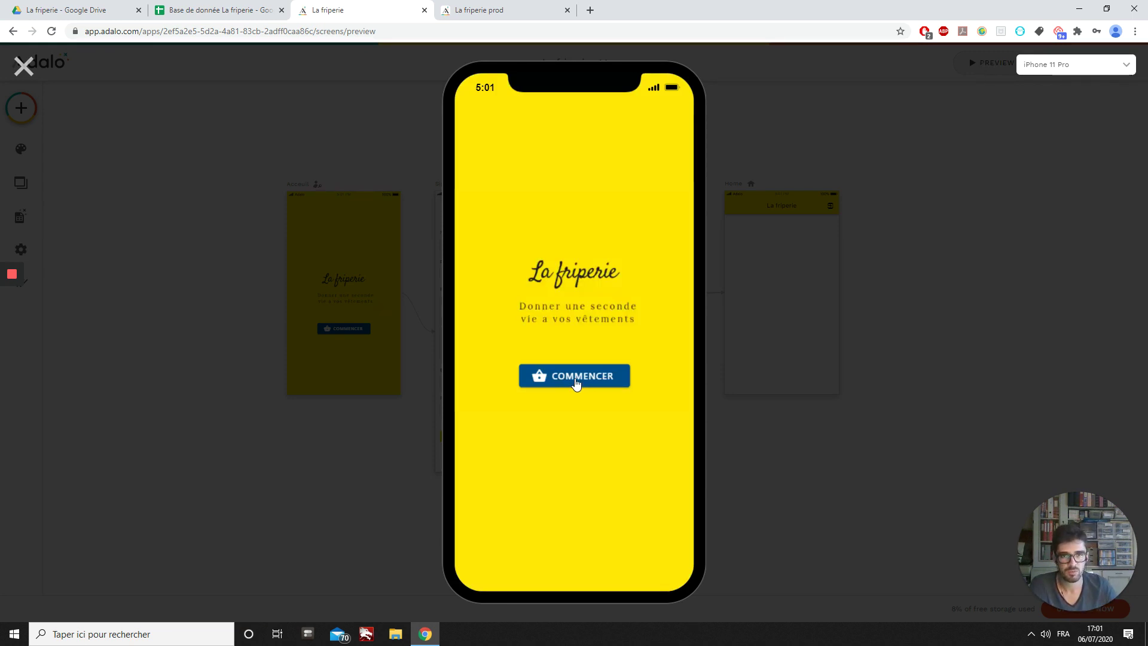
left_click(575, 376)
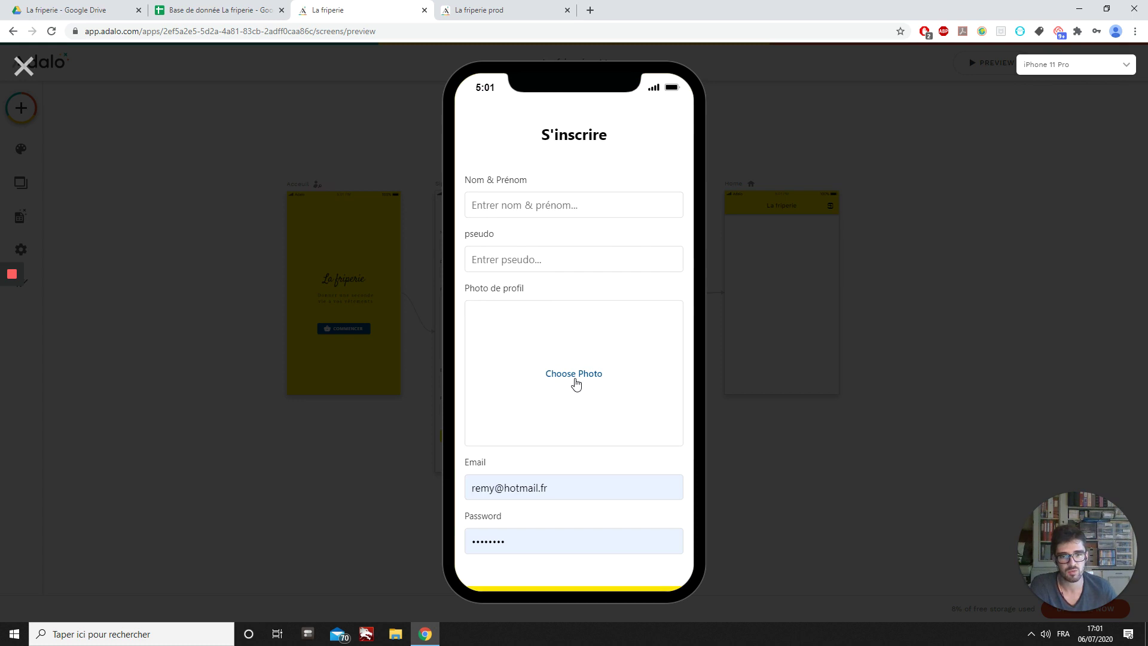
scroll(567, 371, "down", 2)
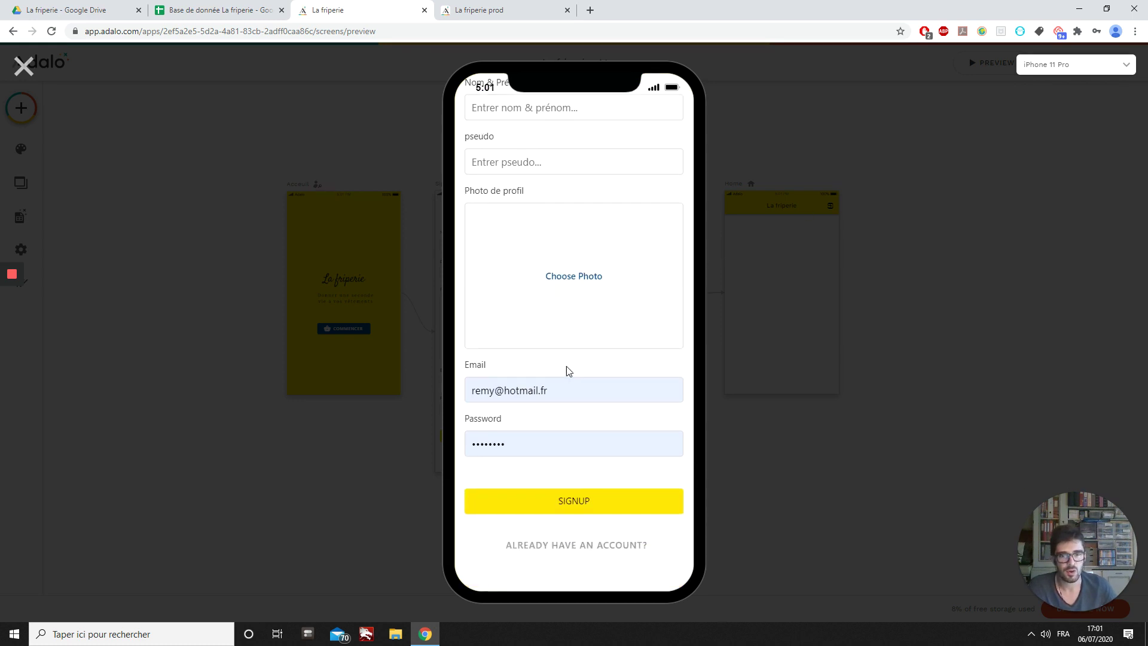
scroll(560, 389, "up", 2)
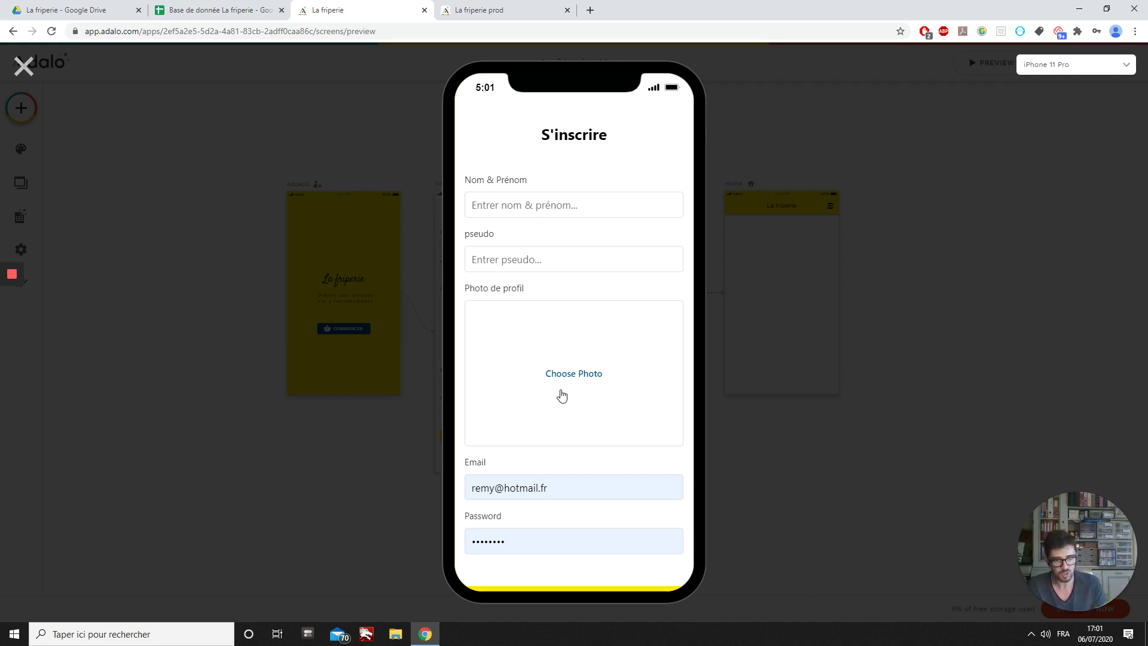
mouse_move(12, 276)
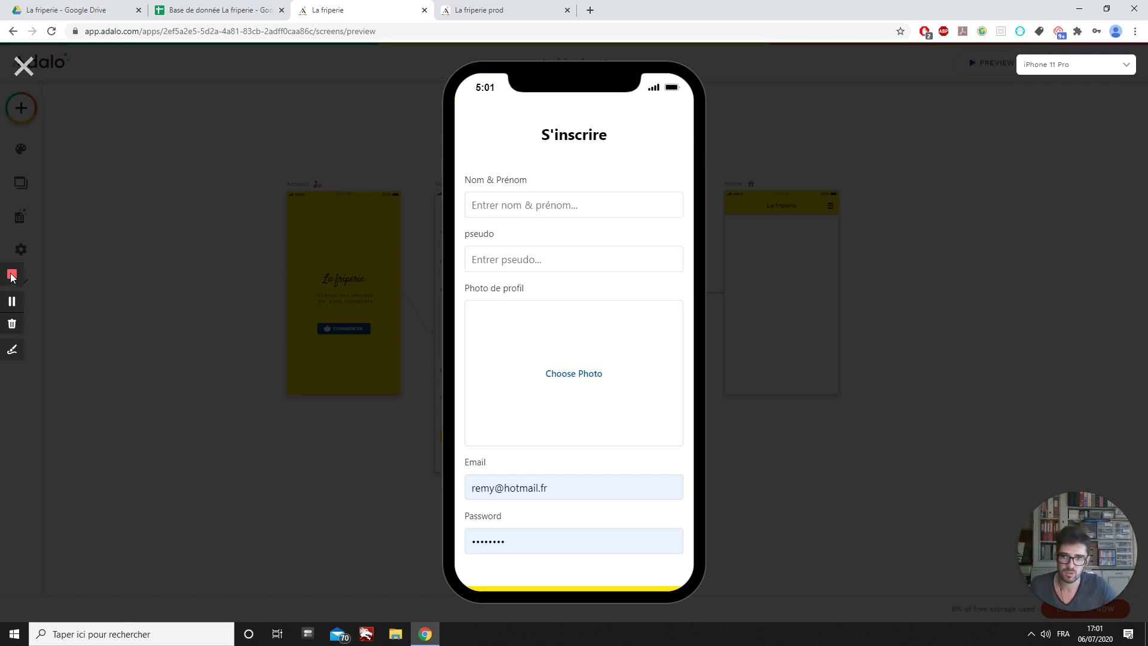